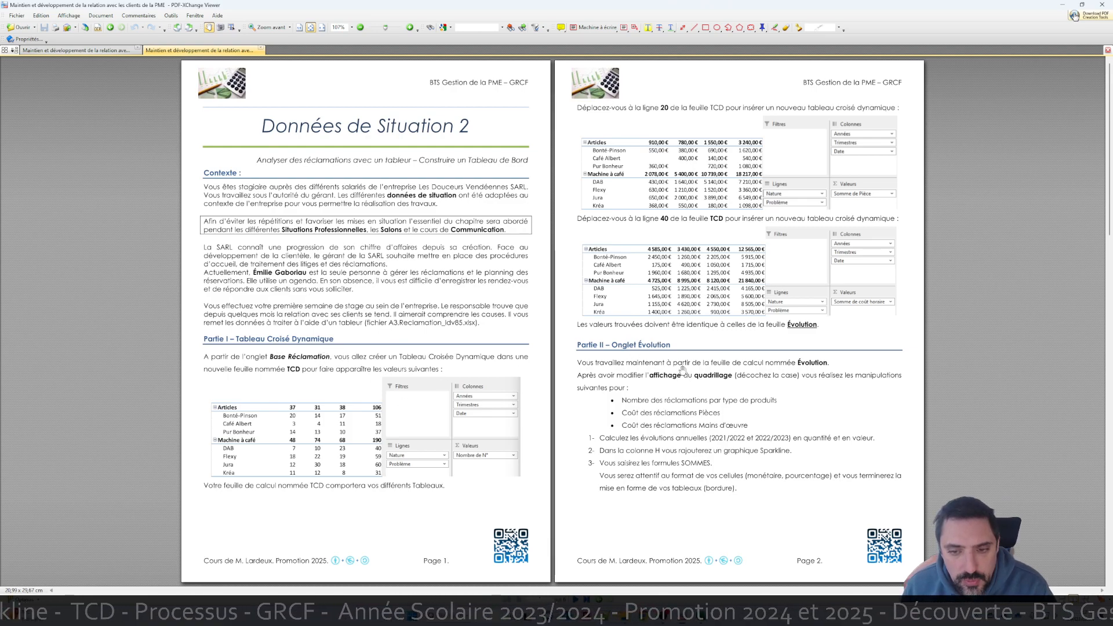
Step: Look through the assignment PDF from Partie I to Partie IV and return to its first page
scroll(682, 370, down, 1)
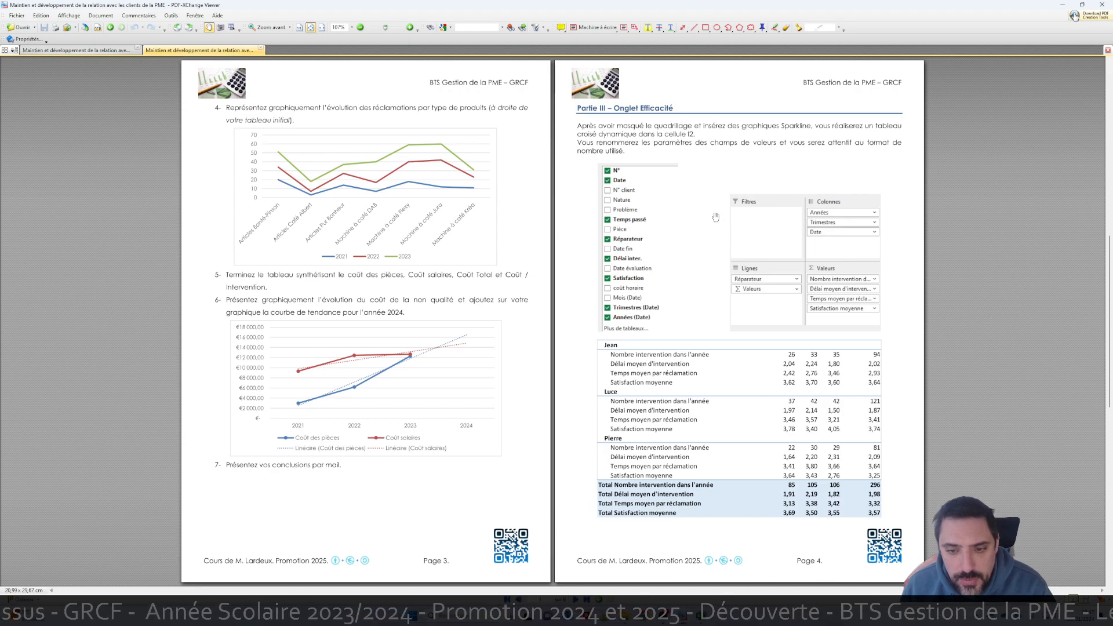
scroll(652, 279, down, 3)
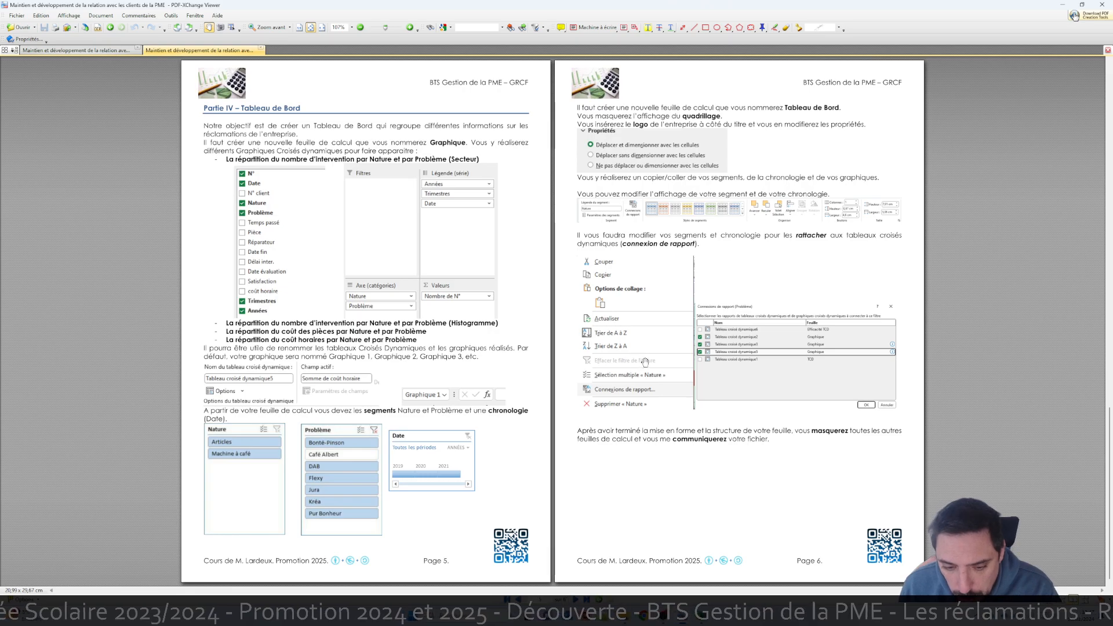
key(Home)
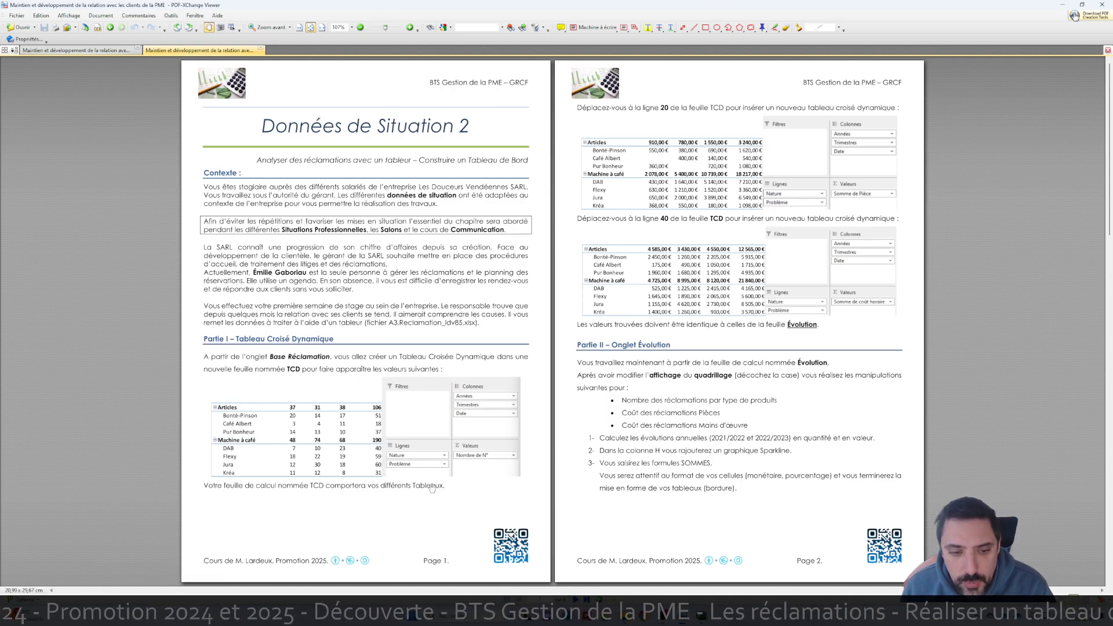
Step: Switch to the Excel workbook and create a pivot table from the Base Réclamation data on a new worksheet
click(700, 615)
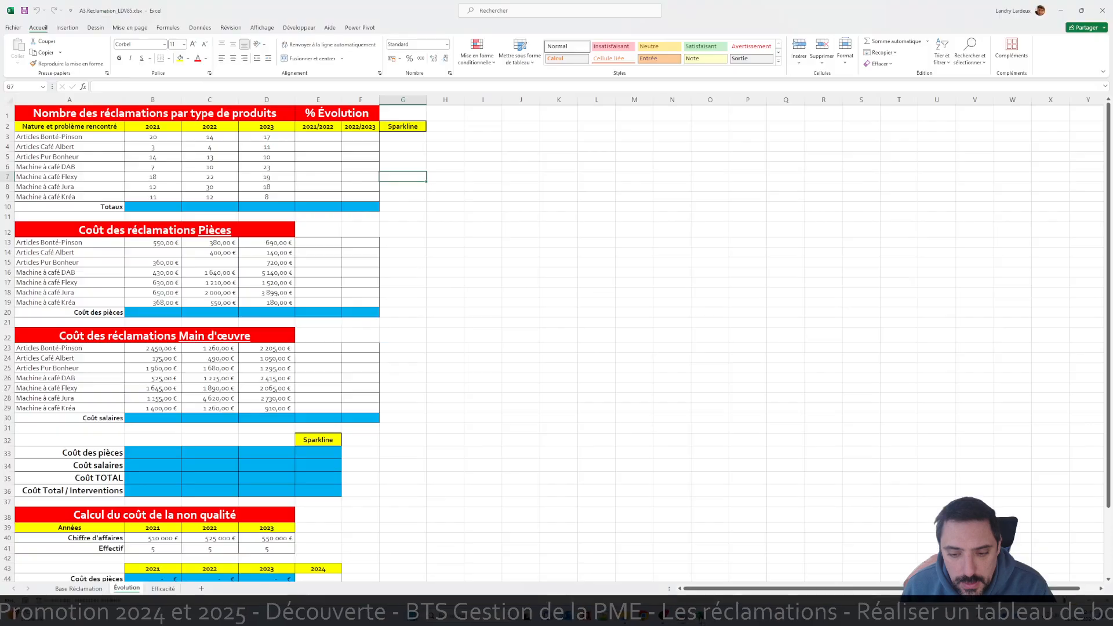
click(79, 588)
scroll(337, 328, up, 3)
click(187, 200)
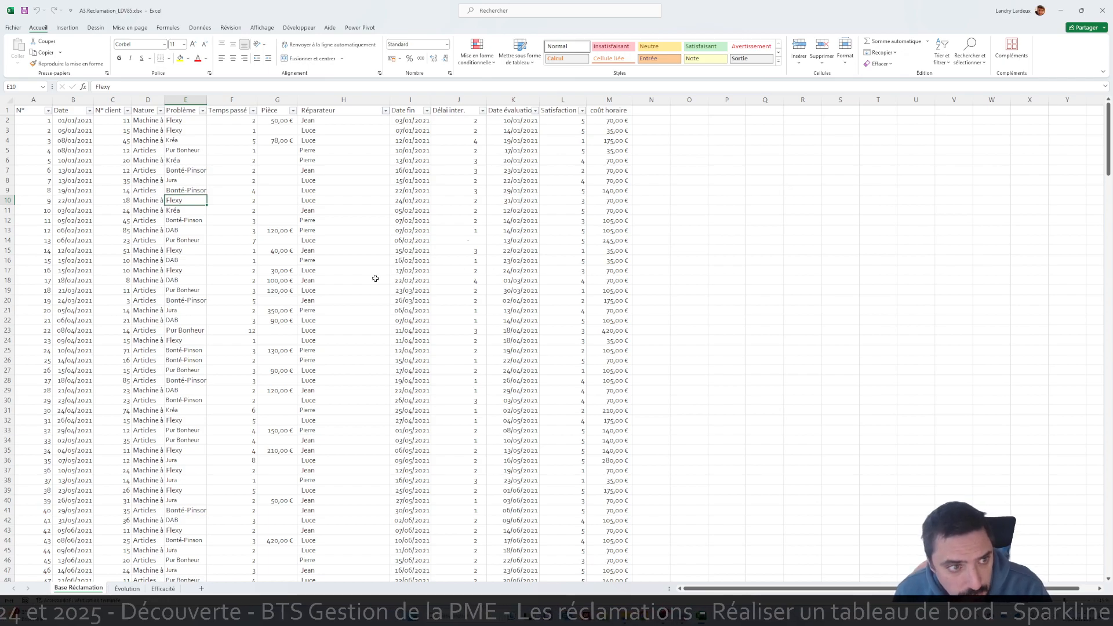
click(68, 27)
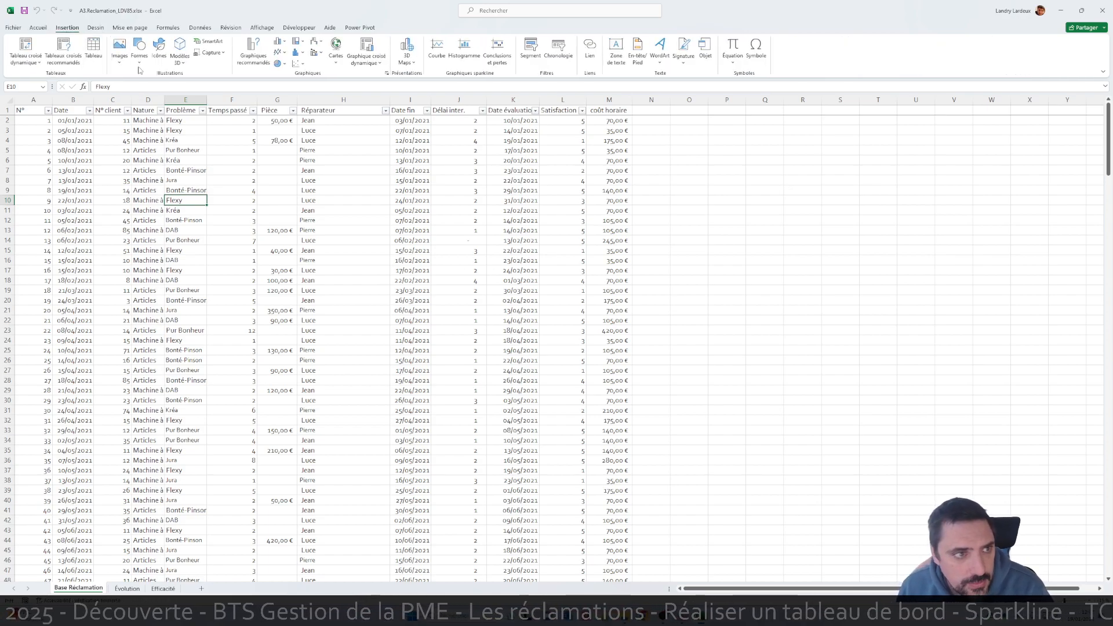
click(25, 49)
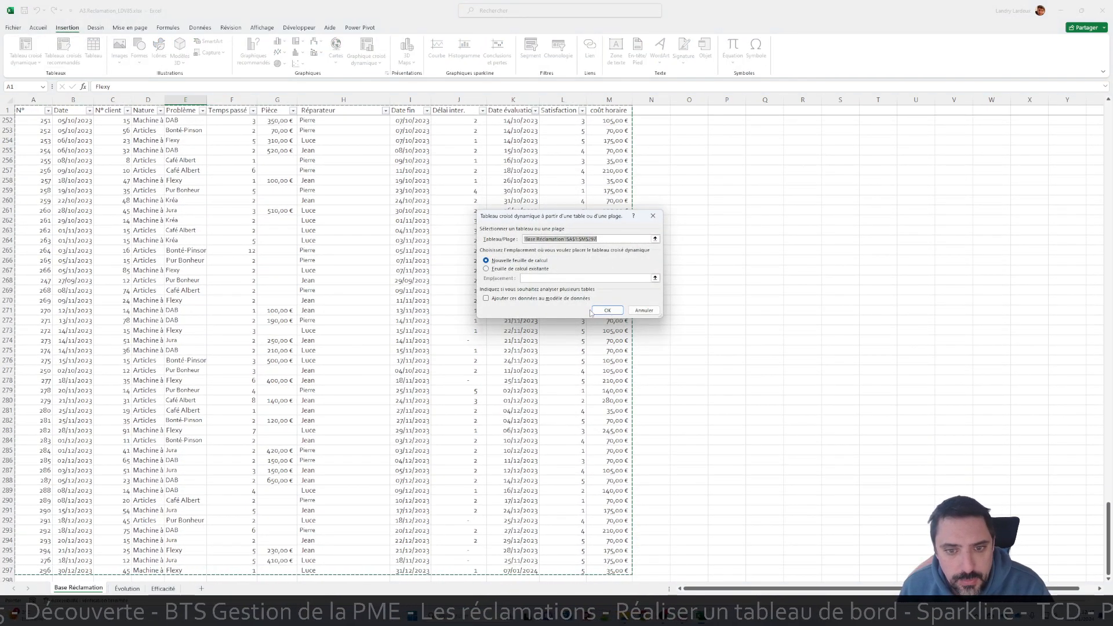
click(602, 310)
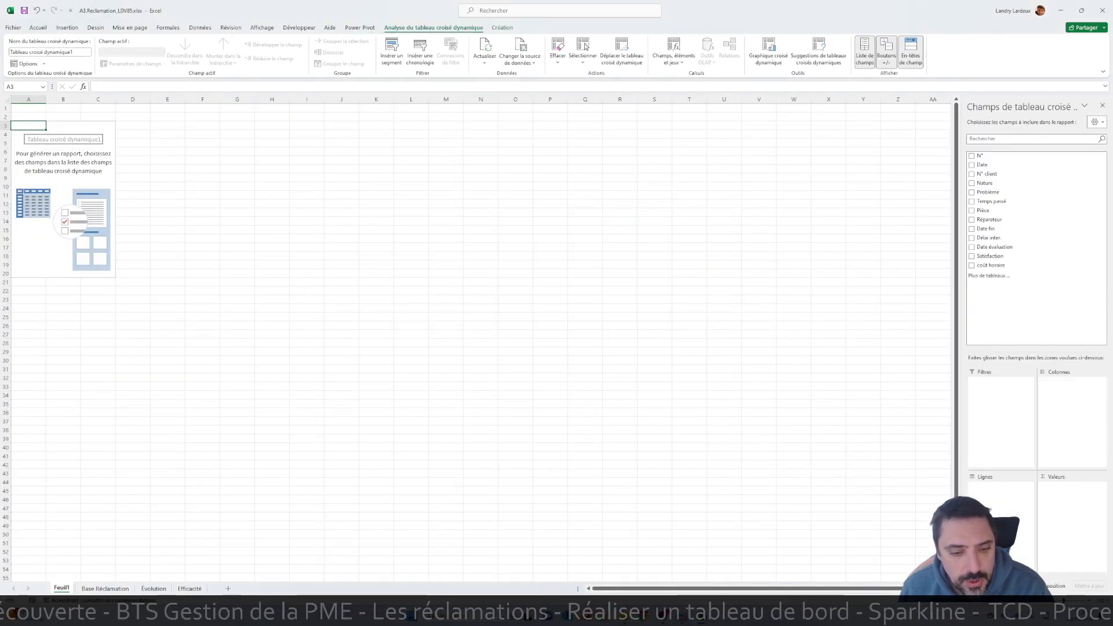
Step: Check the sheet name required by the assignment and rename the new pivot table worksheet as TCD
key(alt+Tab)
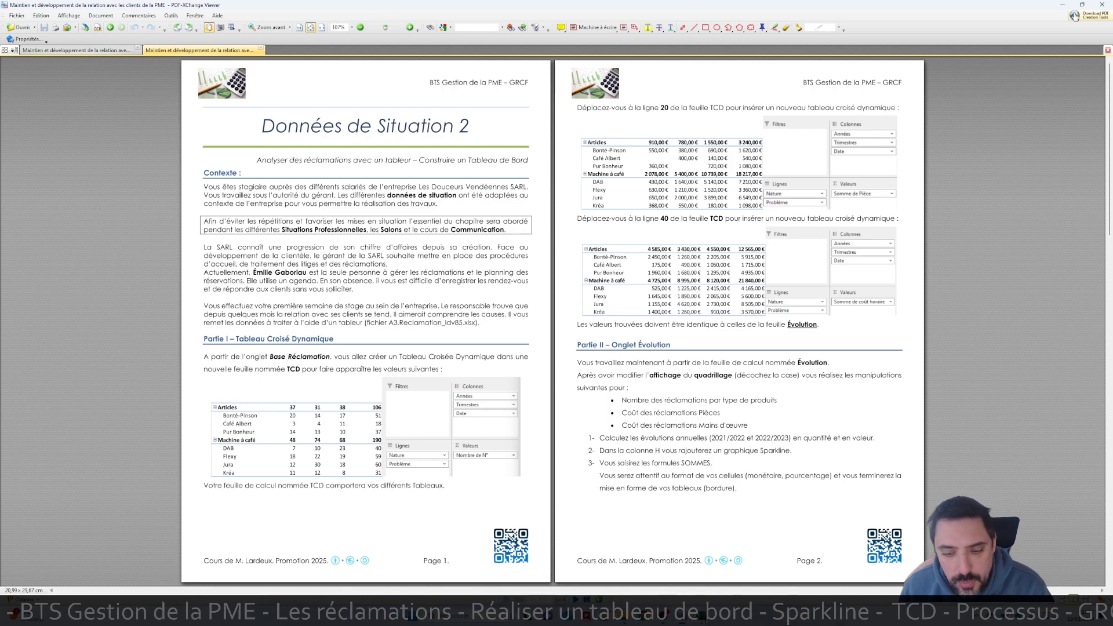
key(alt+Tab)
double_click(64, 588)
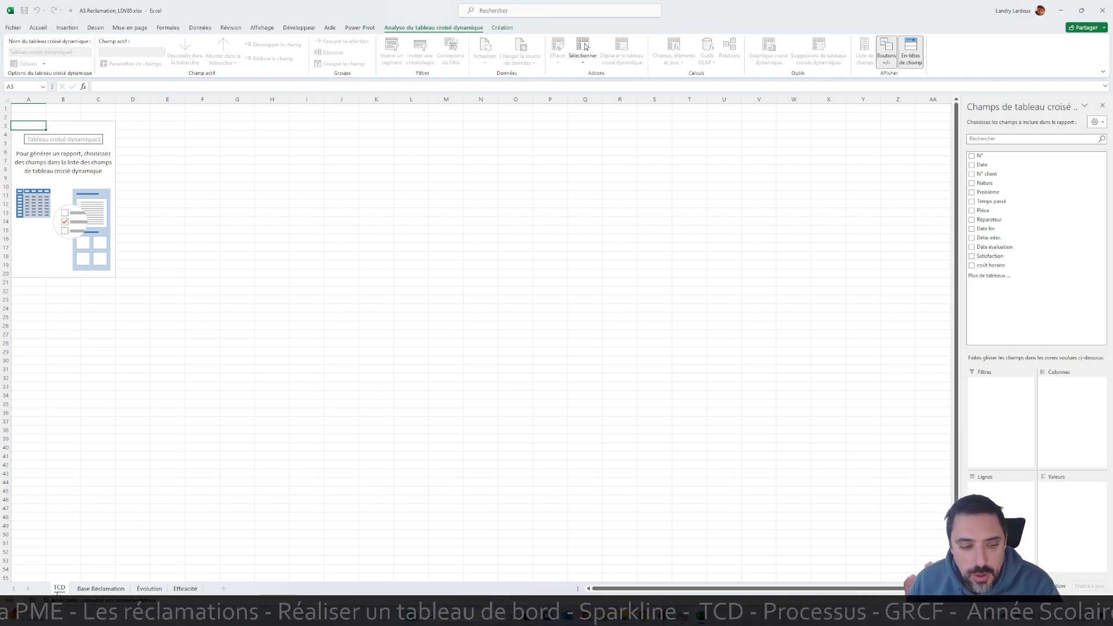
text(TCD)
key(Return)
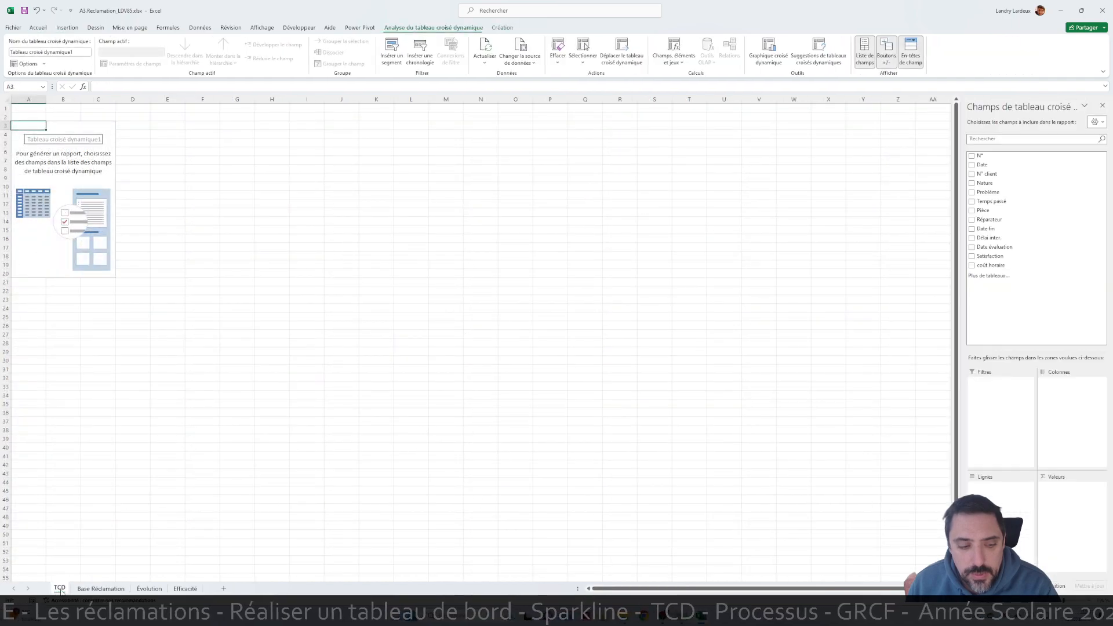
click(101, 589)
right_click(59, 588)
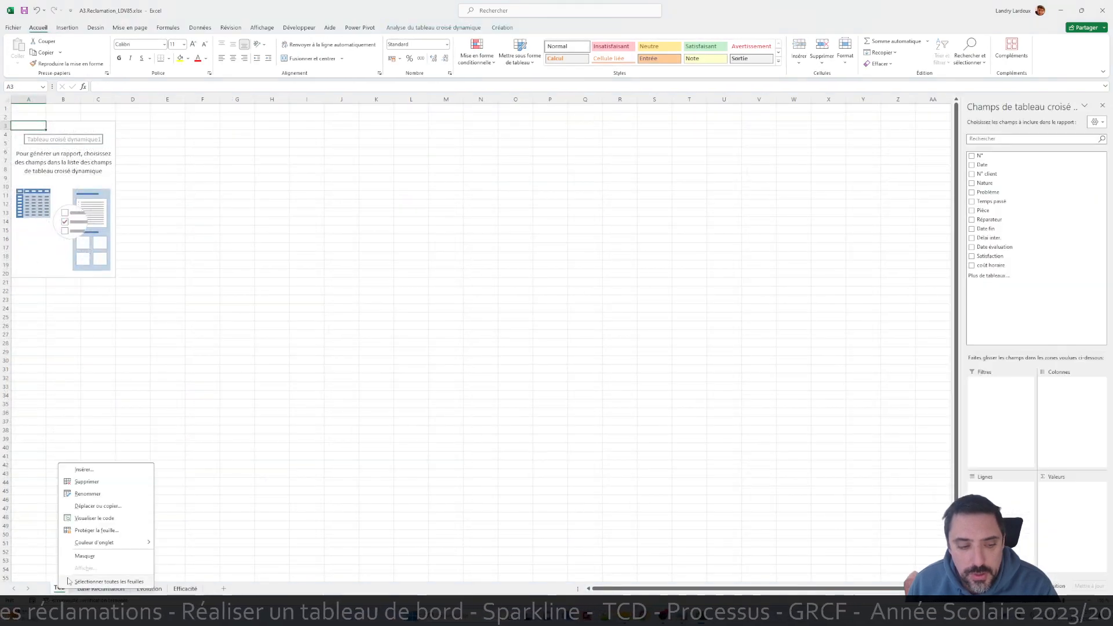
key(Escape)
Step: Lay out the pivot table with Nature and Problème as rows, Date as columns and N° as values
click(61, 185)
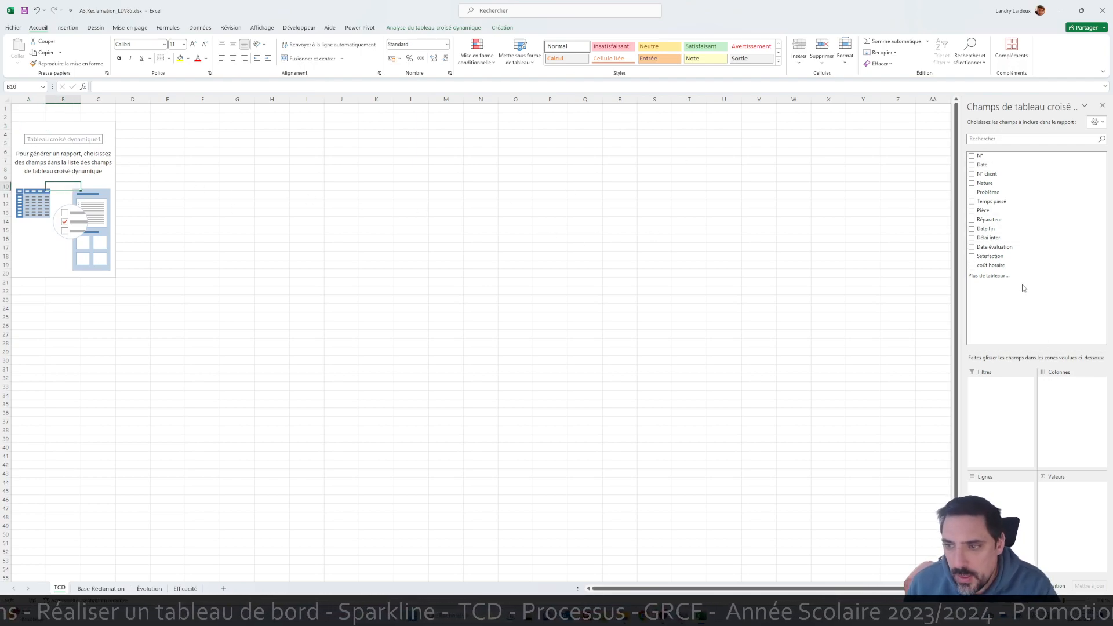
click(972, 182)
click(972, 192)
drag(992, 165, 1077, 401)
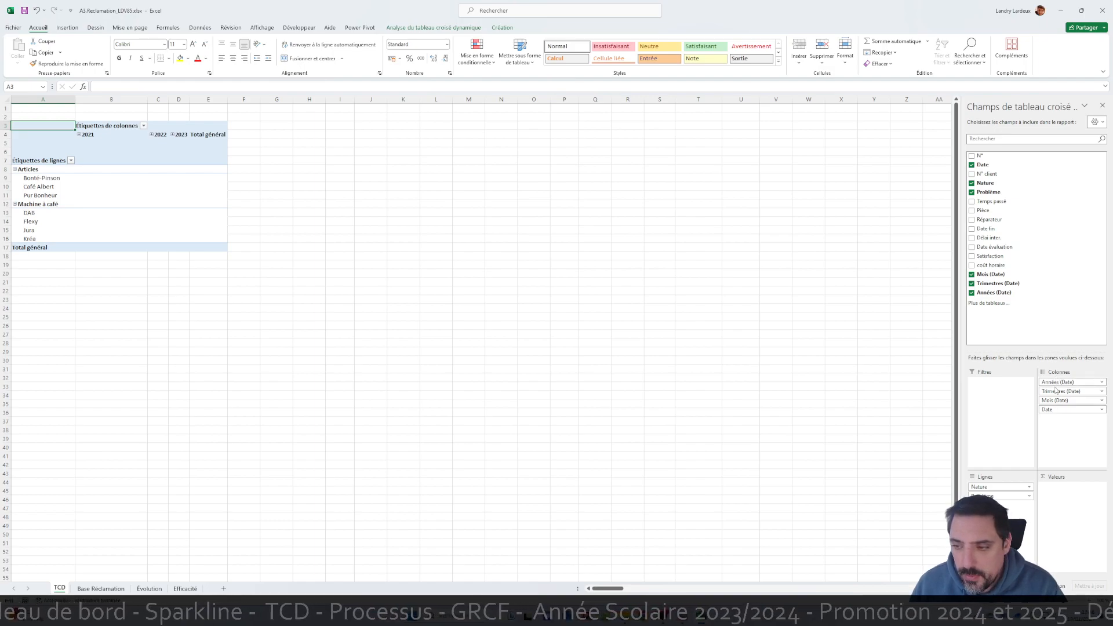
drag(985, 156, 1073, 493)
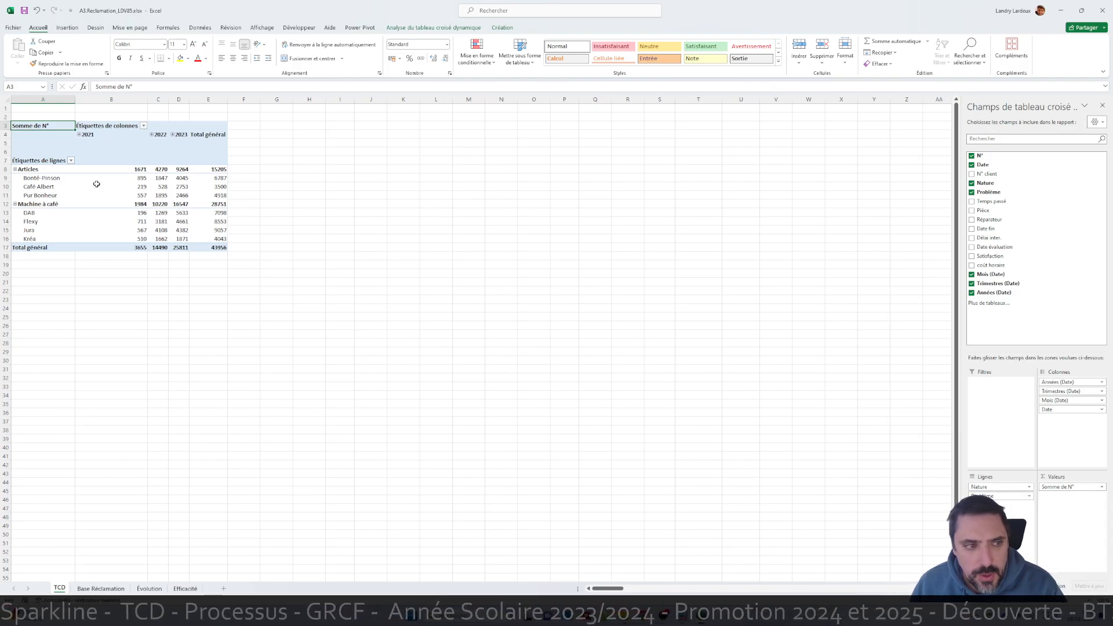
Step: Summarise the pivot table's N° value field by Nombre instead of by sum
click(1063, 489)
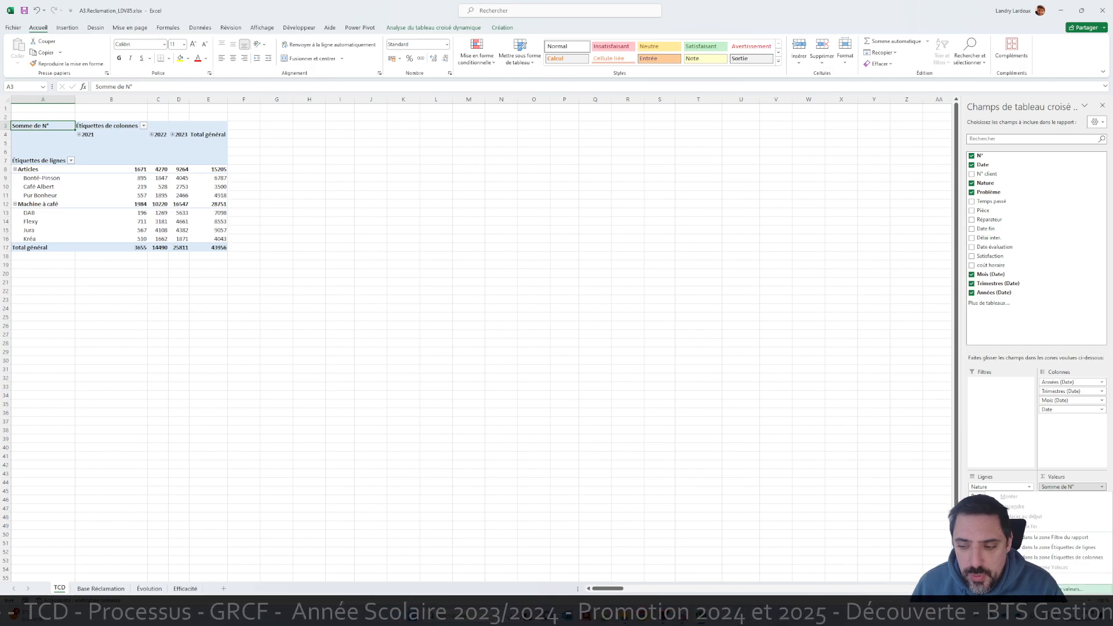
click(1069, 589)
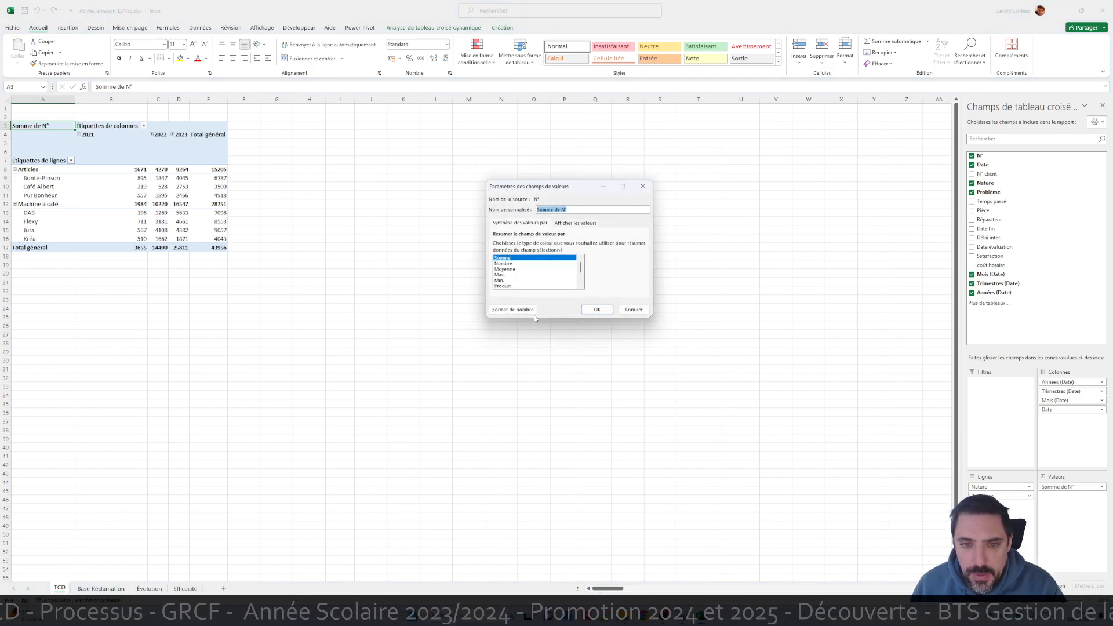
click(513, 270)
click(505, 264)
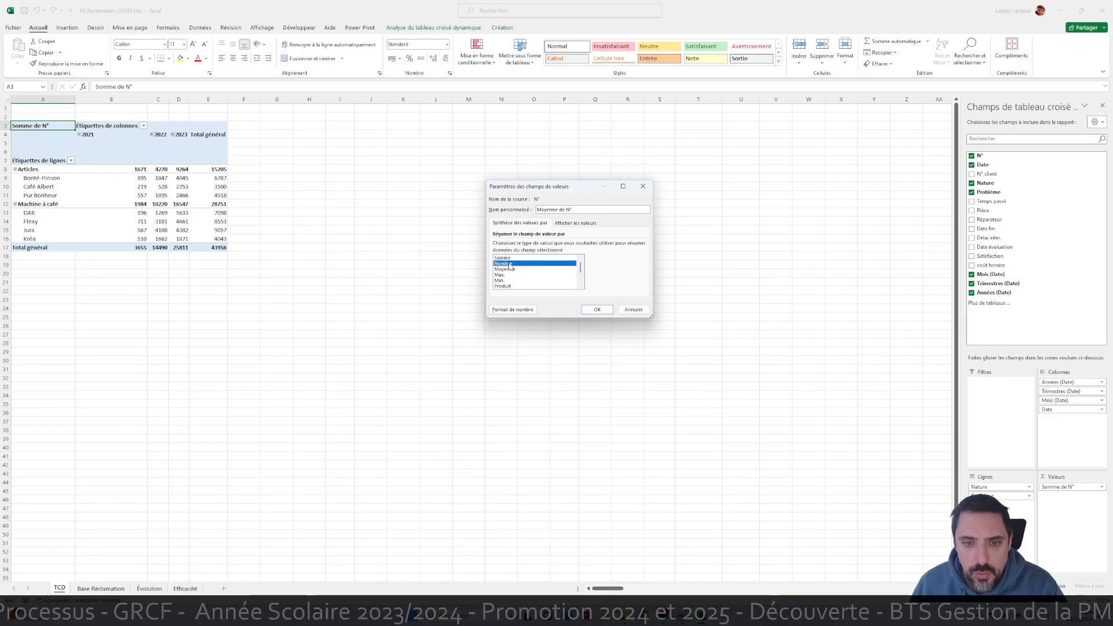
click(590, 312)
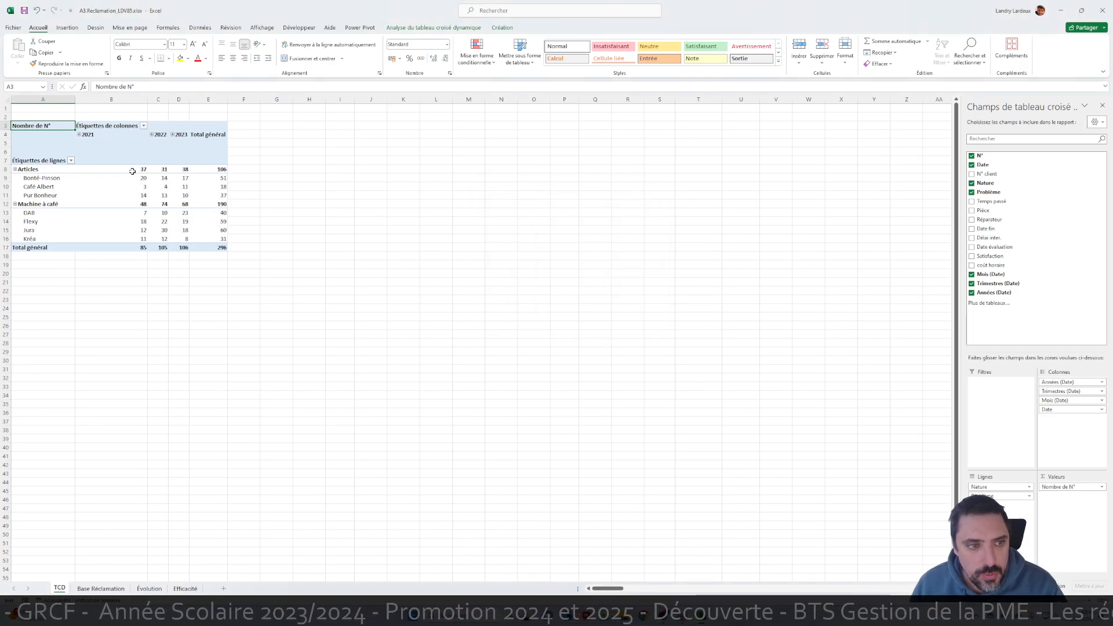
Step: Compare the pivot counts with the Évolution sheet and consult the PDF for the next pivot table, leaving Base Réclamation active in Excel
click(149, 588)
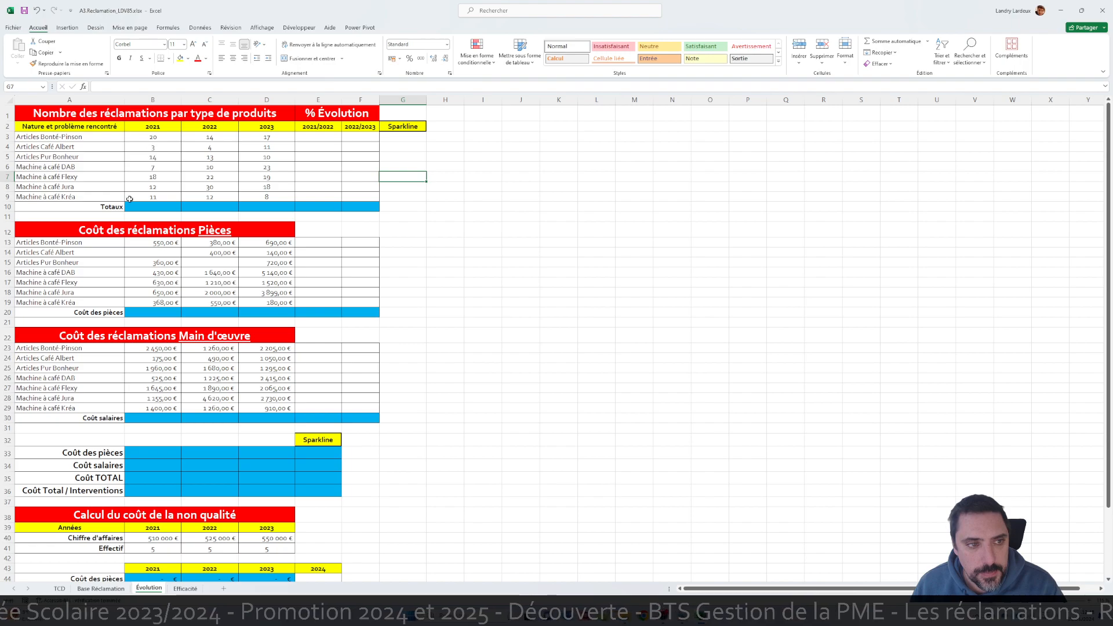
click(60, 589)
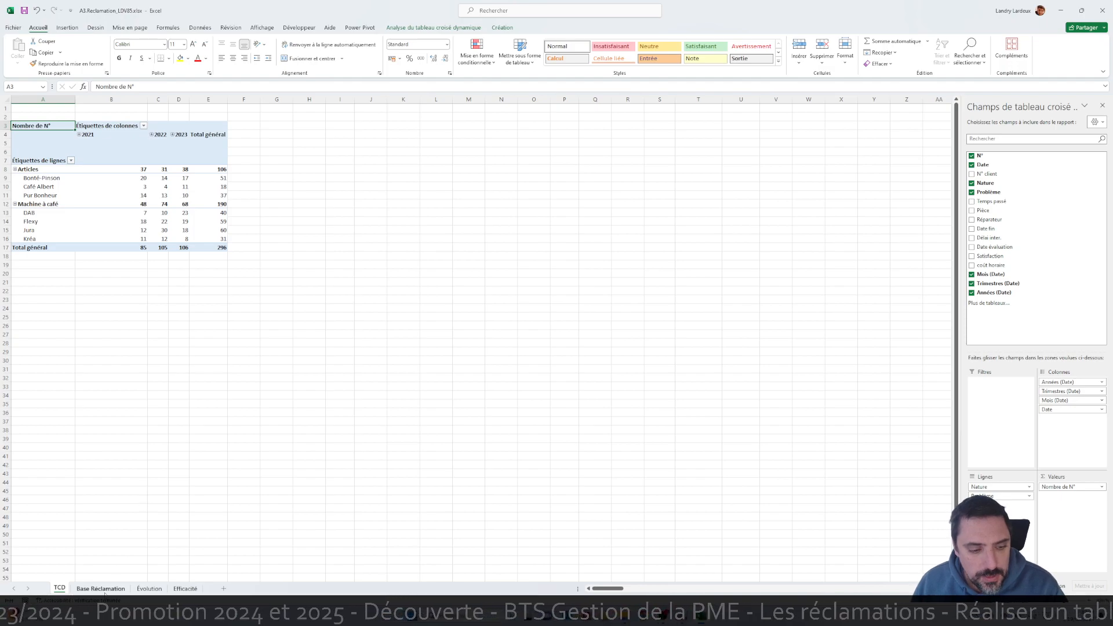
click(101, 589)
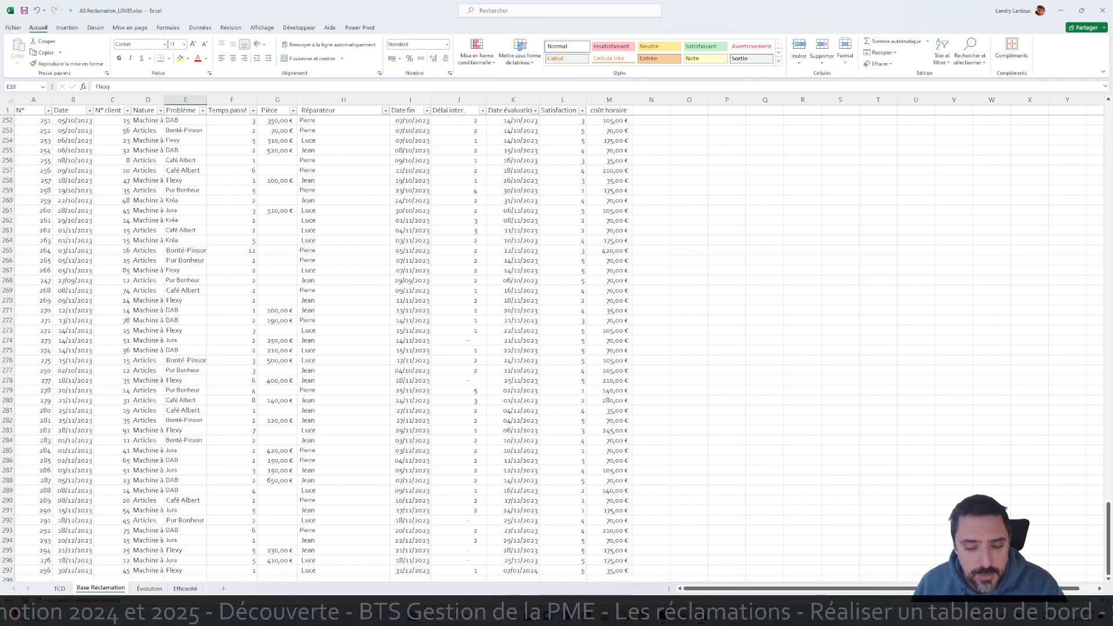
click(682, 616)
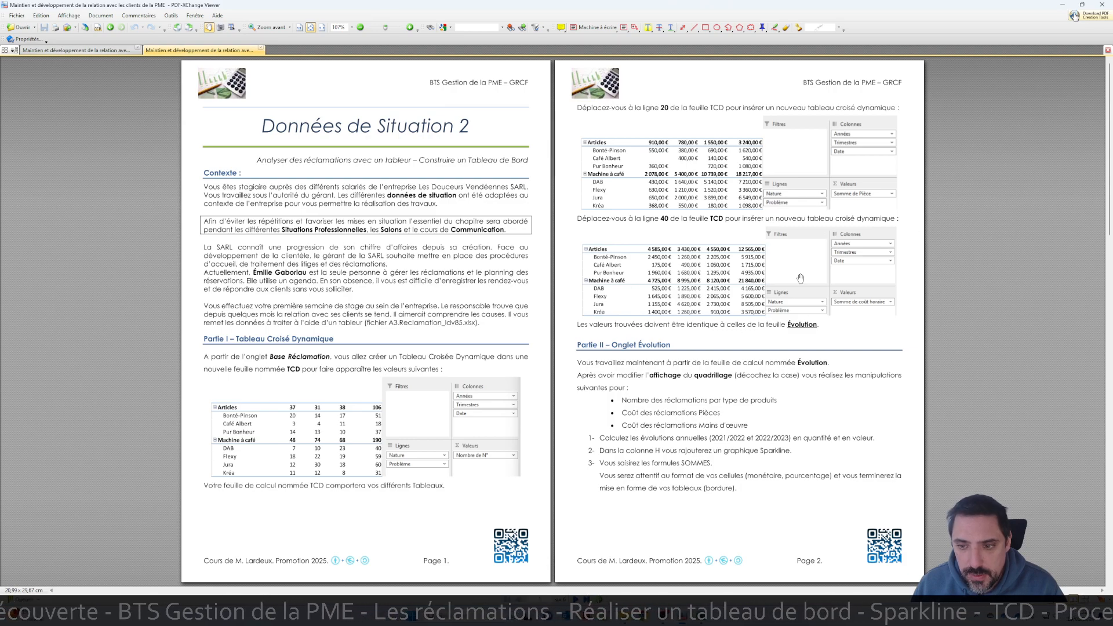
key(alt+Tab)
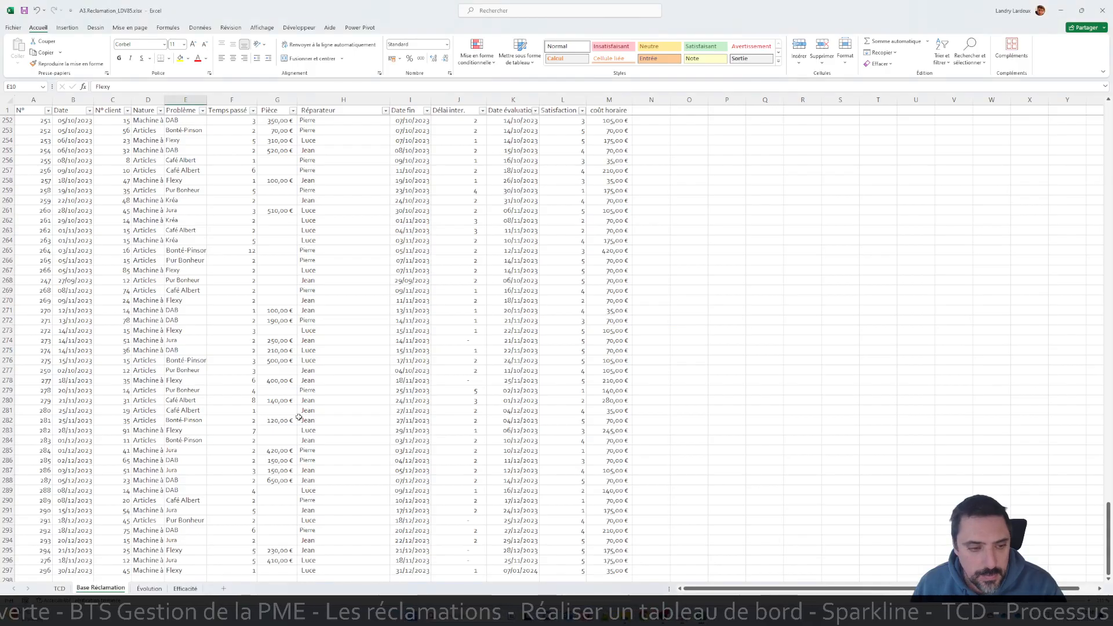
Step: Insert a second pivot table from the Base Réclamation data at cell A20 of the existing TCD sheet
click(113, 430)
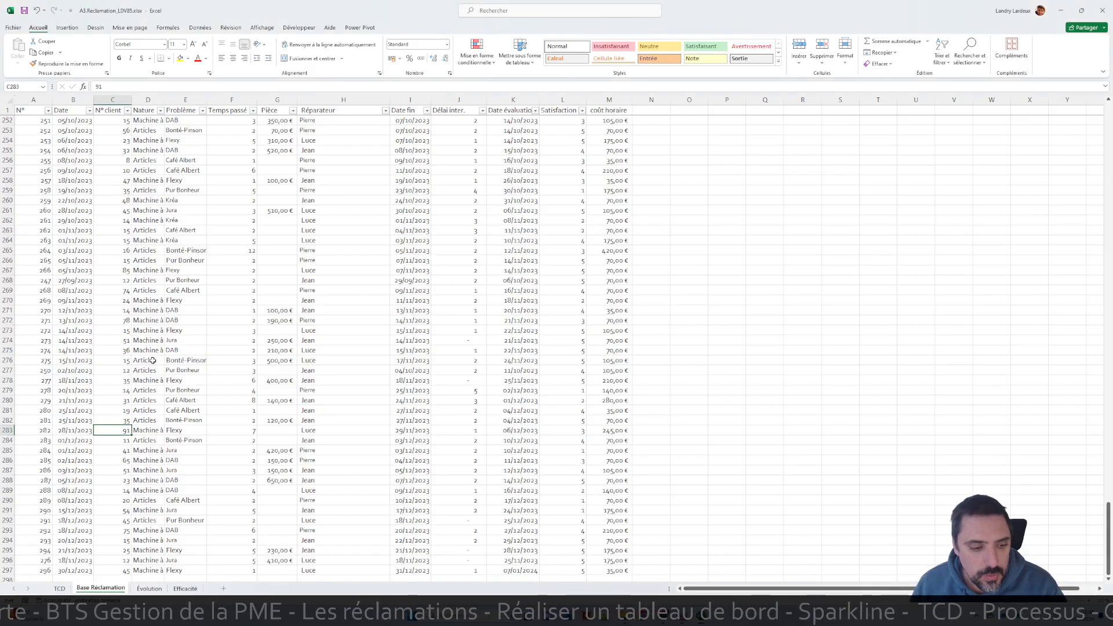
click(64, 28)
click(25, 57)
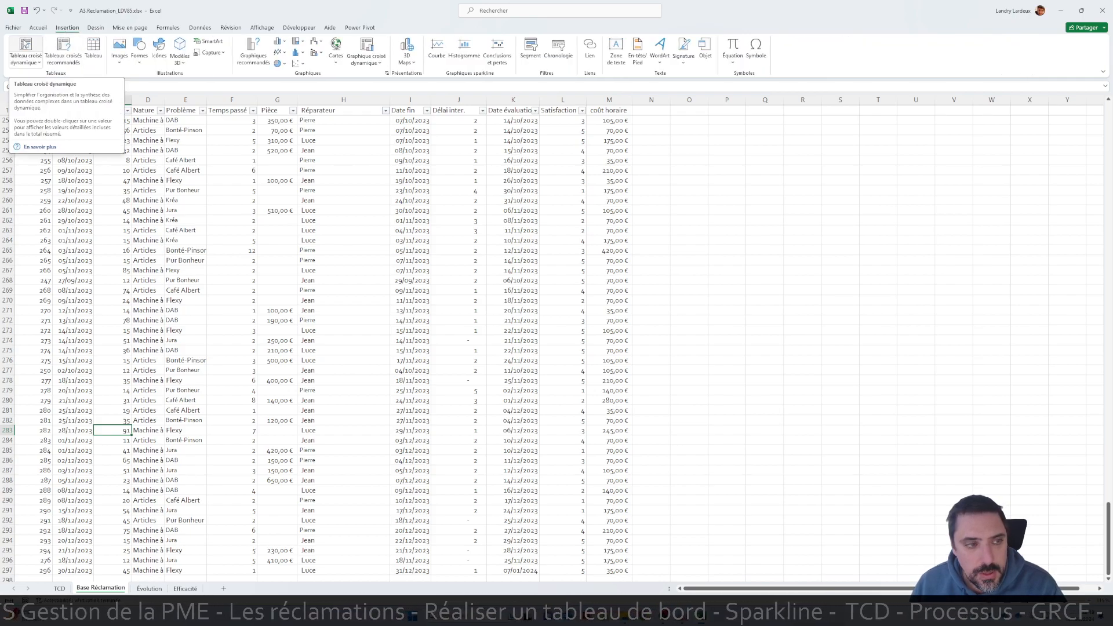
click(34, 85)
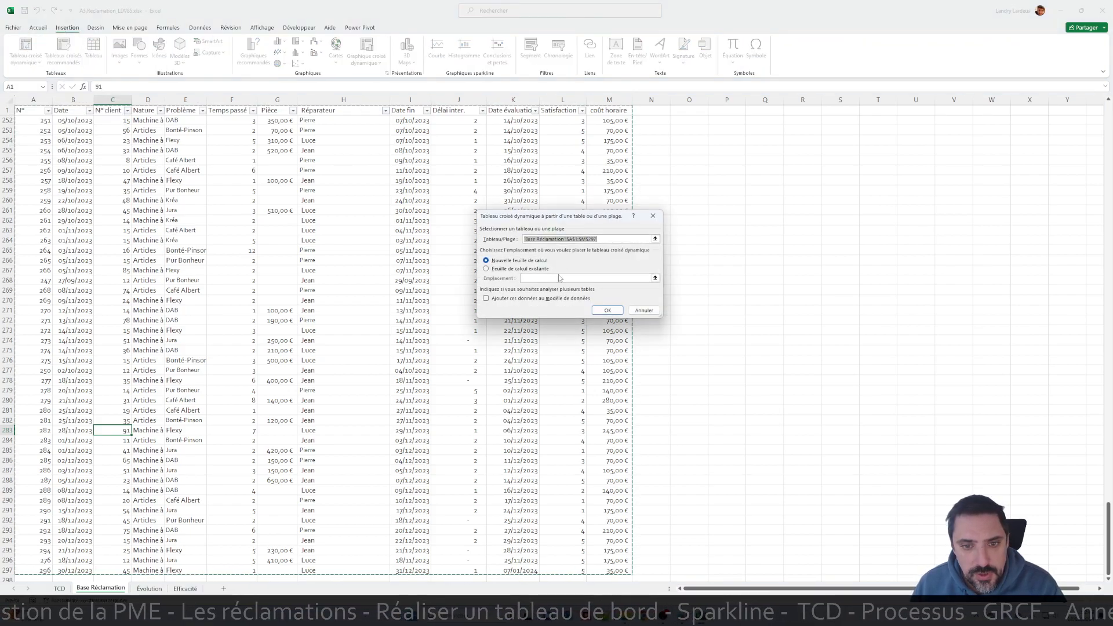
click(519, 269)
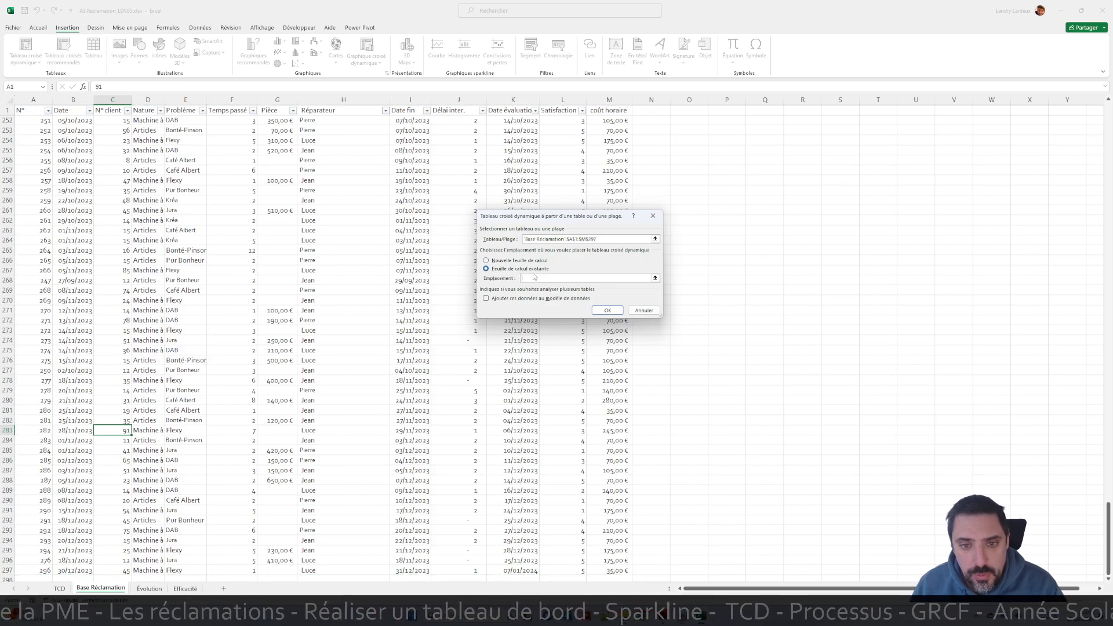
click(655, 279)
click(60, 588)
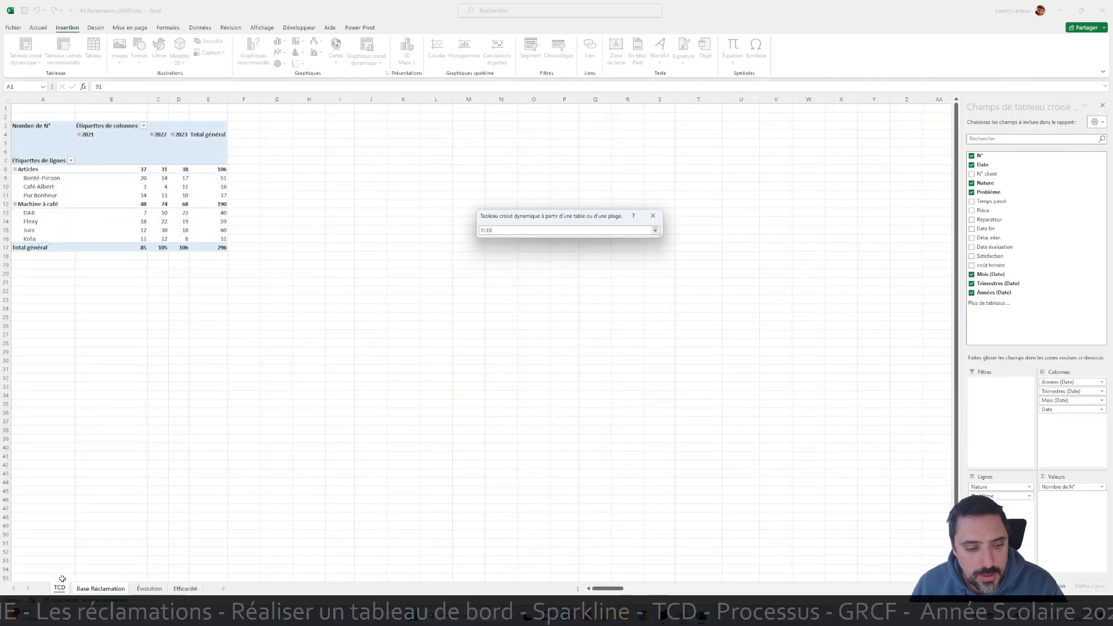
click(32, 274)
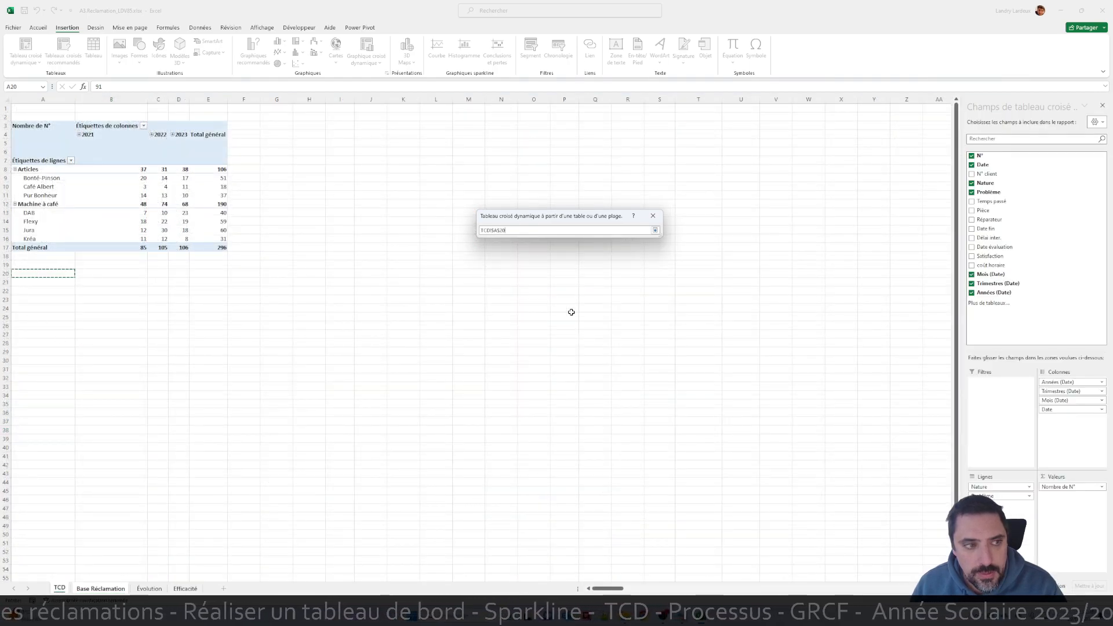
click(655, 230)
key(Return)
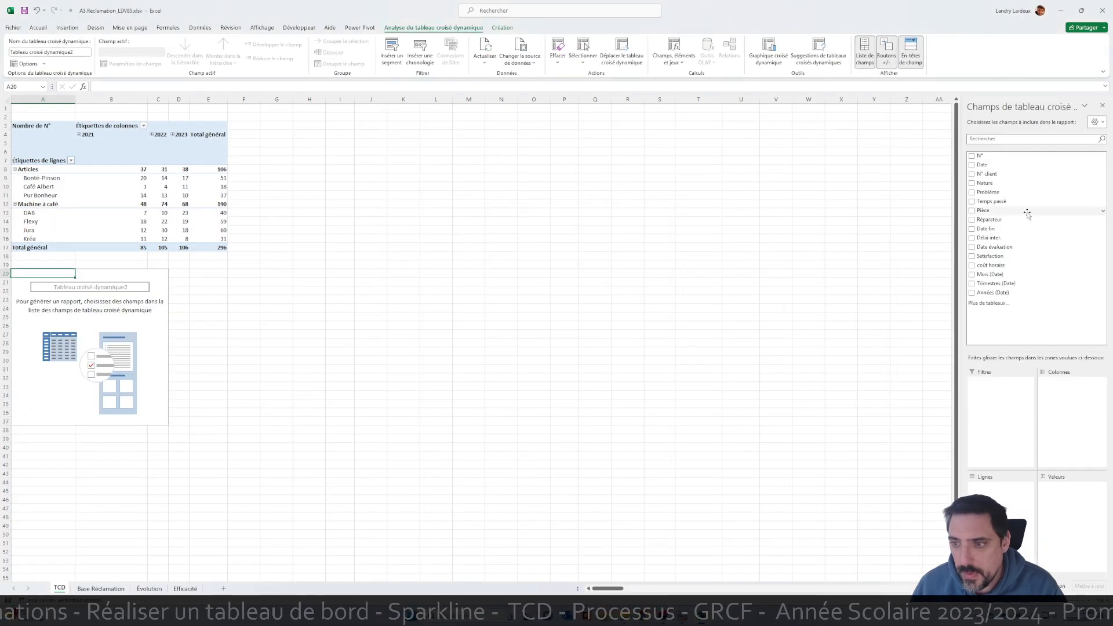
Step: Lay out the second pivot table with Nature and Problème as rows, Date as columns and Pièce as values
click(972, 183)
click(971, 192)
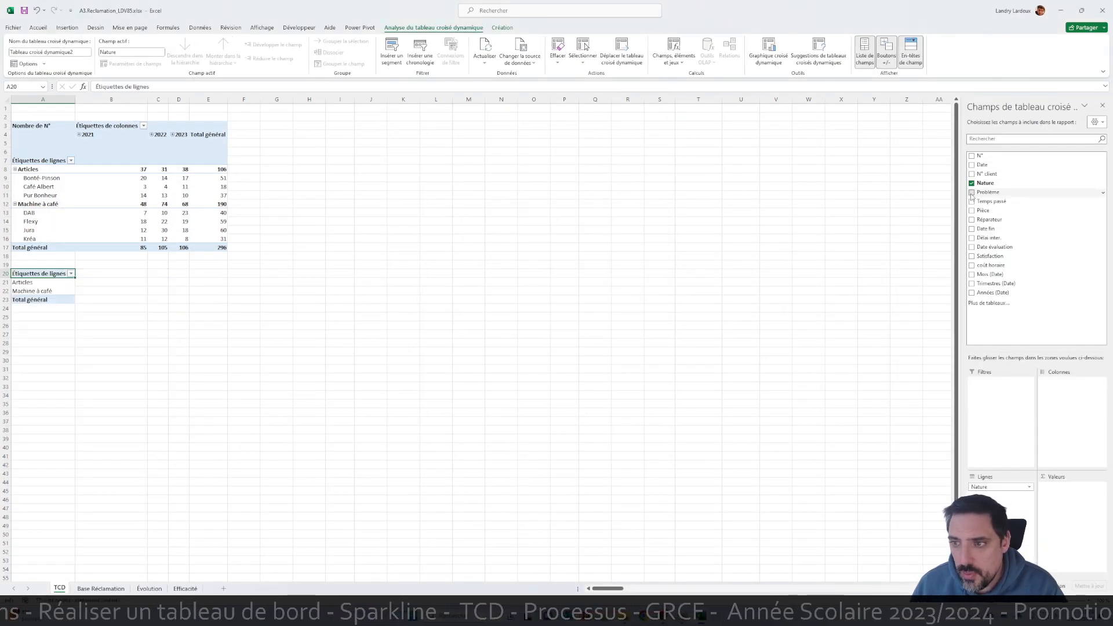
click(972, 165)
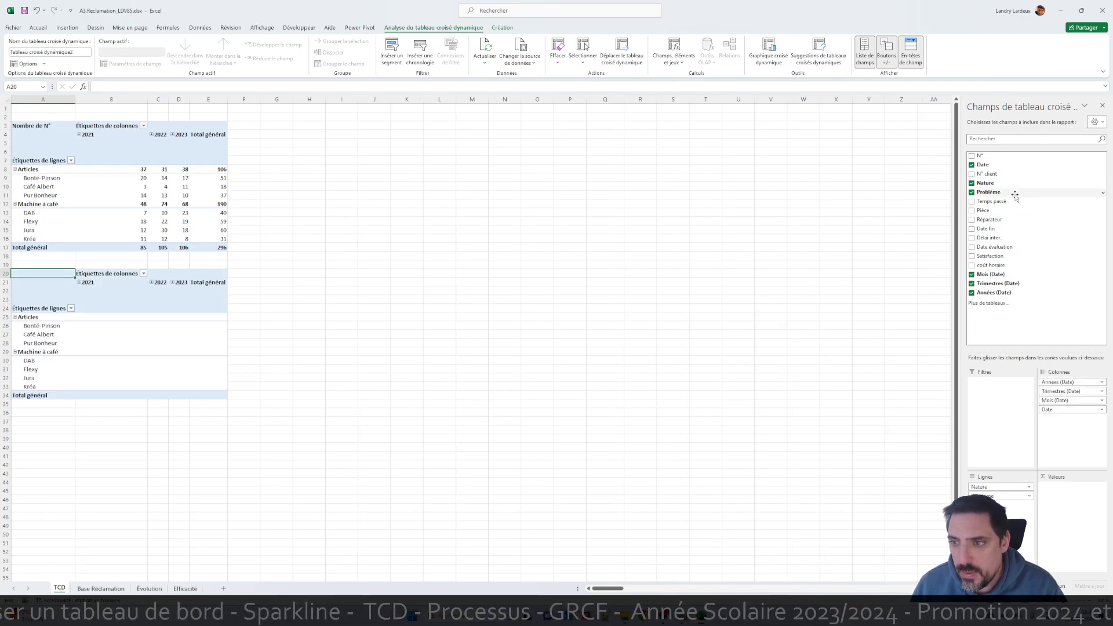
drag(986, 210, 1059, 490)
Step: Format the second pivot table's Pièce sum as Monétaire with 2 decimals and the € symbol
click(1078, 488)
click(1067, 589)
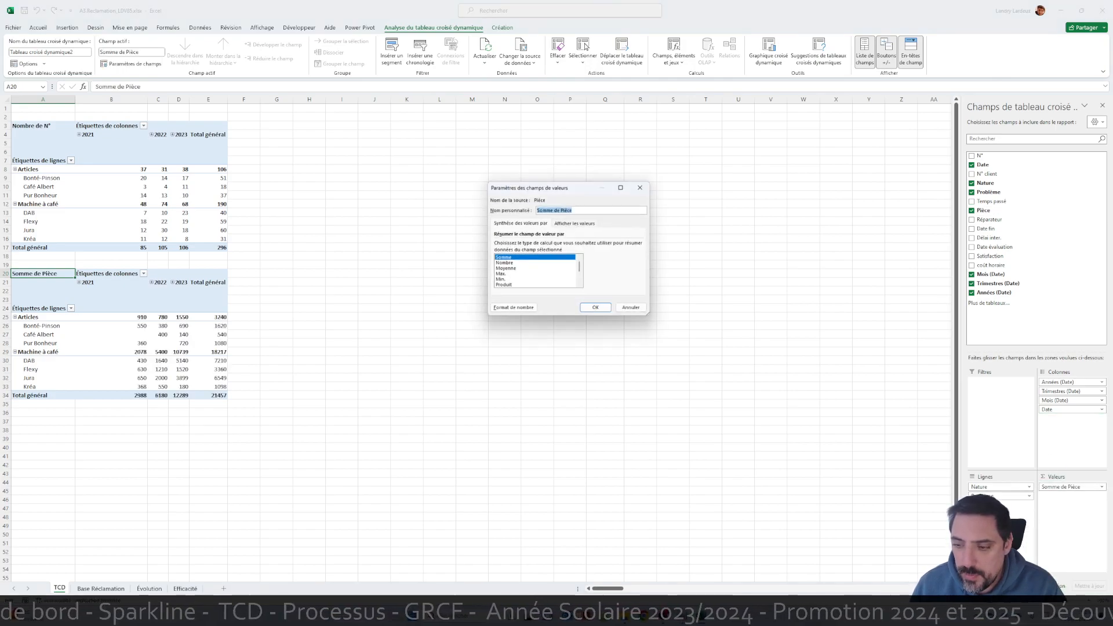
click(513, 309)
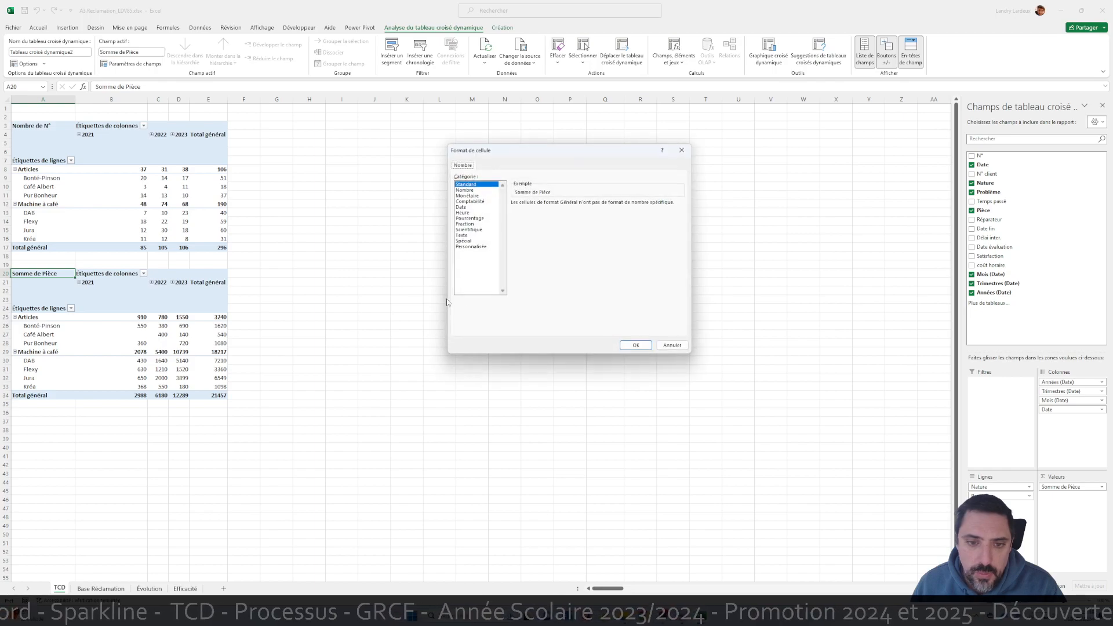
click(467, 196)
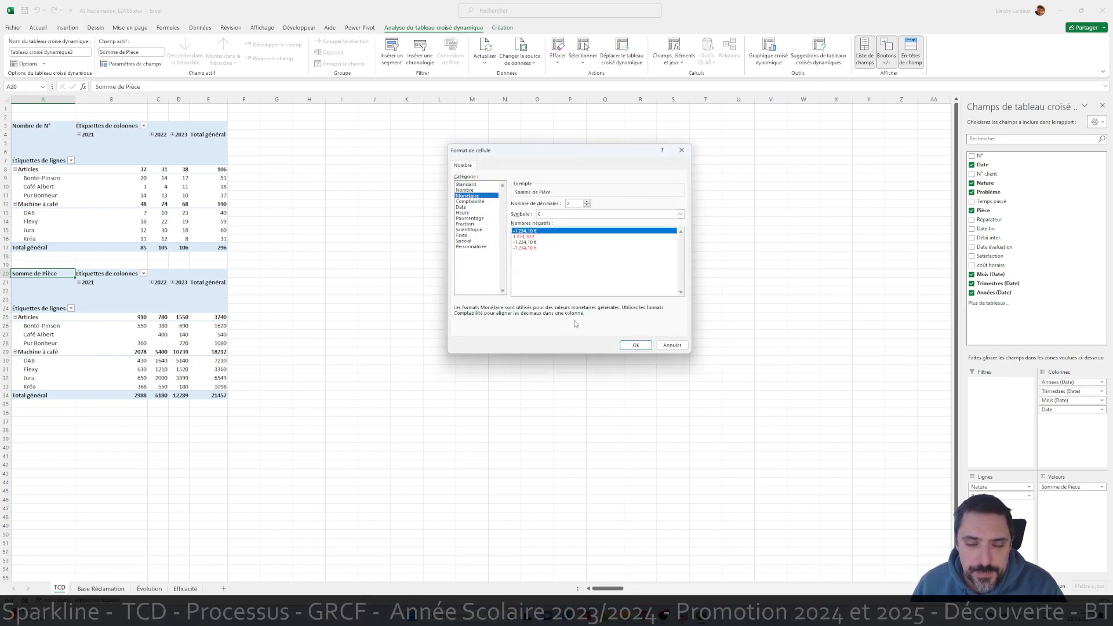
click(635, 346)
click(598, 309)
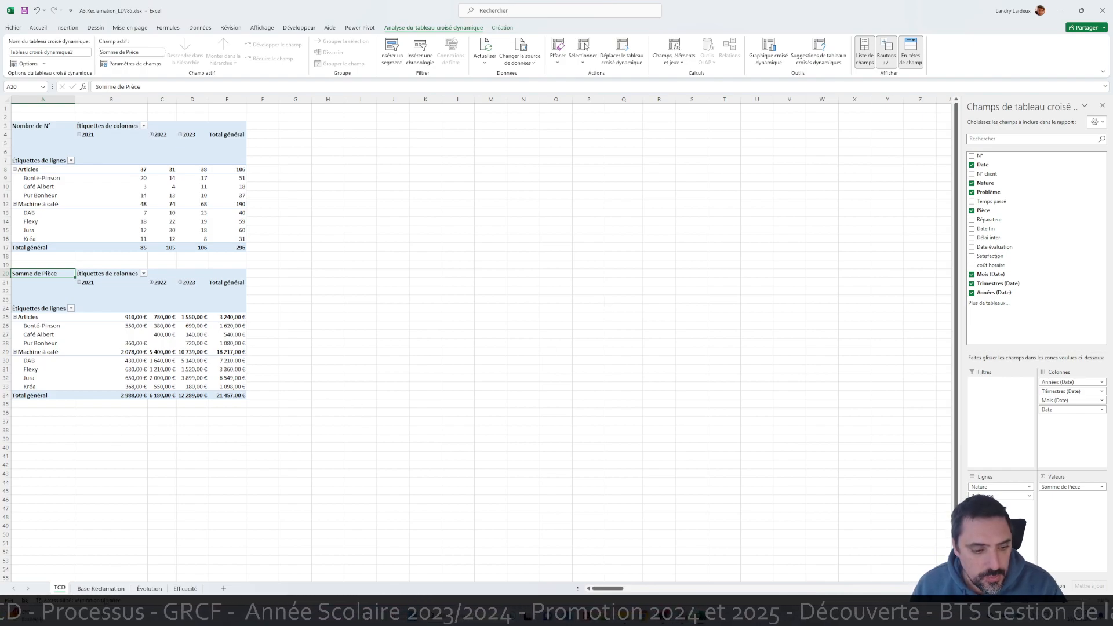
Step: Insert a third pivot table from the Base Réclamation data at cell A40 of the existing TCD sheet
key(ctrl+Page_Down)
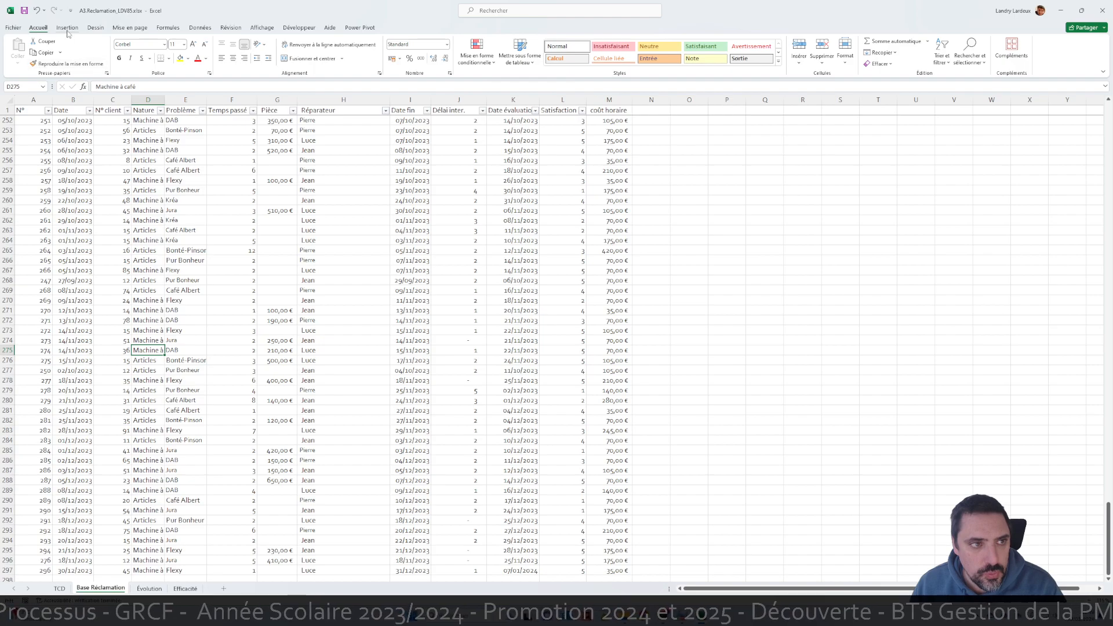
click(67, 28)
click(25, 47)
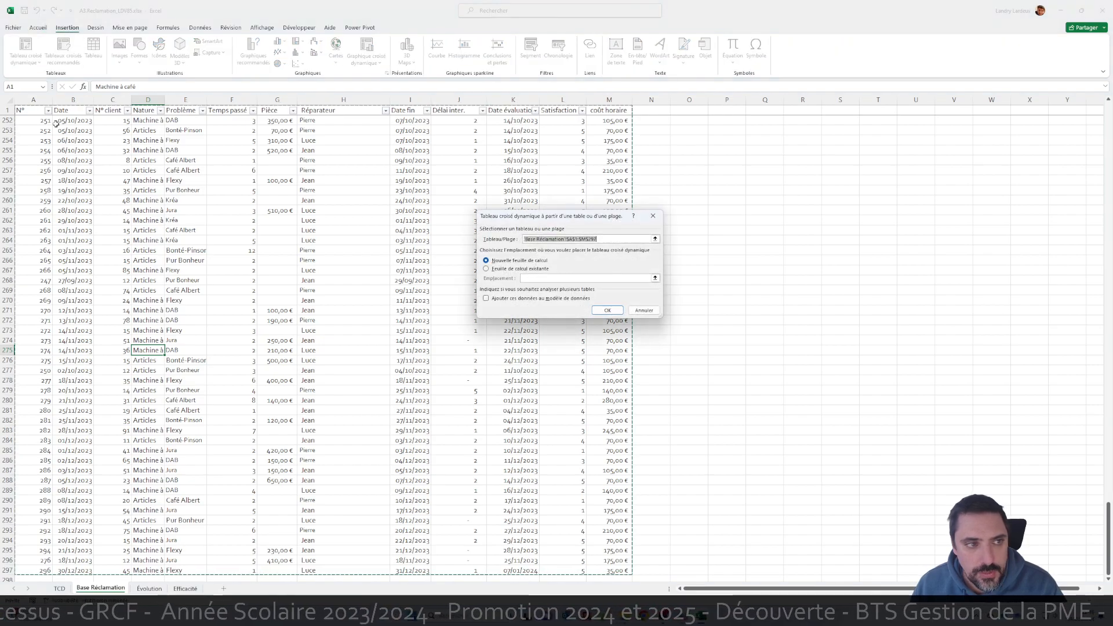
click(536, 269)
click(655, 279)
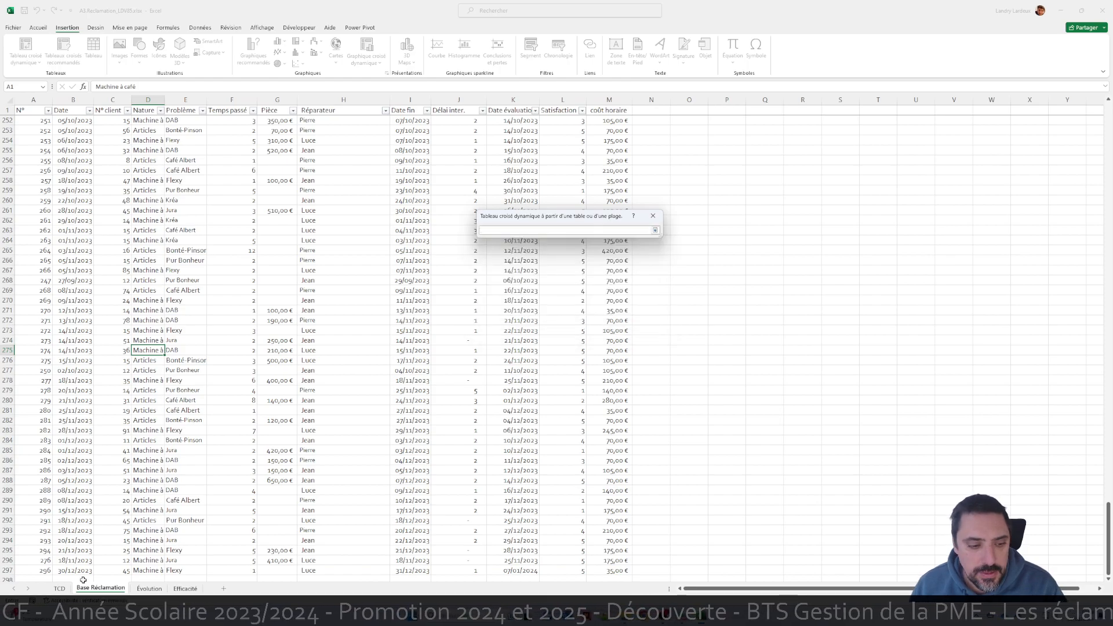
click(60, 587)
click(26, 447)
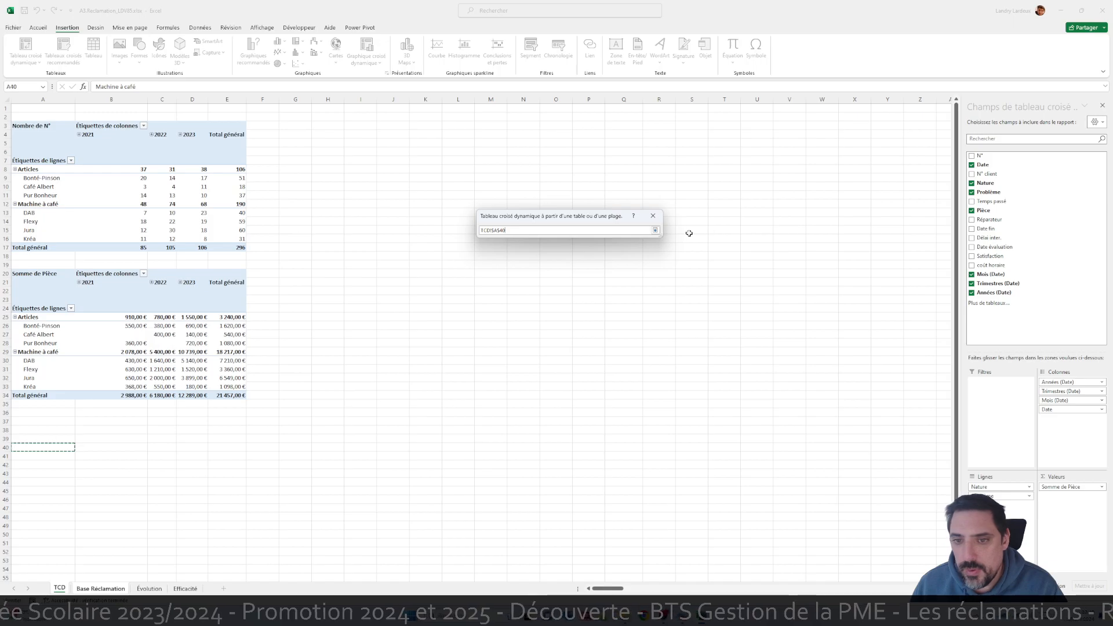
click(655, 230)
click(606, 310)
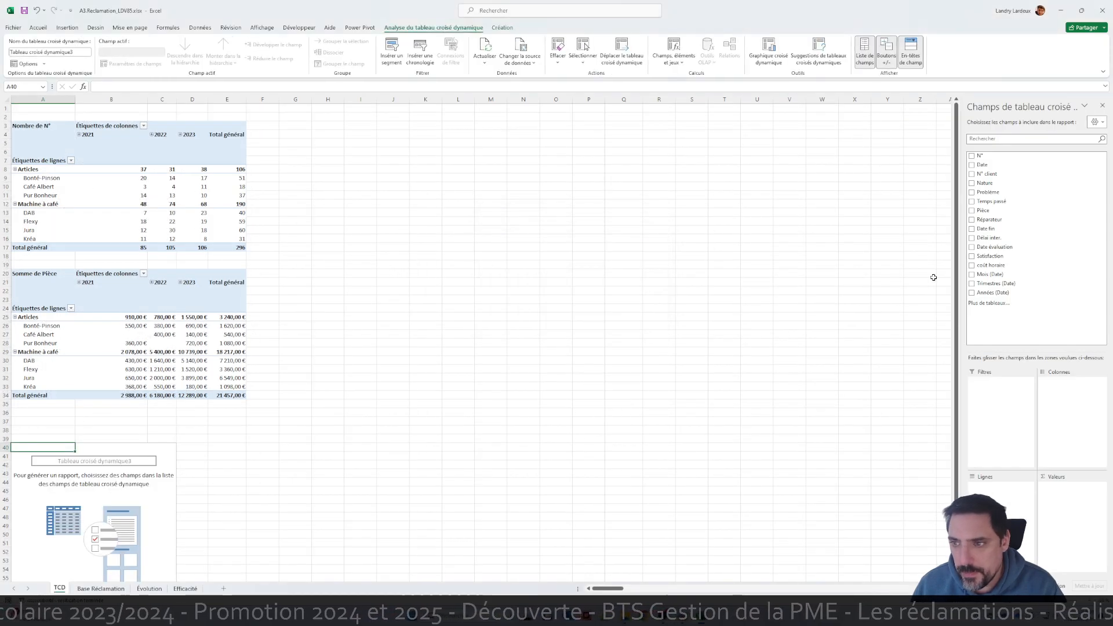
Step: Lay out the third pivot table with Nature and Problème as rows, Date as columns and Pièce as values
click(973, 183)
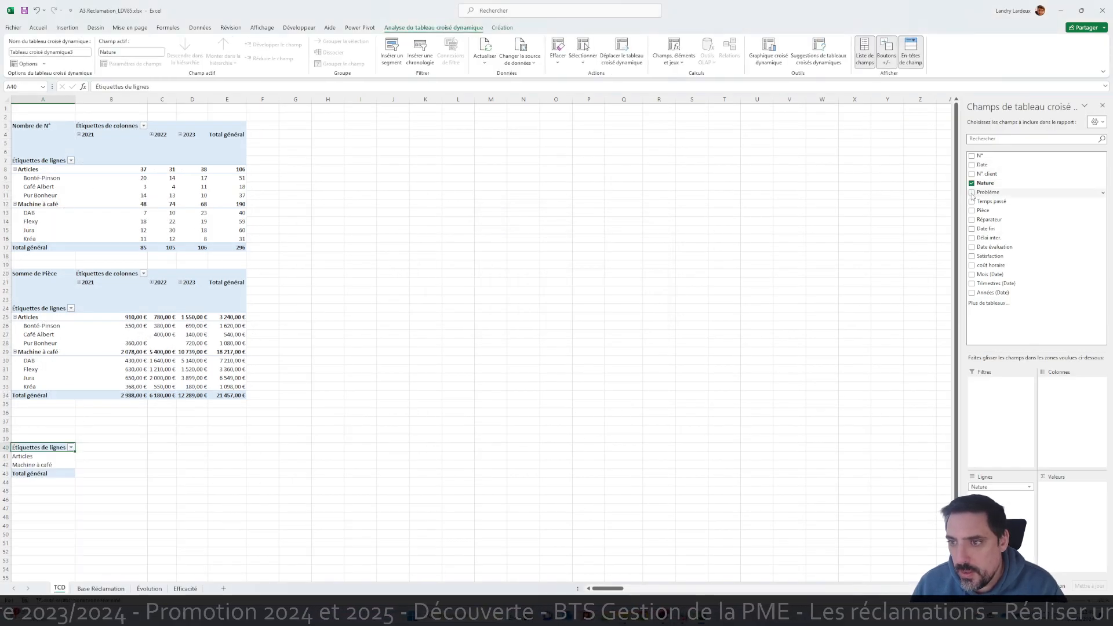
click(972, 192)
click(972, 165)
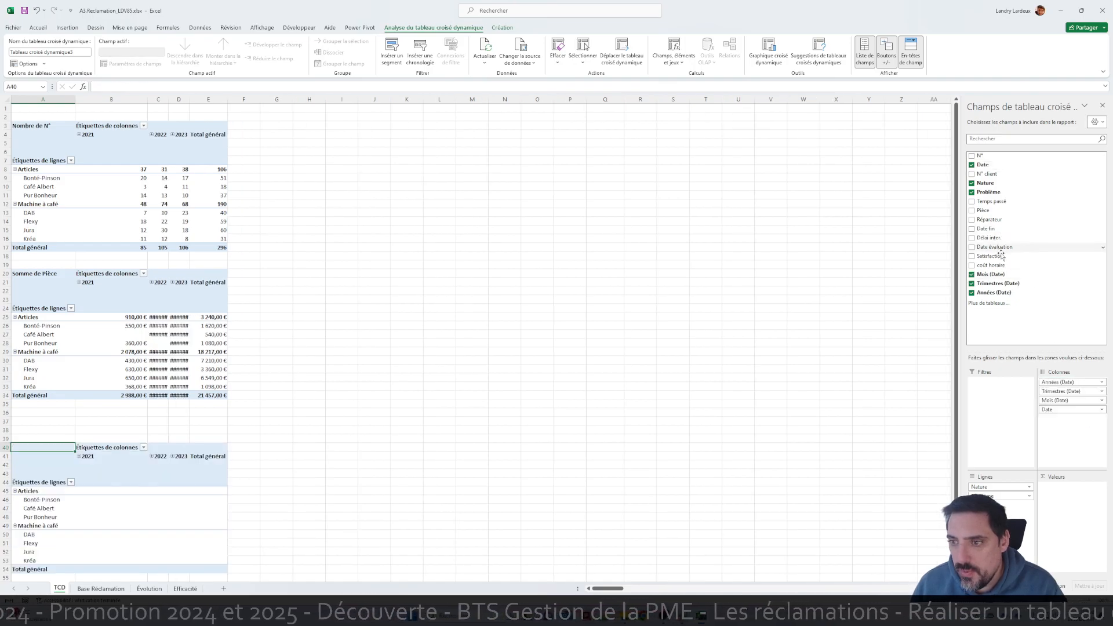
drag(995, 212, 1075, 498)
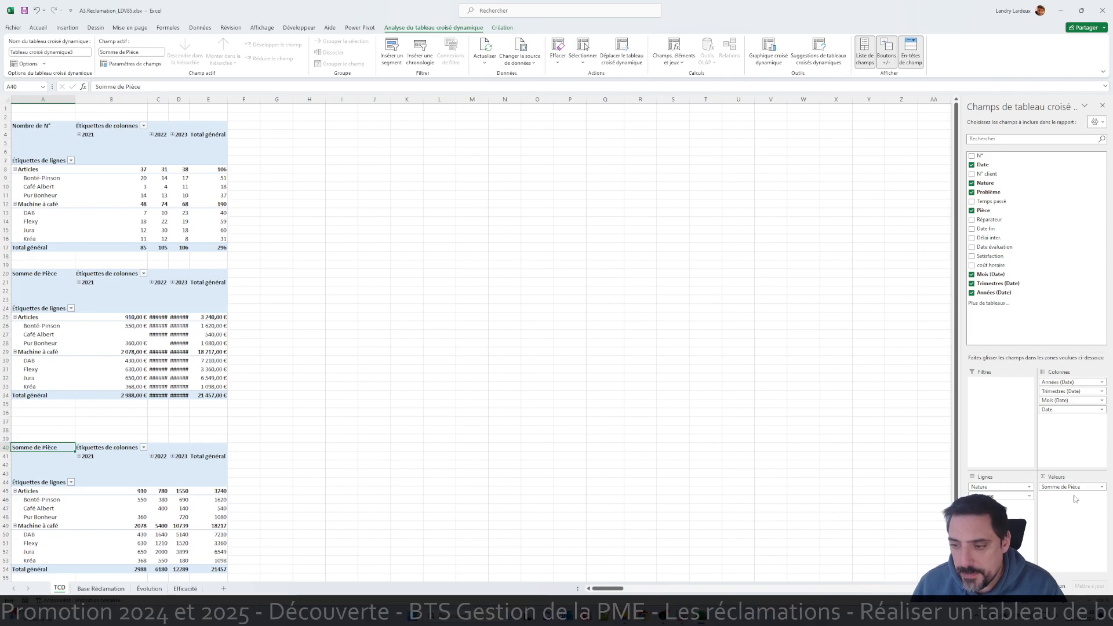
Step: Apply the Monétaire number format to the third pivot table's Pièce sum
double_click(1074, 487)
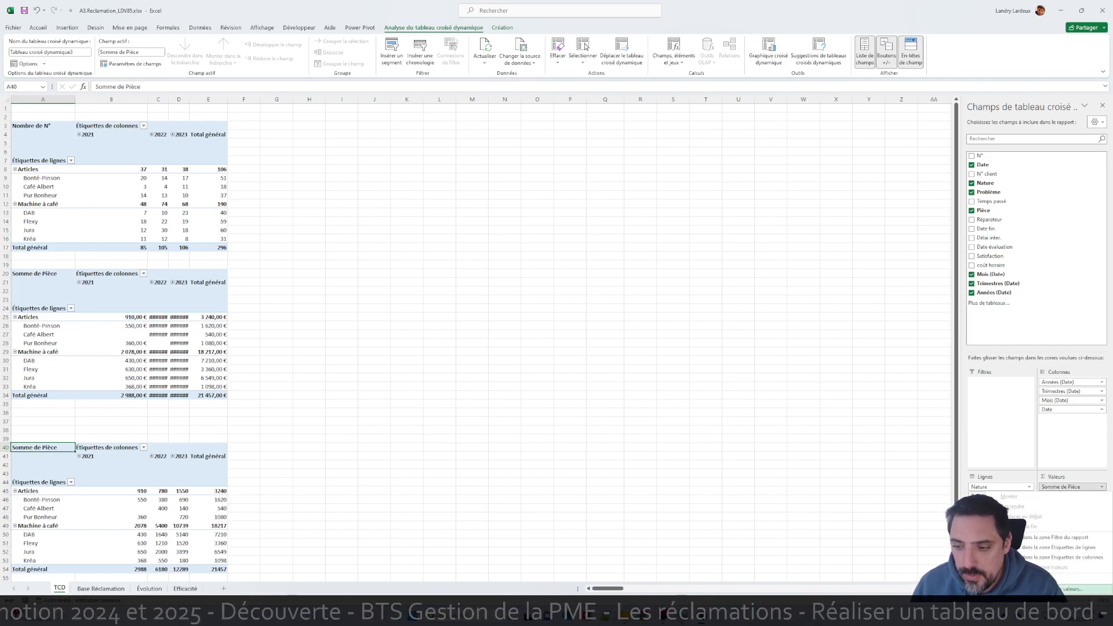
click(512, 309)
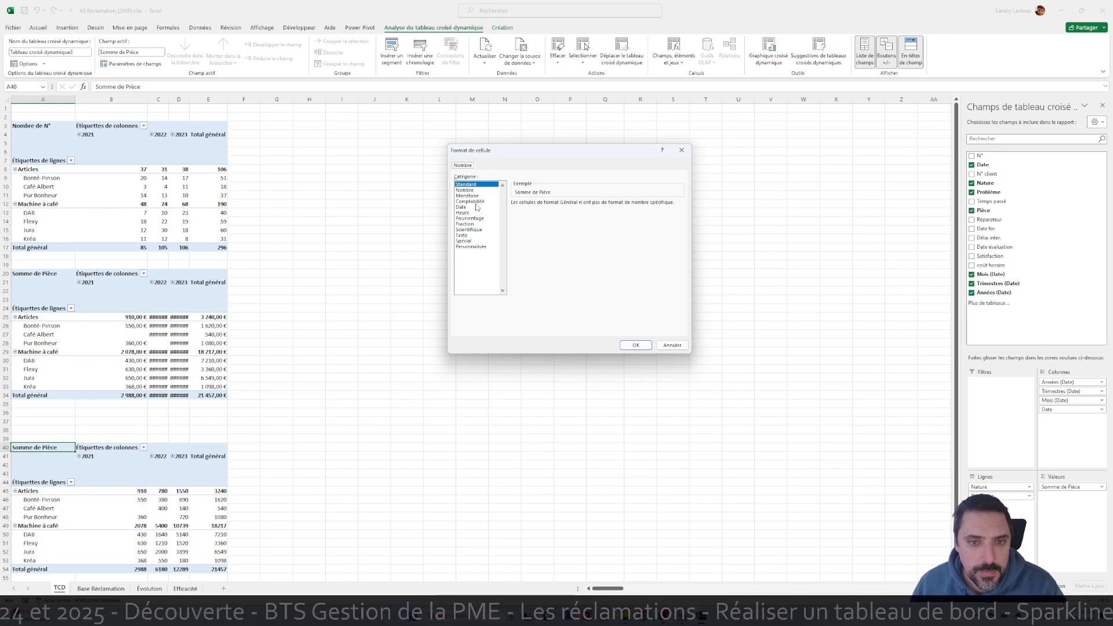
click(476, 196)
click(635, 345)
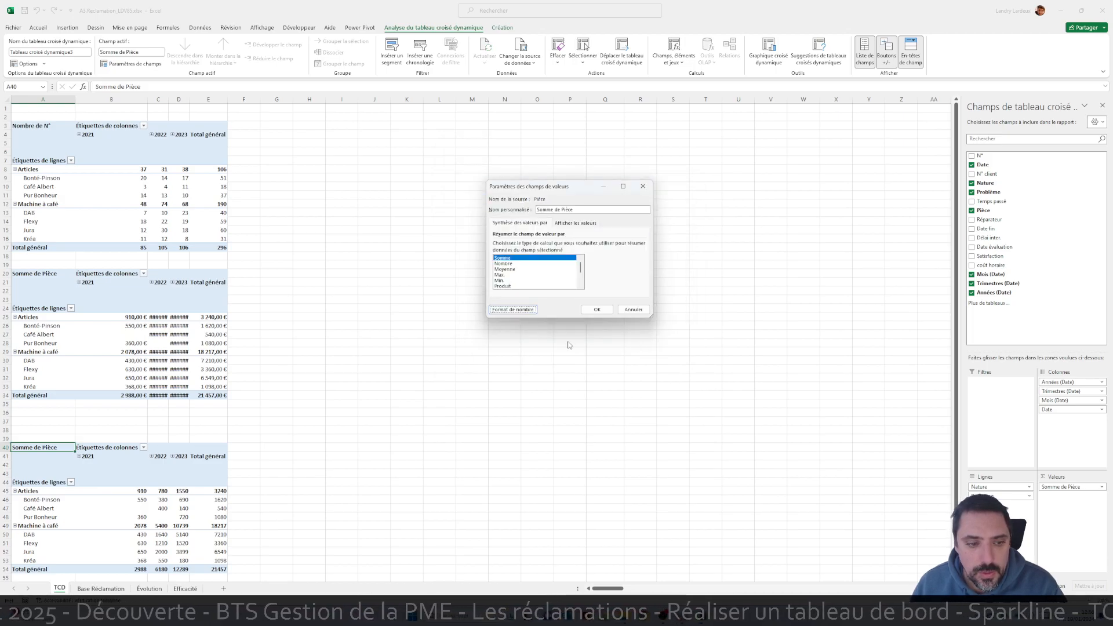
click(597, 309)
click(409, 325)
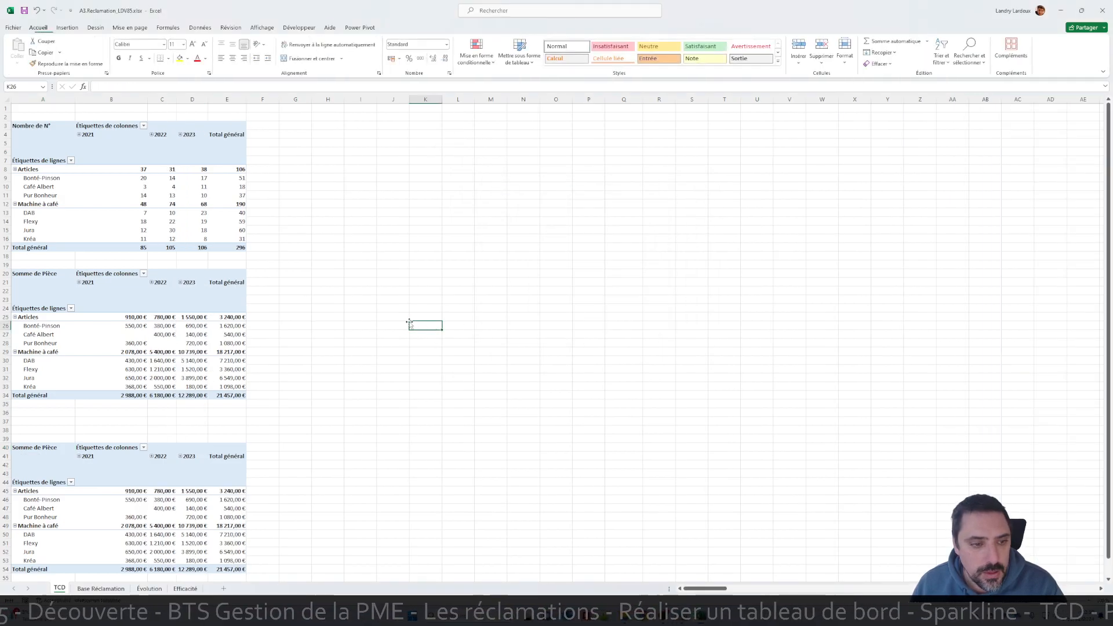
Step: Review the pivot tables, consult the assignment PDF for the Évolution sheet instructions, and return to Excel
scroll(401, 320, down, 2)
scroll(400, 320, down, 1)
key(alt+Tab)
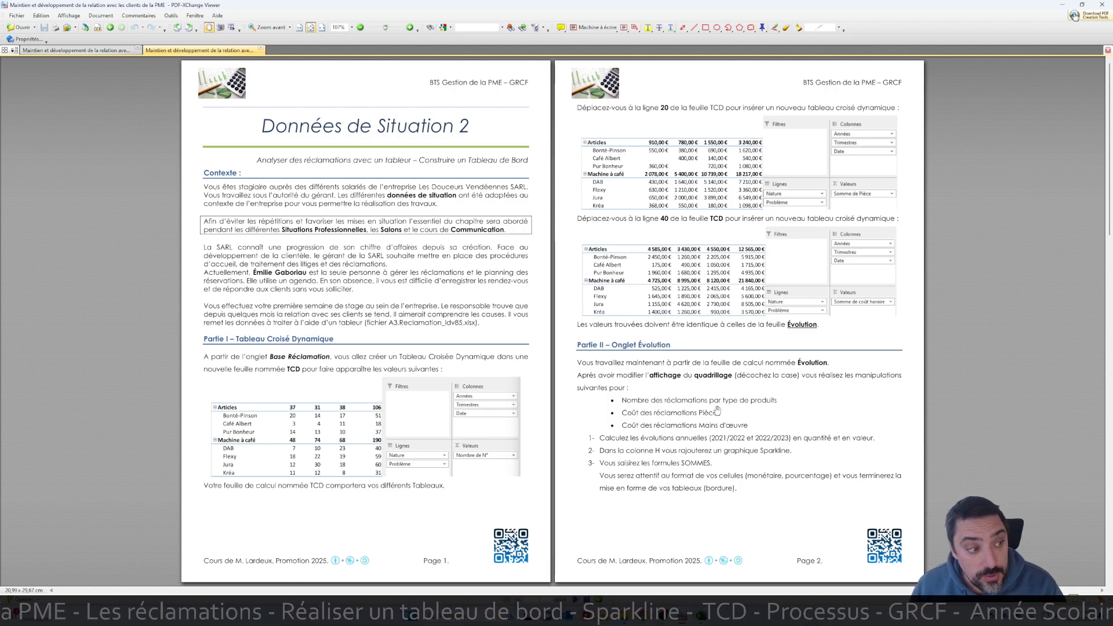
click(703, 618)
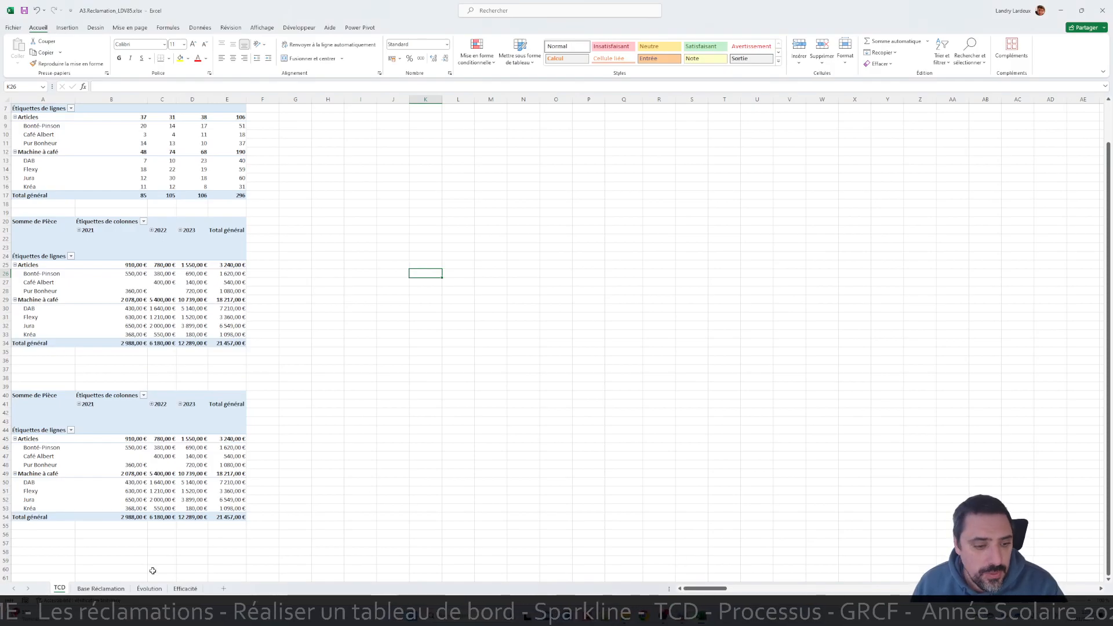
Step: Hide the gridlines on the Évolution sheet
click(147, 590)
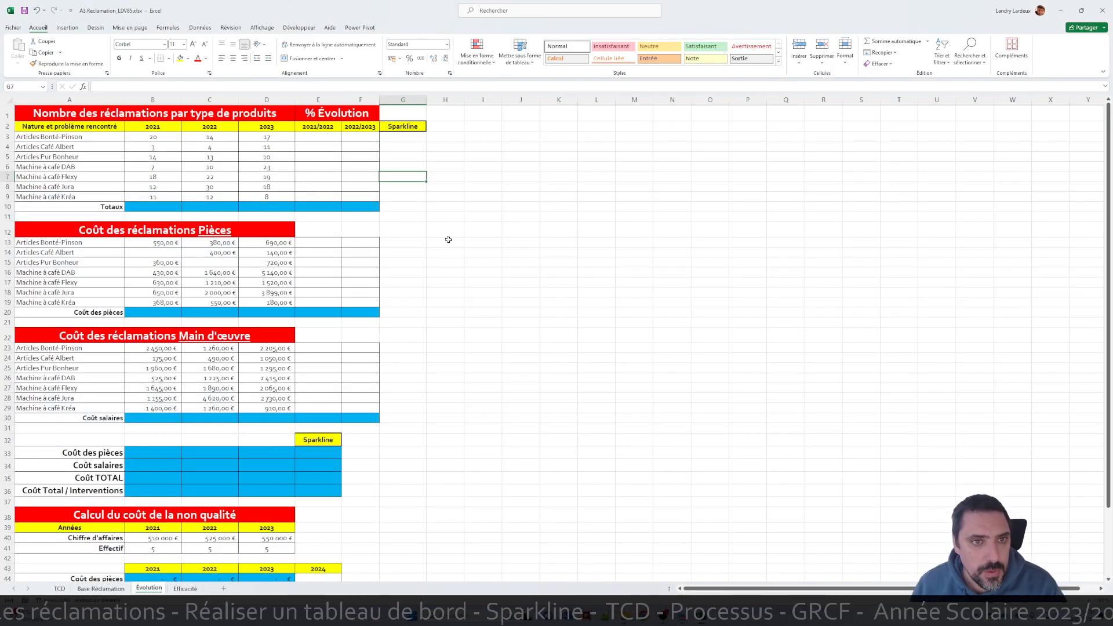
click(265, 29)
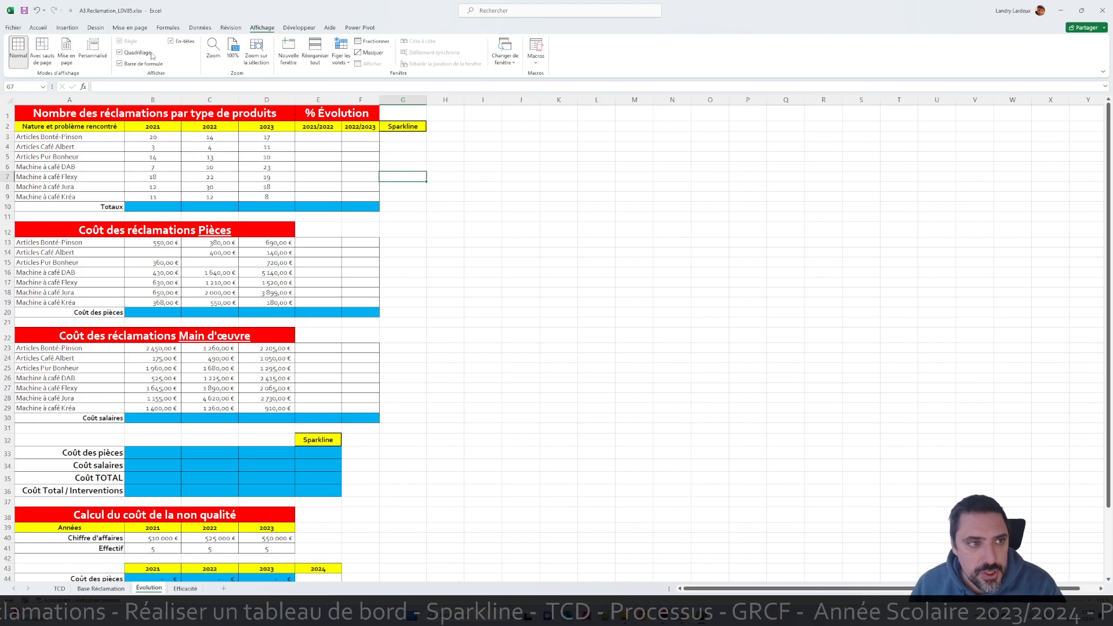
click(120, 53)
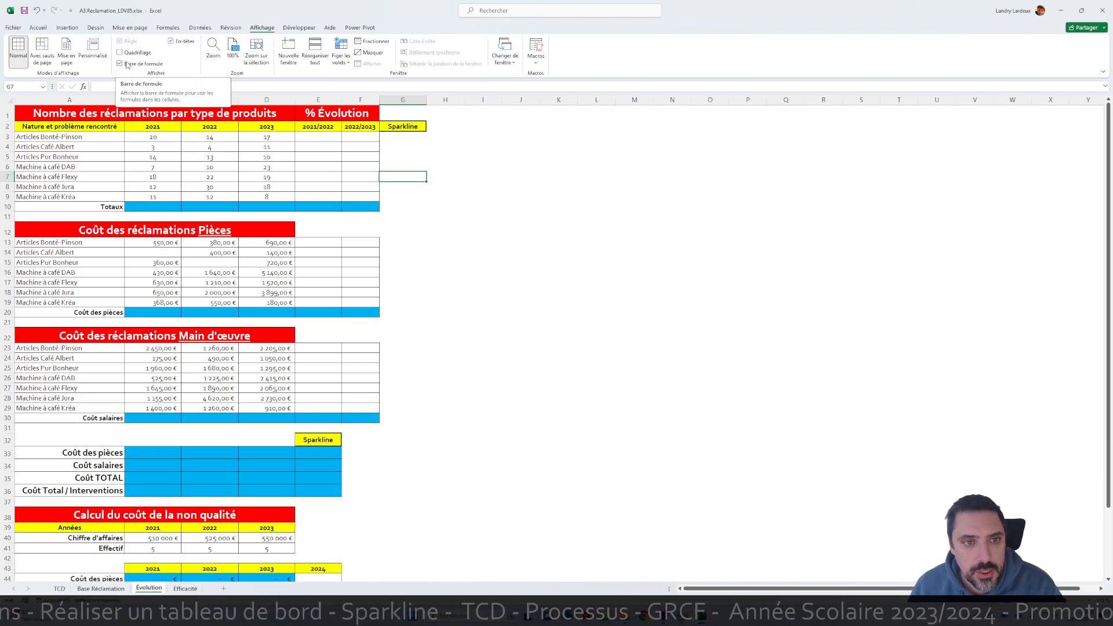
Step: Calculate the 2021/2022 evolution for Articles Bonté-Pinson in E3 with =(C3-B3)/B3
click(337, 137)
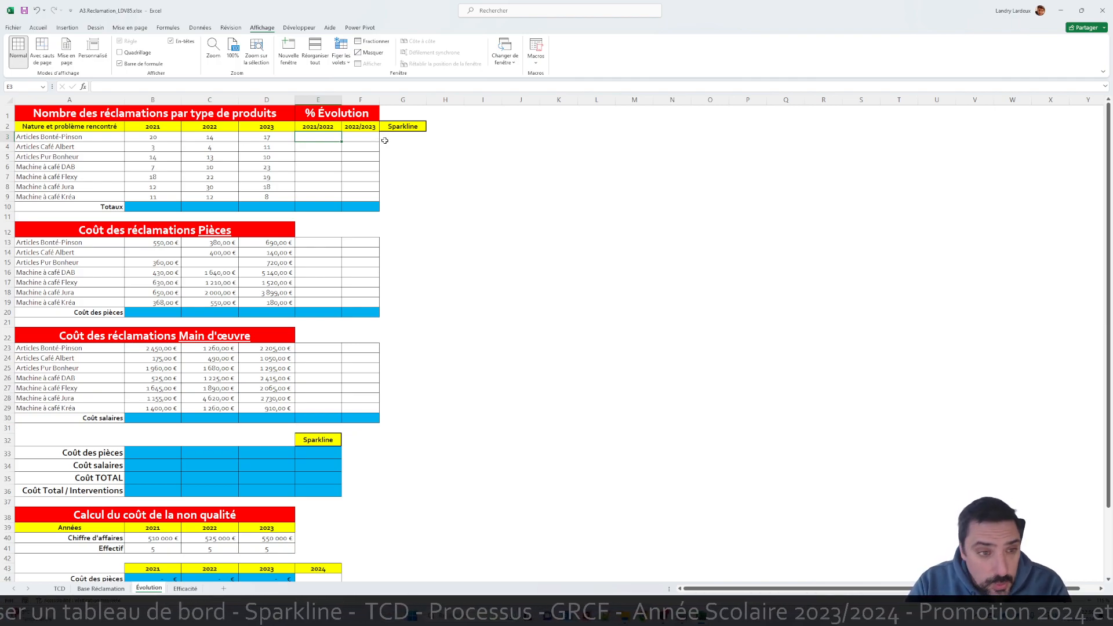
text(=()
click(230, 142)
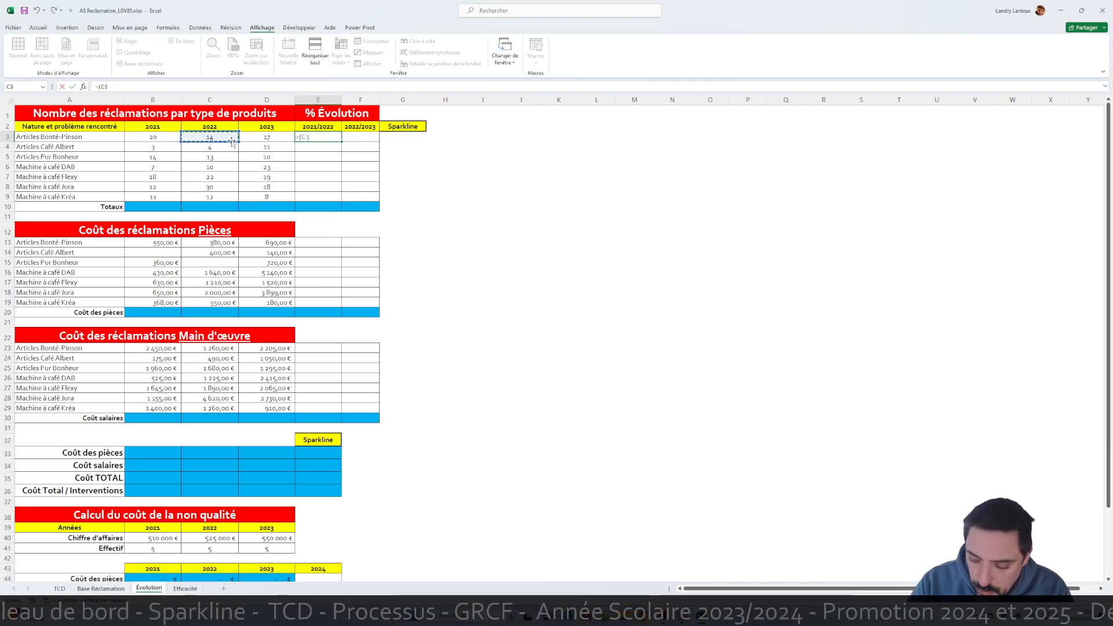
text(-)
click(143, 135)
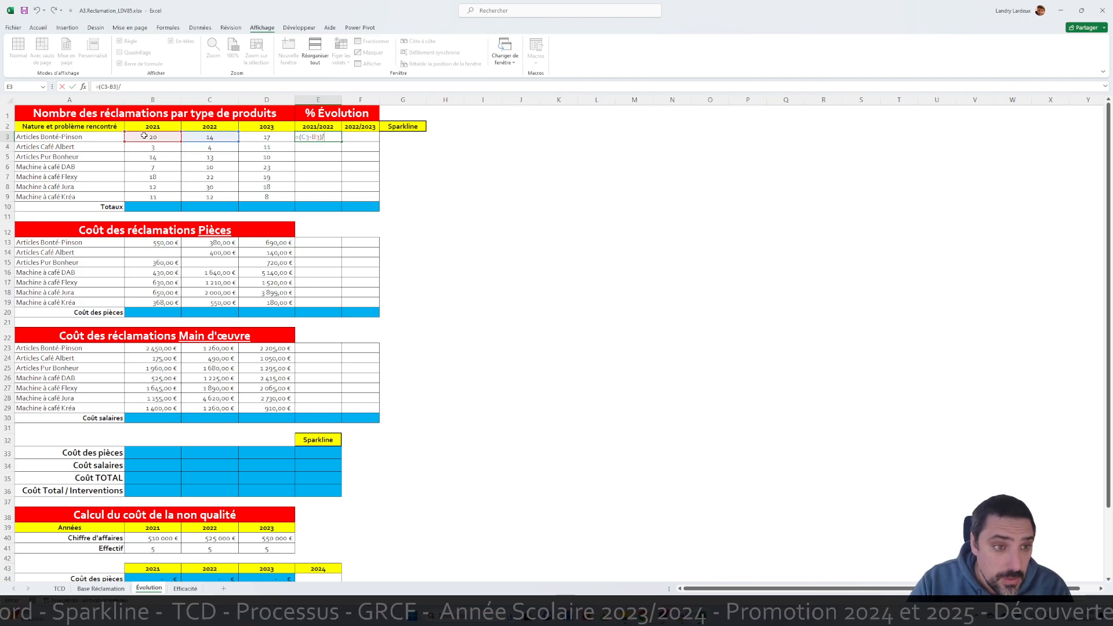
click(161, 138)
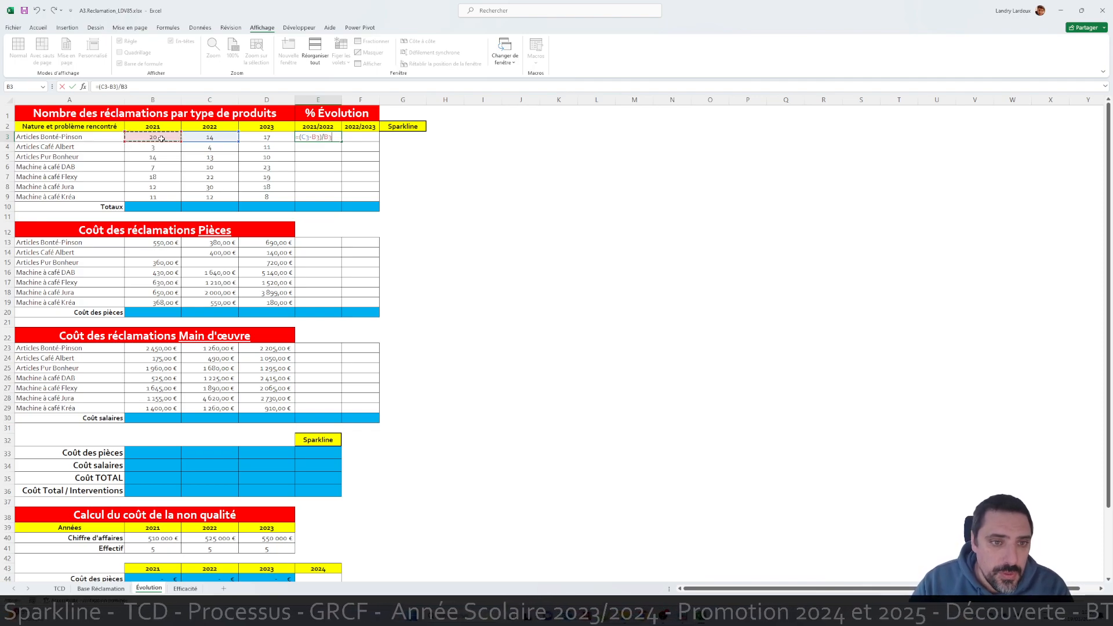
key(Return)
Step: Format E3 as a percentage and copy its evolution formula across and down to fill E3:F9
click(305, 138)
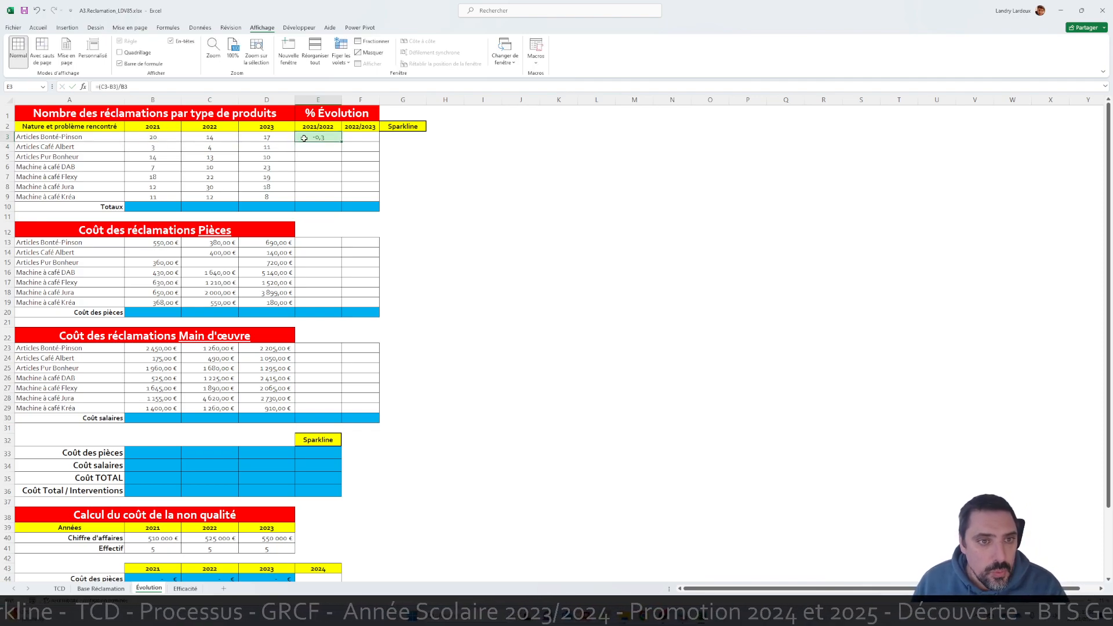
click(38, 28)
click(409, 58)
drag(340, 141, 379, 203)
Step: Total the 2021 complaints in B10 with an automatic sum and copy the formula across to E10
click(160, 208)
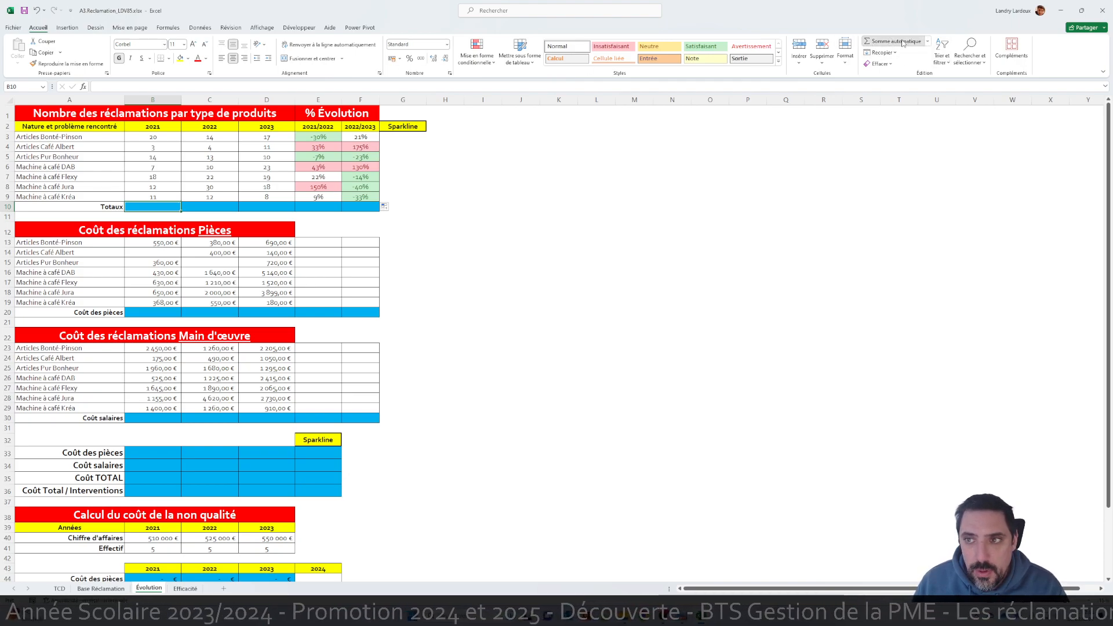
click(919, 41)
click(177, 208)
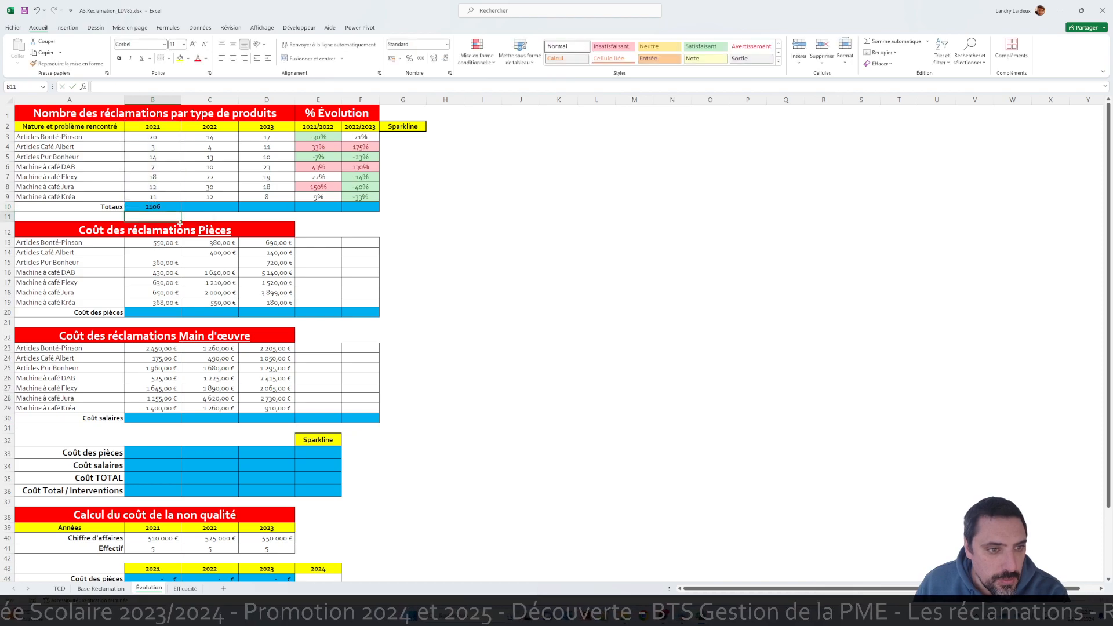
drag(182, 211, 337, 208)
Step: Correct the sum range in B10 to B3:B9 and copy the formula across to D10
click(133, 209)
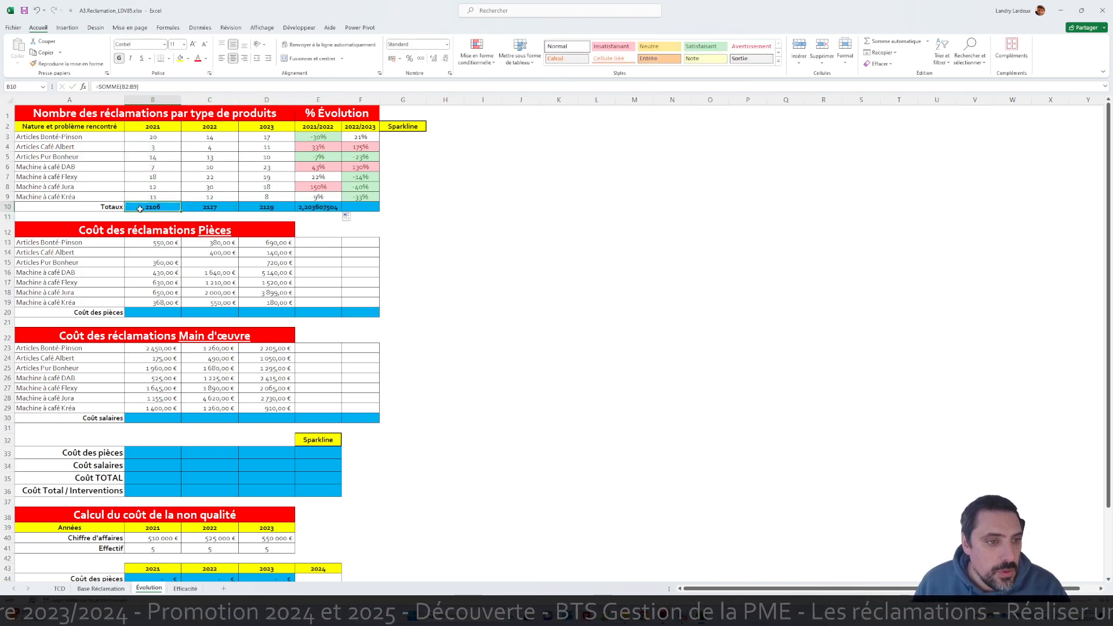
double_click(138, 208)
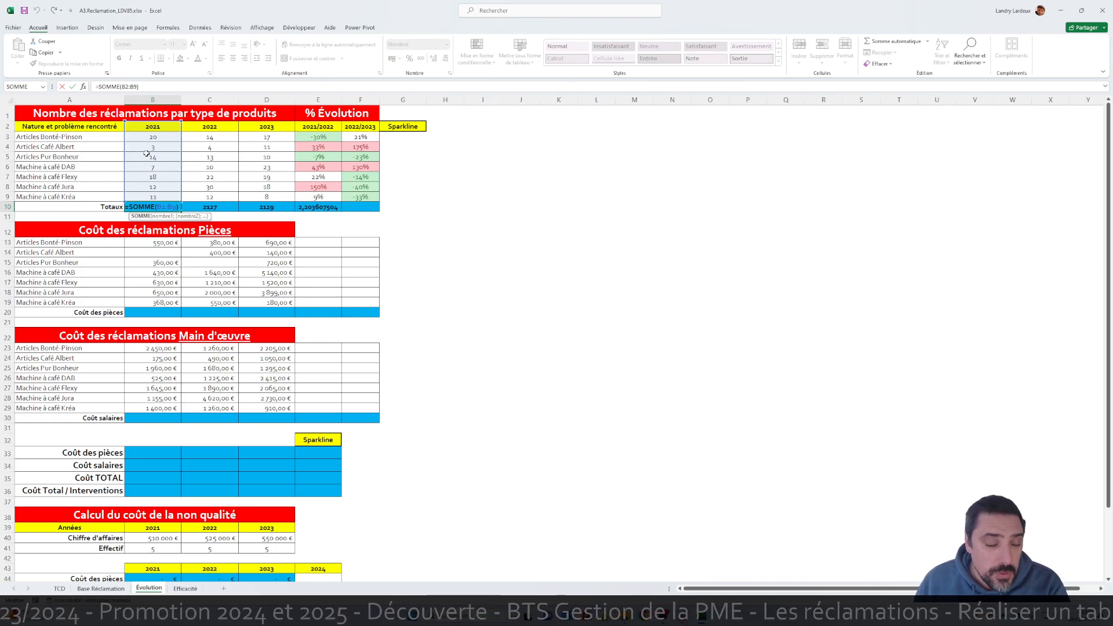
key(Escape)
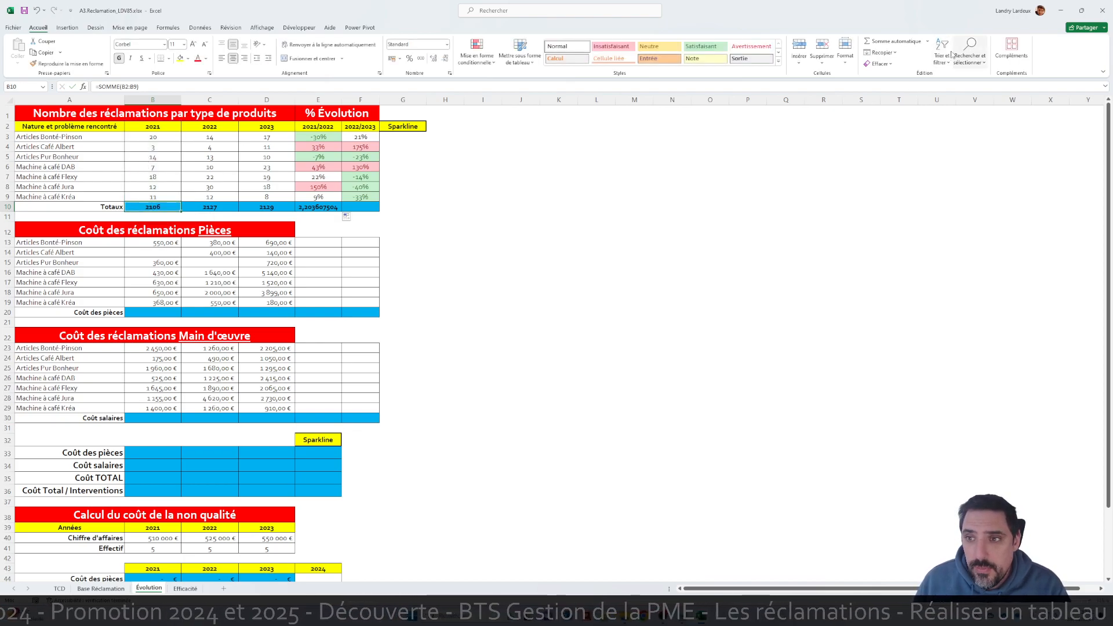
key(F2)
drag(152, 136, 153, 197)
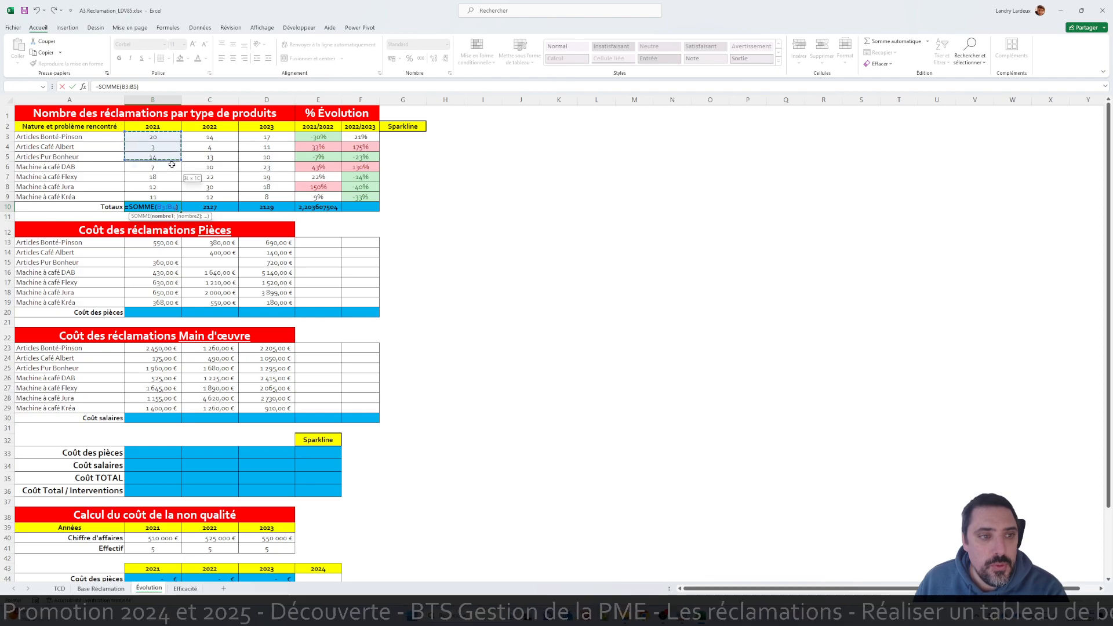
key(ctrl+Return)
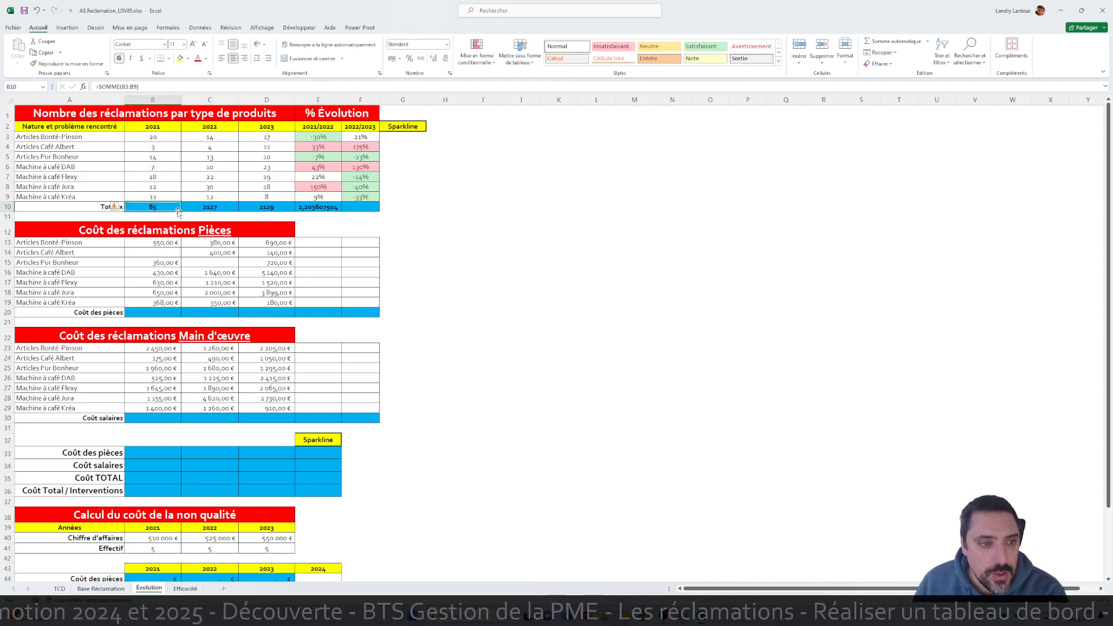
drag(182, 213, 292, 212)
Step: Replace the content of E10 with the 2021/2022 evolution of the totals, =(C10-B10)/B10
click(341, 211)
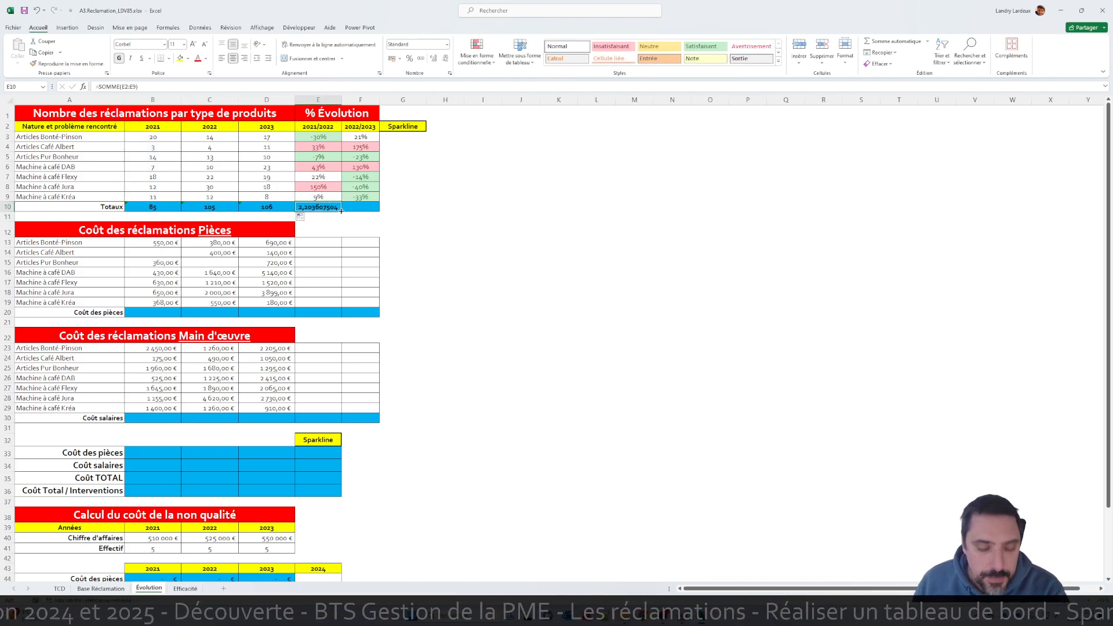
text(=)
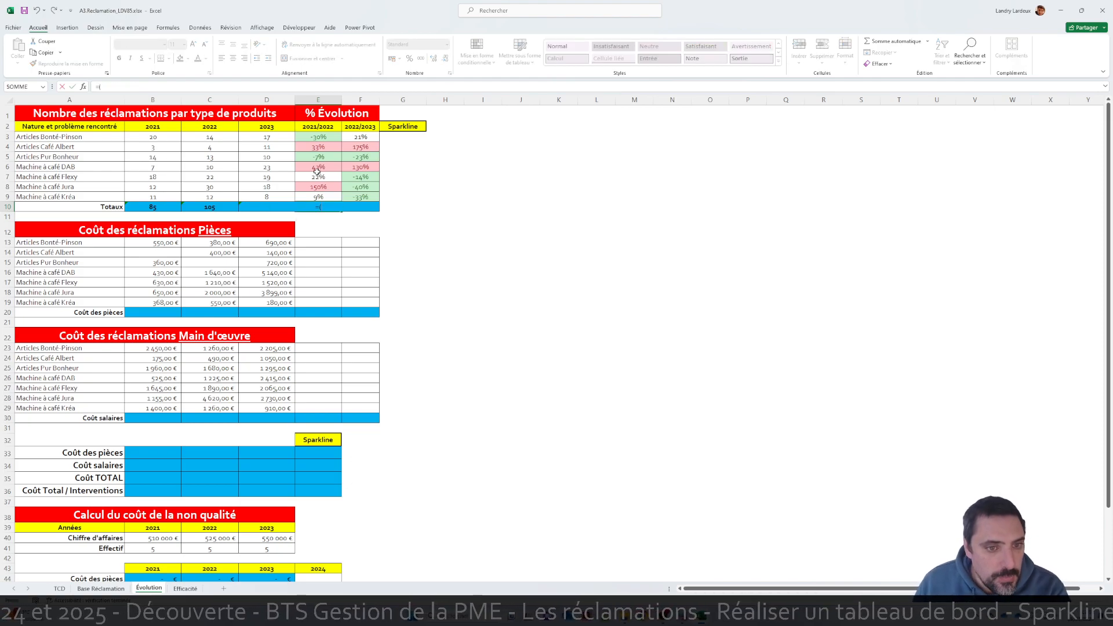
text(()
click(162, 207)
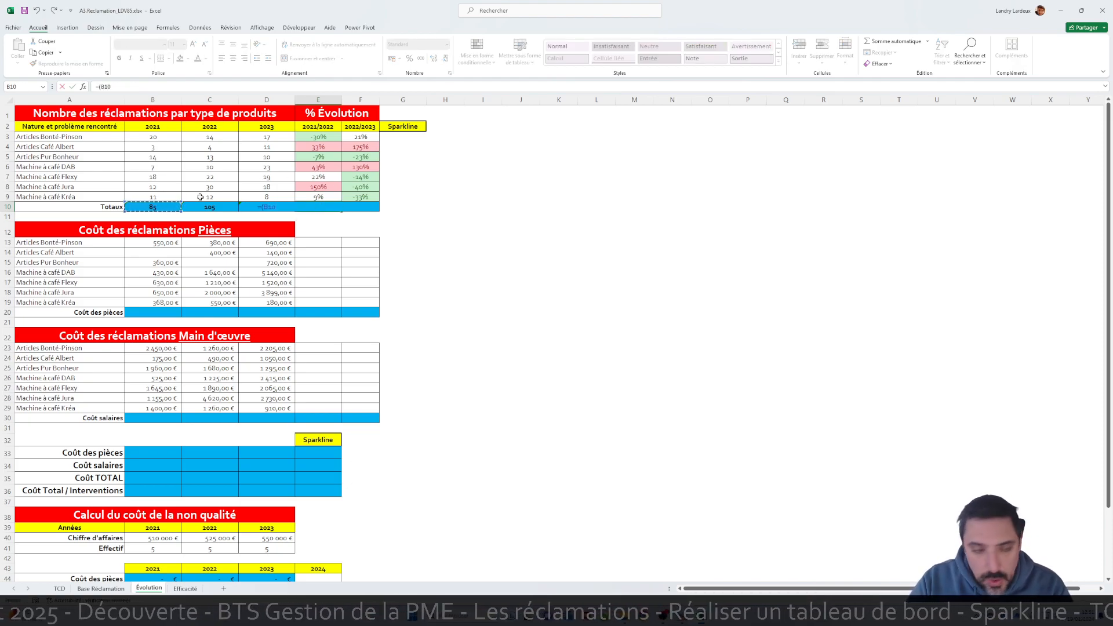
key(BackSpace)
key(BackSpace)
key(BackSpace)
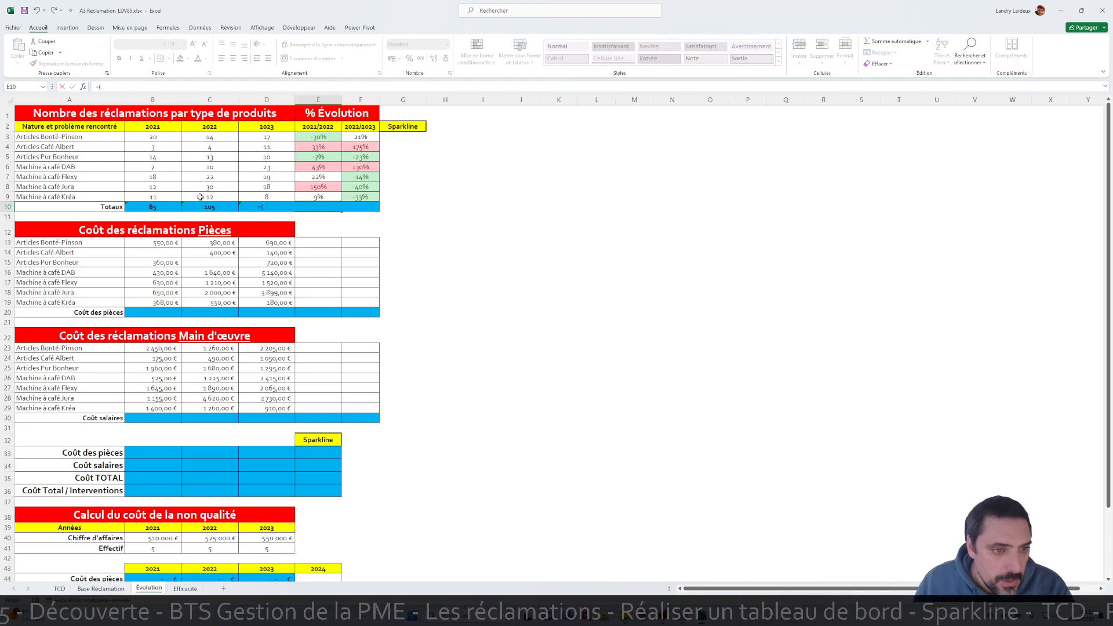
click(206, 207)
text(-)
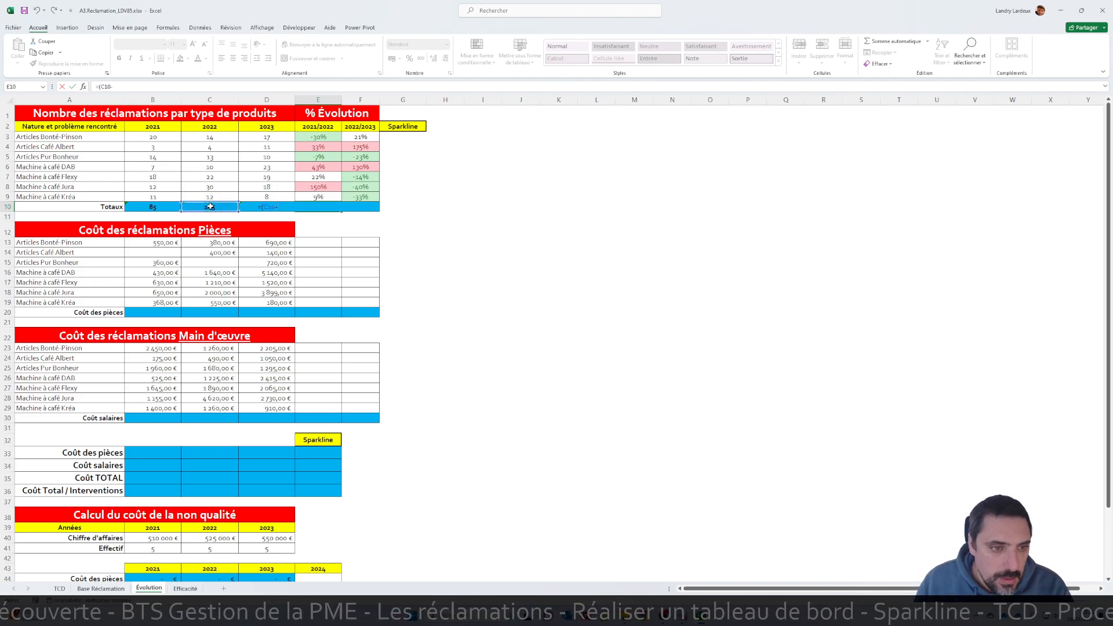
click(173, 206)
text())
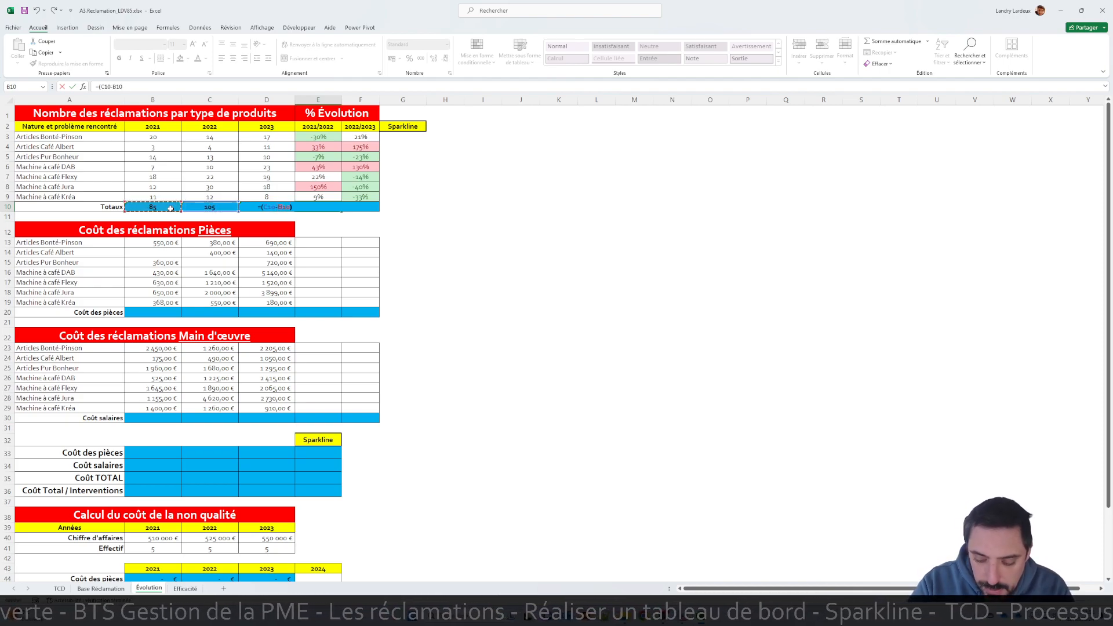
text(/)
click(170, 208)
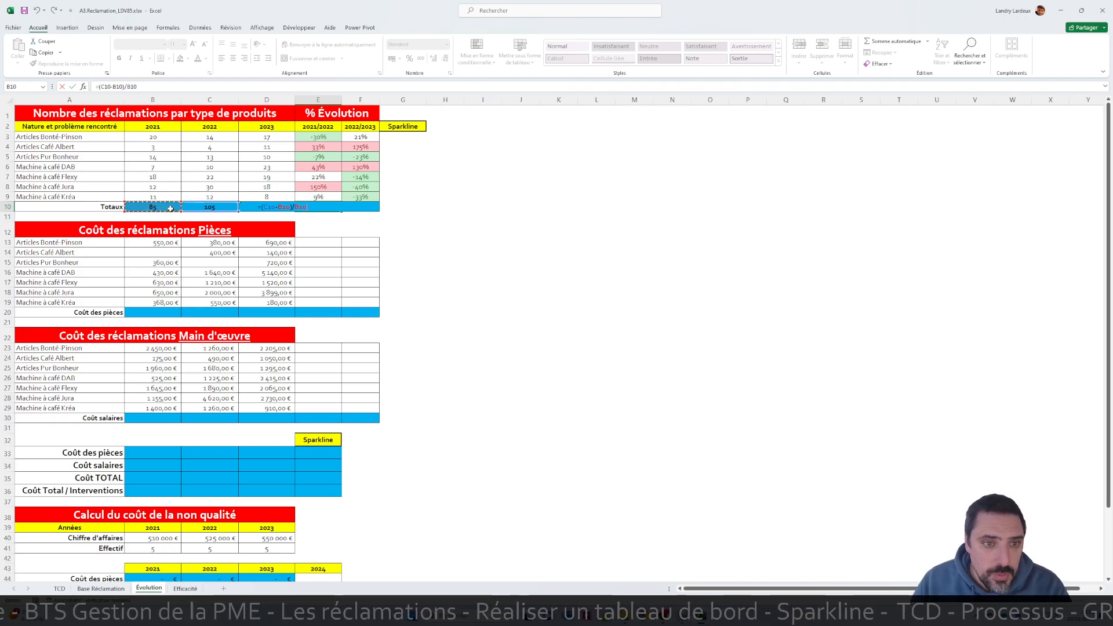
key(Return)
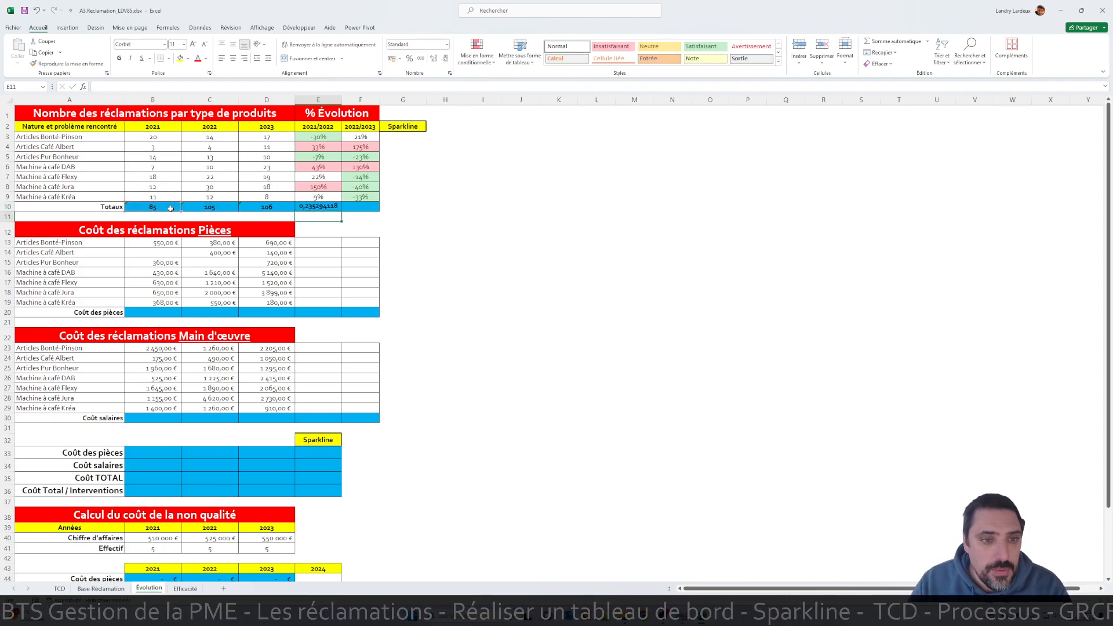
Step: Format E10 as a percentage and copy its evolution formula across to F10
click(325, 207)
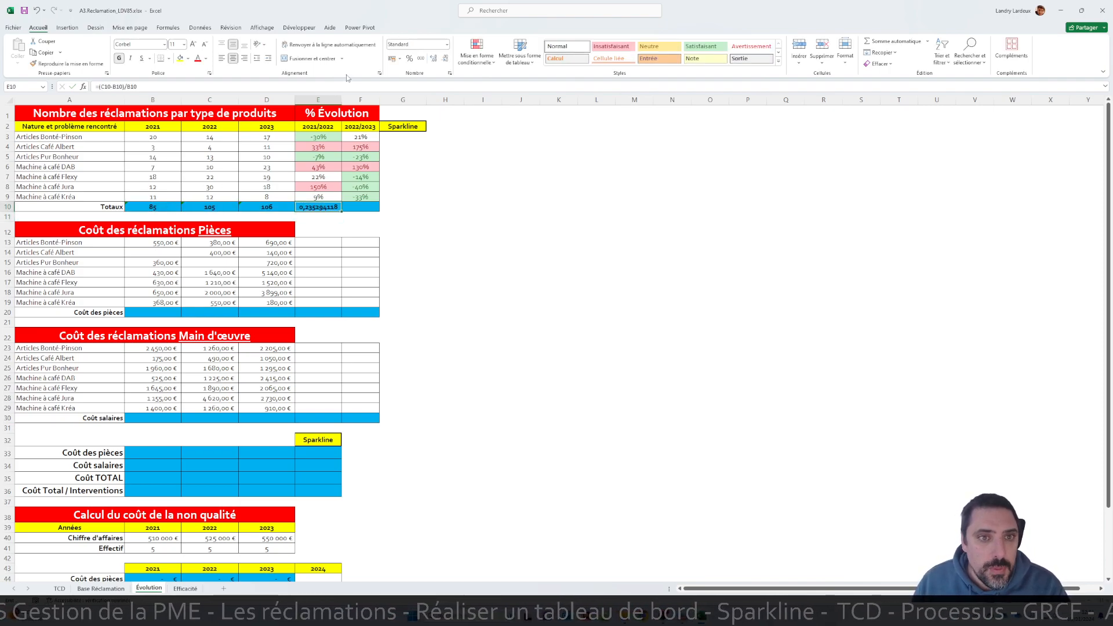
click(410, 58)
drag(343, 212, 371, 210)
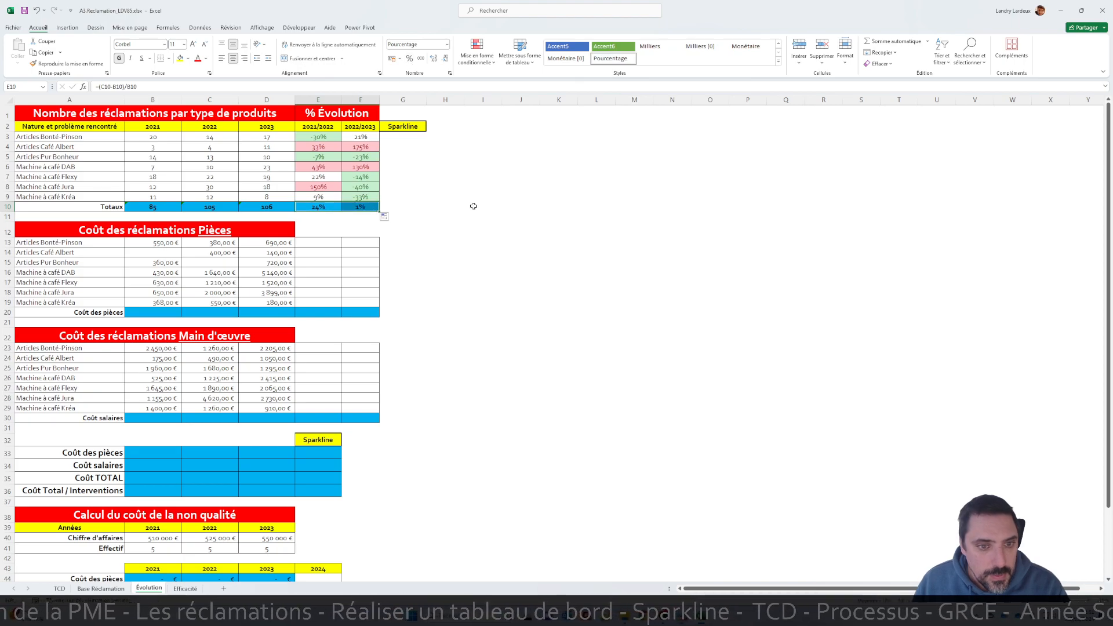
click(473, 207)
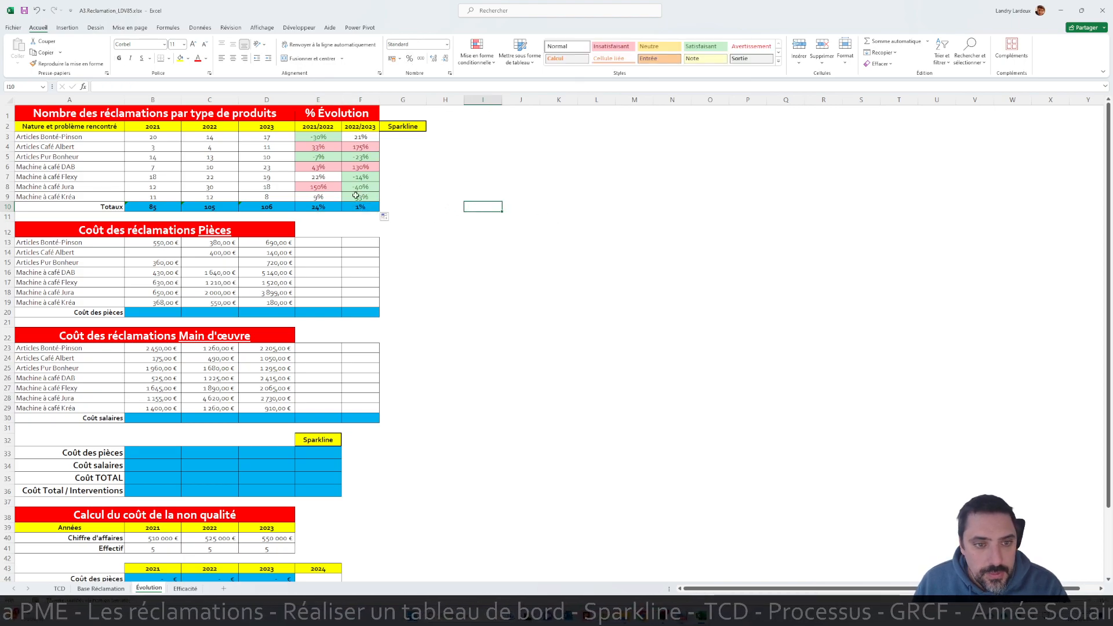
Step: Total the 2021 parts costs B13:B19 in B20 with an automatic sum and copy the formula across to D20
click(161, 310)
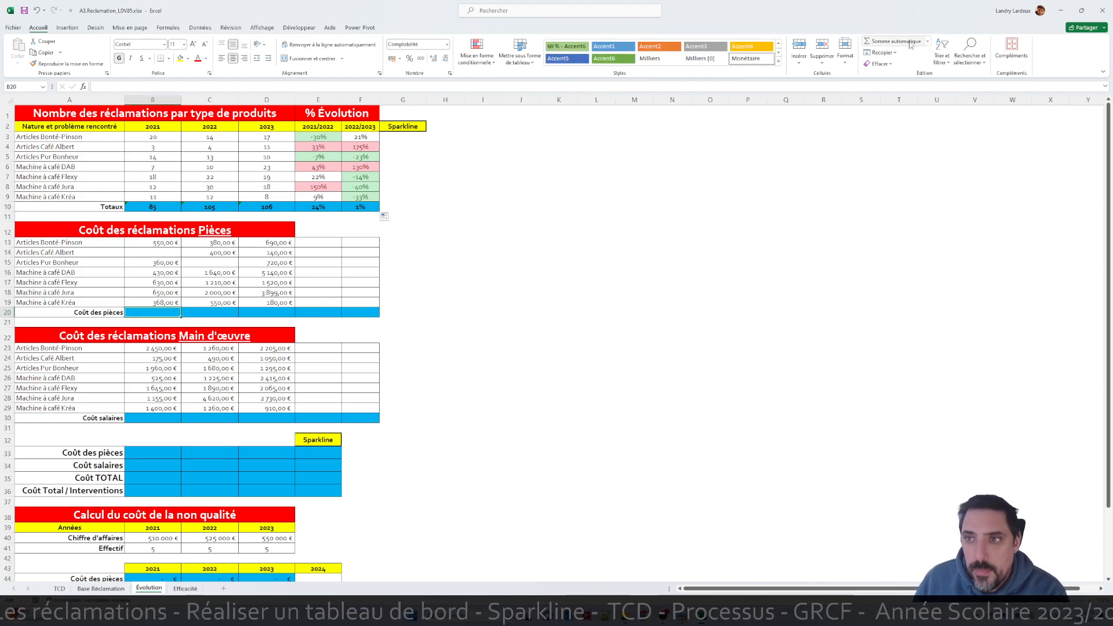
click(892, 41)
drag(165, 243, 290, 318)
key(Return)
click(168, 311)
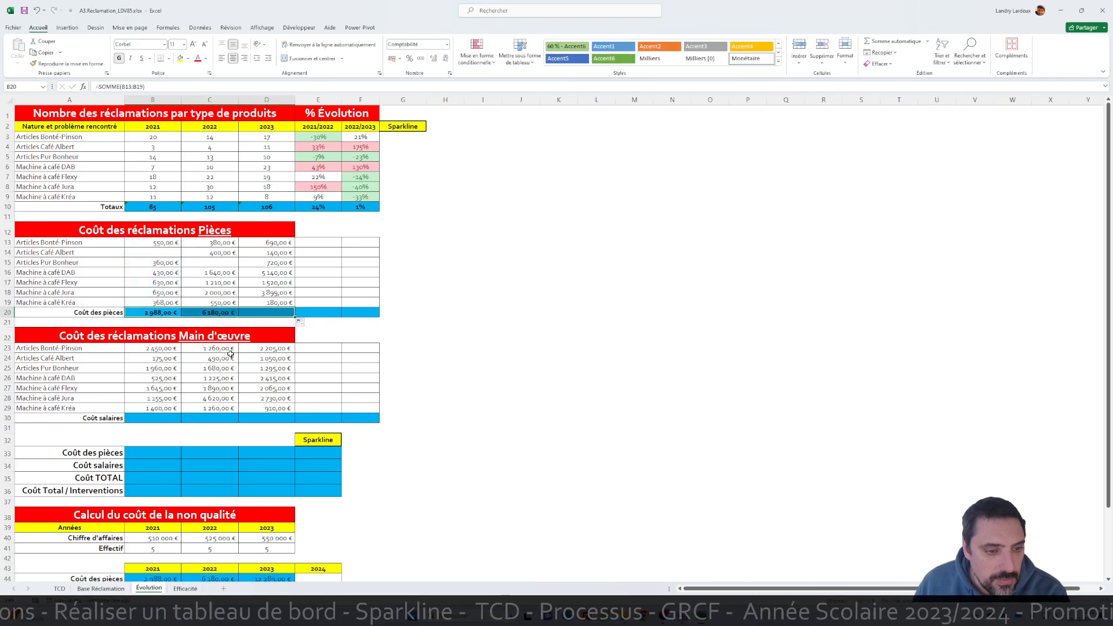
Step: Total the 2021 labour costs B23:B29 in B30 with an automatic sum and copy the formula across to D30
click(159, 415)
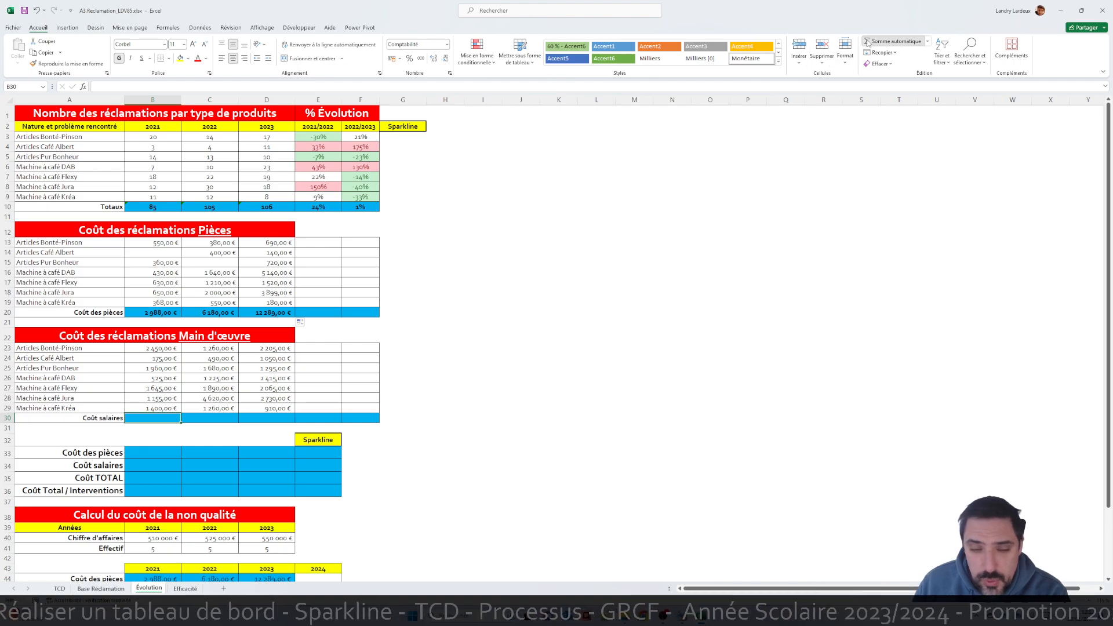
click(887, 41)
key(Return)
click(170, 420)
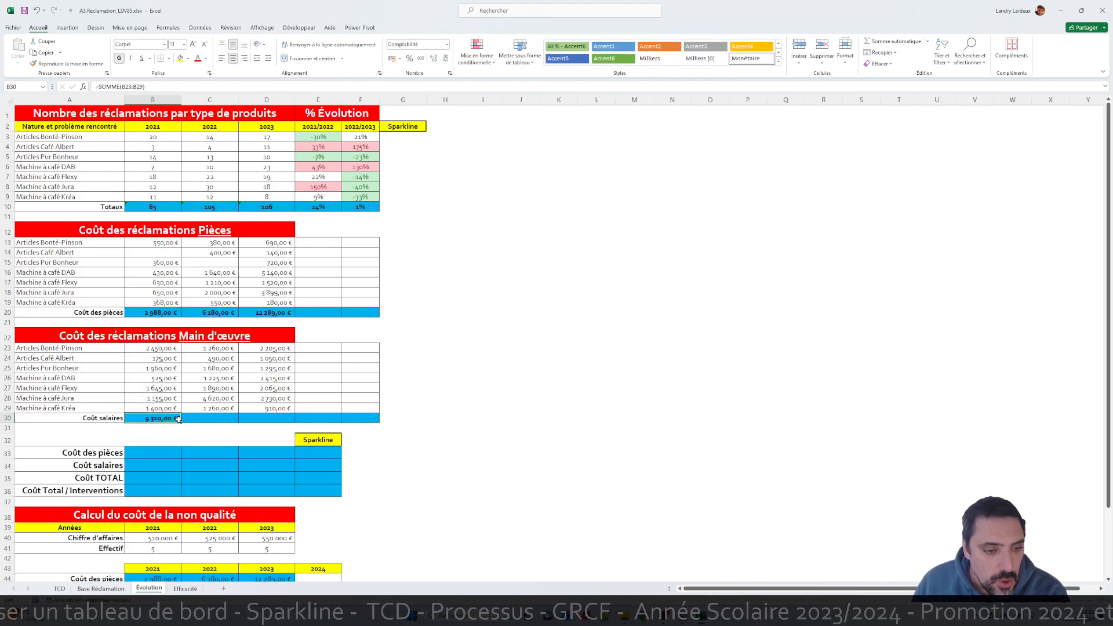
drag(180, 423, 293, 424)
click(403, 313)
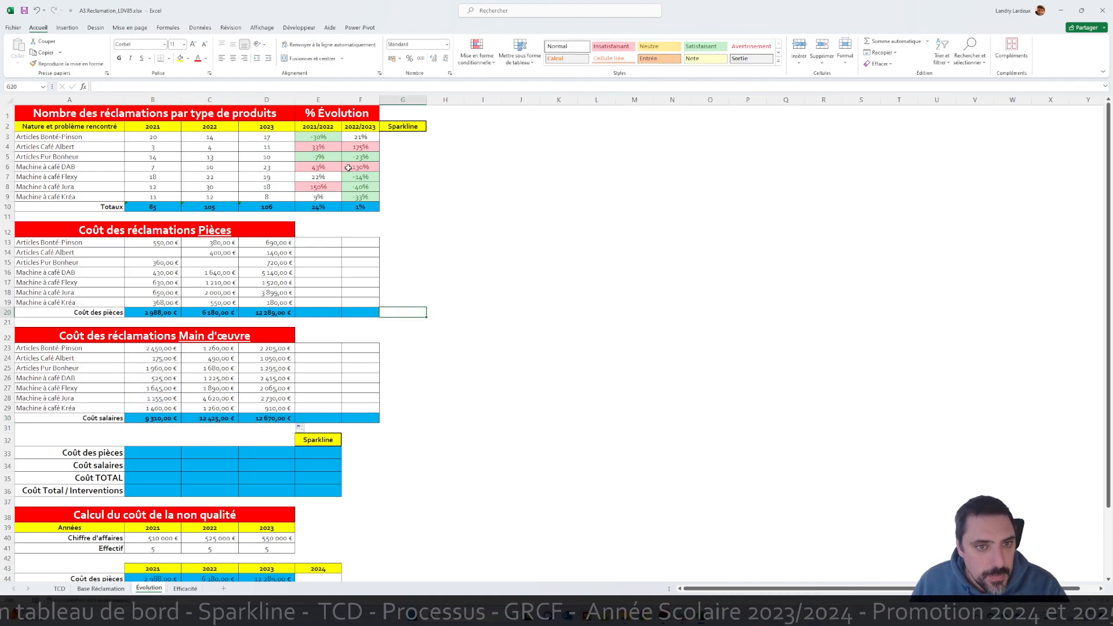
Step: Insert a line sparkline in G3 based on the yearly complaint counts in B3:D3
drag(323, 135, 348, 206)
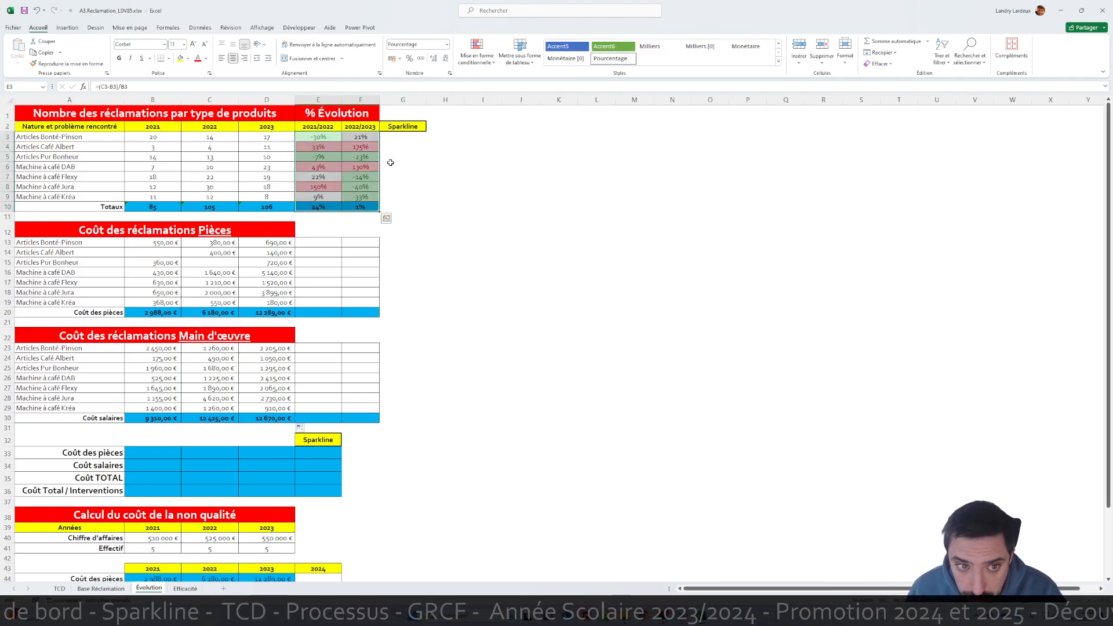
click(403, 138)
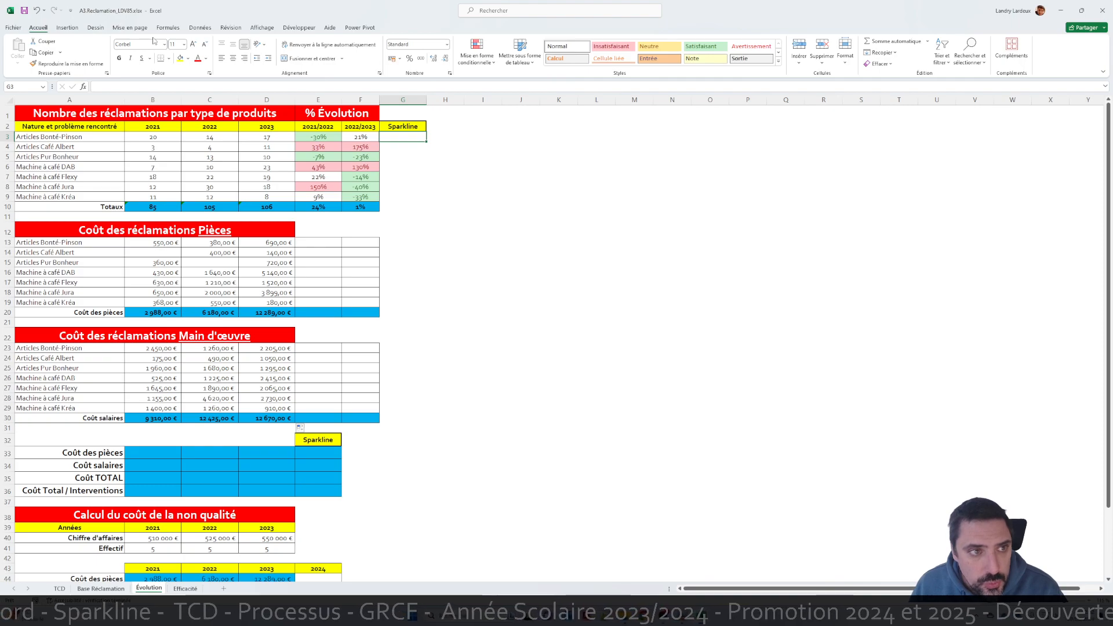
click(67, 27)
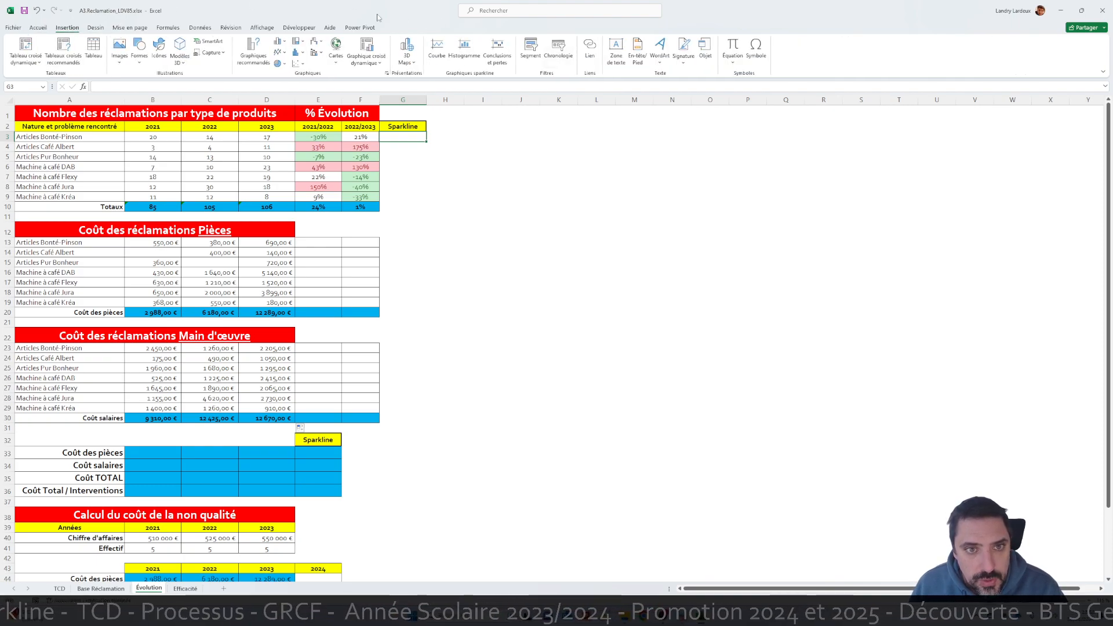
click(457, 46)
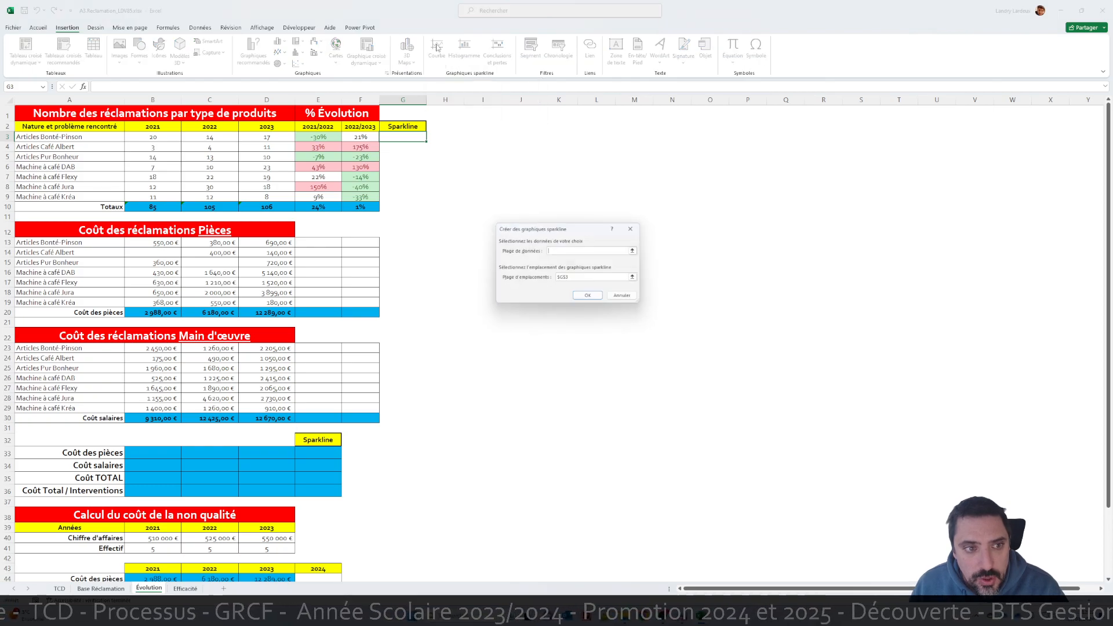
drag(166, 139, 290, 137)
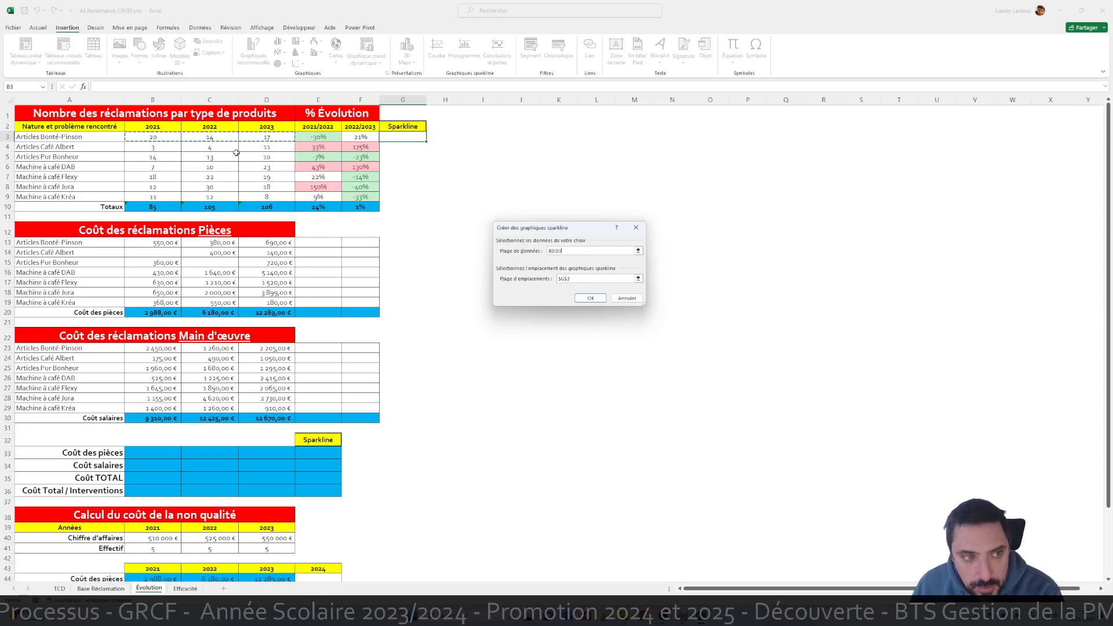
click(605, 300)
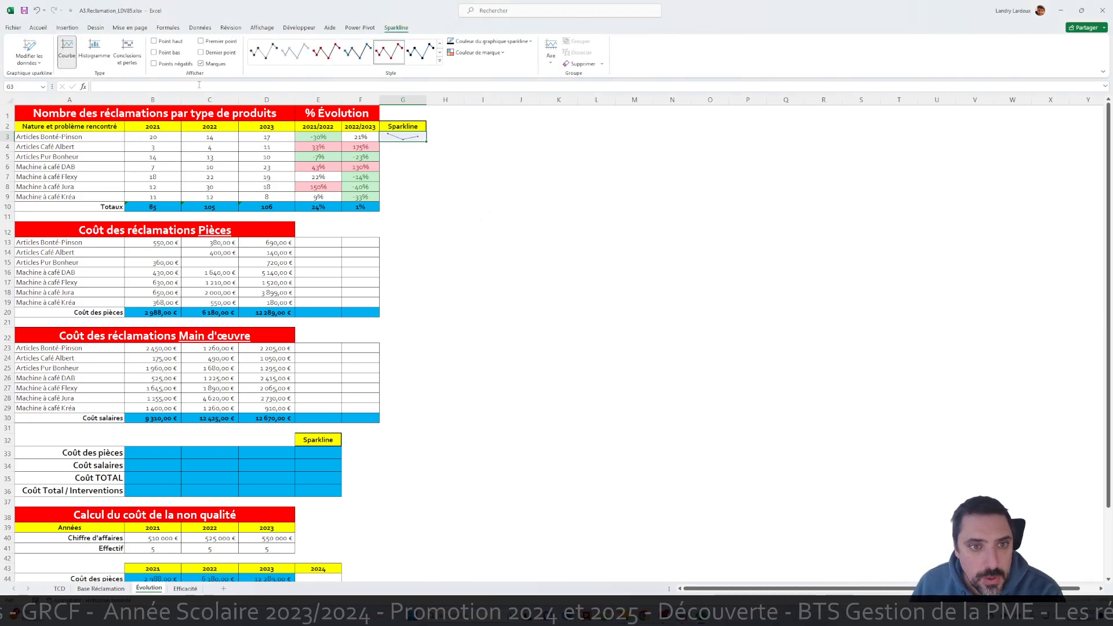
Step: Add borders to the sparkline cell G3 and copy it down to G9
click(41, 27)
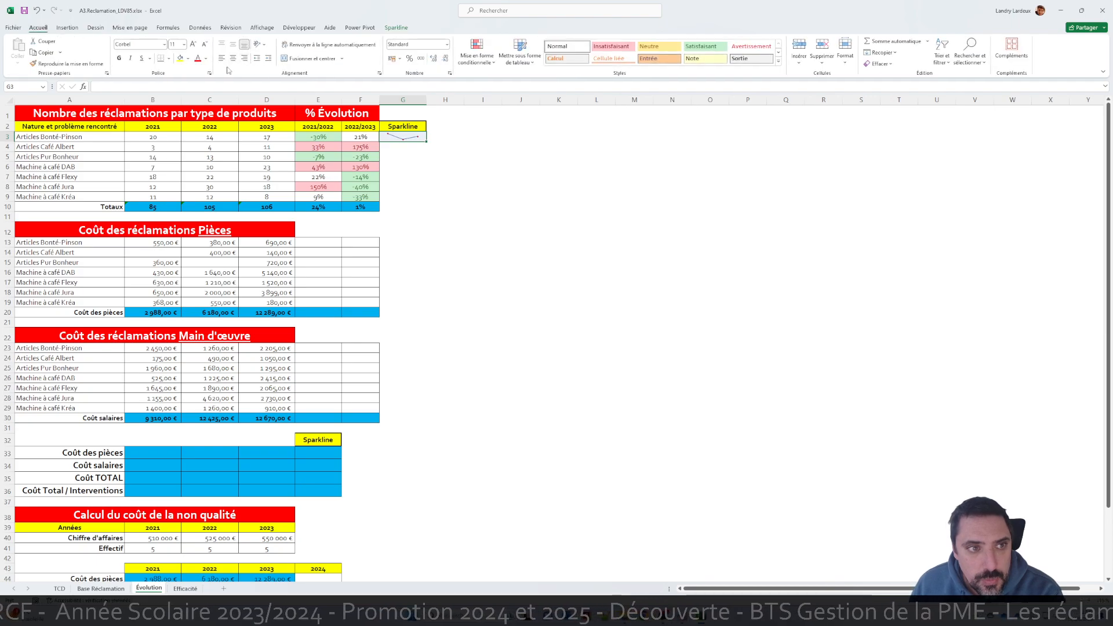
click(169, 59)
click(183, 145)
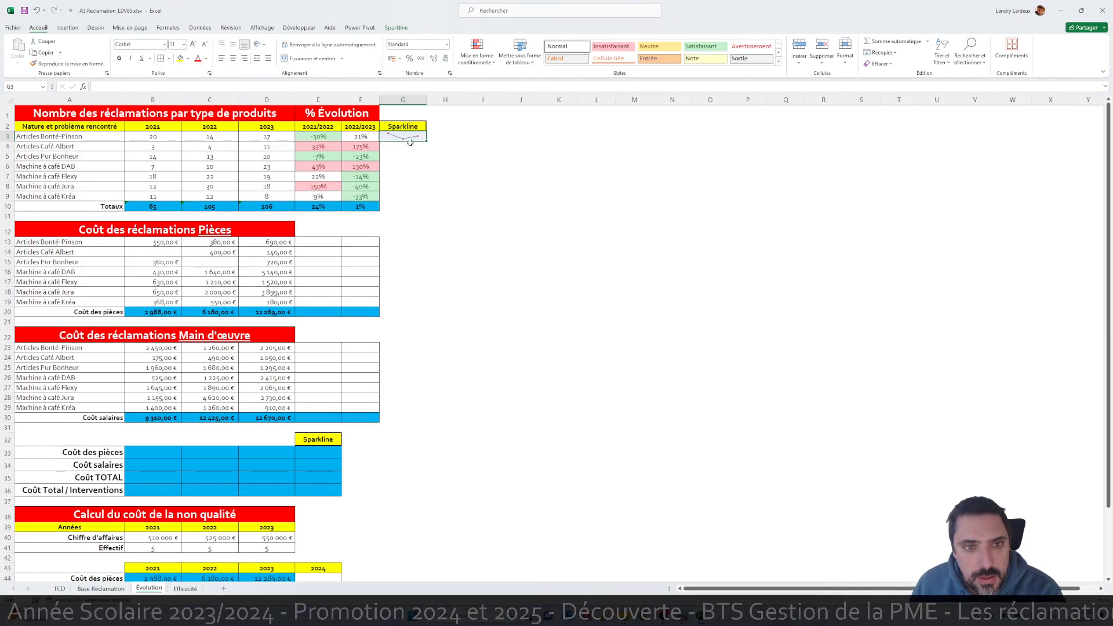
drag(428, 141, 427, 200)
click(514, 198)
Step: Copy the evolution formulas and sparklines from E3:G9 into the Pièces table at E13 and the Main d'œuvre table at E23
drag(317, 135, 436, 198)
key(ctrl+c)
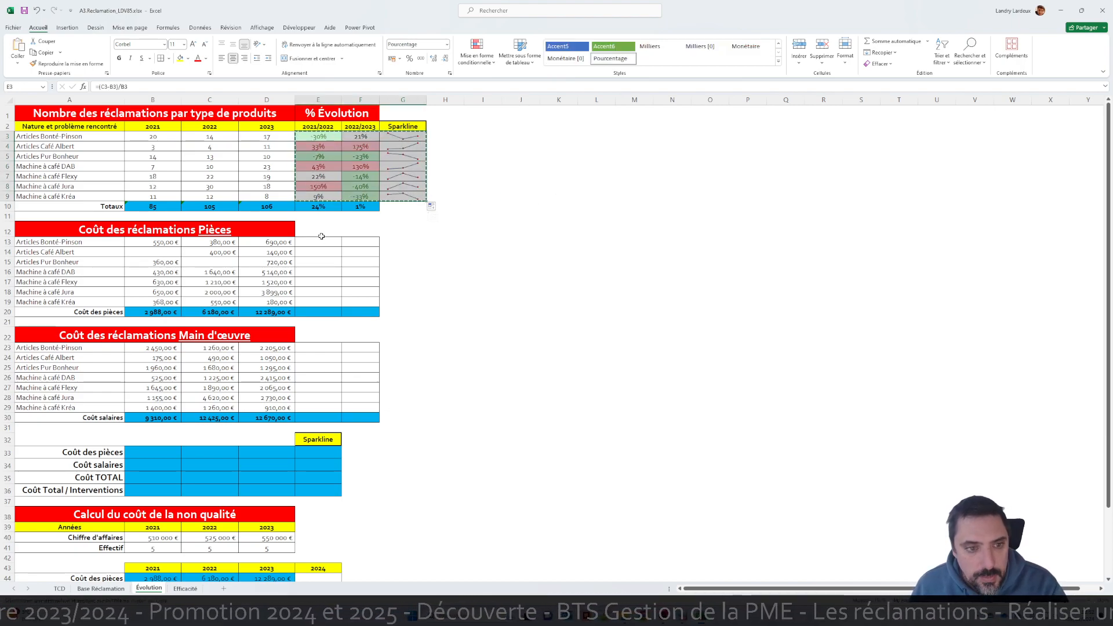
click(319, 241)
key(ctrl+v)
key(ctrl+c)
click(318, 348)
key(ctrl+v)
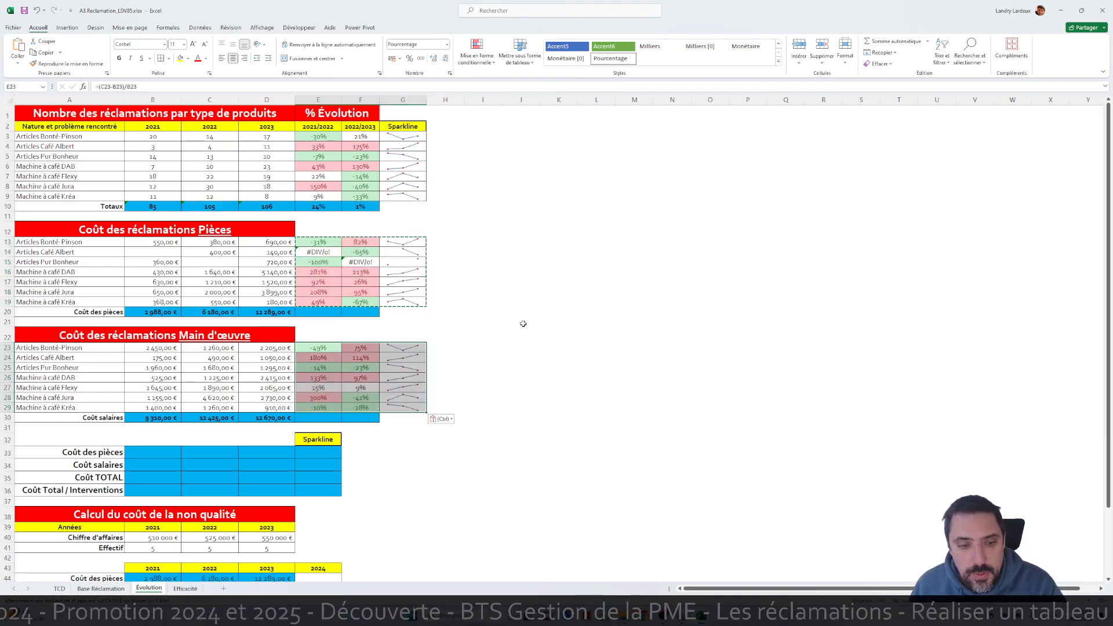
Step: Copy the total evolution formulas from E10:F10 into the Coût des pièces row at E20 and the Coût salaires row at E30
scroll(441, 273, down, 1)
key(Escape)
drag(319, 171, 363, 172)
key(ctrl+c)
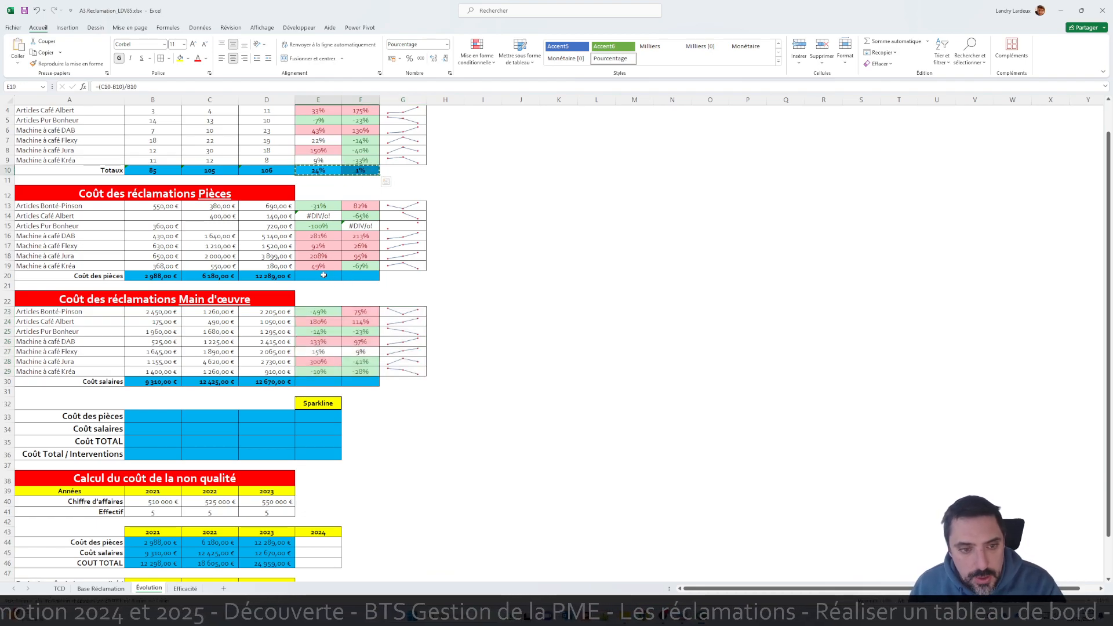
click(330, 276)
key(ctrl+v)
key(ctrl+c)
click(318, 381)
key(ctrl+v)
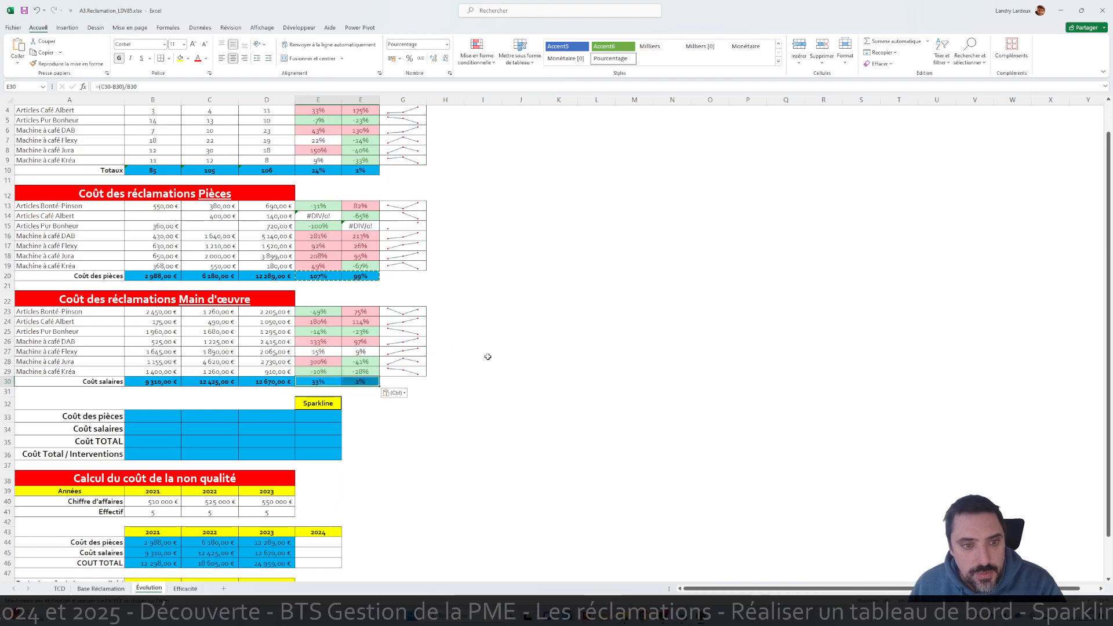
click(484, 311)
scroll(367, 262, down, 2)
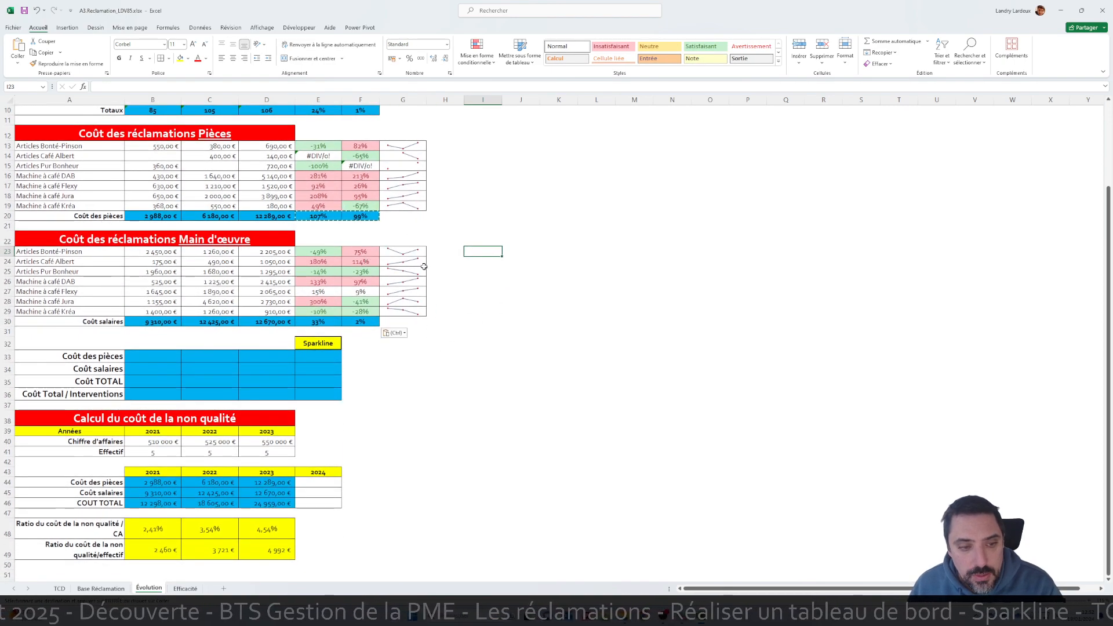
key(Escape)
scroll(372, 314, up, 3)
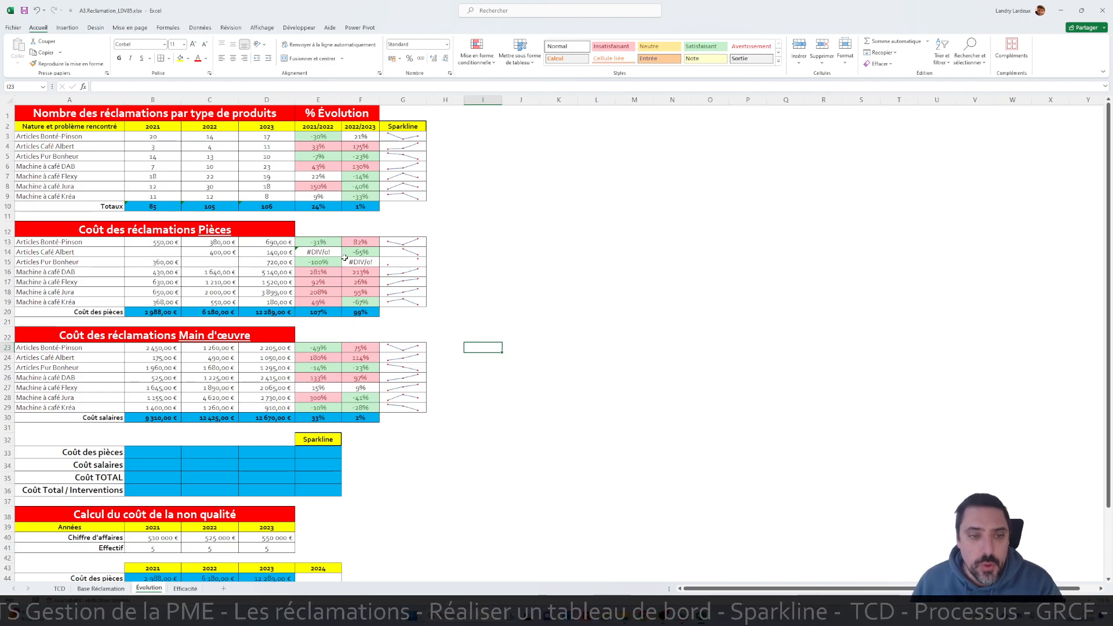
click(210, 262)
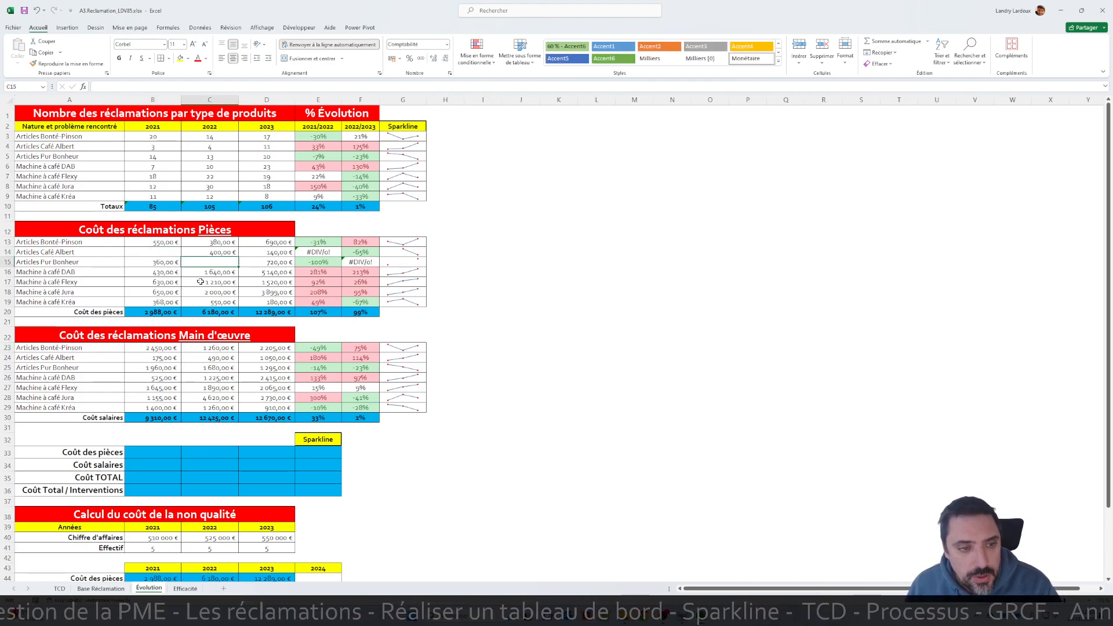
click(165, 441)
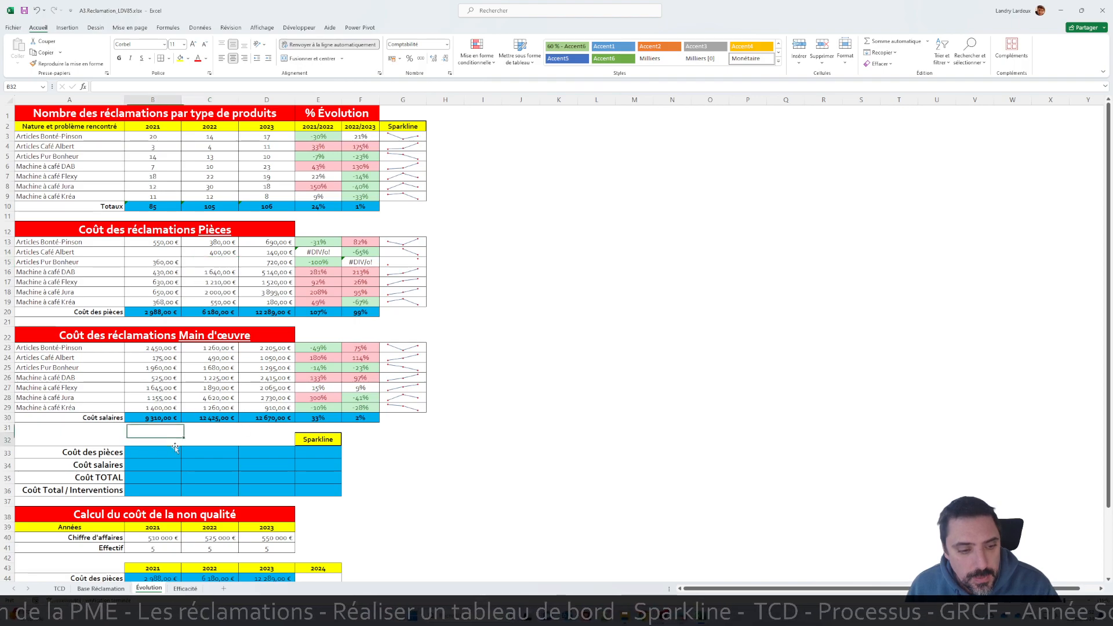
key(Down)
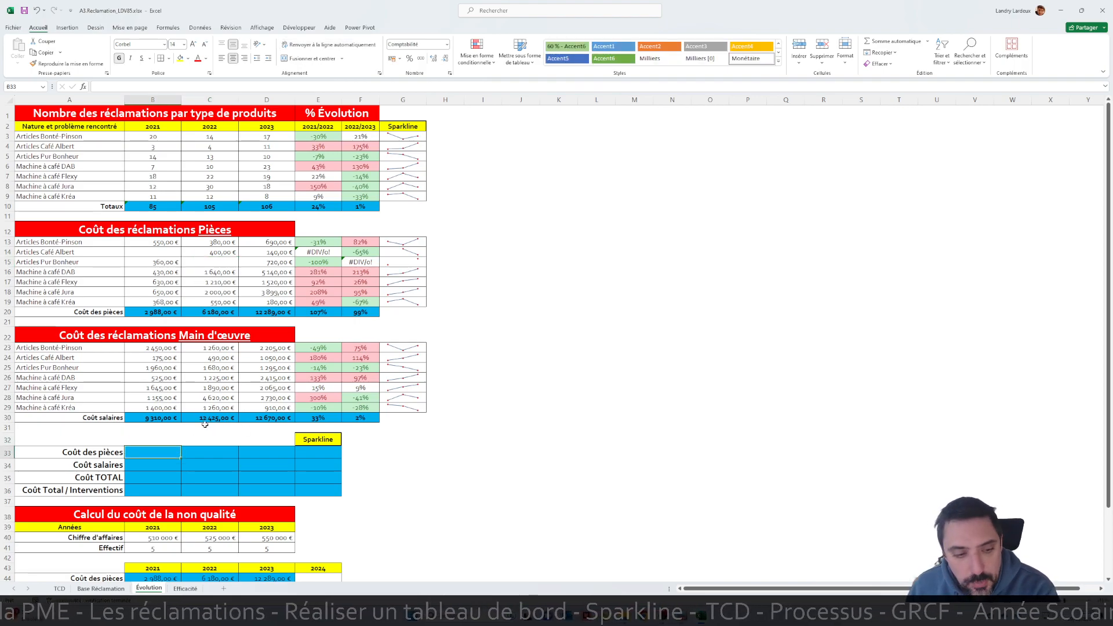
text(=)
click(145, 208)
key(Return)
text(=)
click(170, 310)
key(Return)
text(=)
click(159, 450)
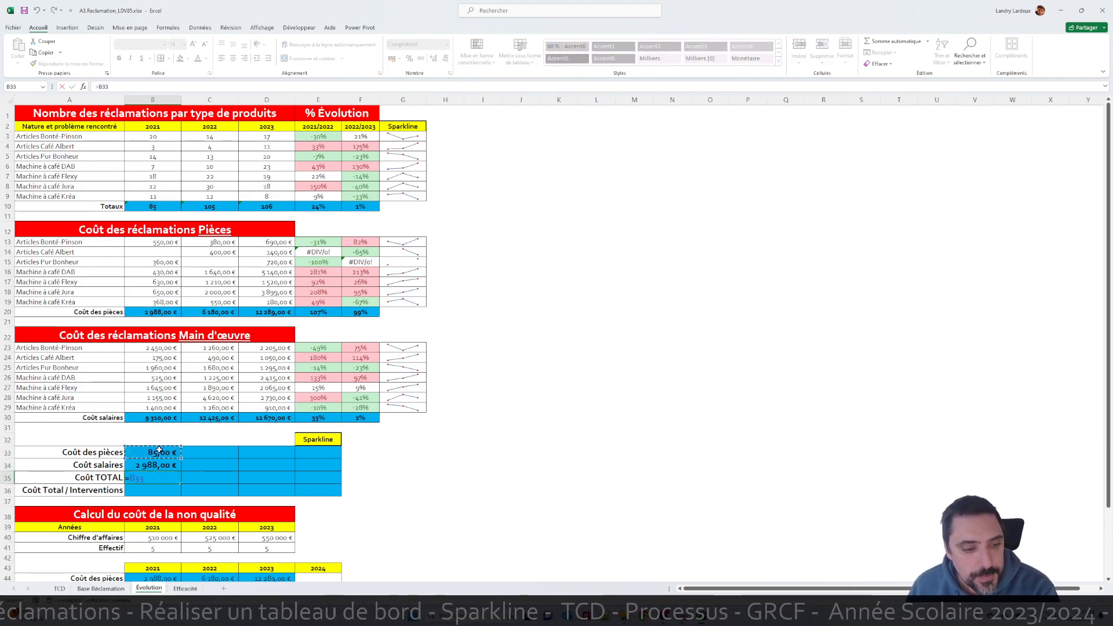
key(Escape)
Step: Link the 2021 summary cells to the table totals: B33 to the Coût des pièces total B20, B34 to the Coût salaires total B30
click(159, 450)
text(=)
click(144, 313)
key(Return)
text(=)
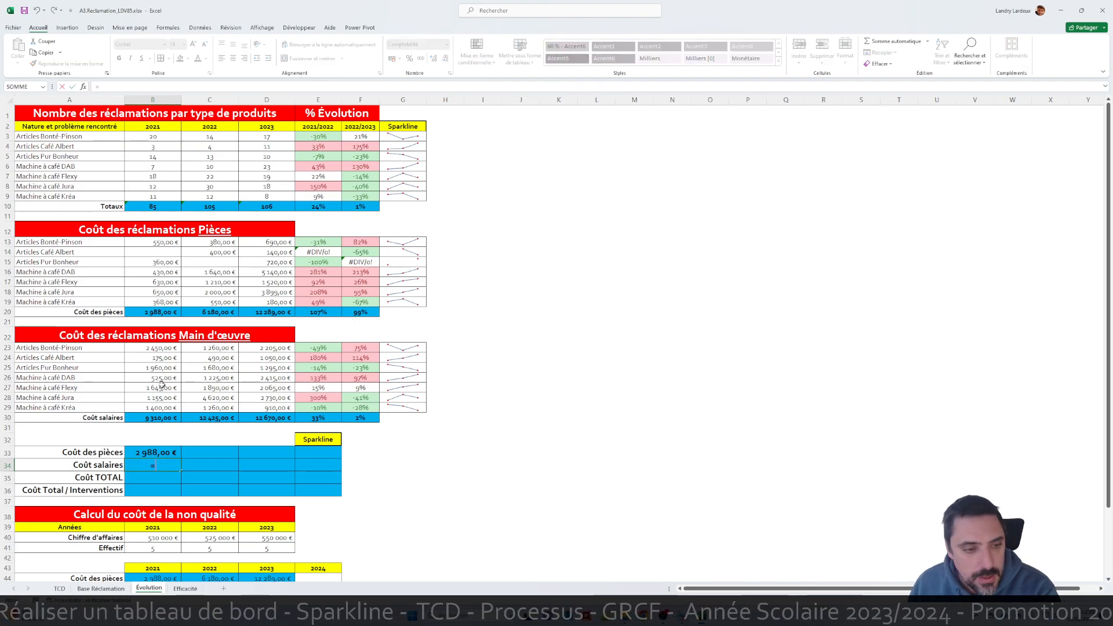
click(154, 418)
key(Return)
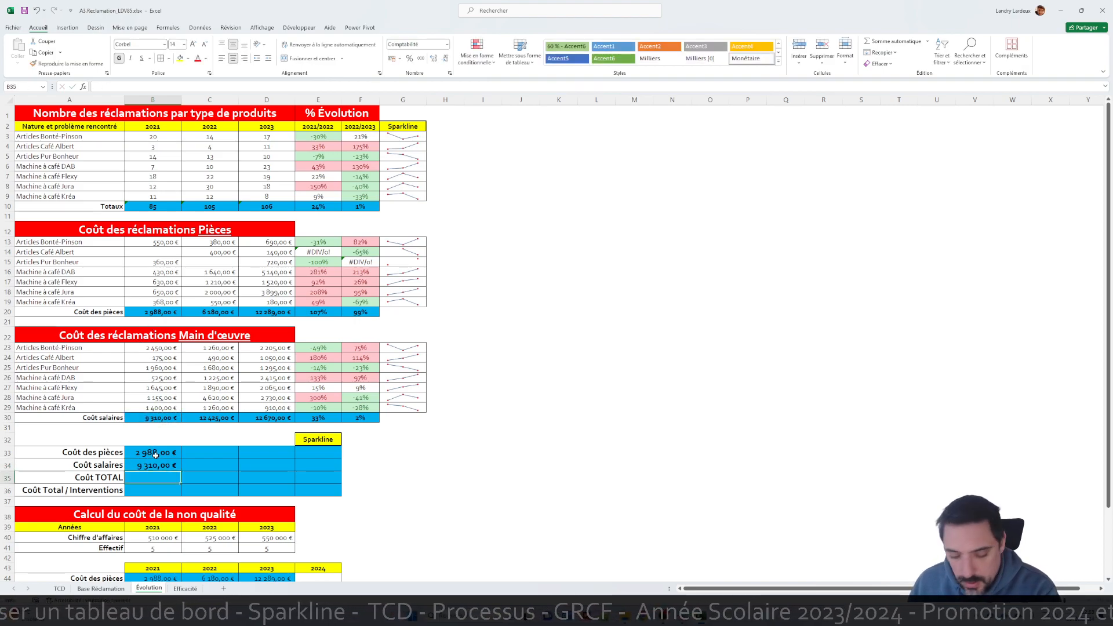
Step: Calculate the 2021 Coût TOTAL in B35 as the sum of B33 and B34
text(=)
click(165, 456)
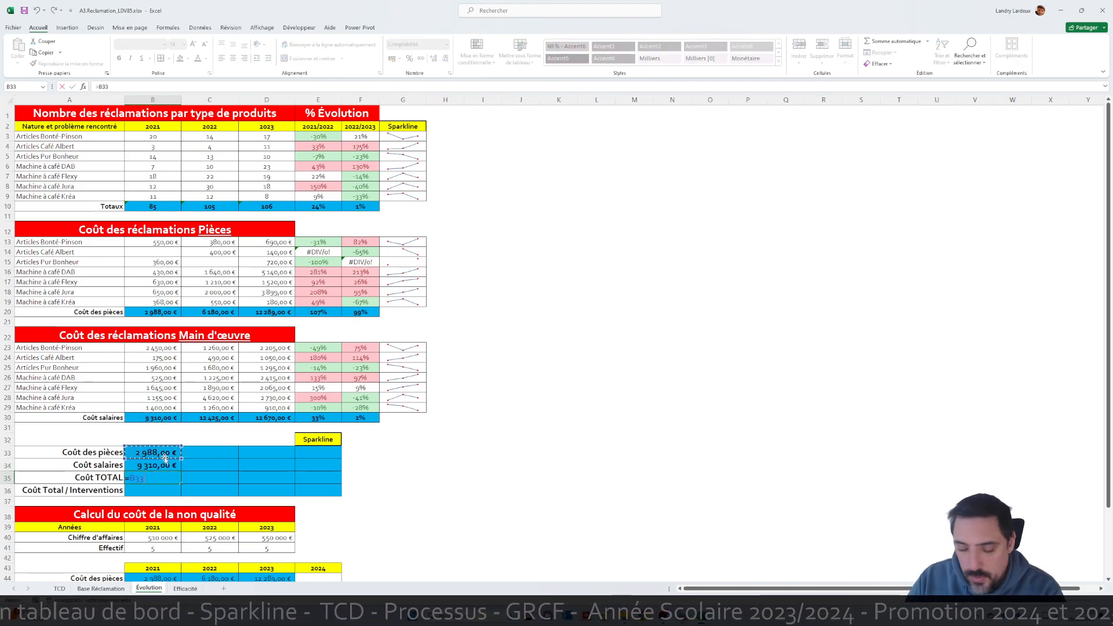
text(+)
click(162, 465)
key(Return)
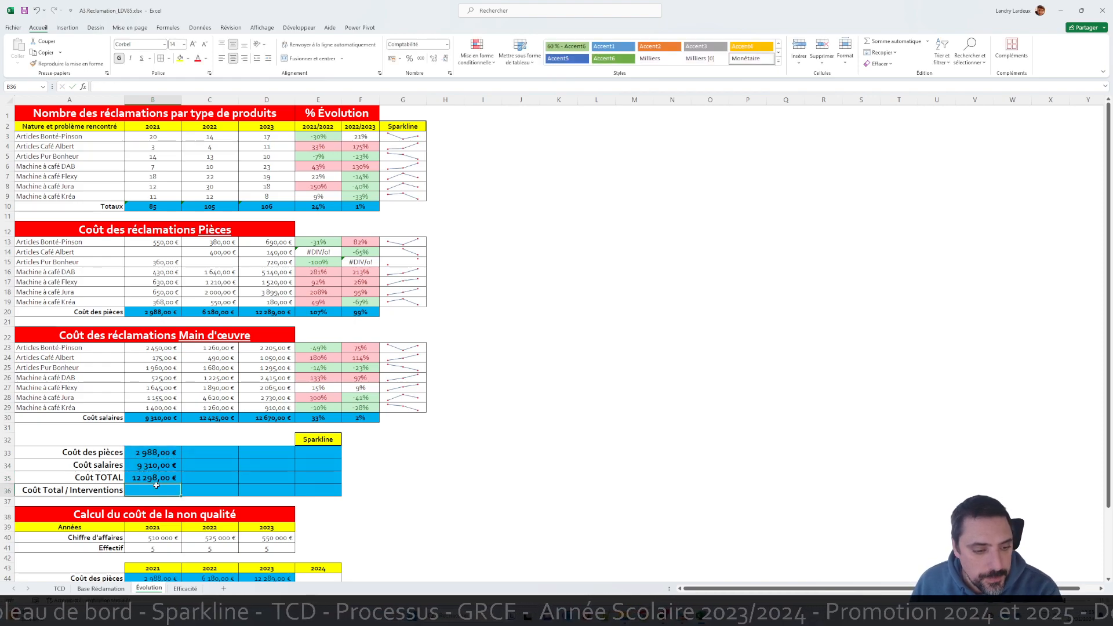
Step: Calculate the 2021 Coût Total / Interventions in B36 as B35/B10 and copy the formulas in B33:B36 across to column D
text(=)
click(146, 480)
text(/)
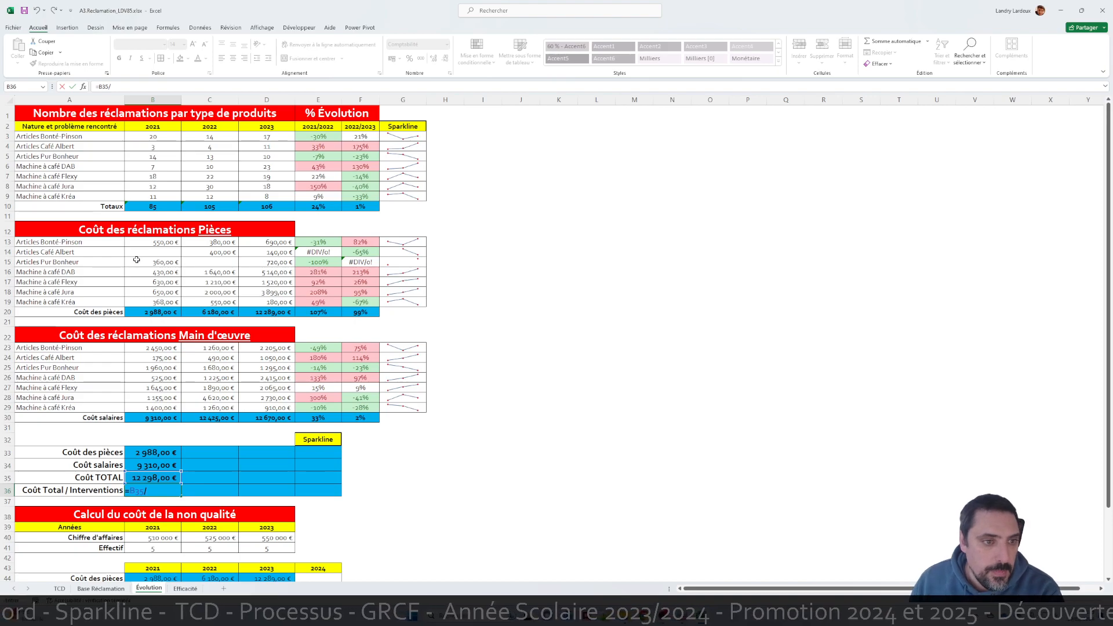
click(172, 207)
key(Return)
drag(154, 452, 285, 494)
Step: Insert a line sparkline in E33 based on the yearly parts costs in B33:D33
drag(318, 453, 324, 492)
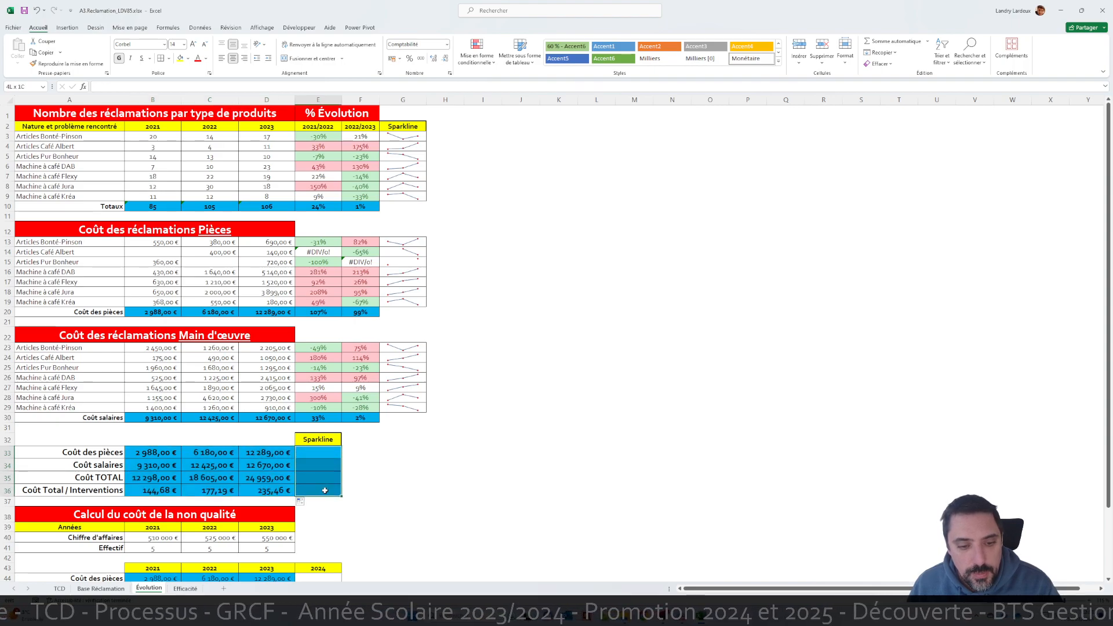
click(320, 452)
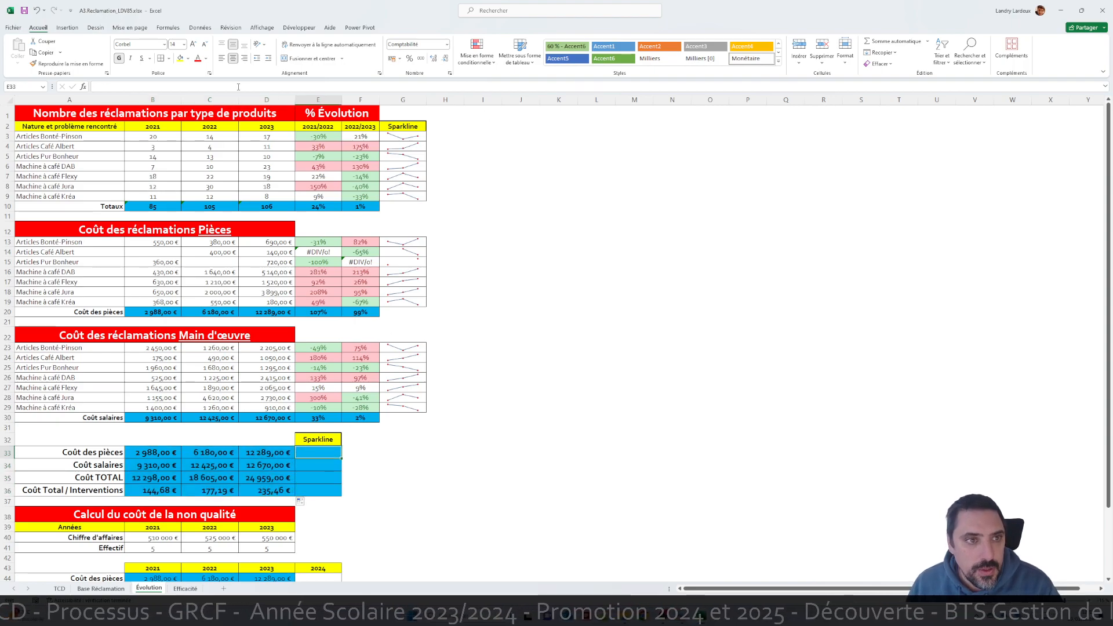
click(67, 28)
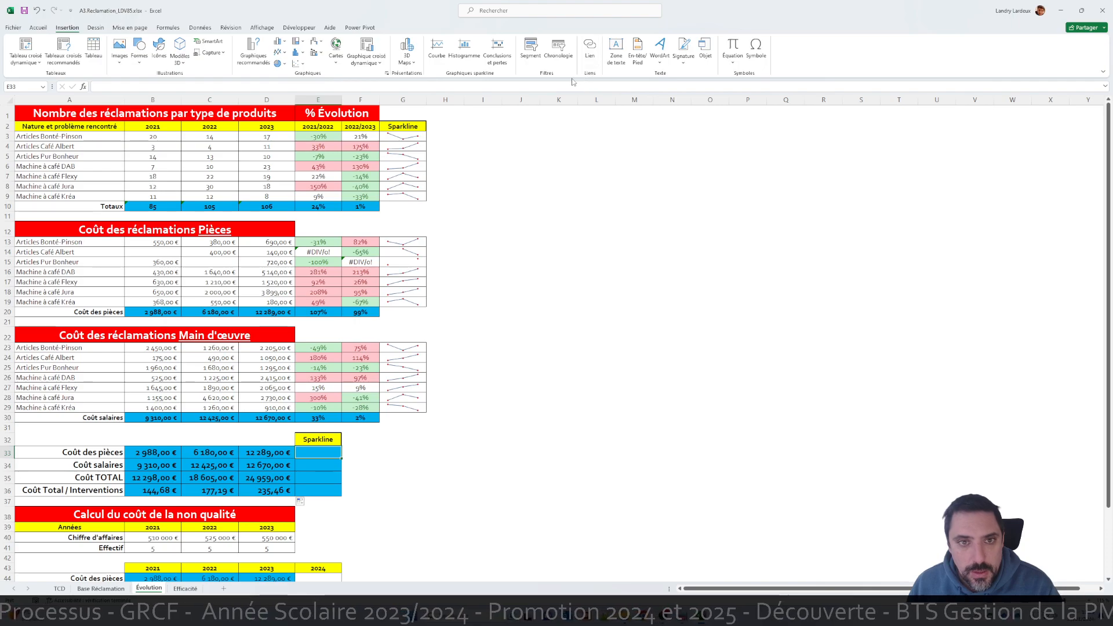
click(438, 47)
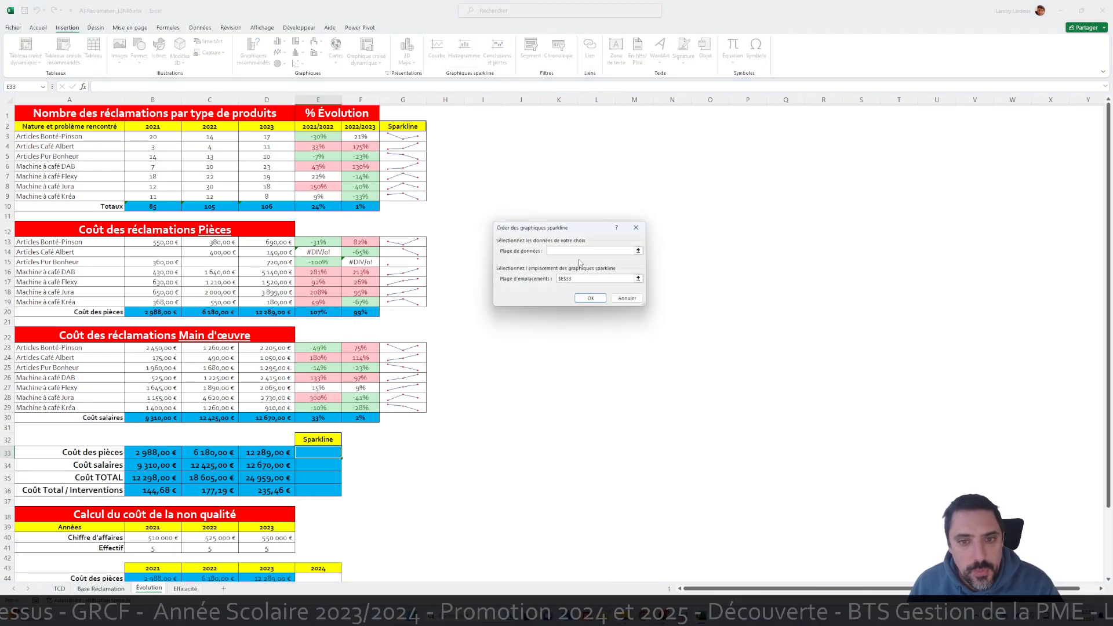
click(639, 251)
drag(155, 454, 287, 451)
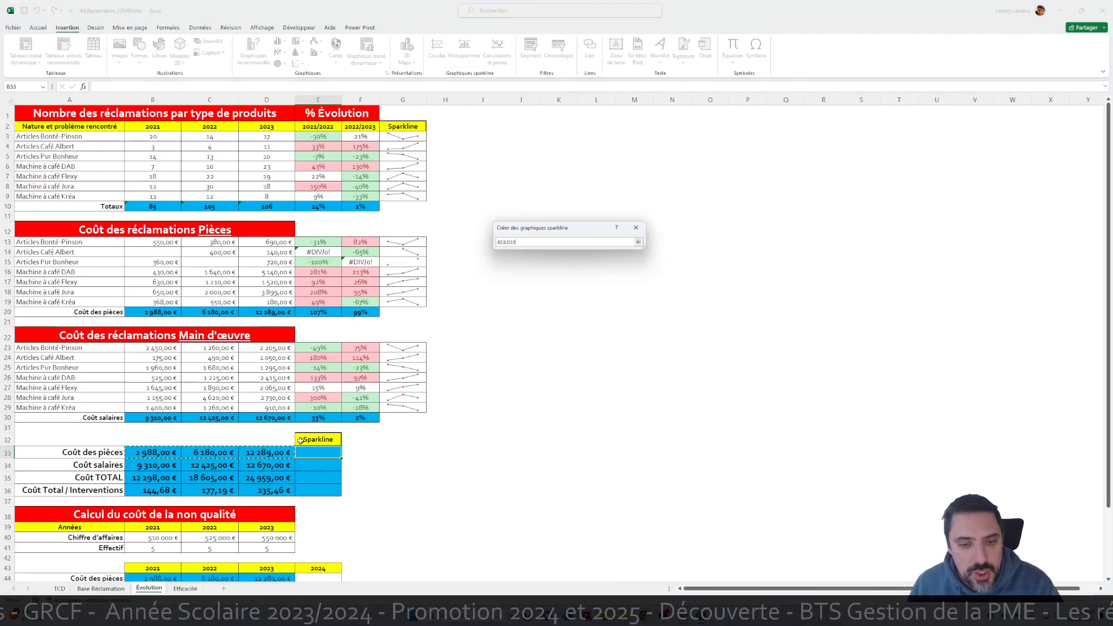
click(638, 242)
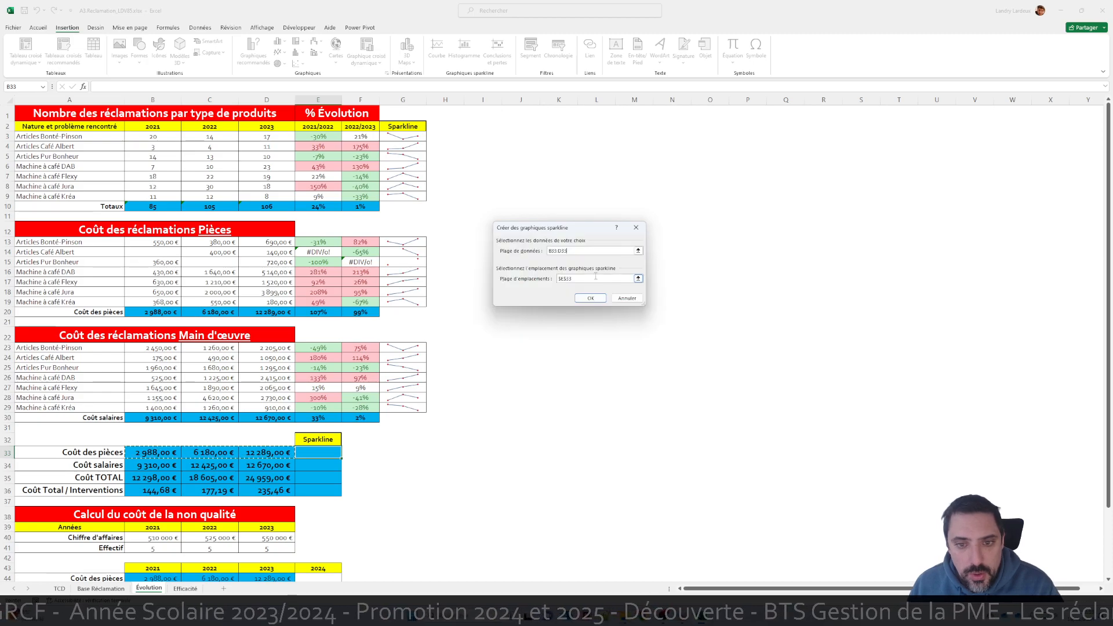
click(591, 302)
Step: Show markers on the E33 sparkline and copy it down to E36
click(204, 64)
drag(341, 461, 342, 492)
scroll(482, 409, down, 2)
scroll(475, 406, down, 3)
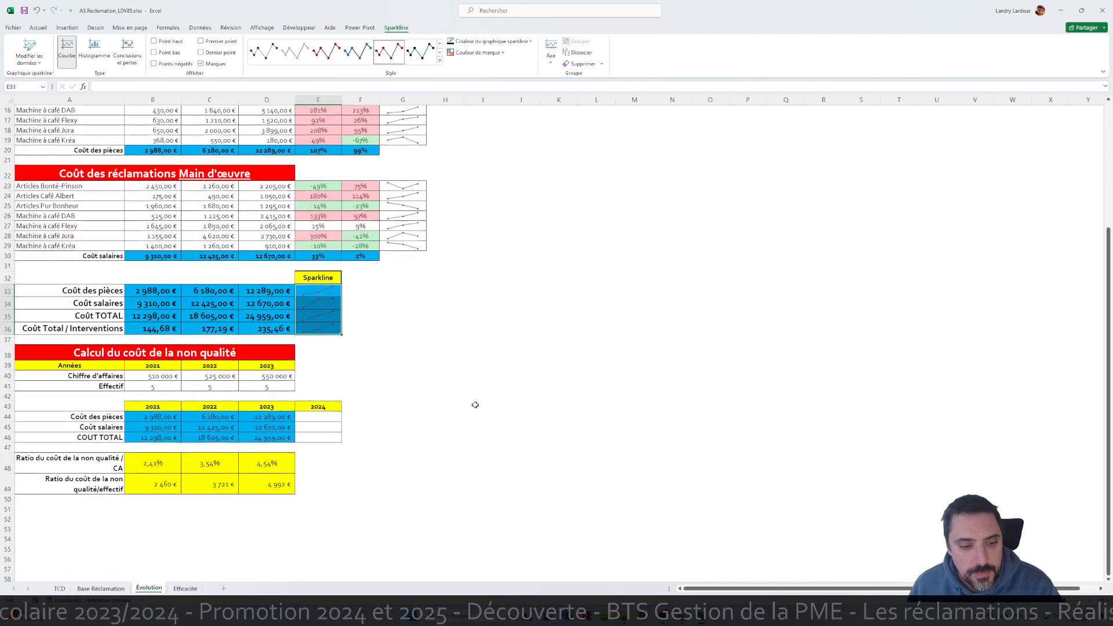
scroll(430, 371, up, 5)
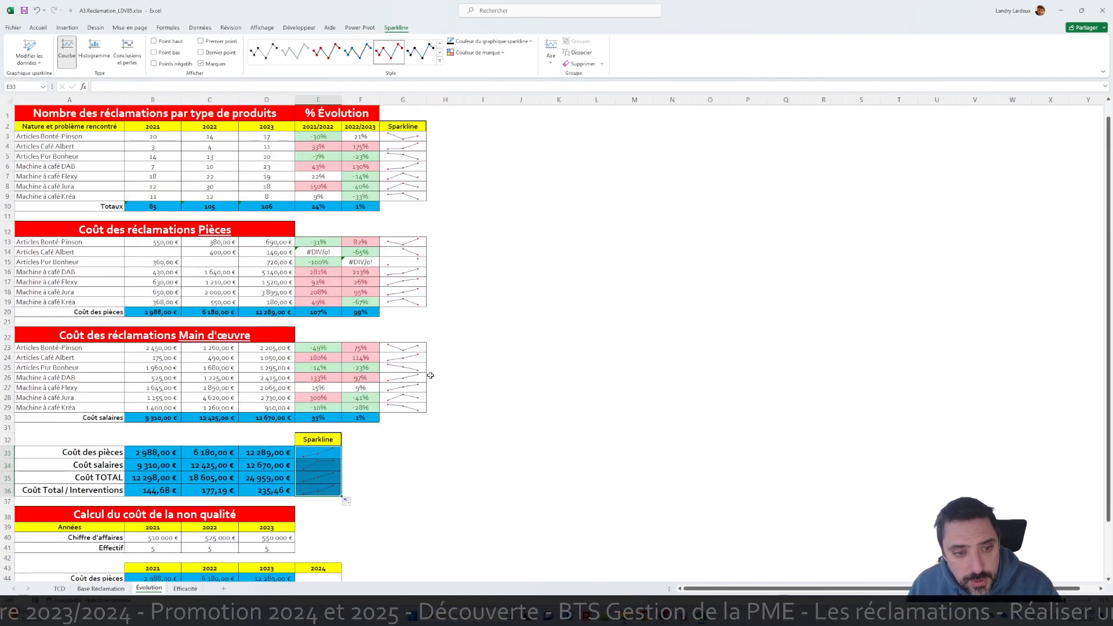
click(484, 378)
Step: Switch to the assignment in PDF-XChange Viewer, read the chart and Efficacité instructions on pages 3 and 4, and return to the Excel workbook
click(663, 615)
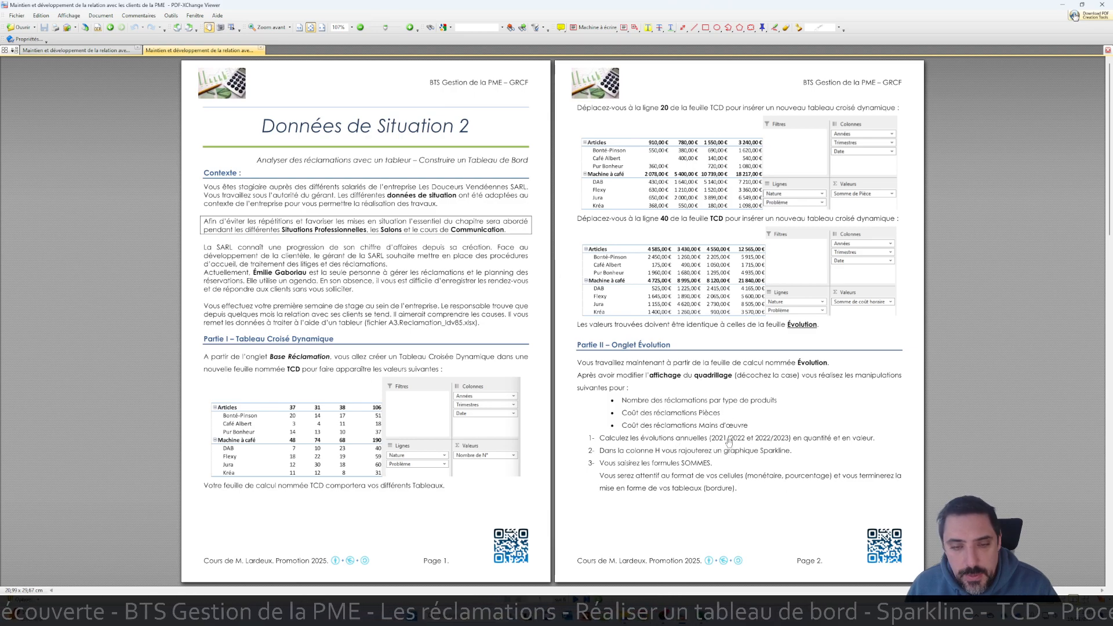
scroll(722, 430, down, 3)
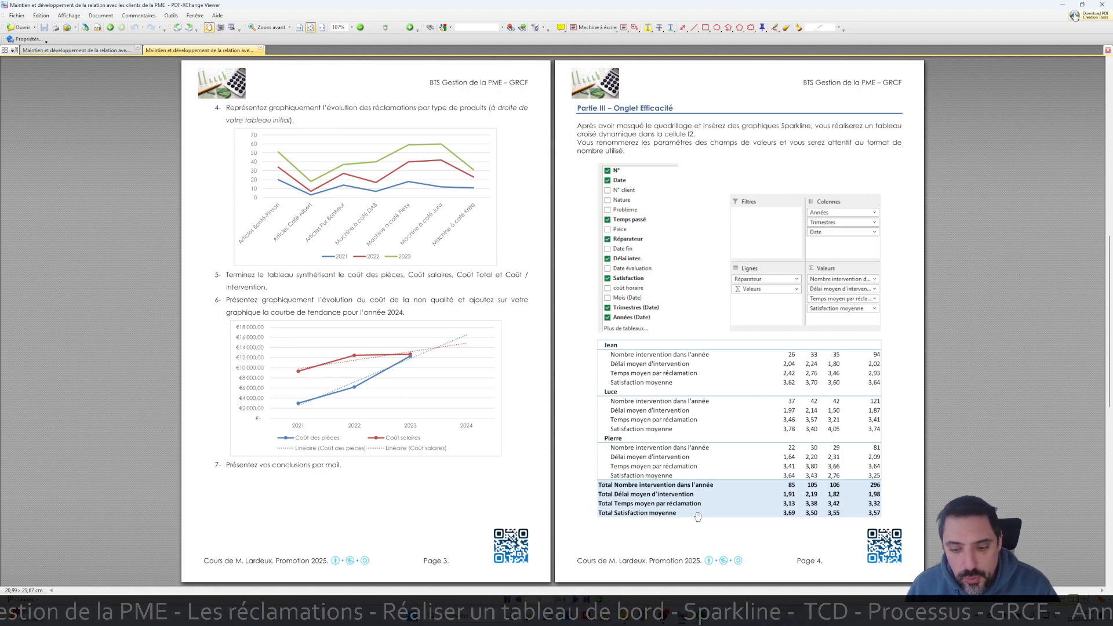
click(700, 614)
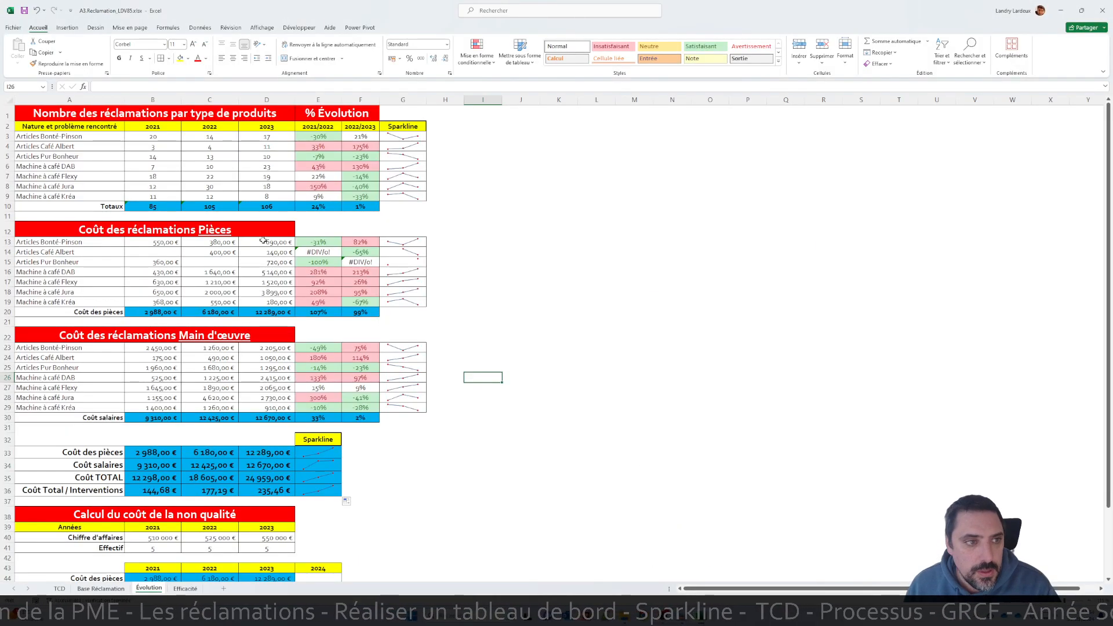
Step: Insert a 2D line chart from A3:D9, then place it beside the first table and enlarge it to cover about H1:P21
drag(62, 135, 267, 196)
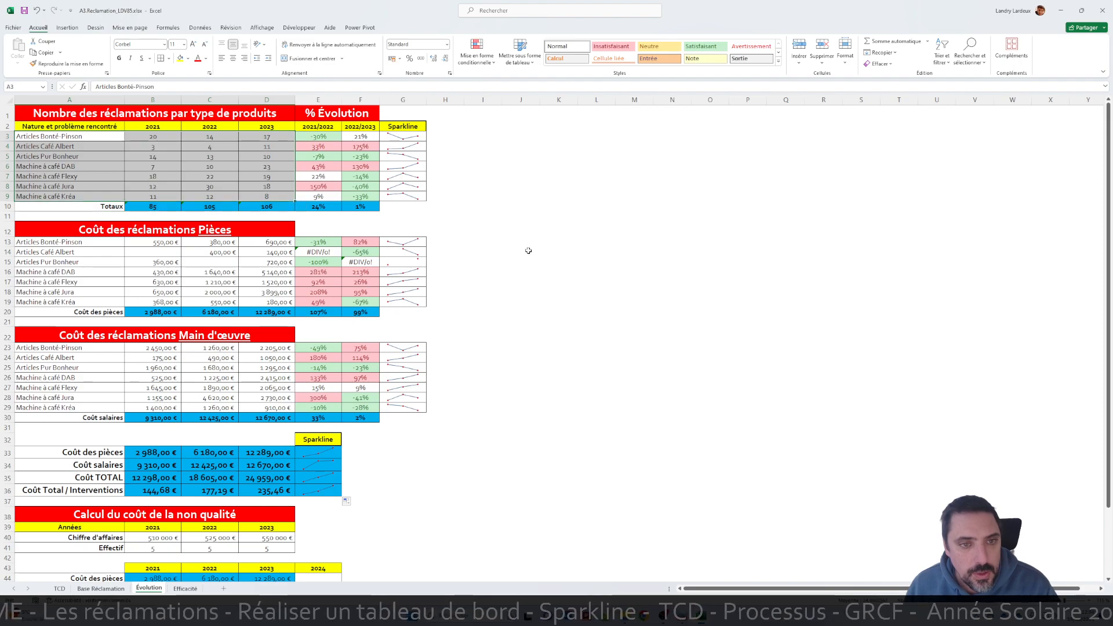
click(82, 30)
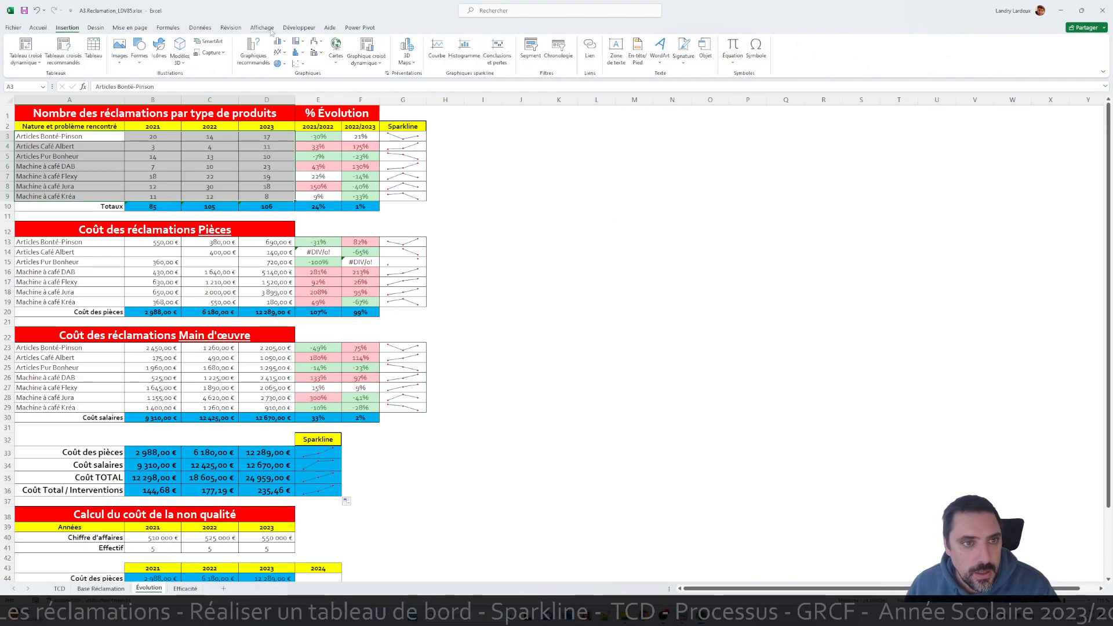
click(282, 52)
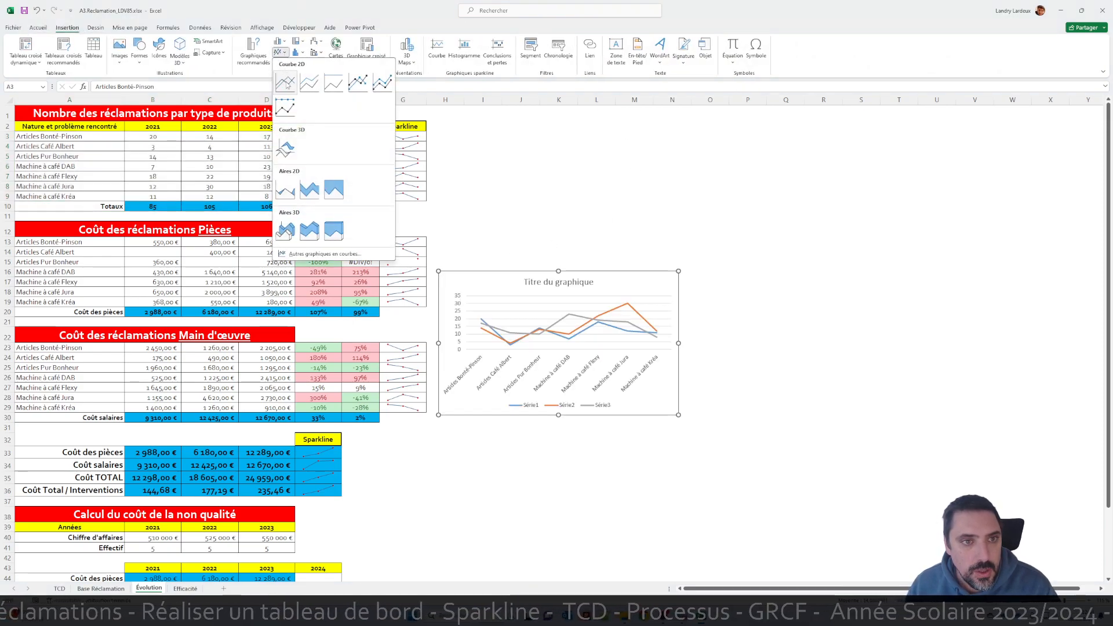
click(285, 84)
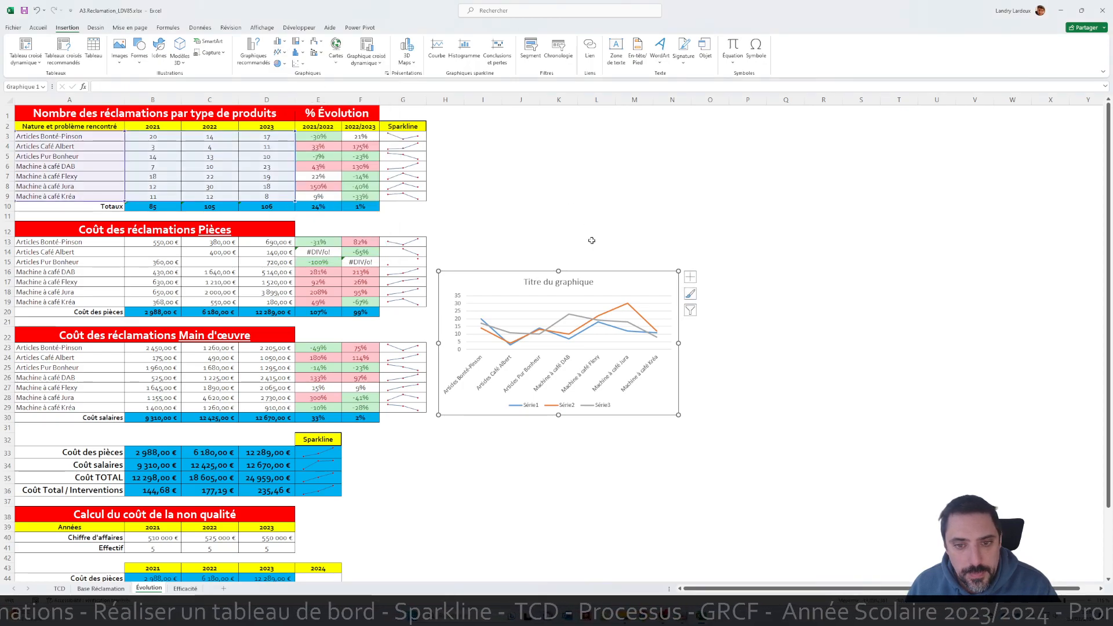
drag(603, 276, 600, 113)
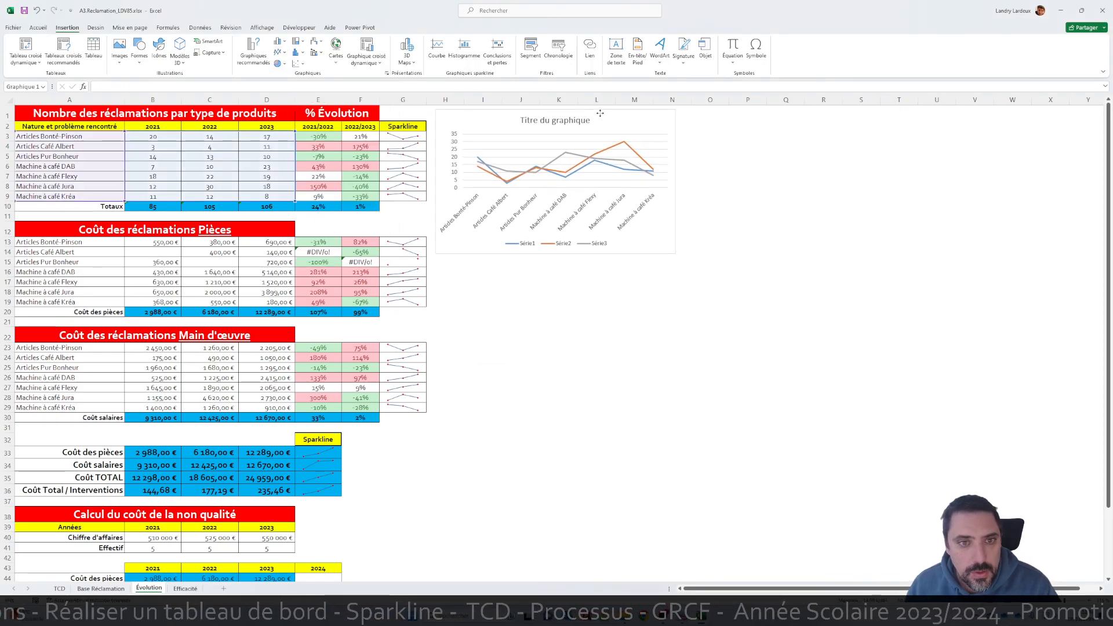
drag(675, 253, 755, 322)
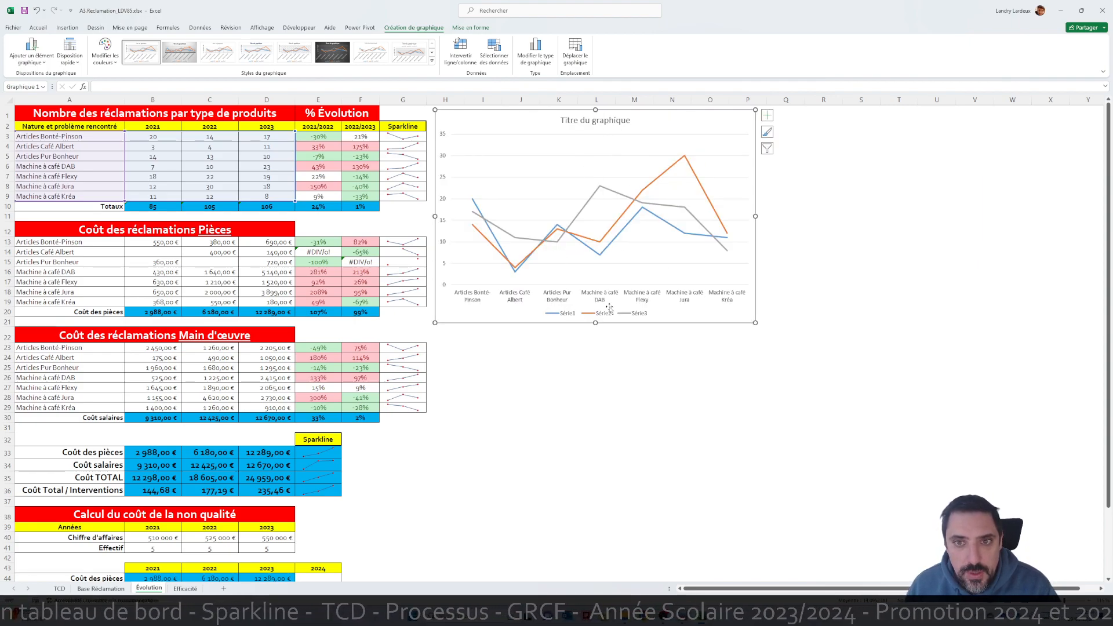
Step: Name the chart's three data series from the year headers in B2, C2 and D2 (2021, 2022, 2023)
click(492, 48)
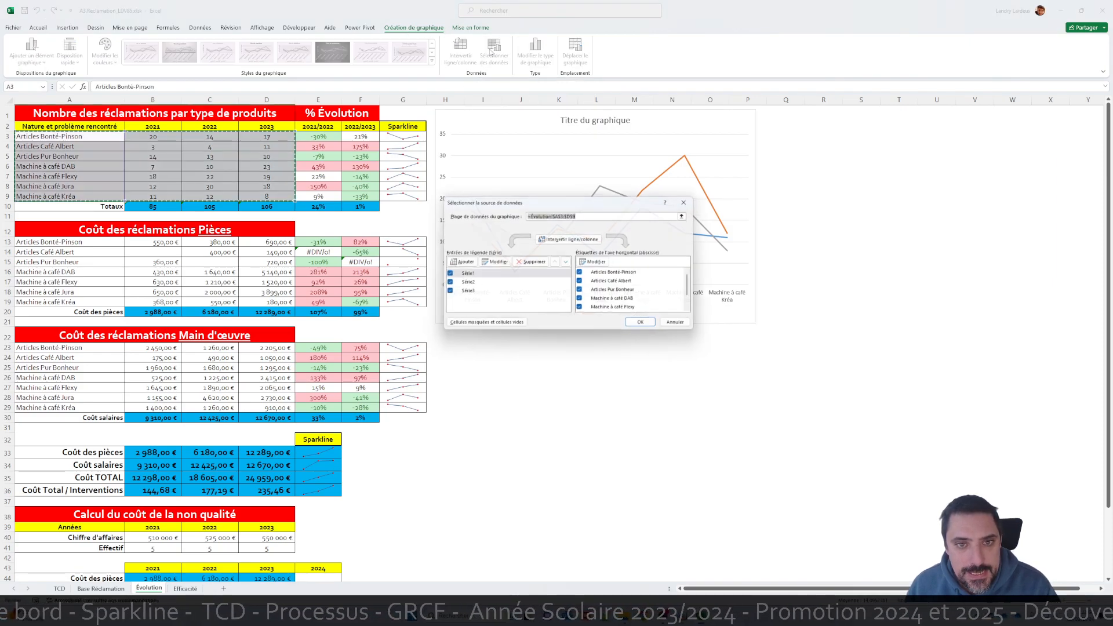
click(479, 264)
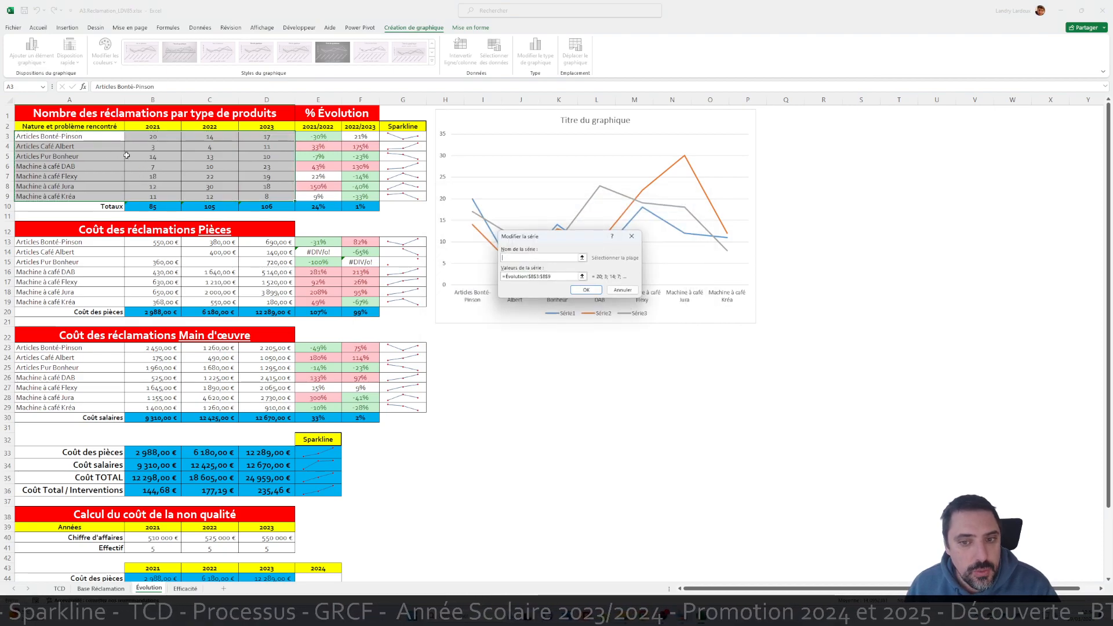
click(155, 126)
key(Return)
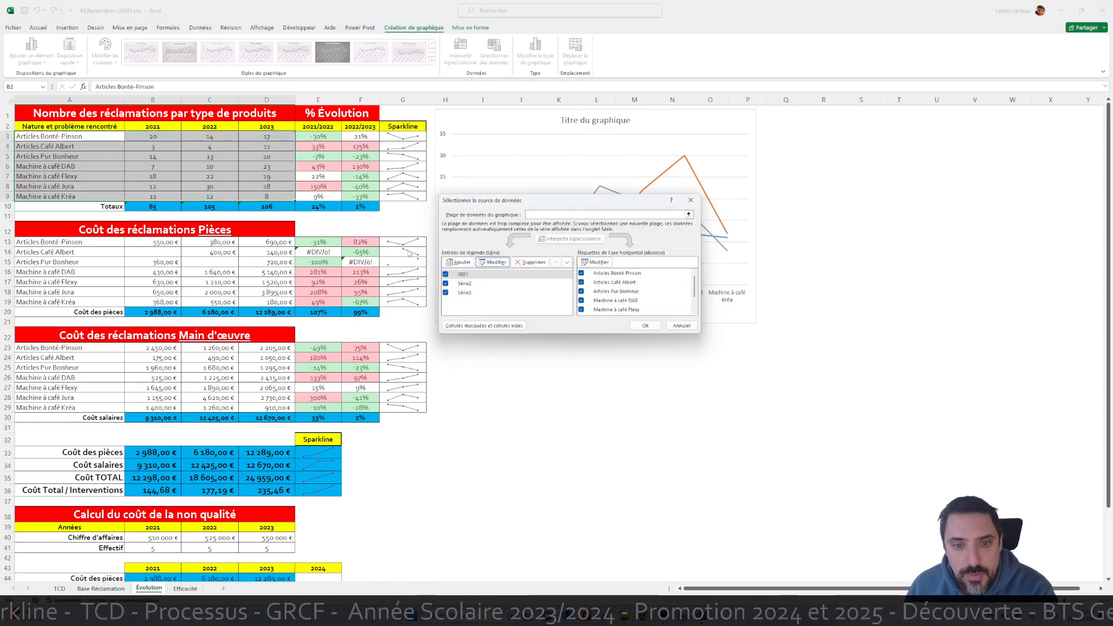
click(479, 284)
click(493, 262)
click(214, 132)
key(Return)
click(464, 293)
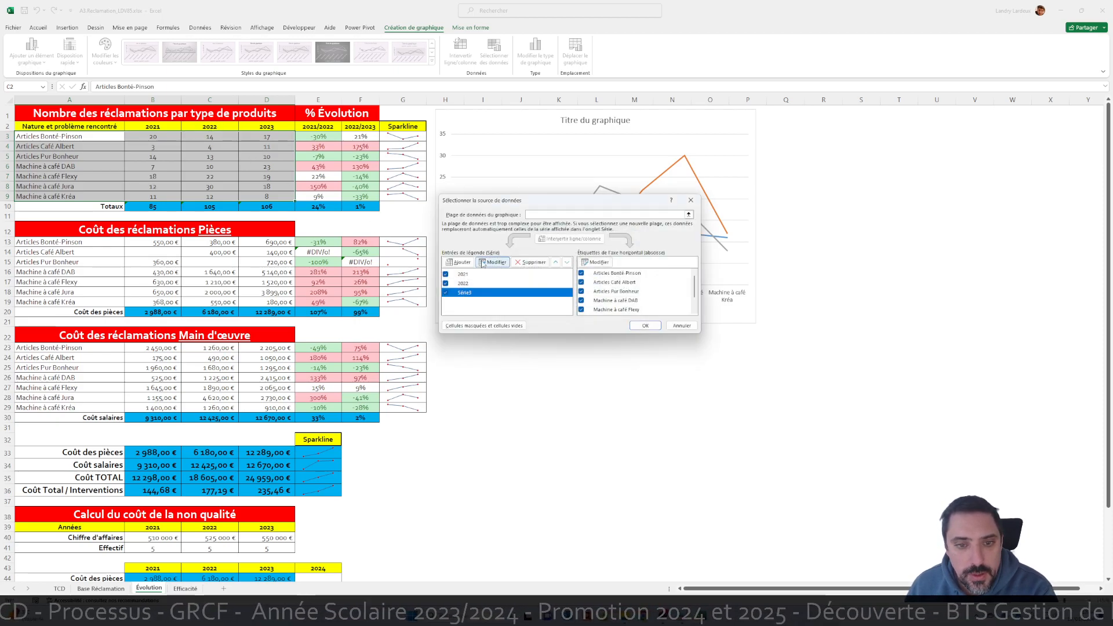
click(493, 262)
click(272, 127)
click(586, 289)
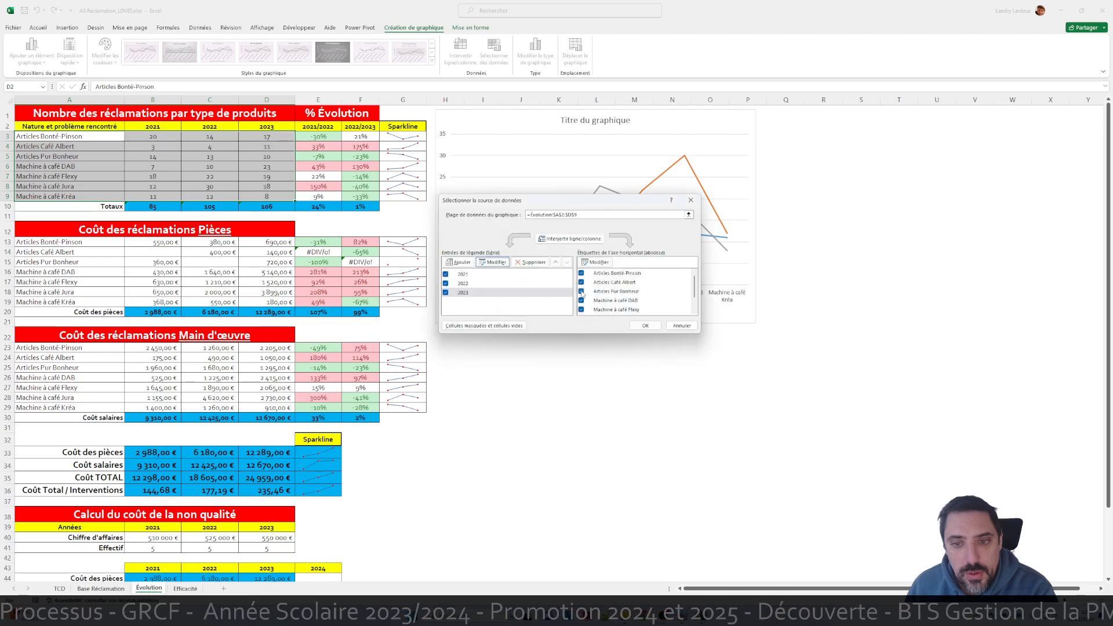
click(645, 325)
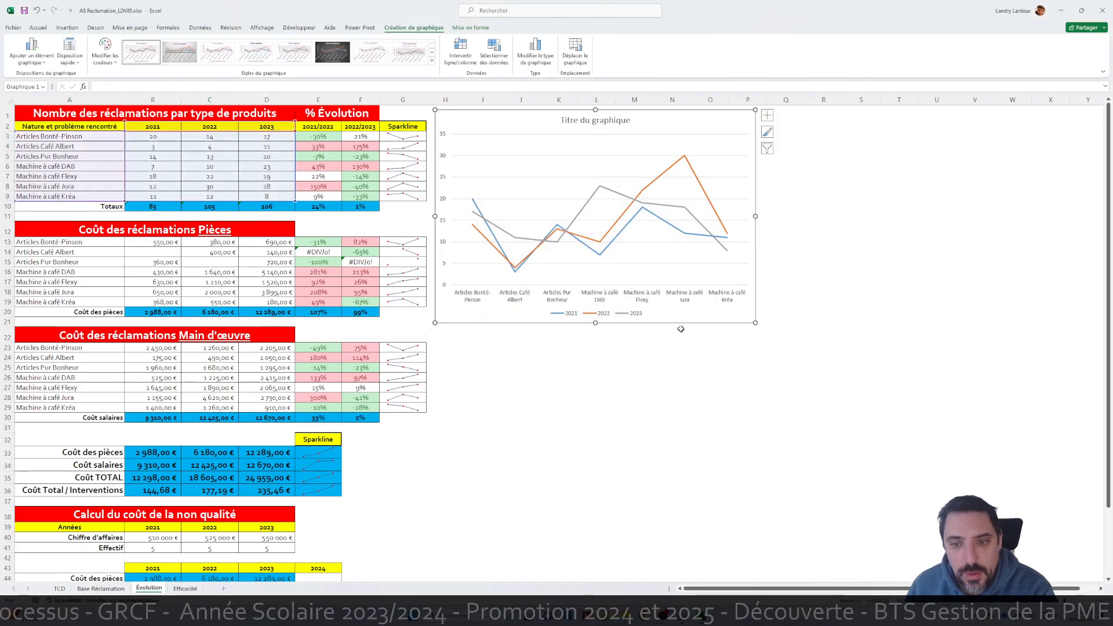
Step: Replace the placeholder chart title with "Graphique Réclmations"
double_click(594, 122)
click(566, 120)
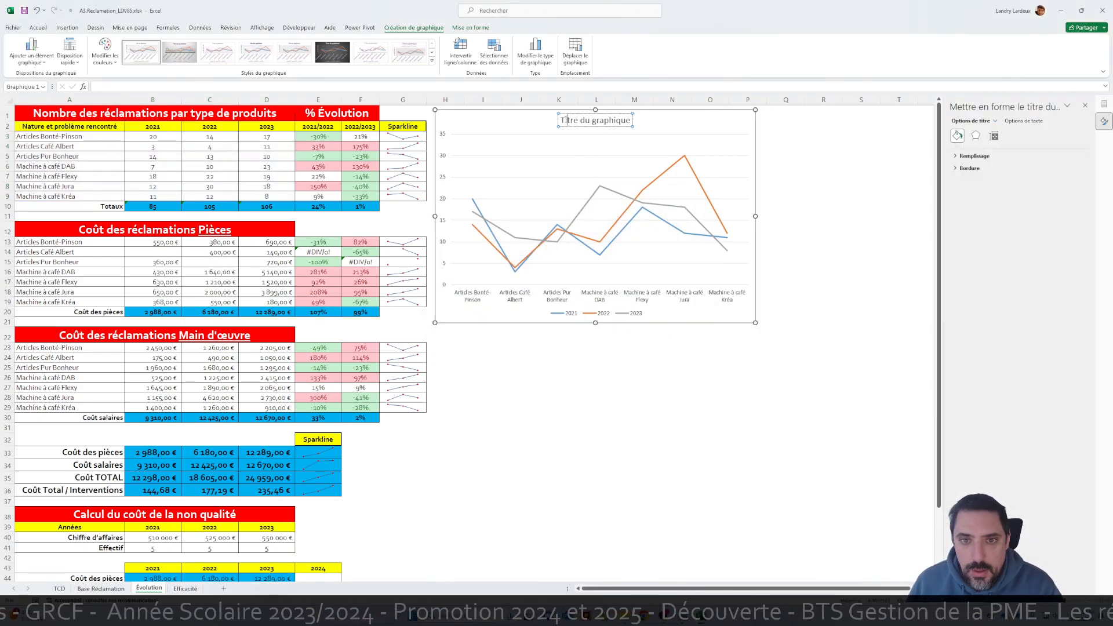
drag(588, 121, 560, 122)
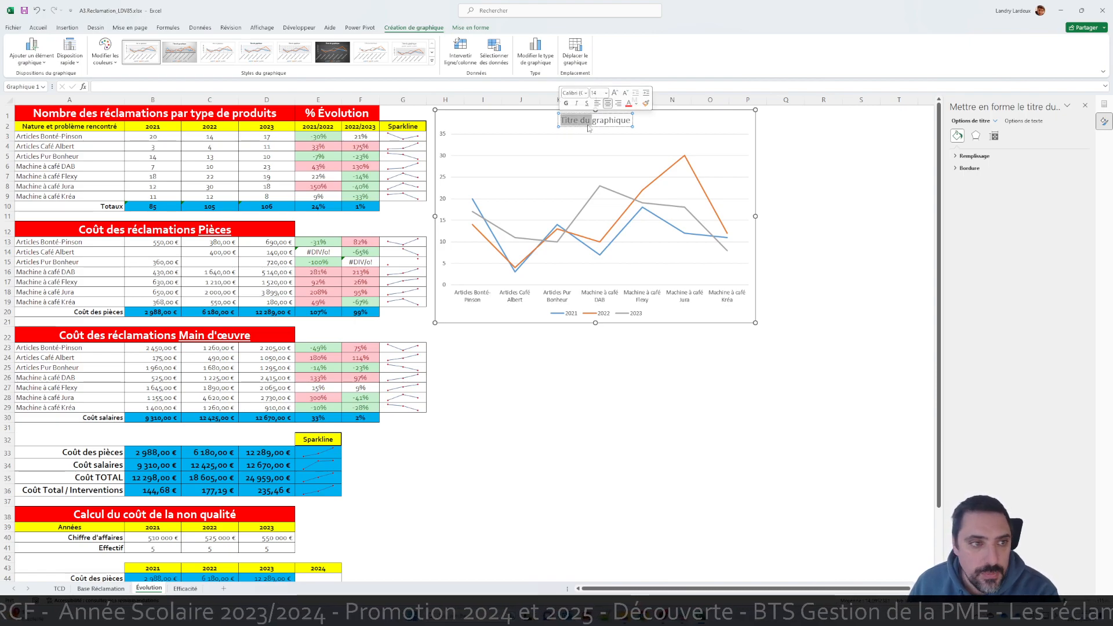
key(BackSpace)
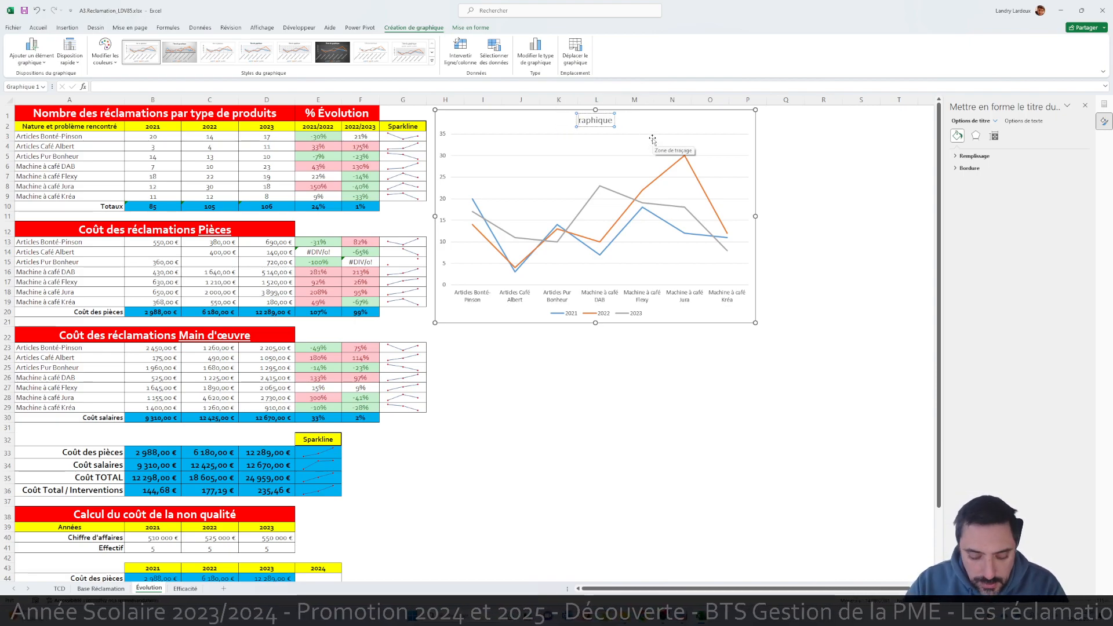
text(Graphique)
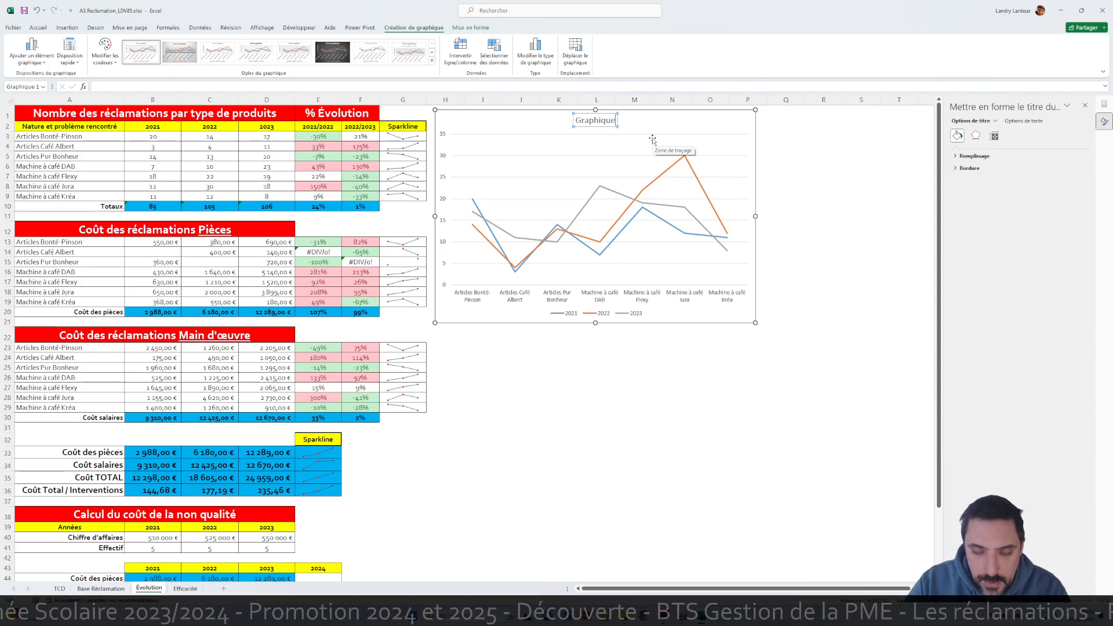
text( Réc)
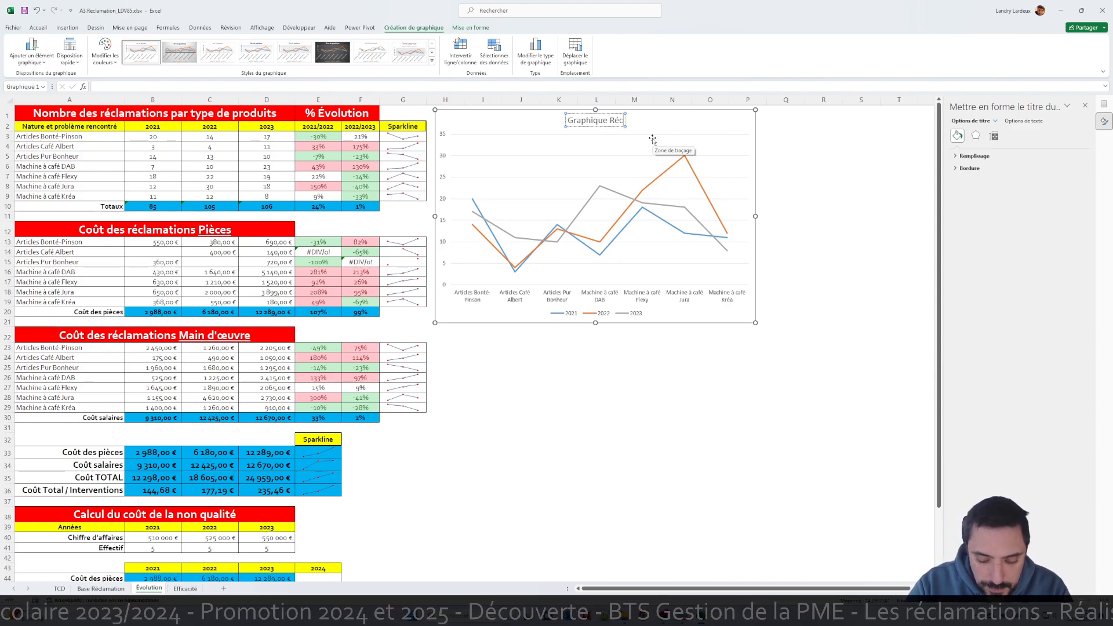
text(lmations)
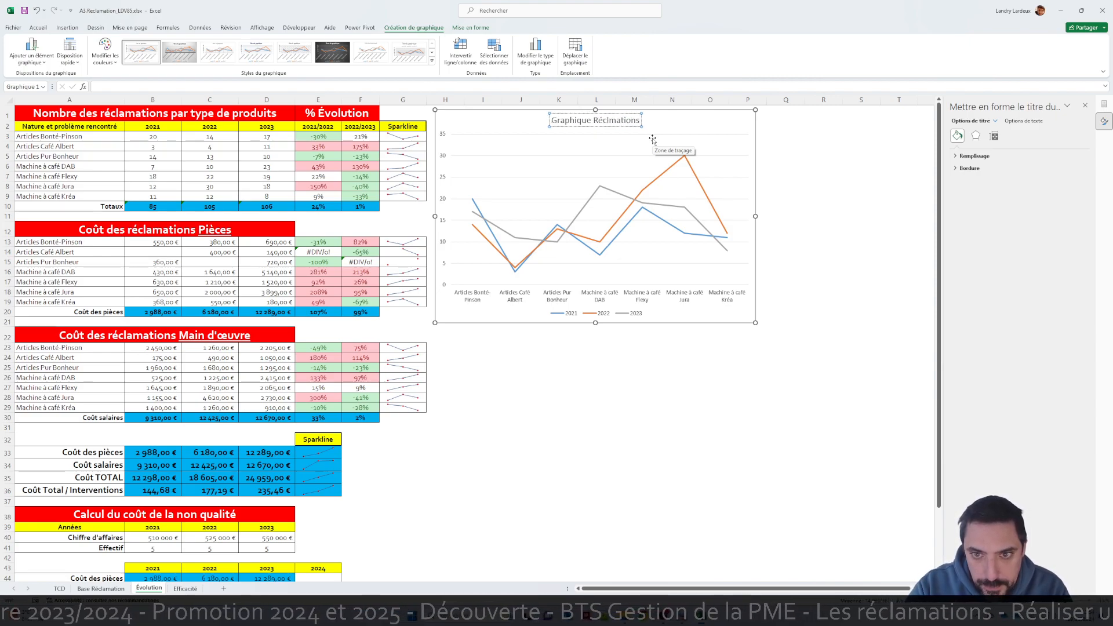
Step: Correct the spelling in the complaints chart's title and extend it to read "Graphique Réclamations annuelles"
key(BackSpace)
key(BackSpace)
key(BackSpace)
key(BackSpace)
key(BackSpace)
key(BackSpace)
key(BackSpace)
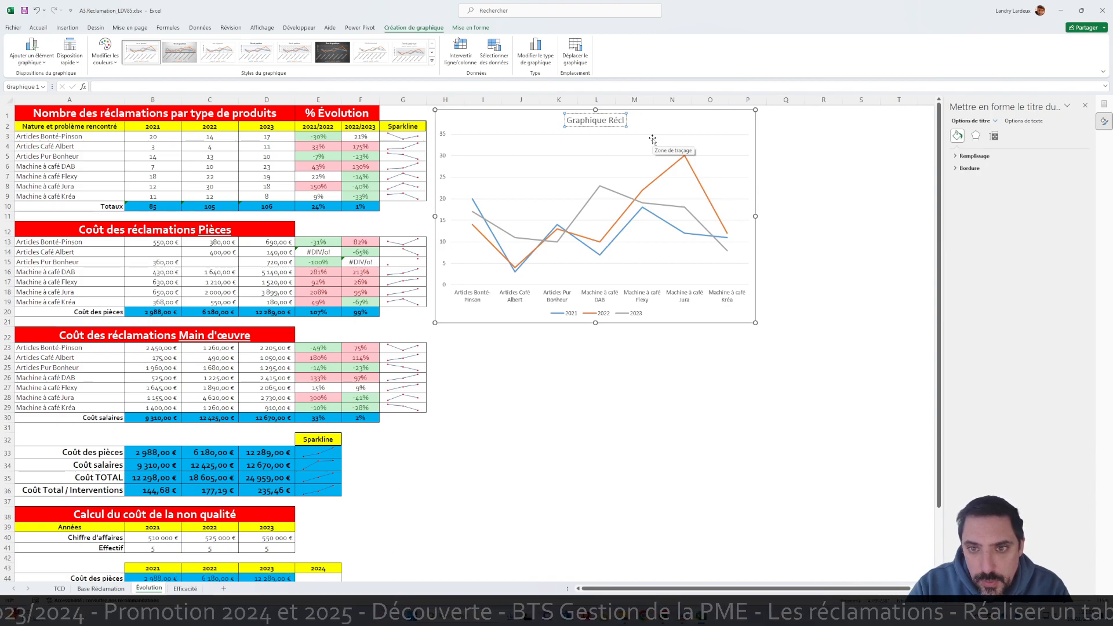
text(amations)
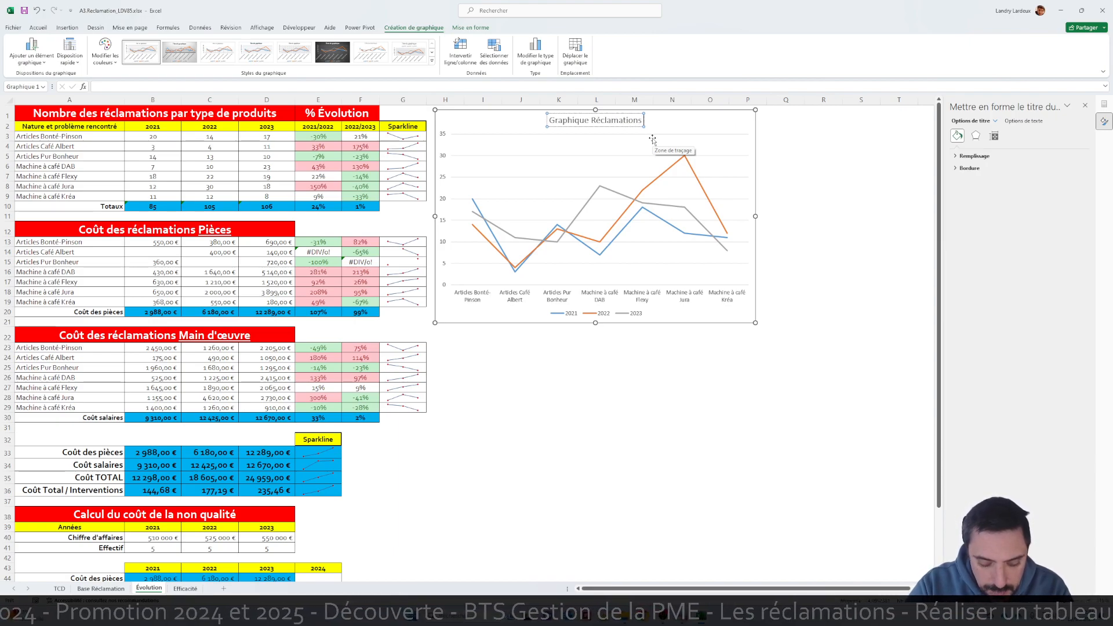
text( annuelles)
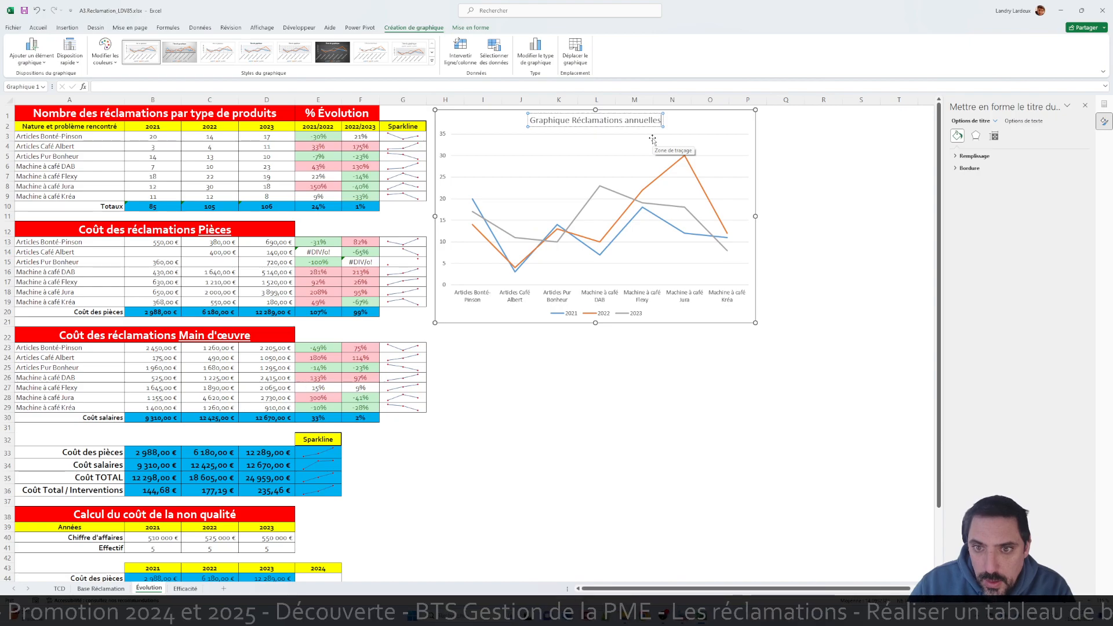
click(820, 186)
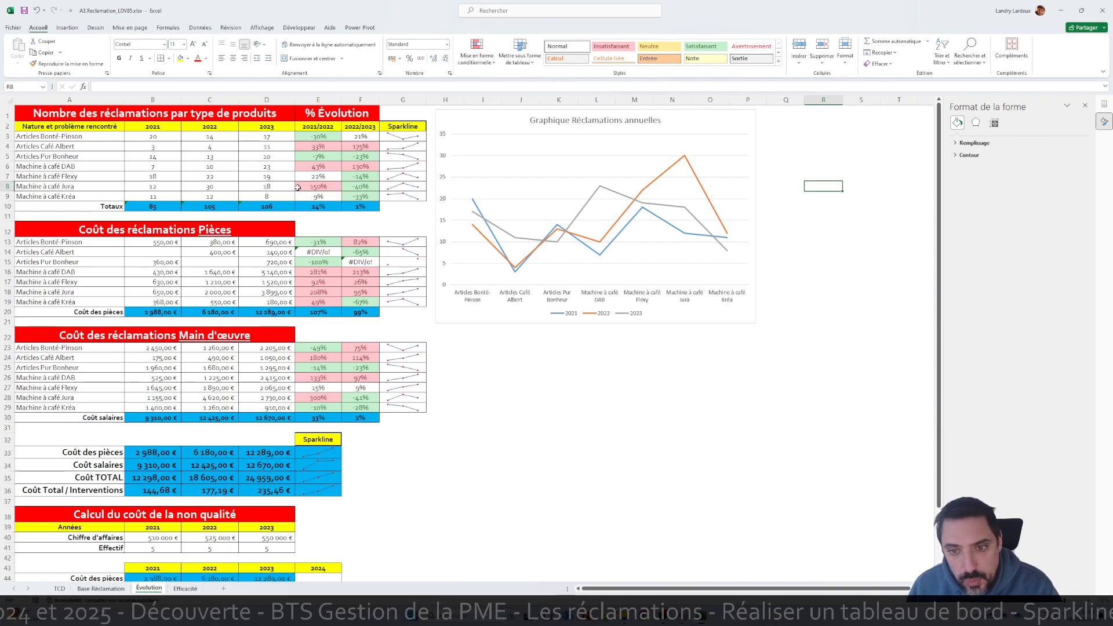
Step: Try a maximum of 50 on the vertical axis of the complaints chart
click(443, 159)
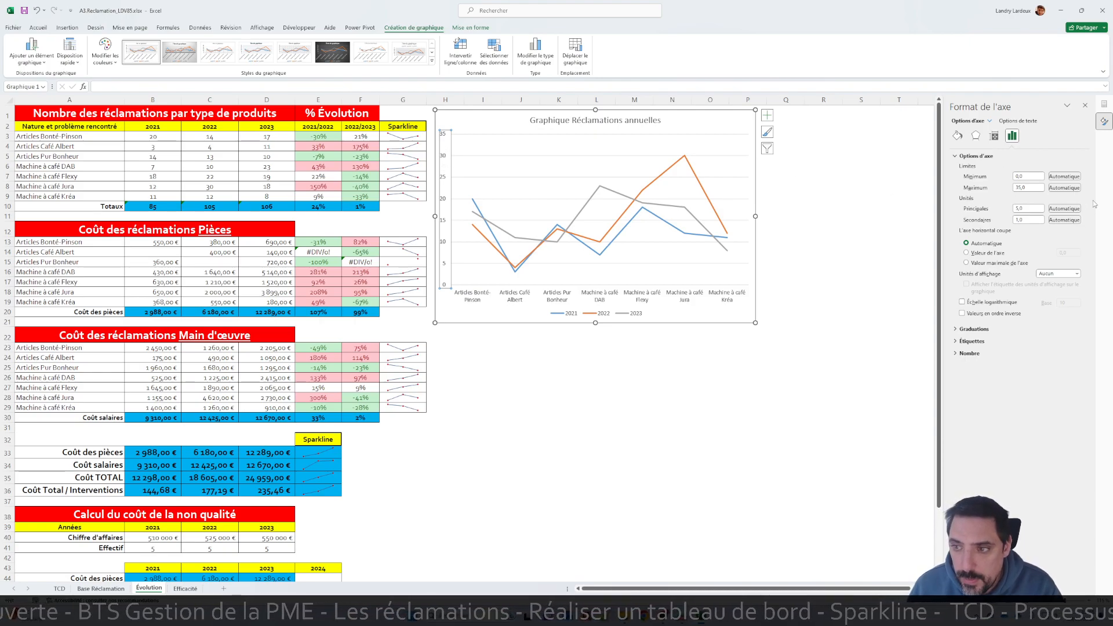
drag(1040, 188, 1002, 186)
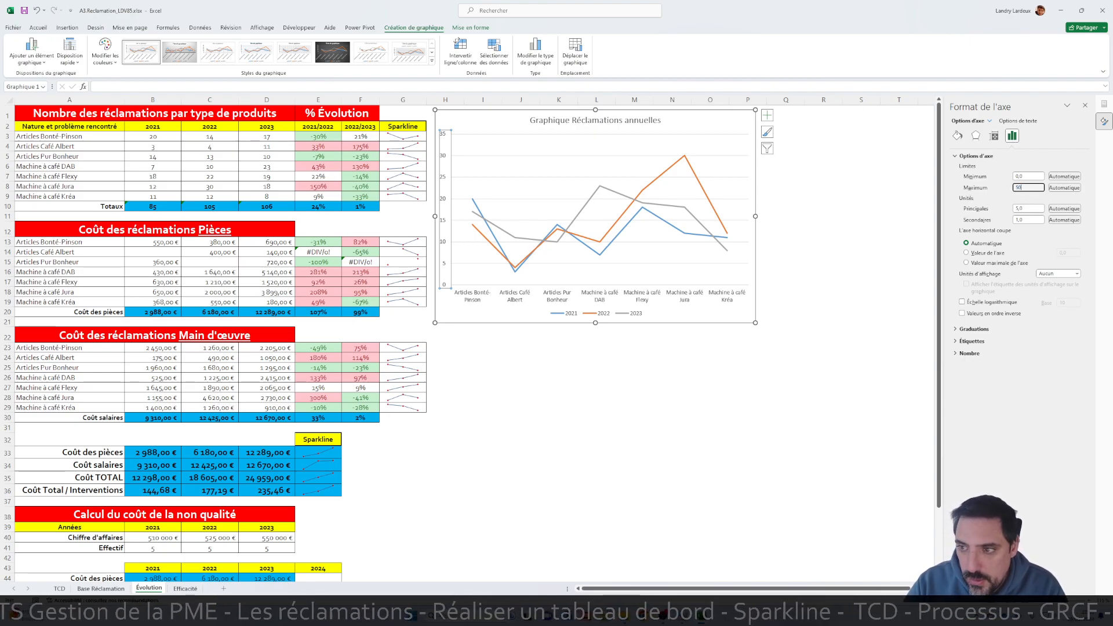
text(50)
click(865, 240)
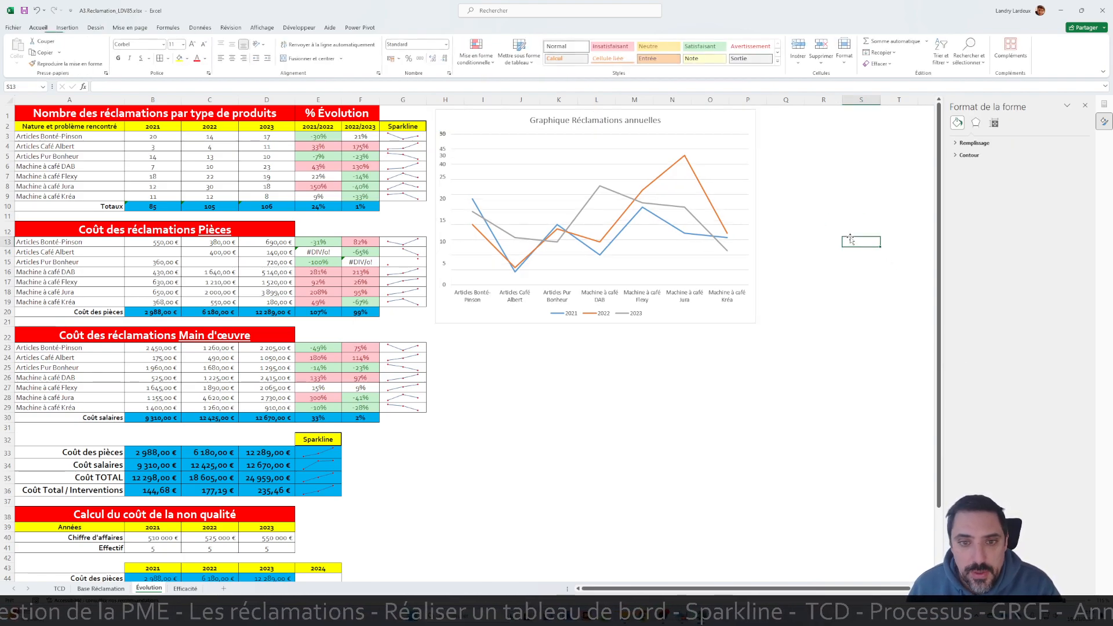
Step: Reduce the maximum of the complaints chart's vertical axis, trying 35 and settling on 30
click(442, 152)
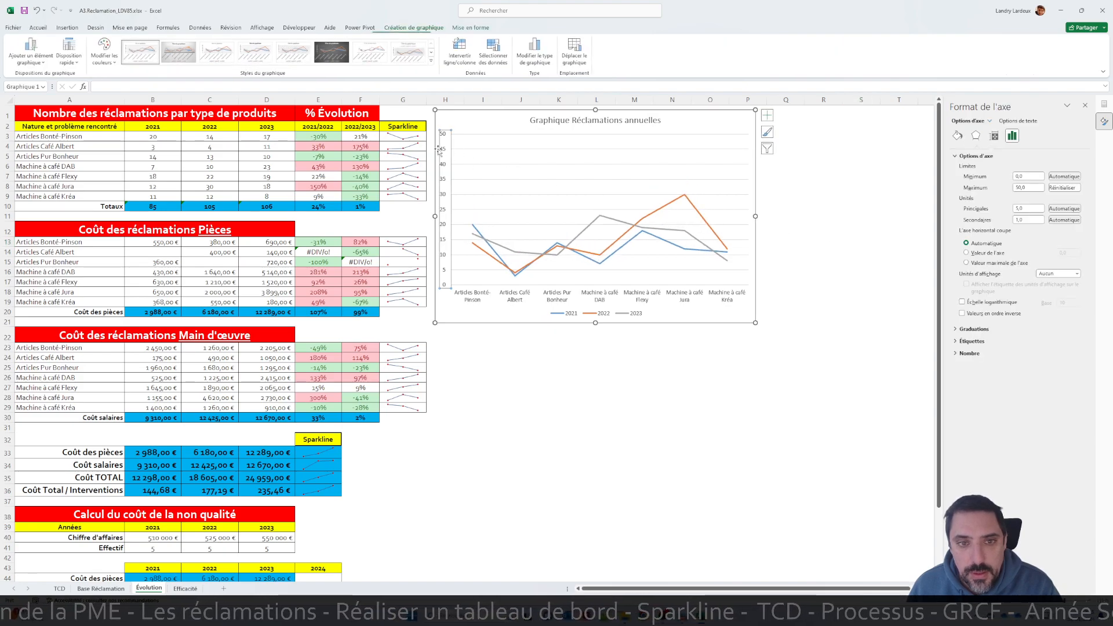
click(1020, 188)
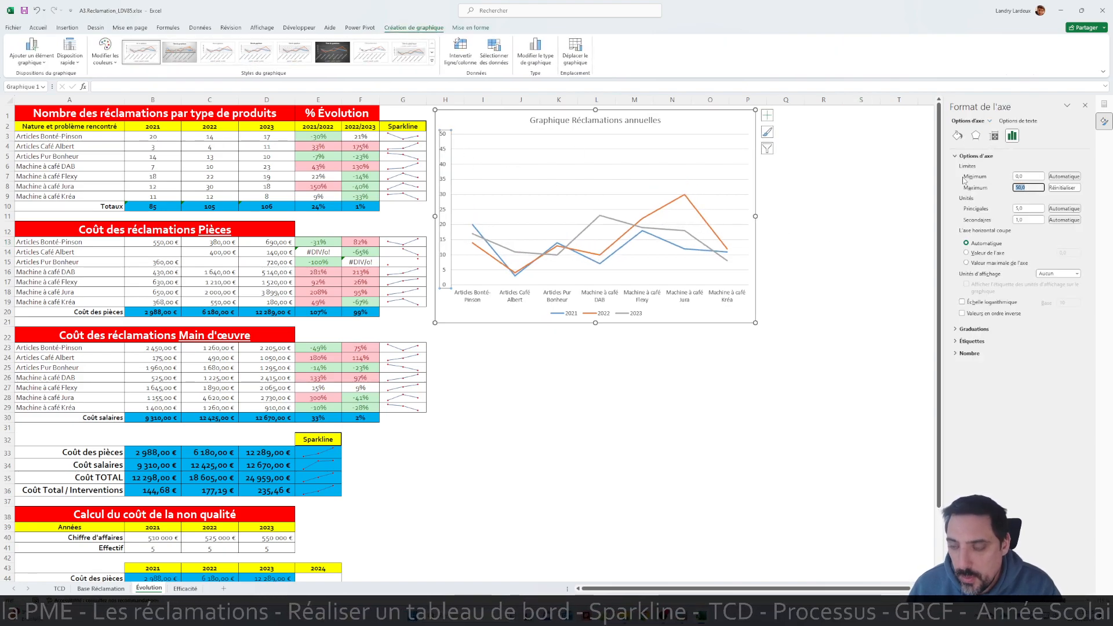
text(35)
key(Return)
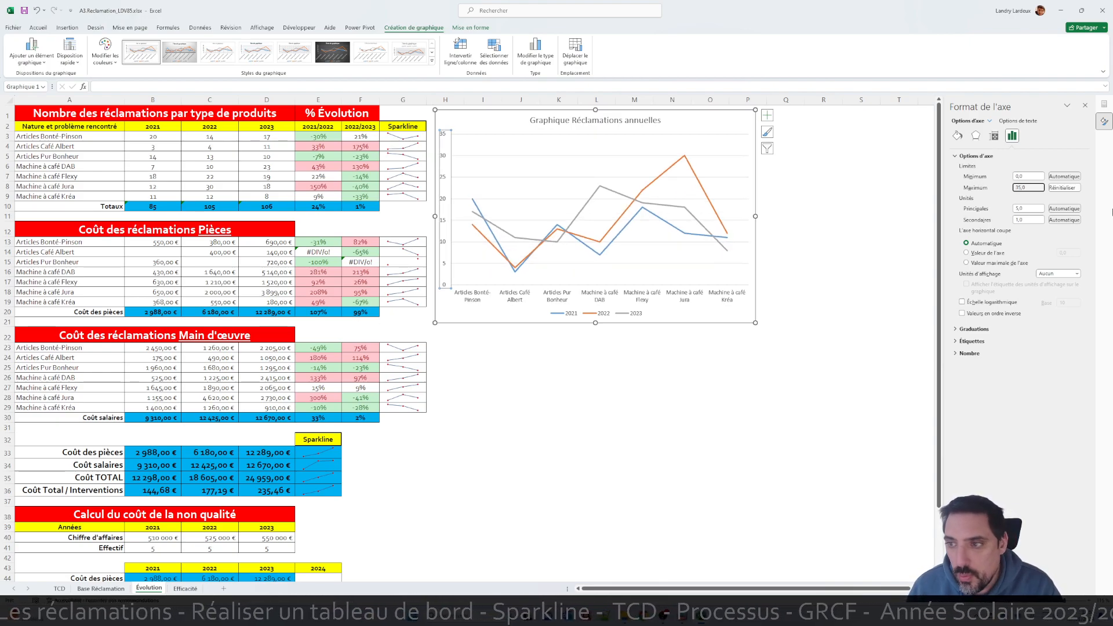
text(30)
key(Return)
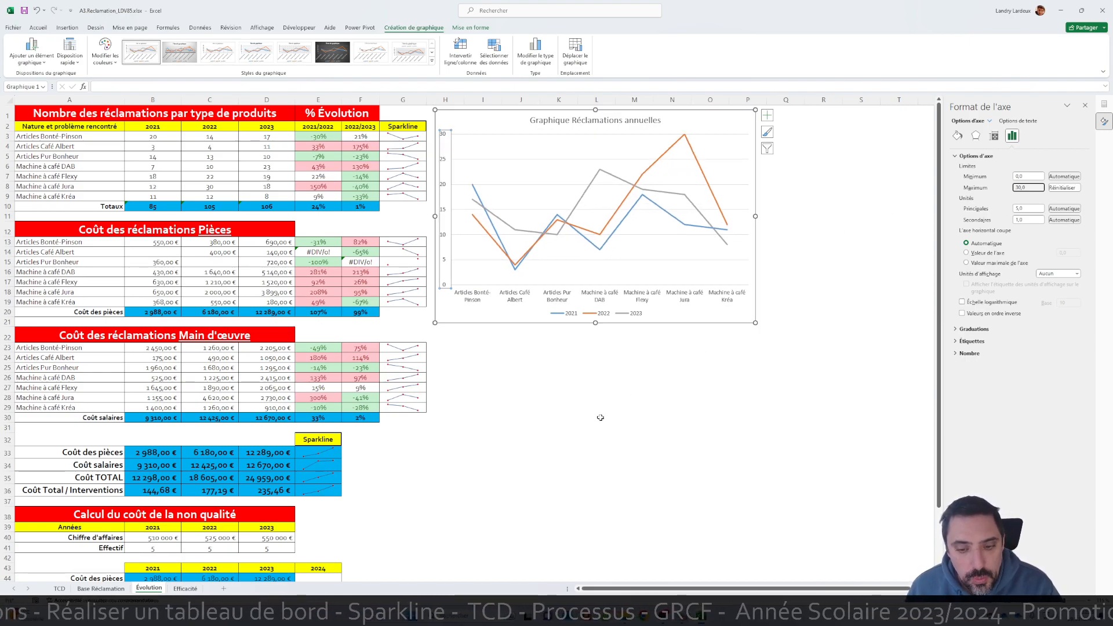
Step: Consult the non-quality cost chart instruction in PDF-XChange Viewer, and return to the non-quality cost table on the Évolution sheet in Excel
key(alt+Tab)
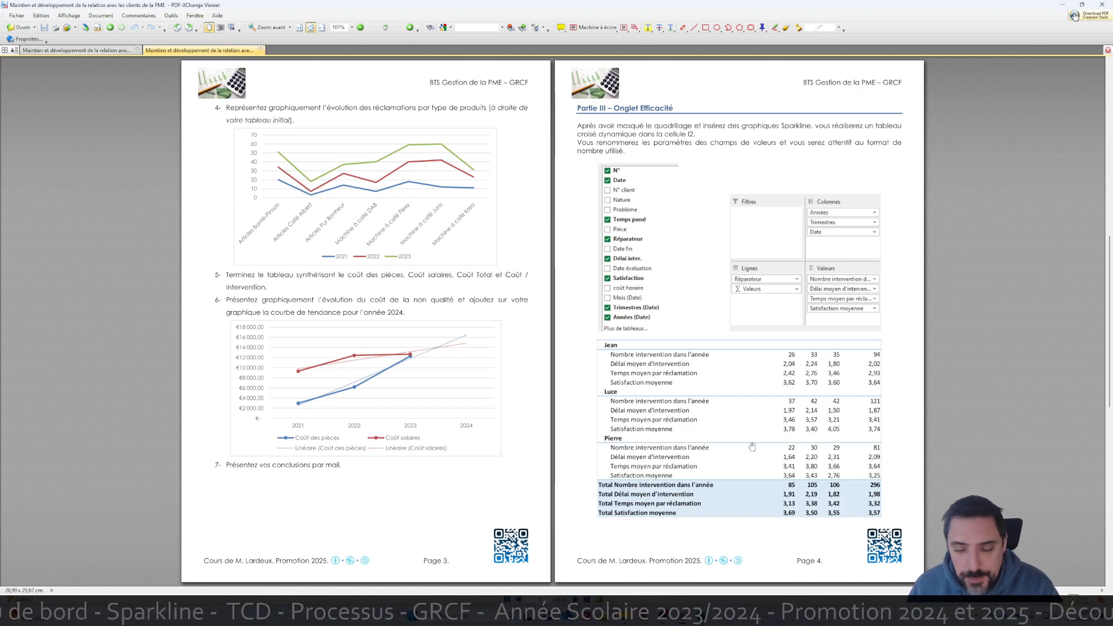
click(701, 617)
scroll(479, 355, down, 2)
scroll(477, 367, down, 4)
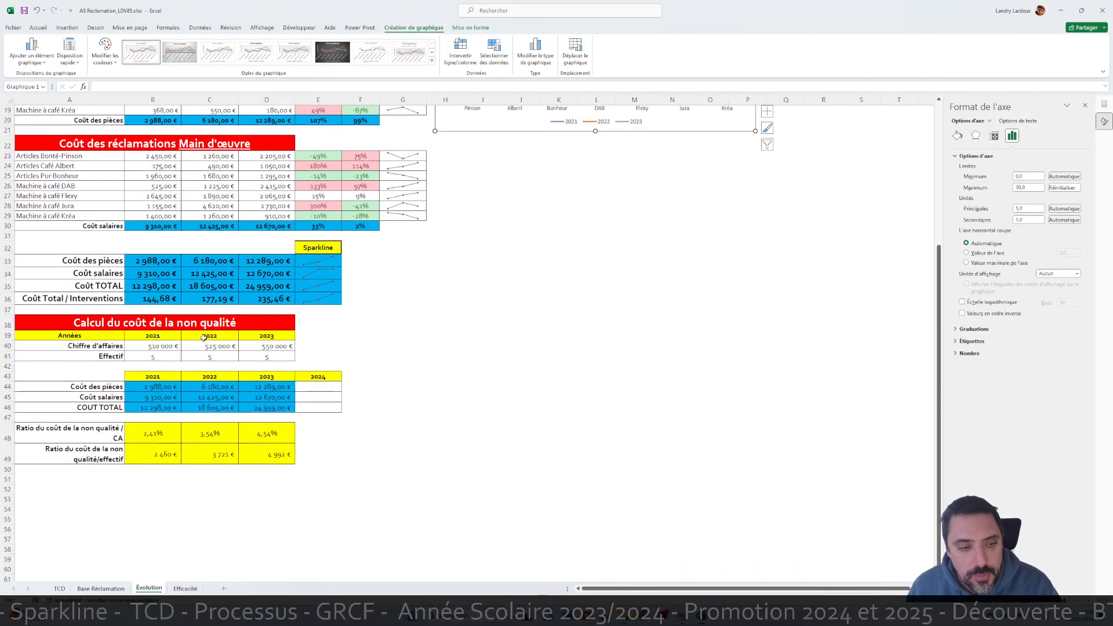
Step: Insert a 2D line chart from A43:E45, covering the parts and salary costs, and widen it to about column M
drag(78, 377, 331, 409)
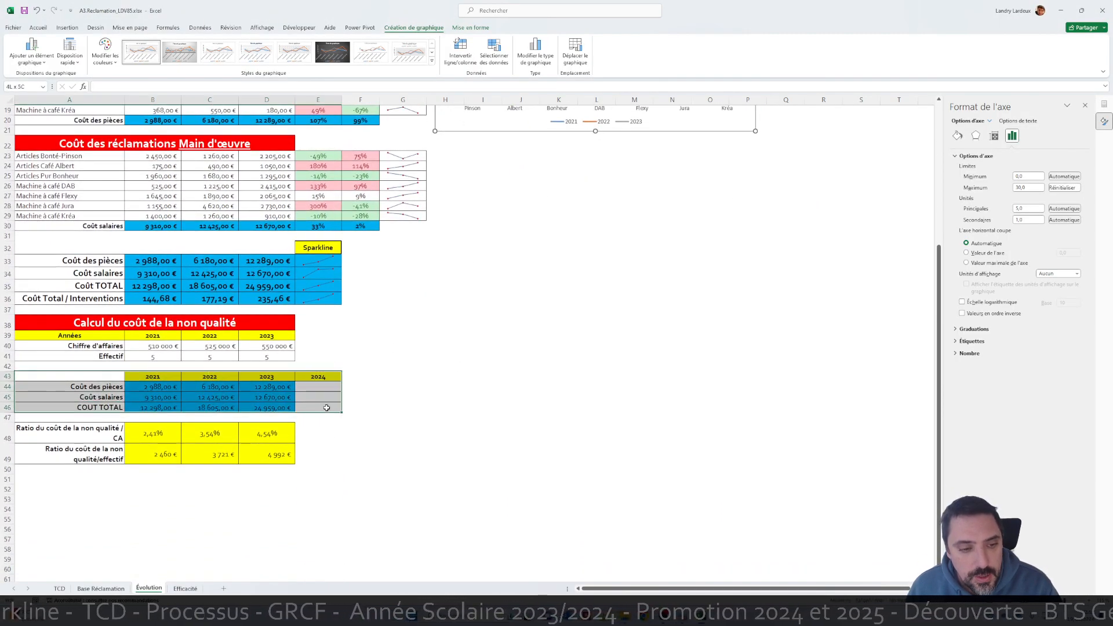
click(254, 385)
mouse_move(75, 376)
mouse_down()
mouse_move(318, 406)
mouse_move(317, 396)
mouse_up()
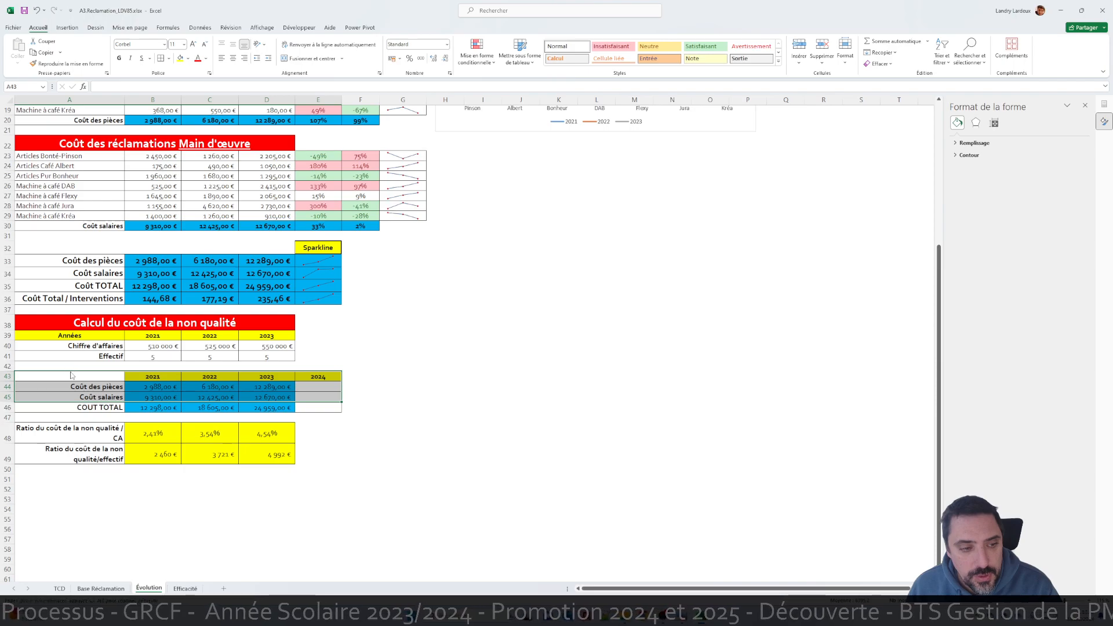
drag(71, 375, 324, 396)
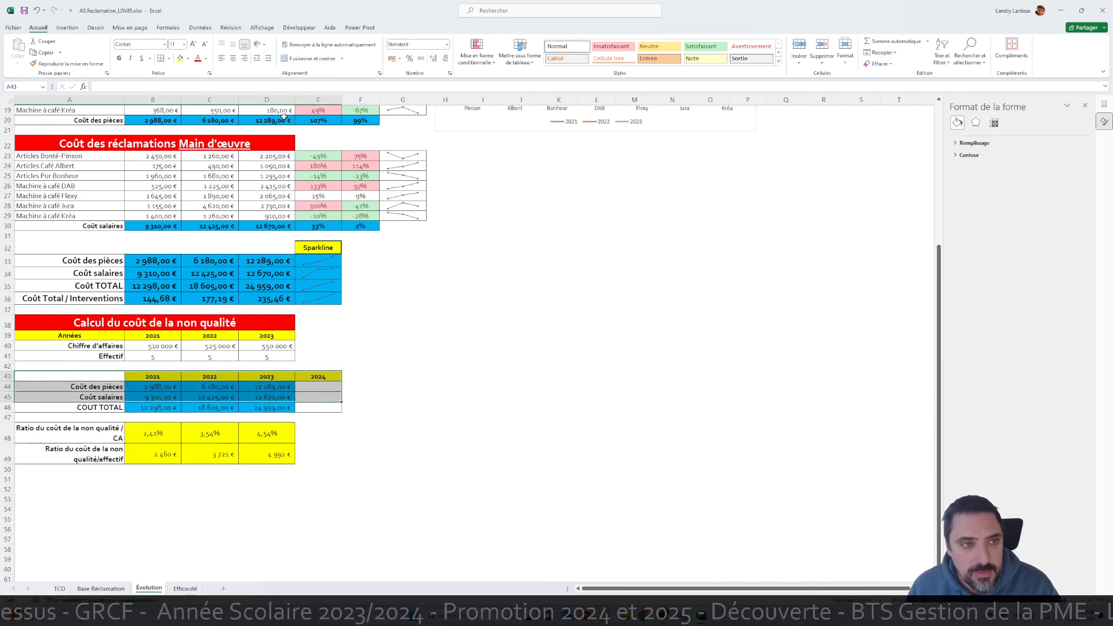
click(75, 30)
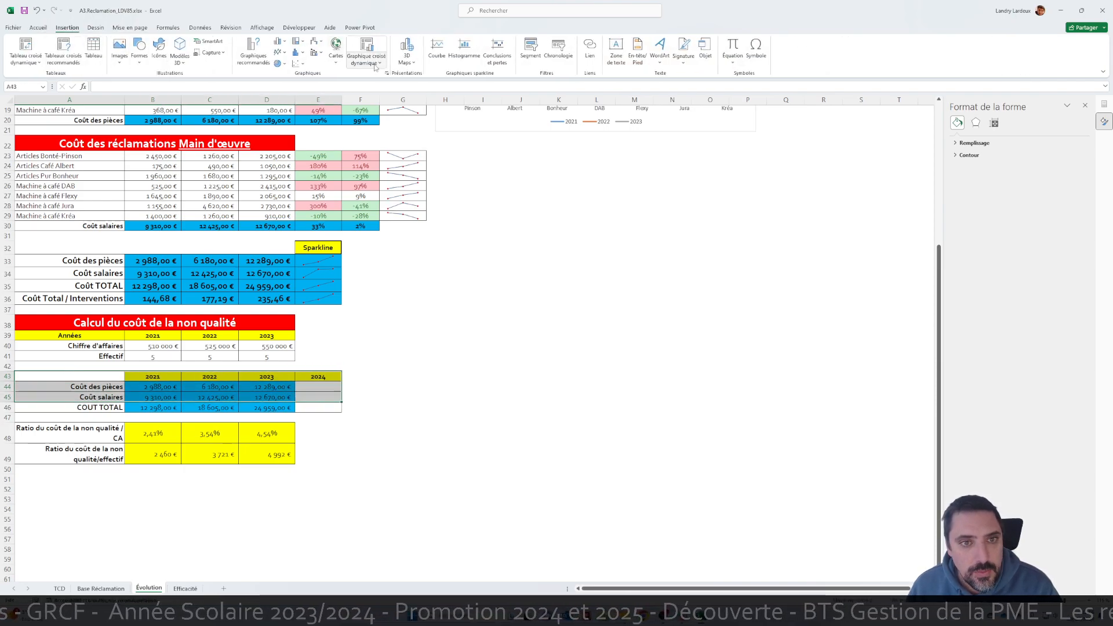
click(280, 52)
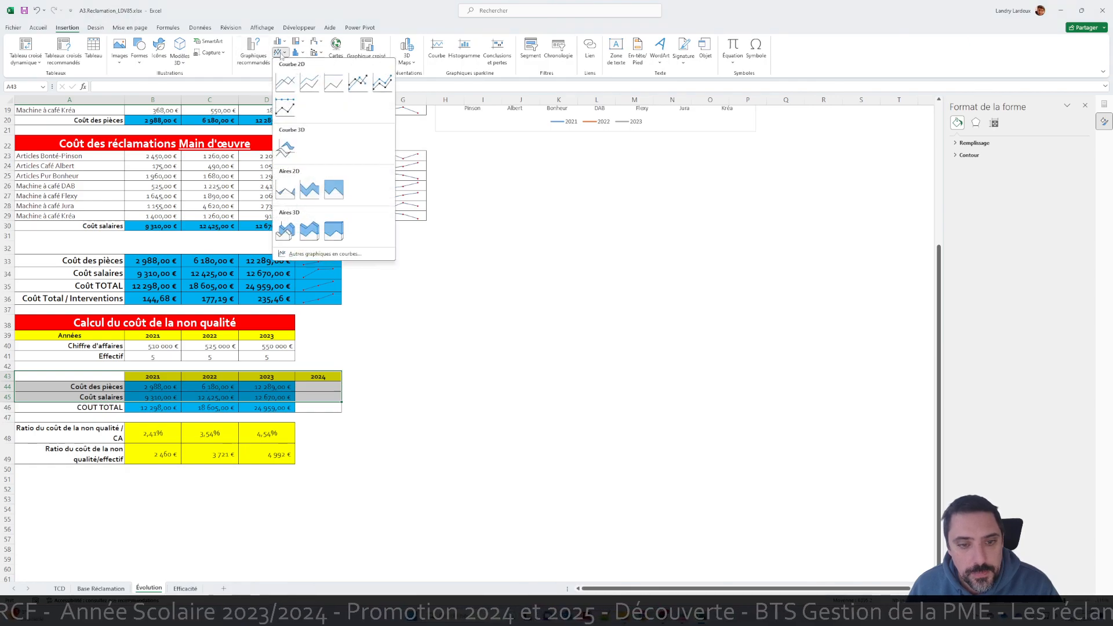
click(284, 83)
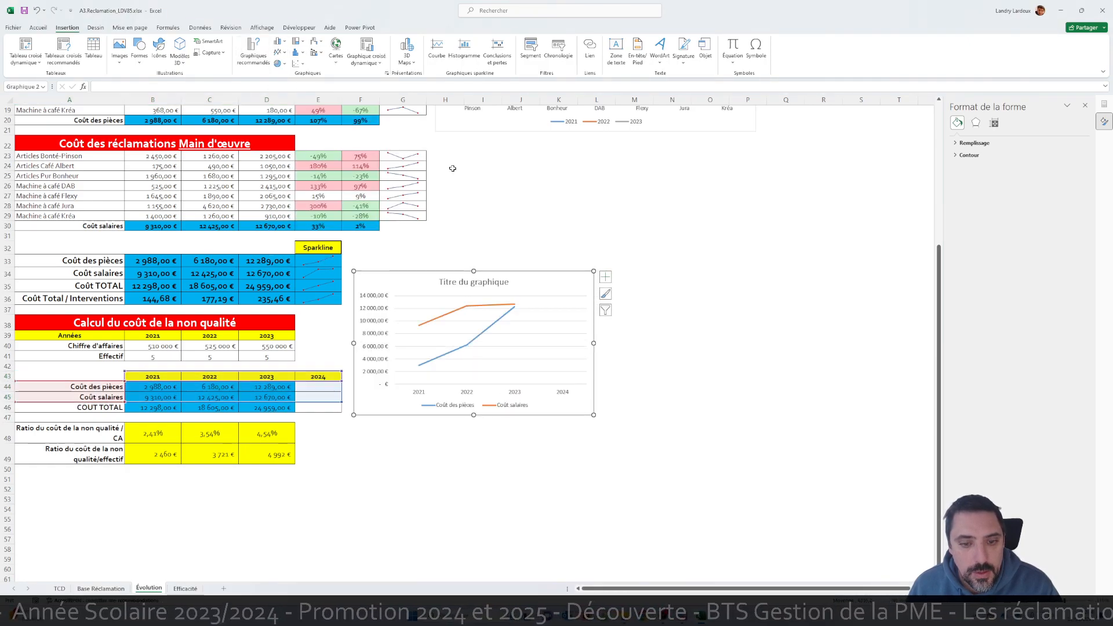
drag(593, 342, 652, 344)
Step: Replace the new chart's placeholder title with "Représentation Coût non-qualité"
click(485, 283)
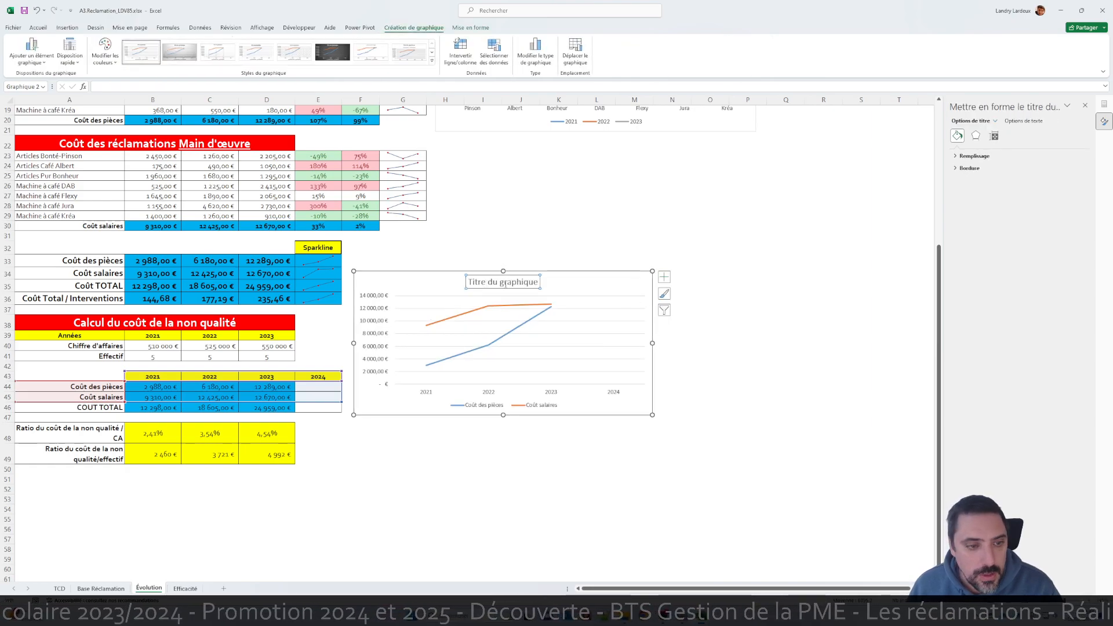
click(500, 283)
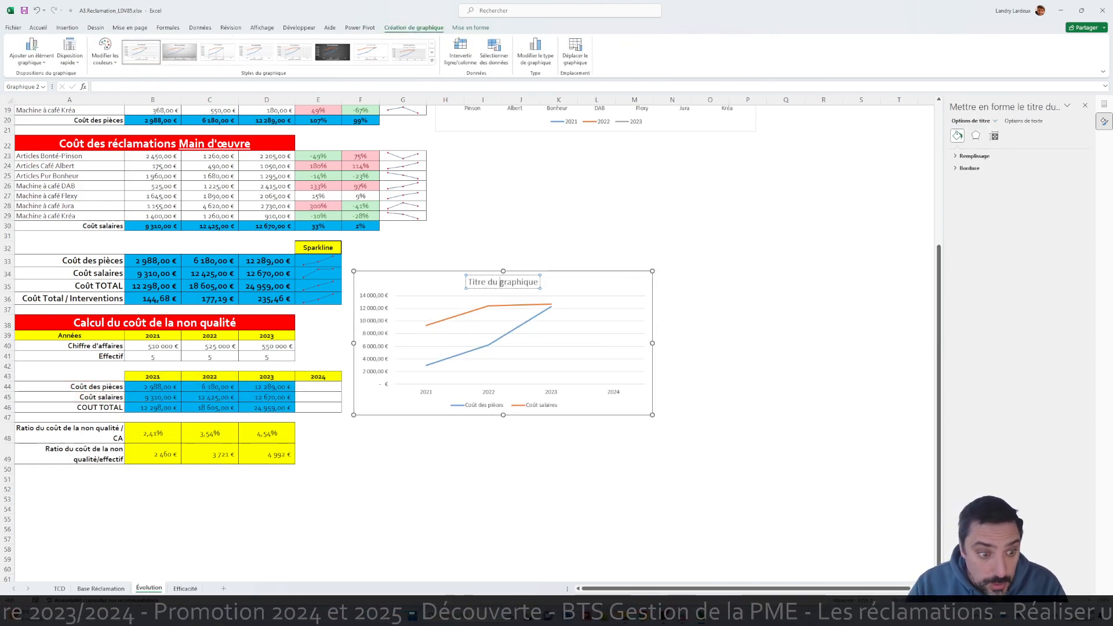
triple_click(502, 284)
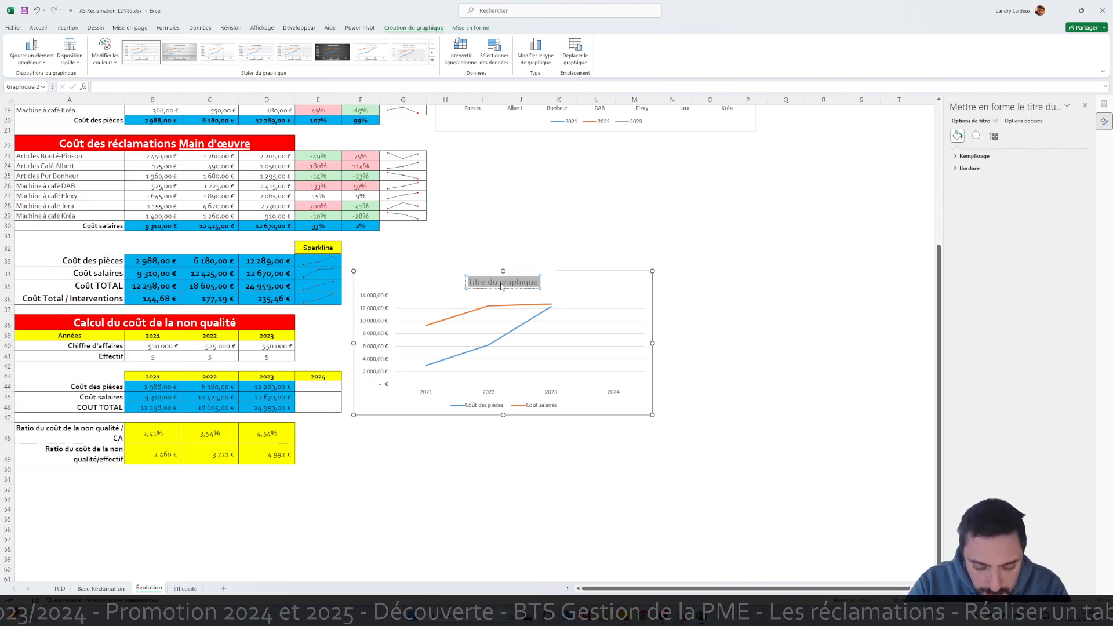
text(Représe)
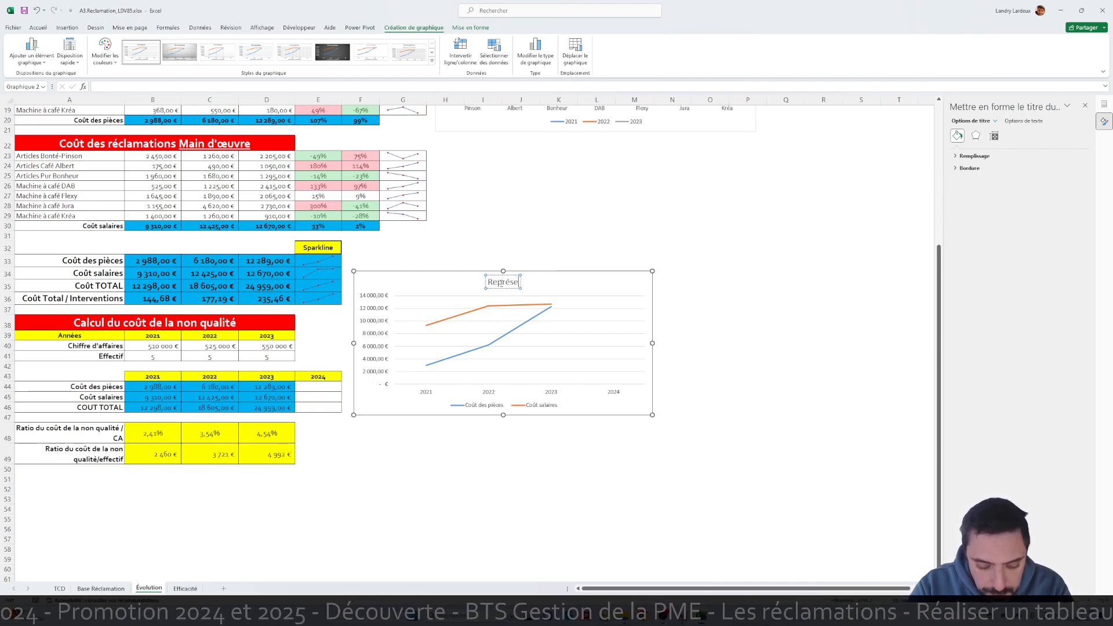
text(ntation)
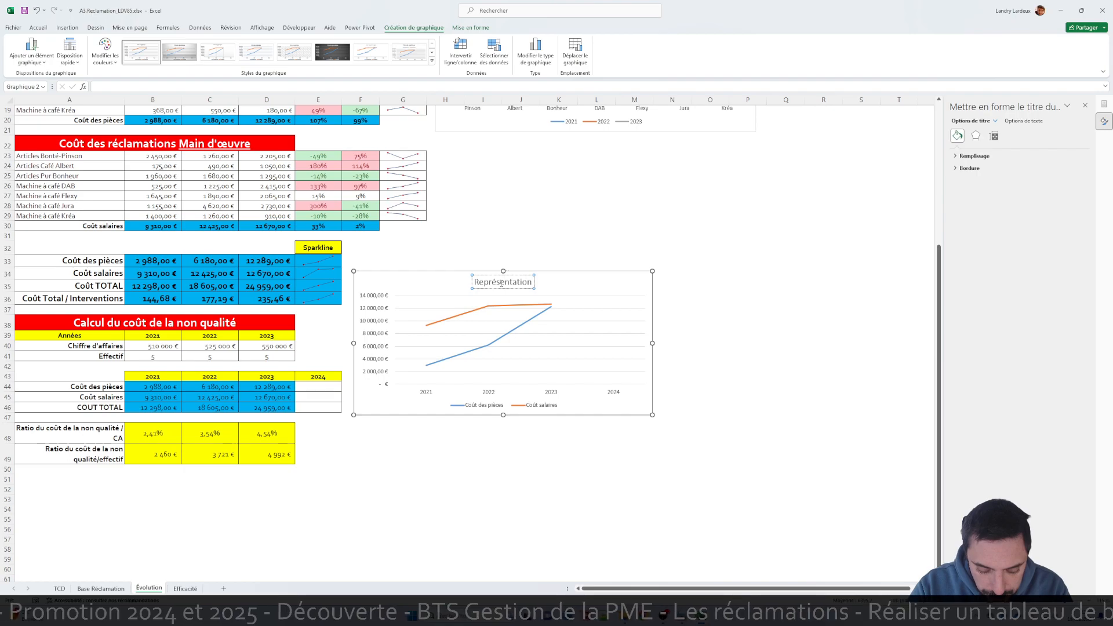
text( Co)
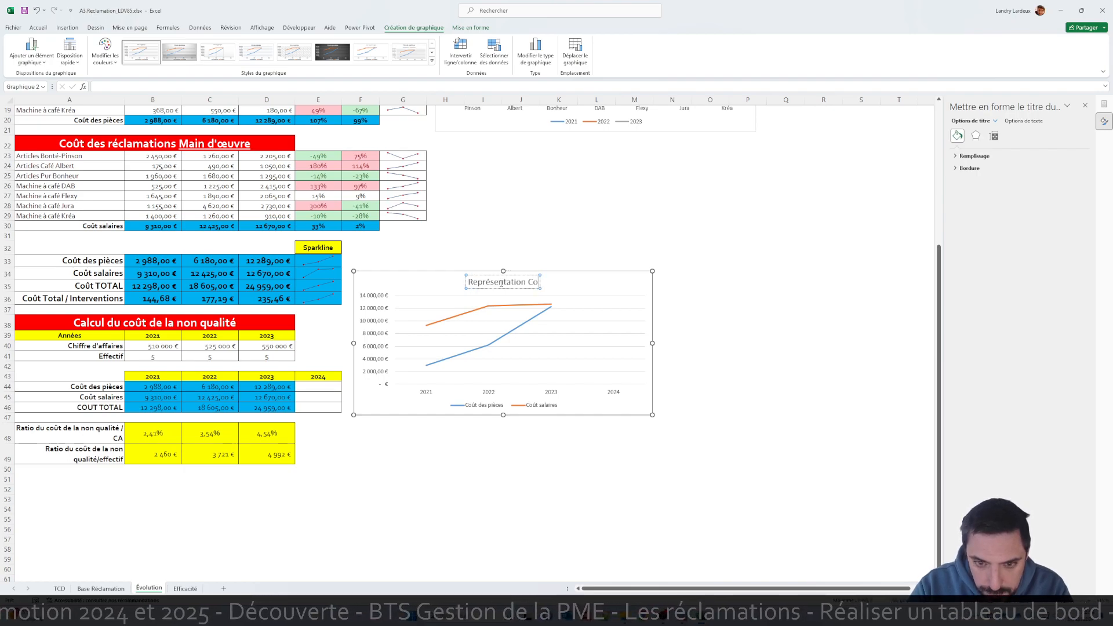
text(ût non-qualité)
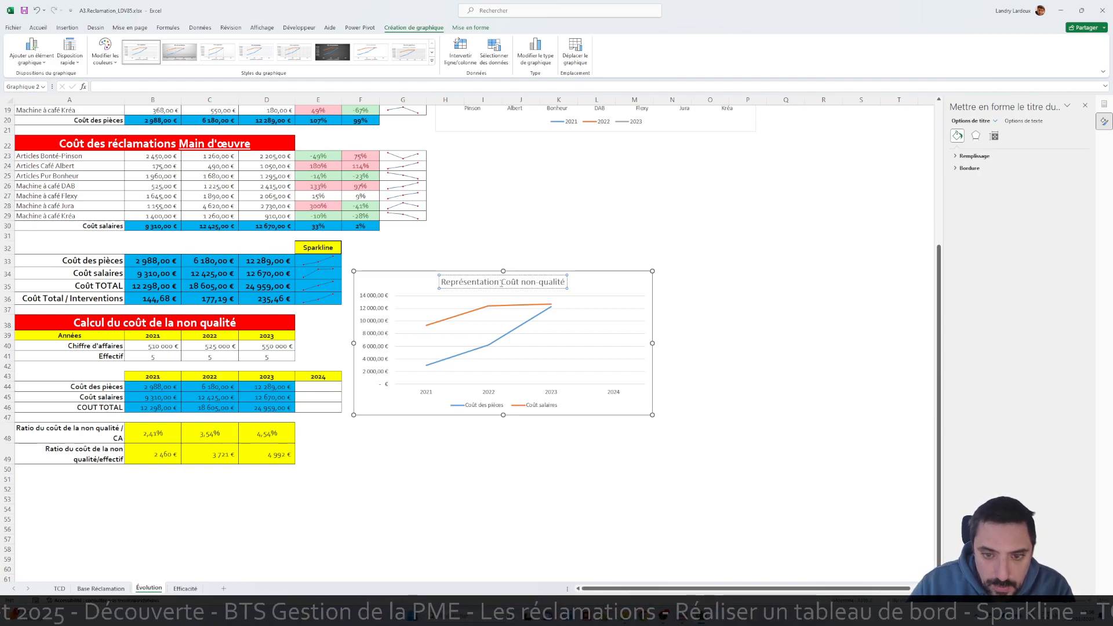
click(583, 231)
Step: Add a linear trendline for the Coût des pièces series to the non-quality cost chart
click(599, 316)
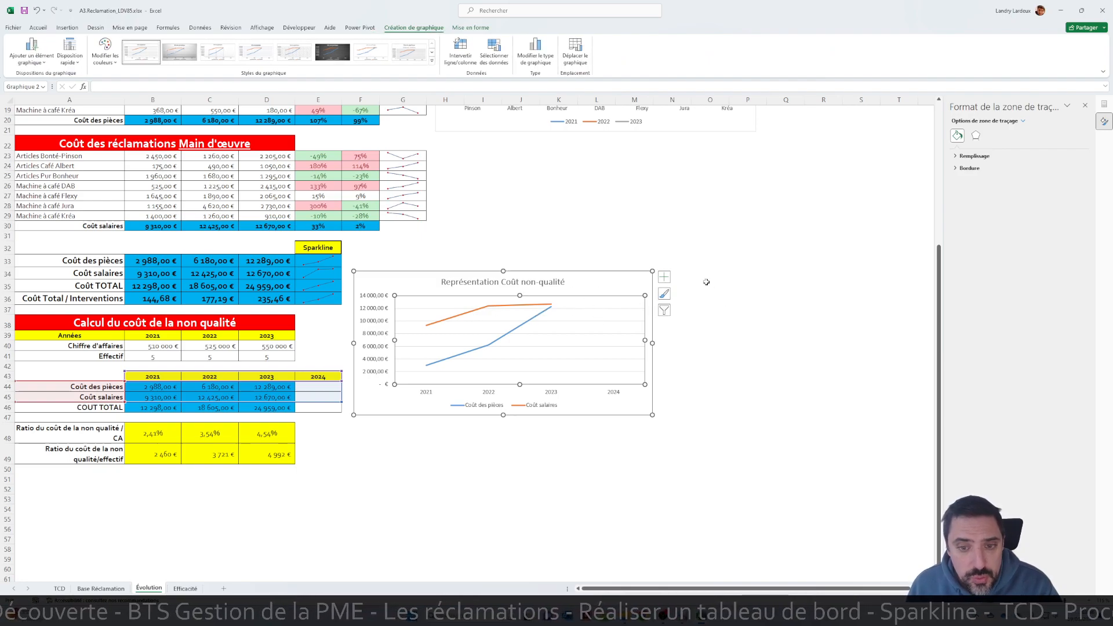
click(665, 277)
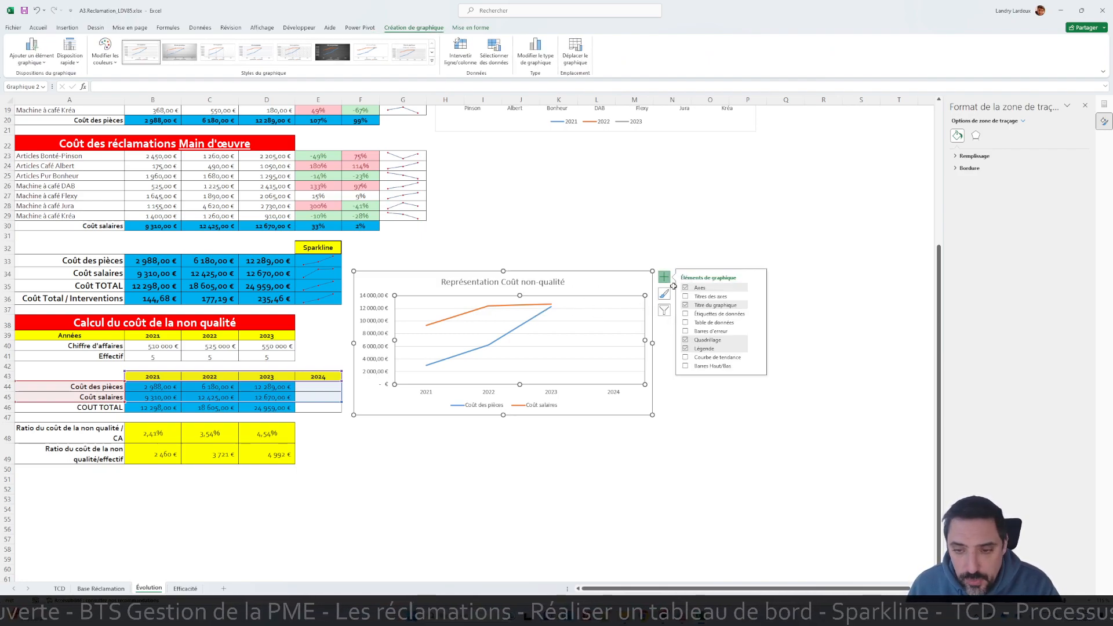
click(685, 357)
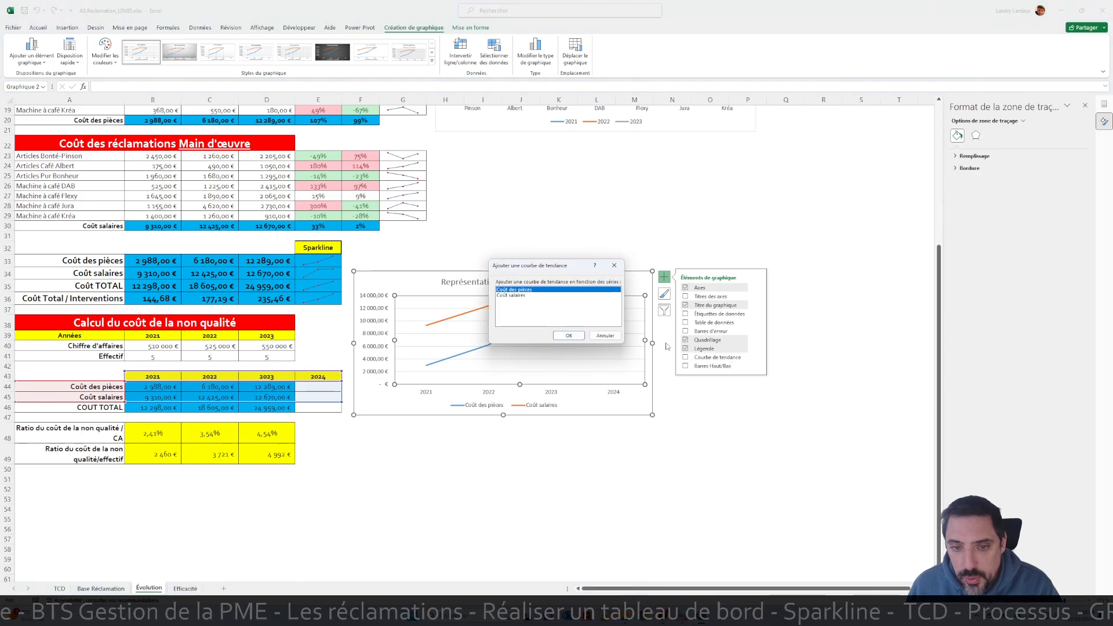
click(569, 336)
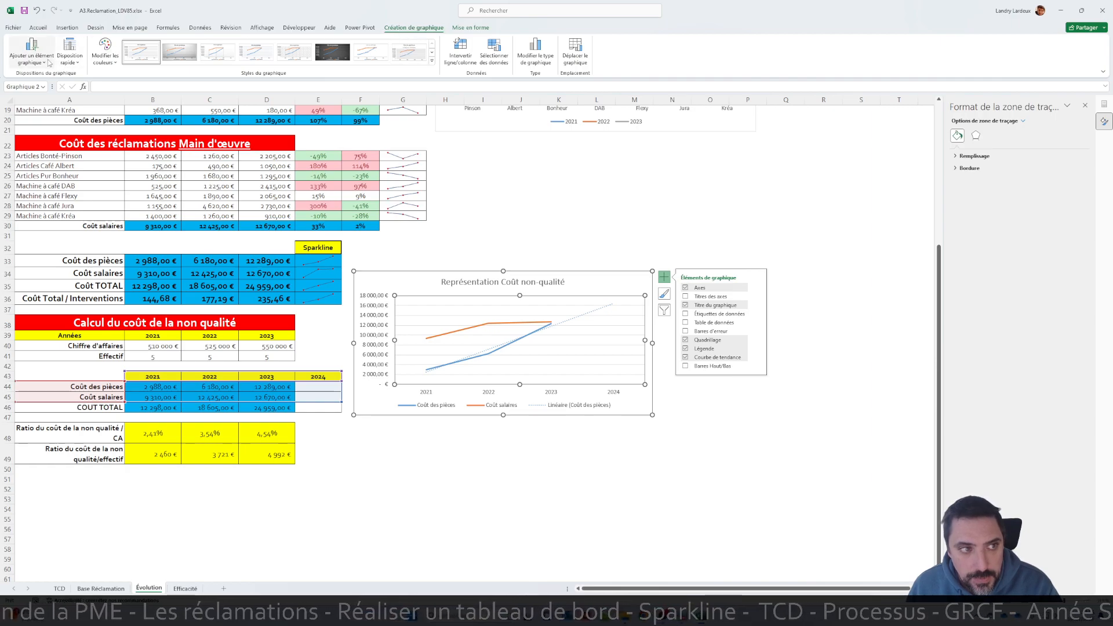
Step: Add a linear trendline for the Coût salaires series, and stretch the chart's height down to about row 49
click(31, 50)
mouse_move(68, 186)
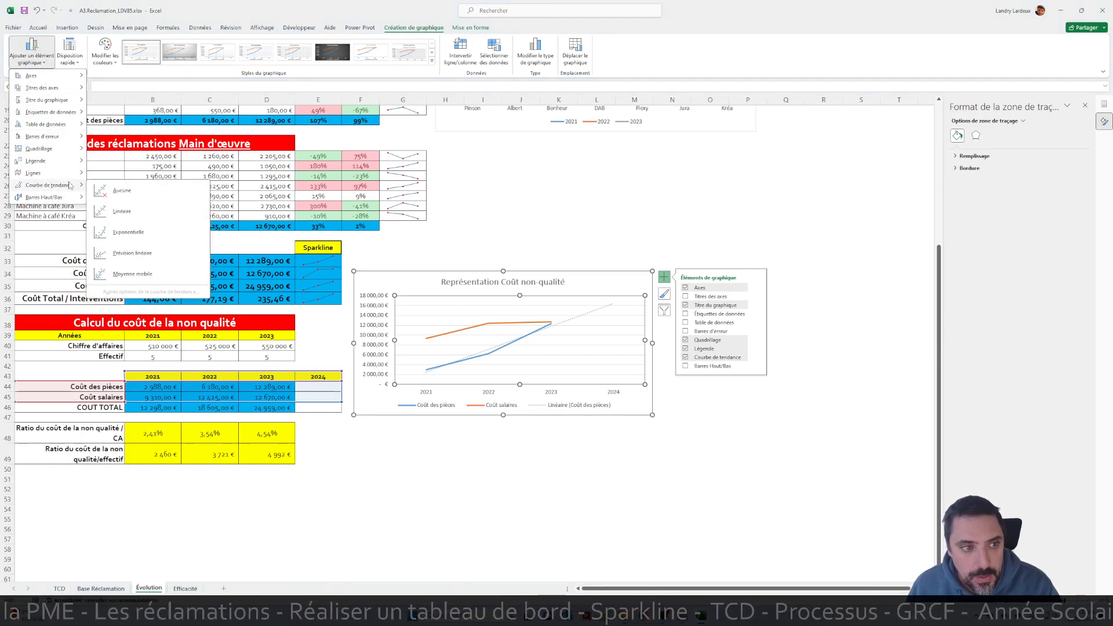
click(144, 214)
click(534, 296)
click(569, 335)
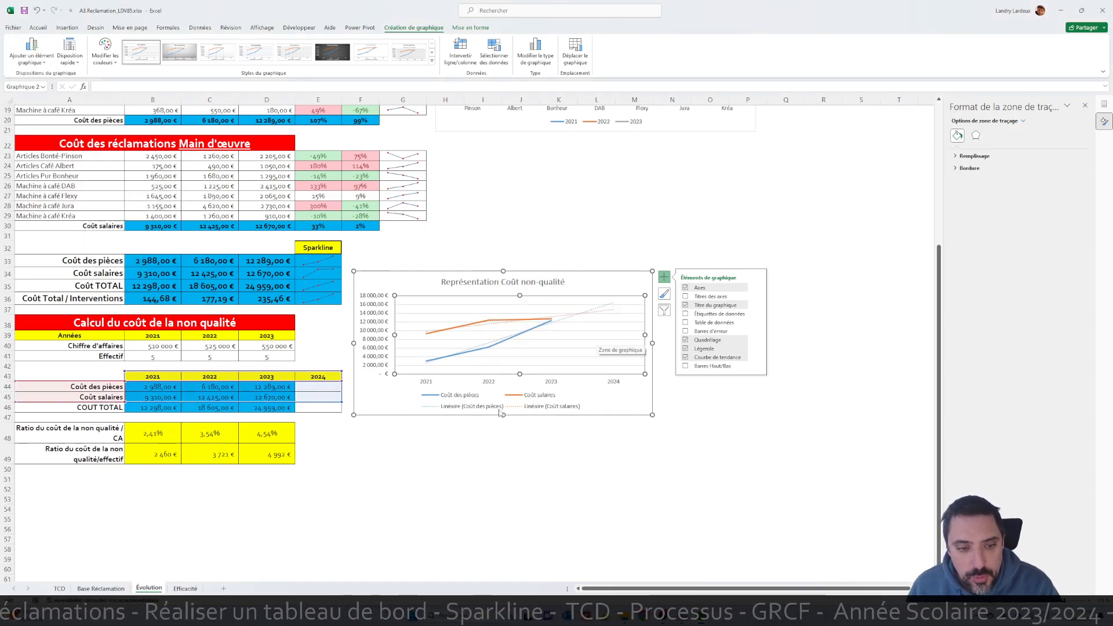
drag(503, 417, 502, 463)
click(634, 226)
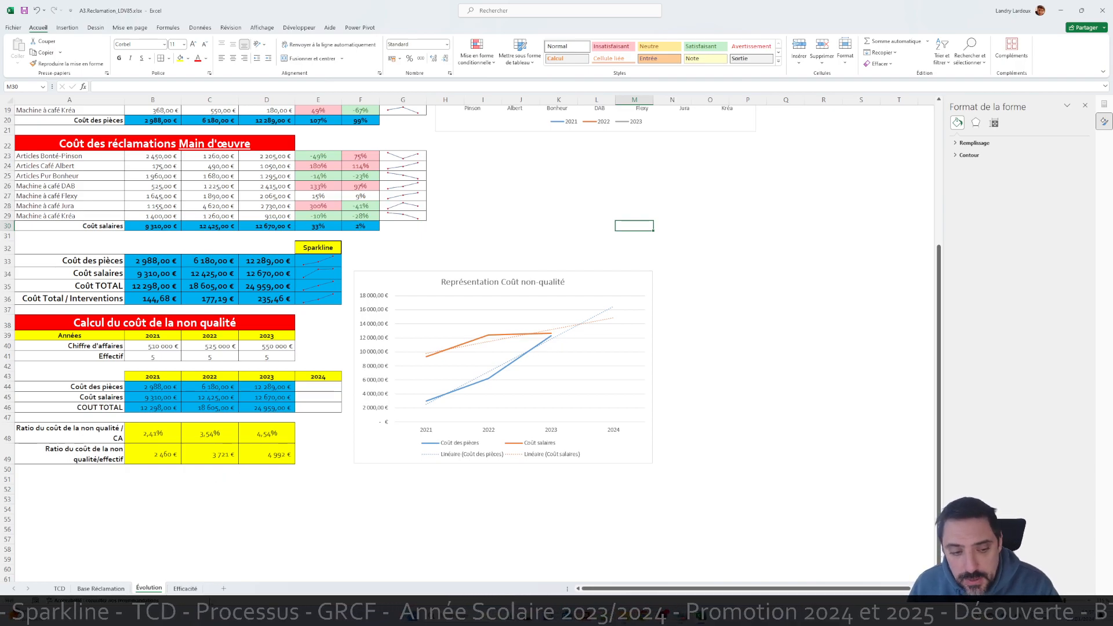
Step: Open the Efficacité sheet, and switch to PDF-XChange Viewer to read the Partie III instructions for it
click(191, 589)
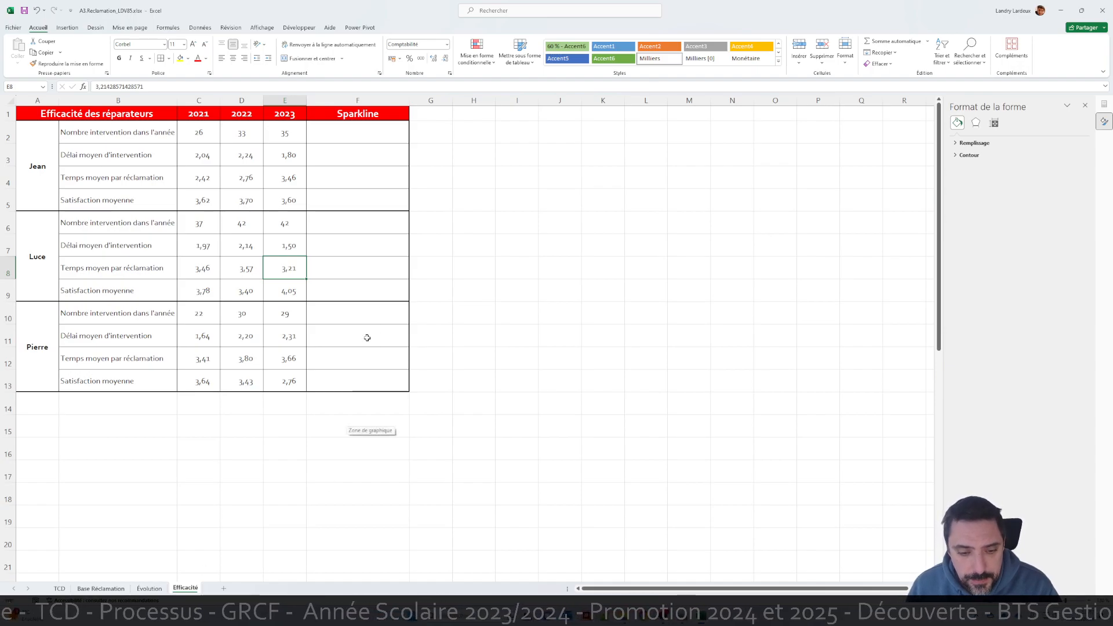
click(723, 613)
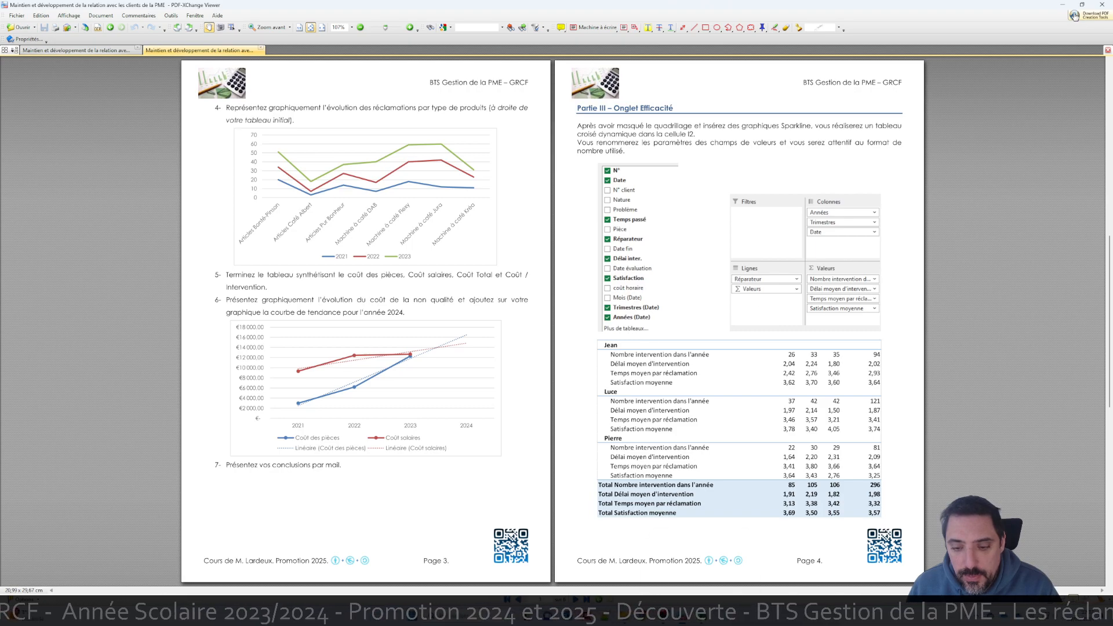
Step: Switch to Excel, insert a line sparkline with markers in F2 from C2:E2, and fill it down to F5
key(alt+Tab)
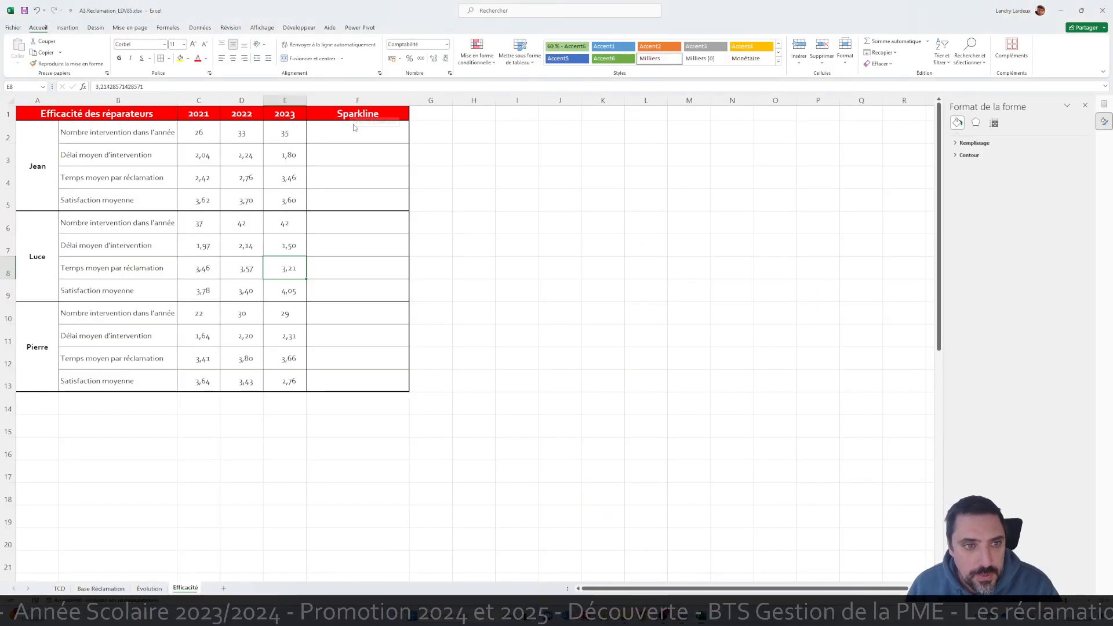
click(392, 138)
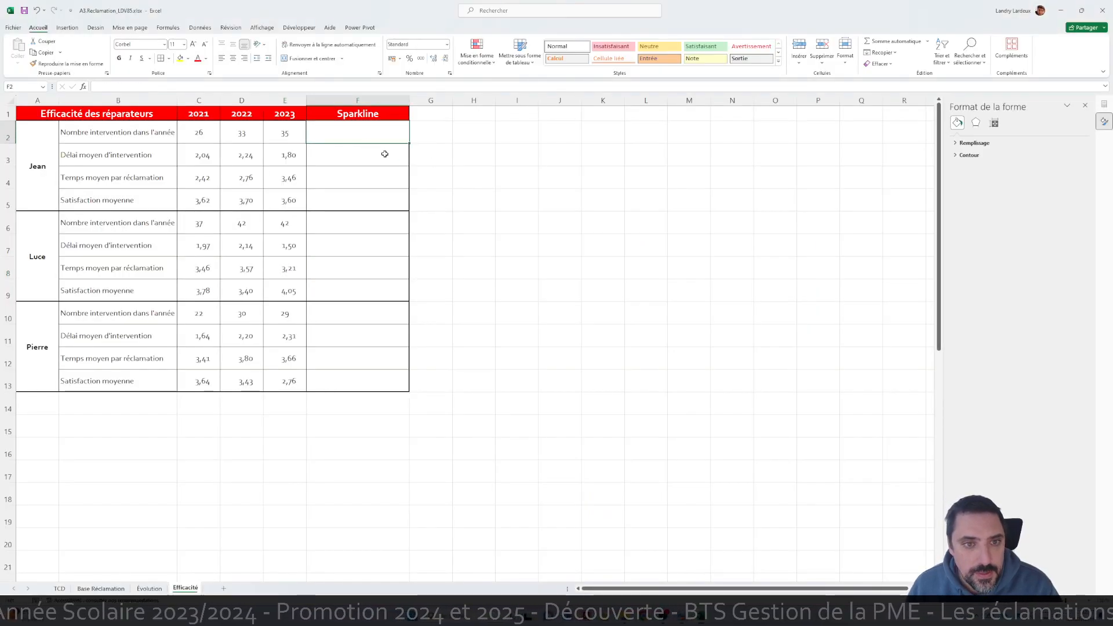
click(68, 27)
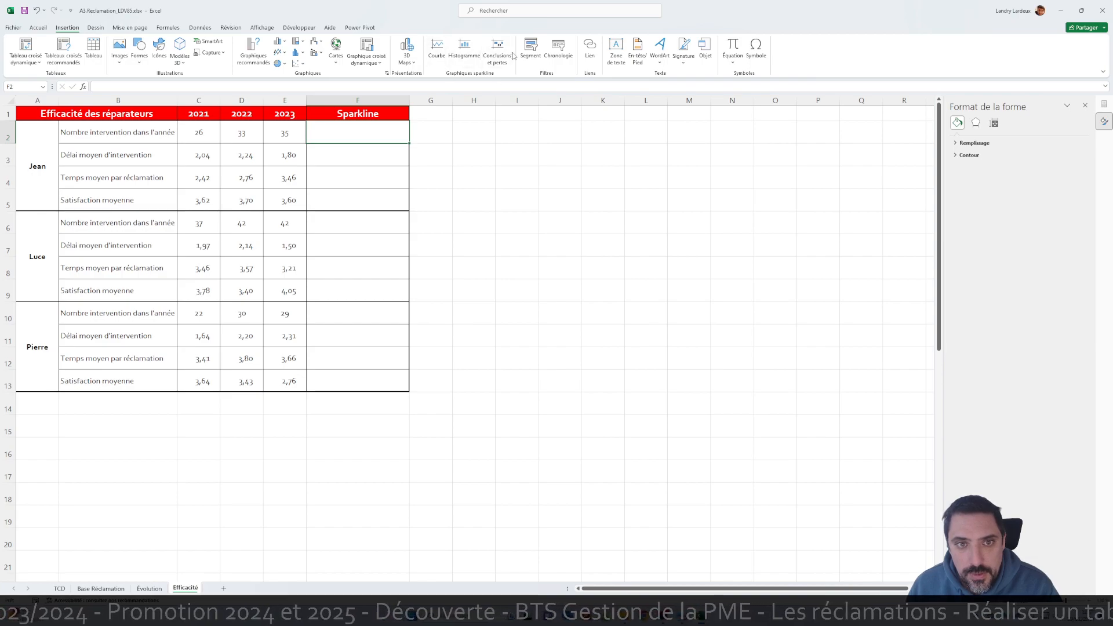
click(433, 51)
click(639, 251)
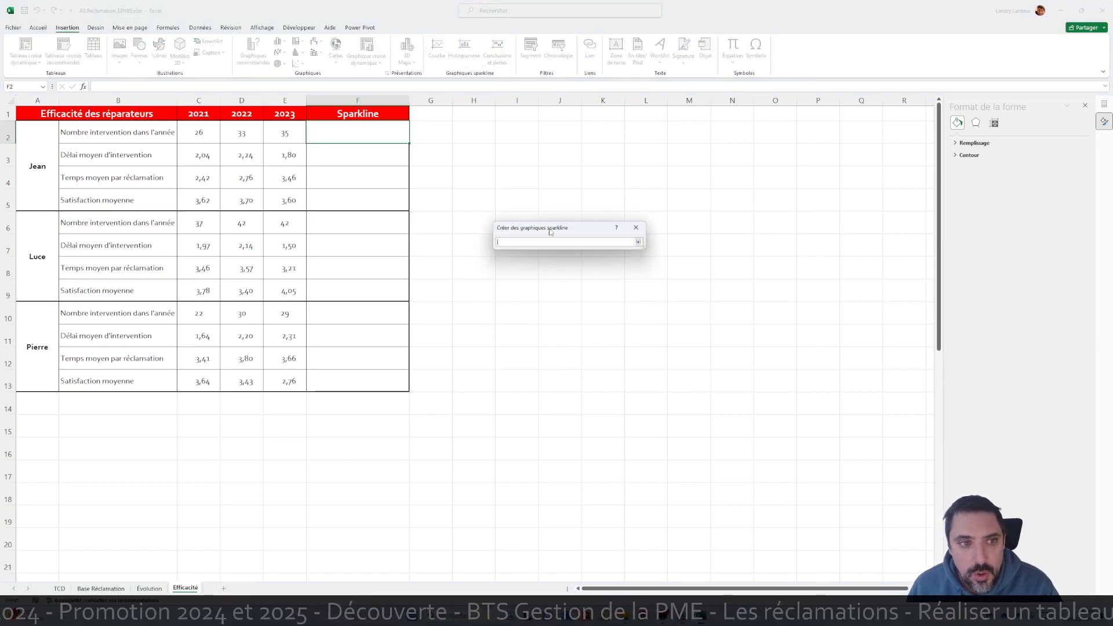
drag(207, 128, 284, 133)
click(638, 241)
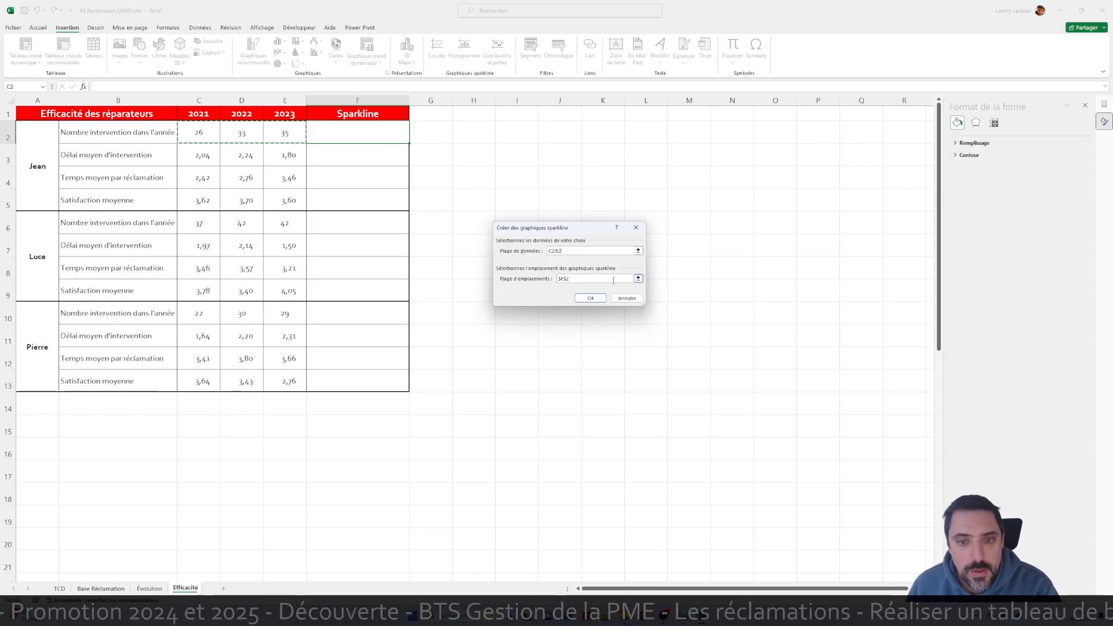
click(591, 298)
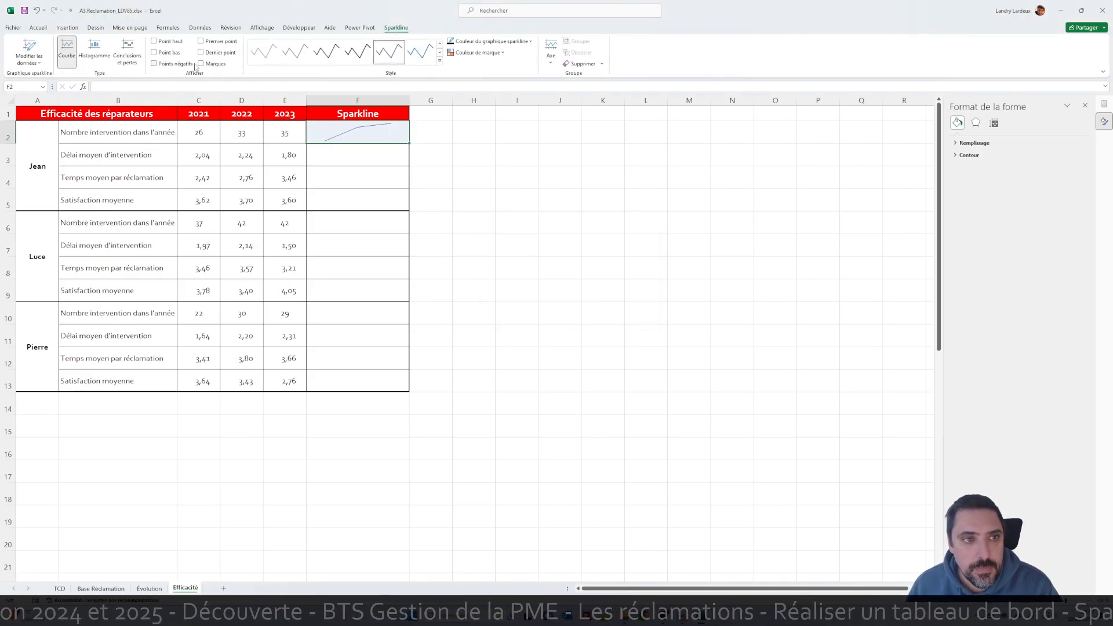
drag(409, 145, 415, 209)
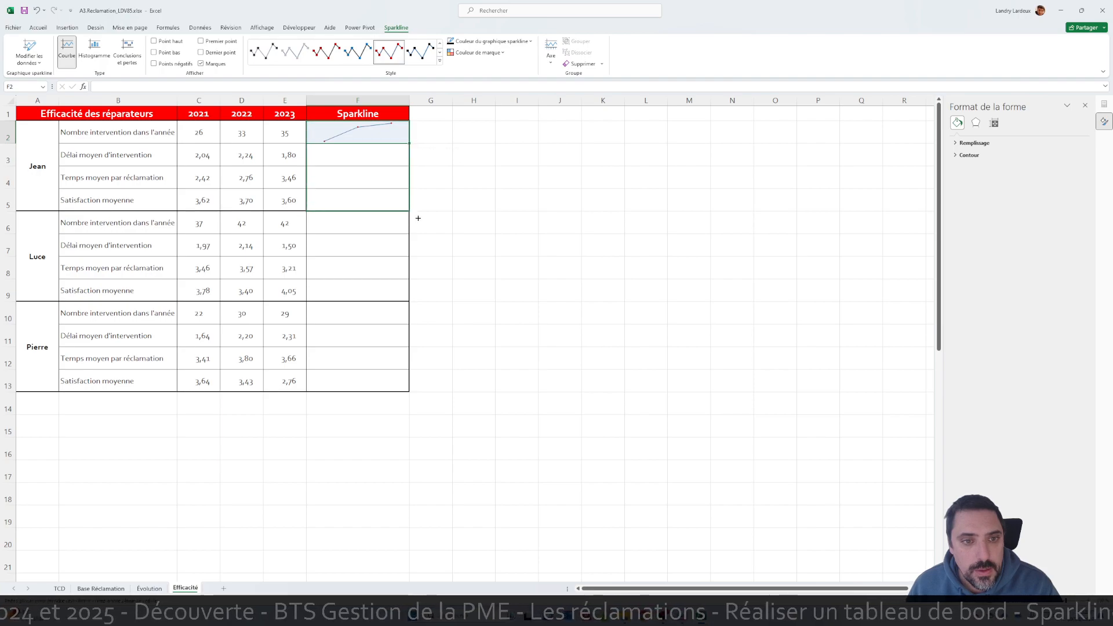
click(517, 223)
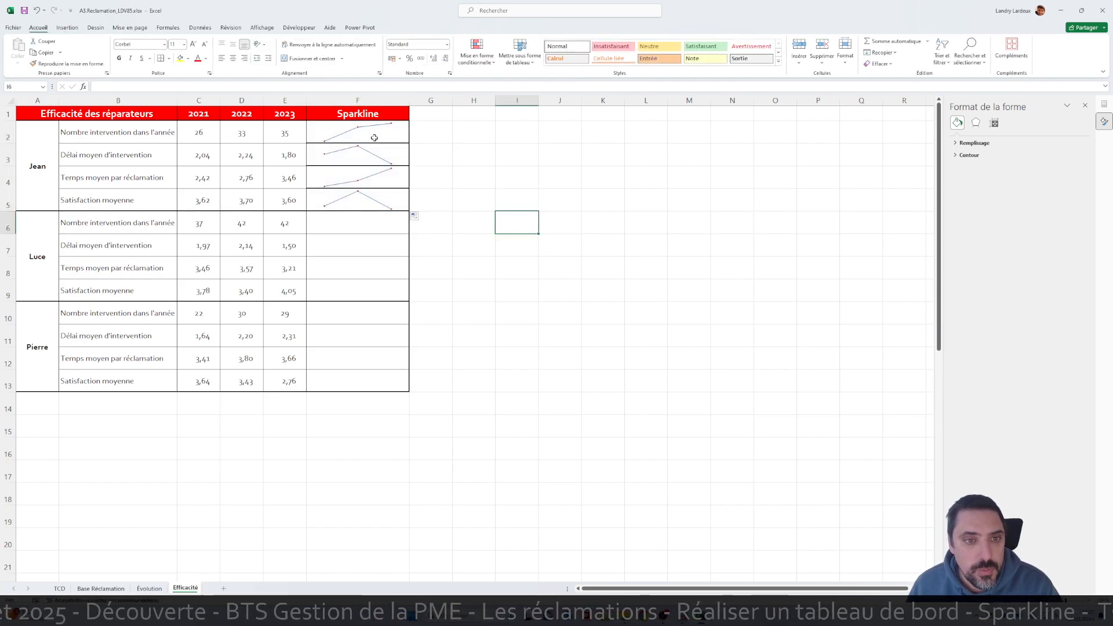
Step: Remove the horizontal borders between the sparkline cells F2:F5
drag(333, 130, 360, 198)
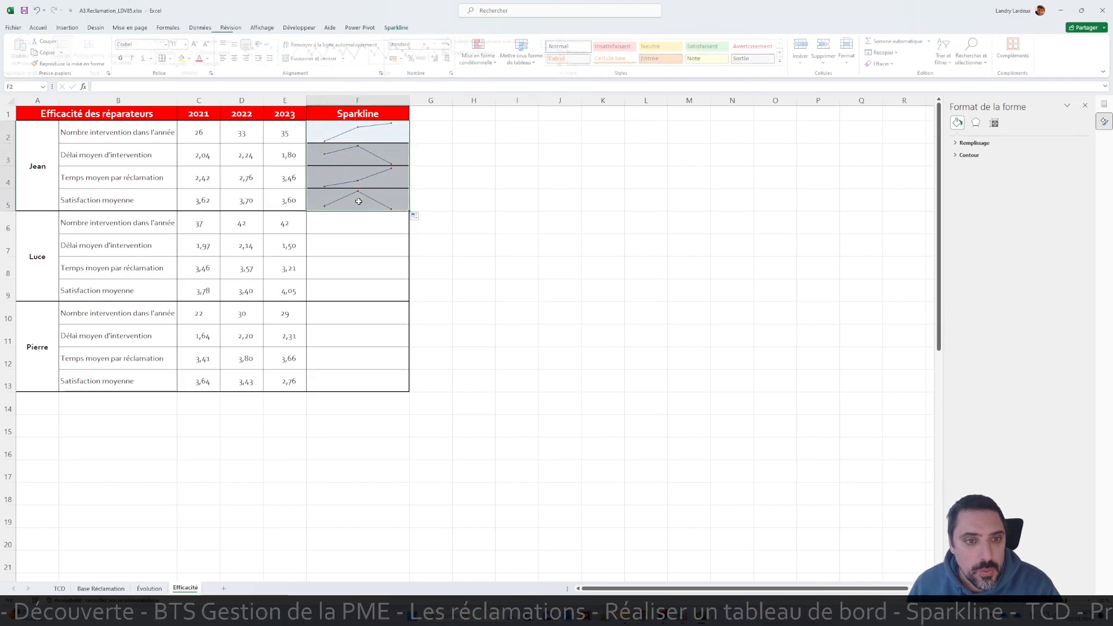
click(45, 29)
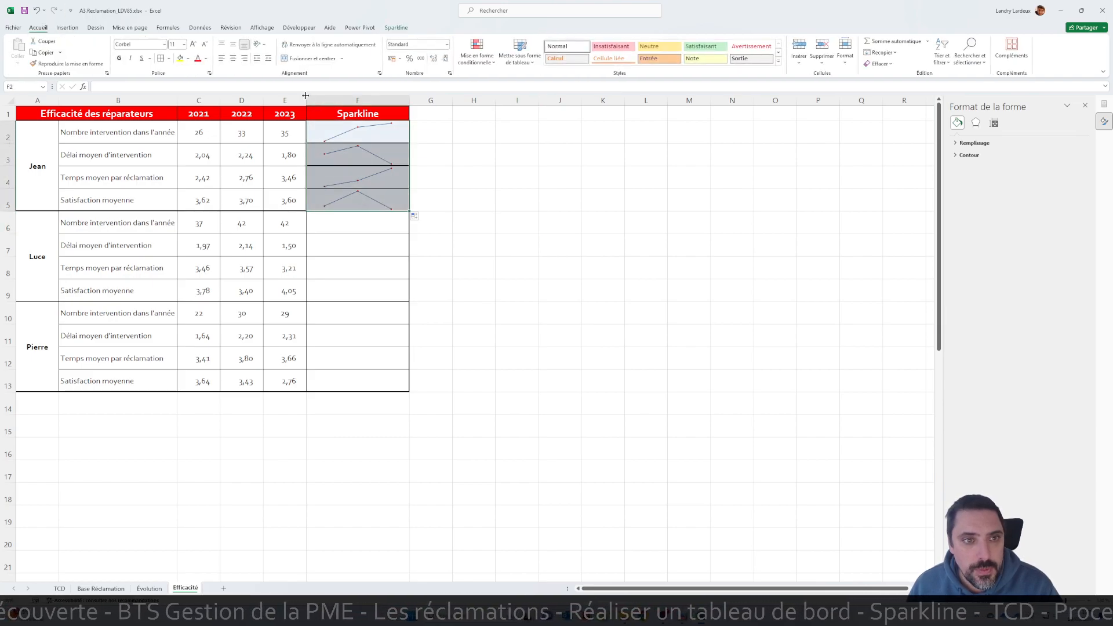
click(209, 73)
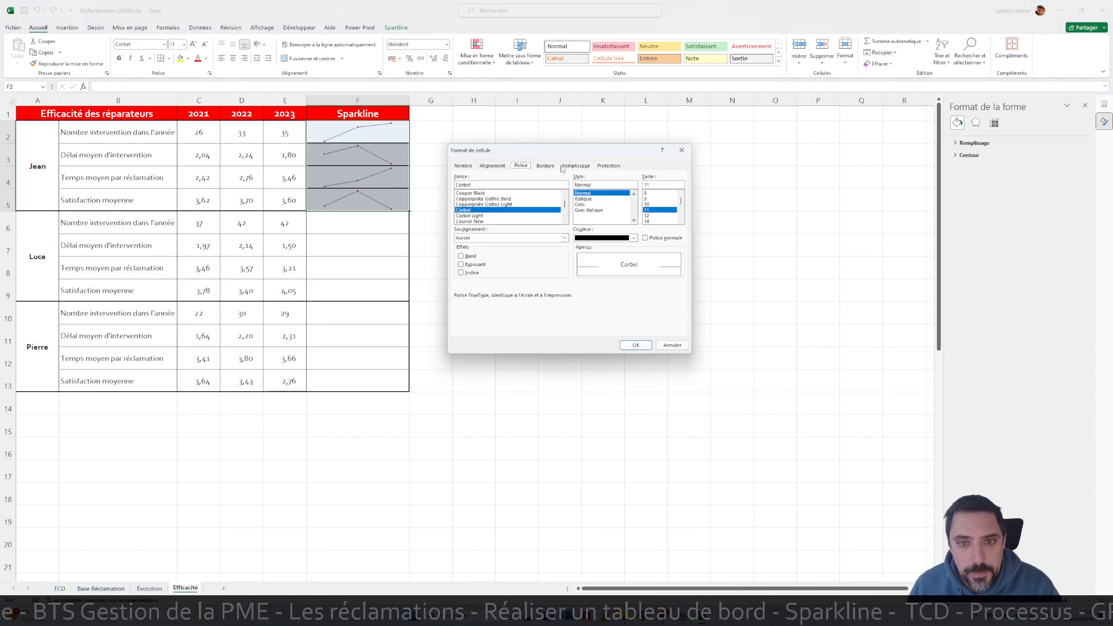
click(545, 166)
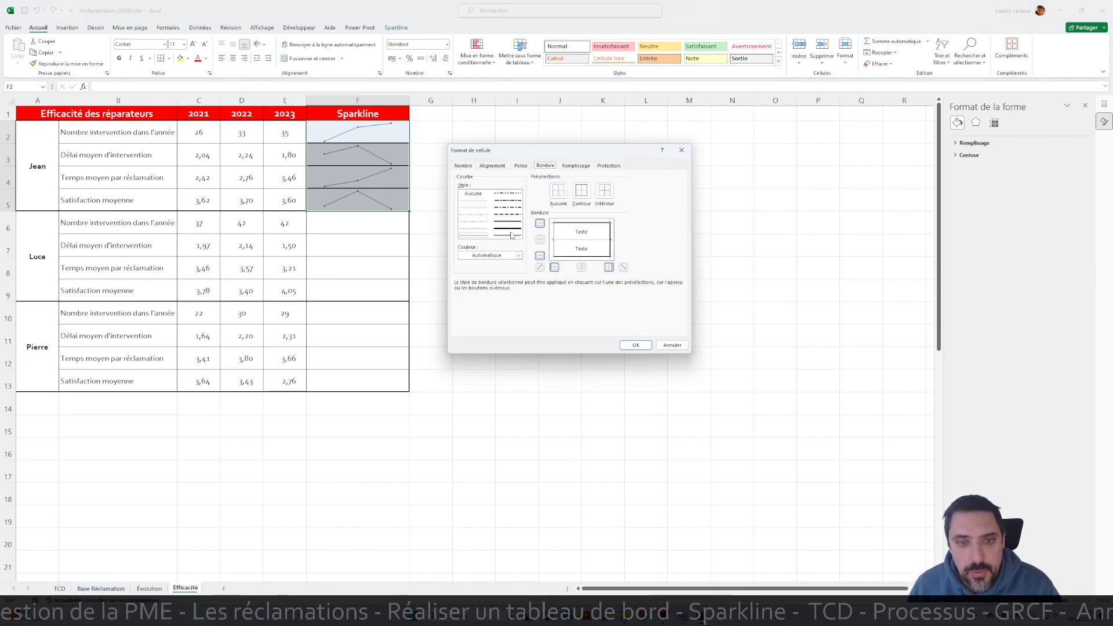
click(568, 224)
click(588, 256)
click(583, 240)
click(636, 345)
click(575, 292)
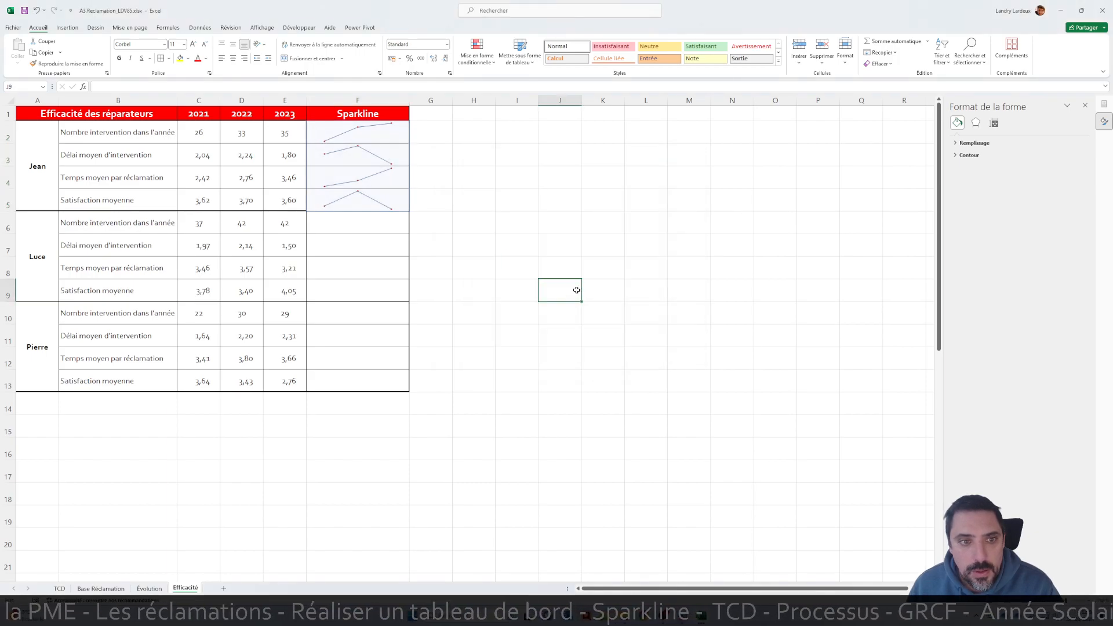
drag(600, 243, 545, 240)
click(364, 115)
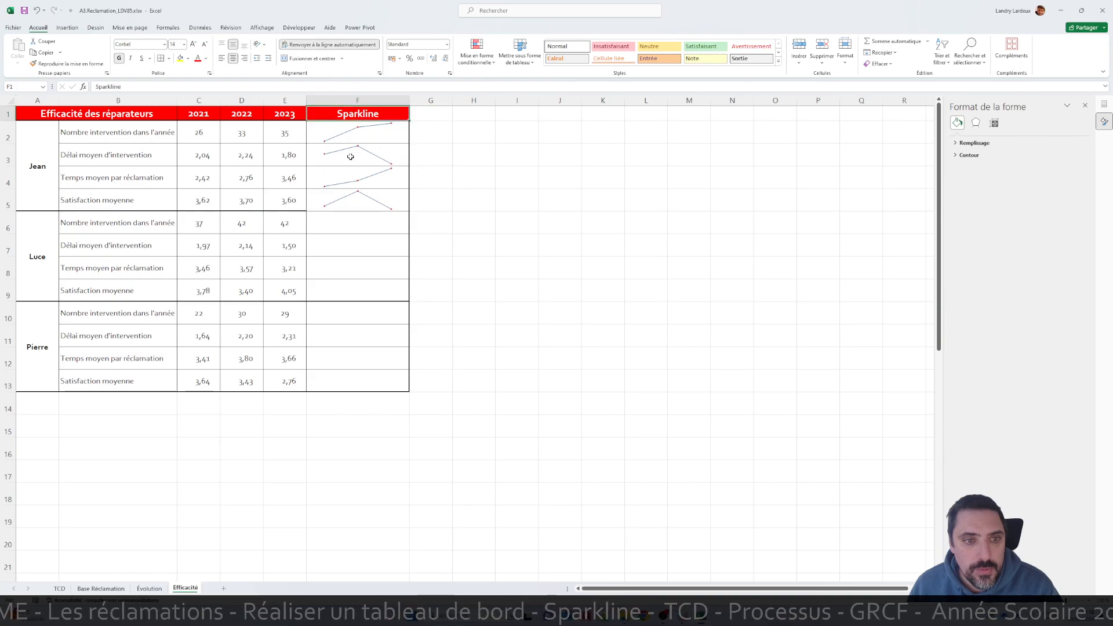
Step: Apply a thick outside border around the sparkline cells F2:F5
drag(339, 132, 348, 200)
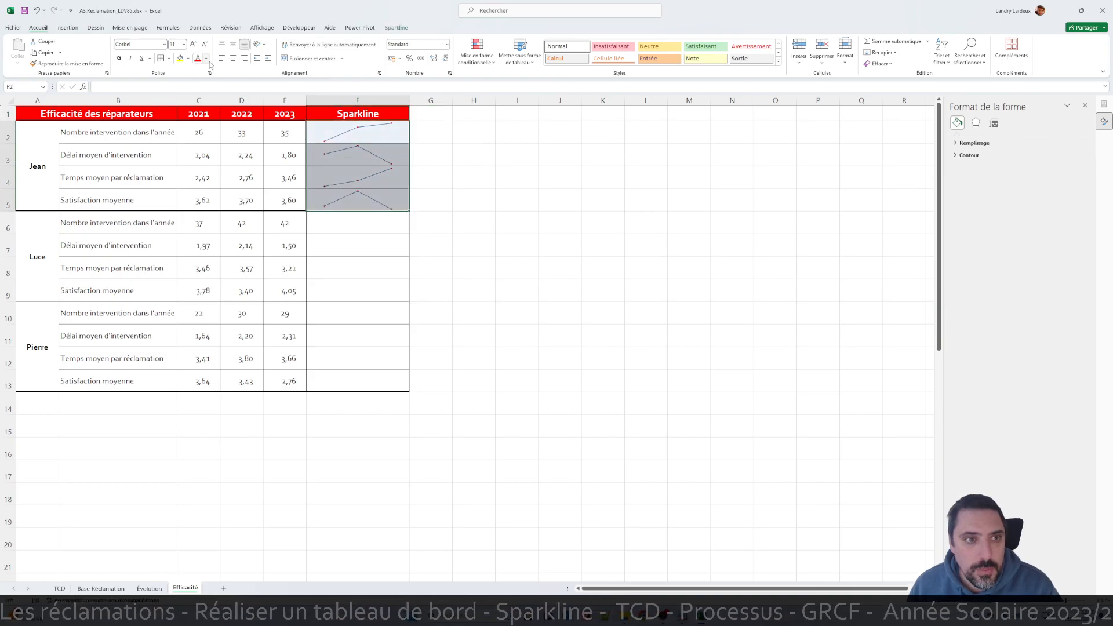
click(168, 58)
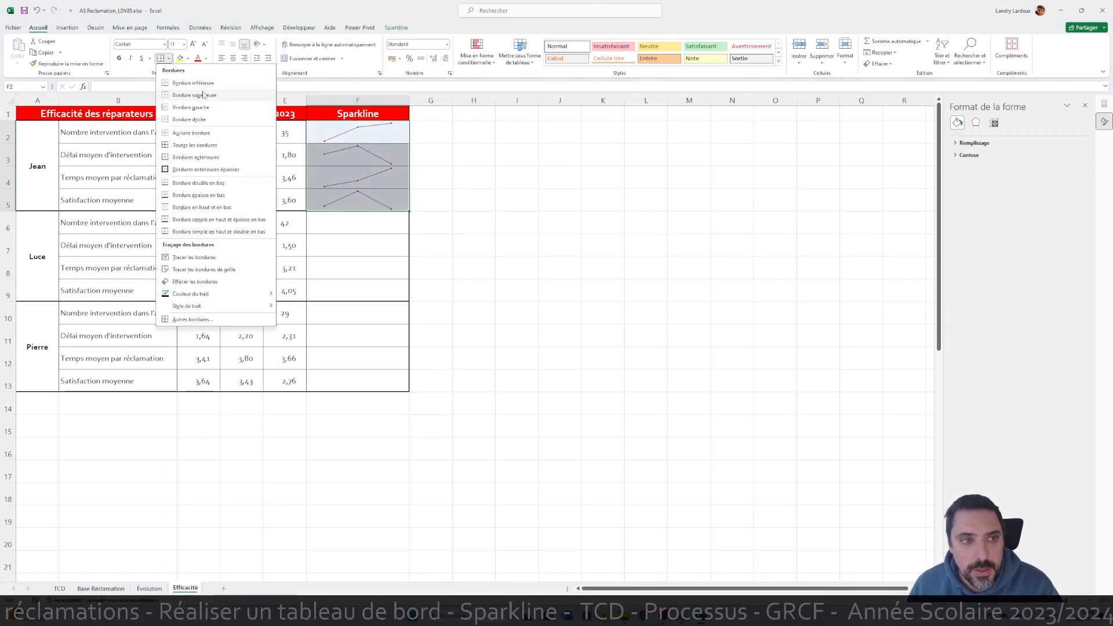
click(203, 165)
click(434, 178)
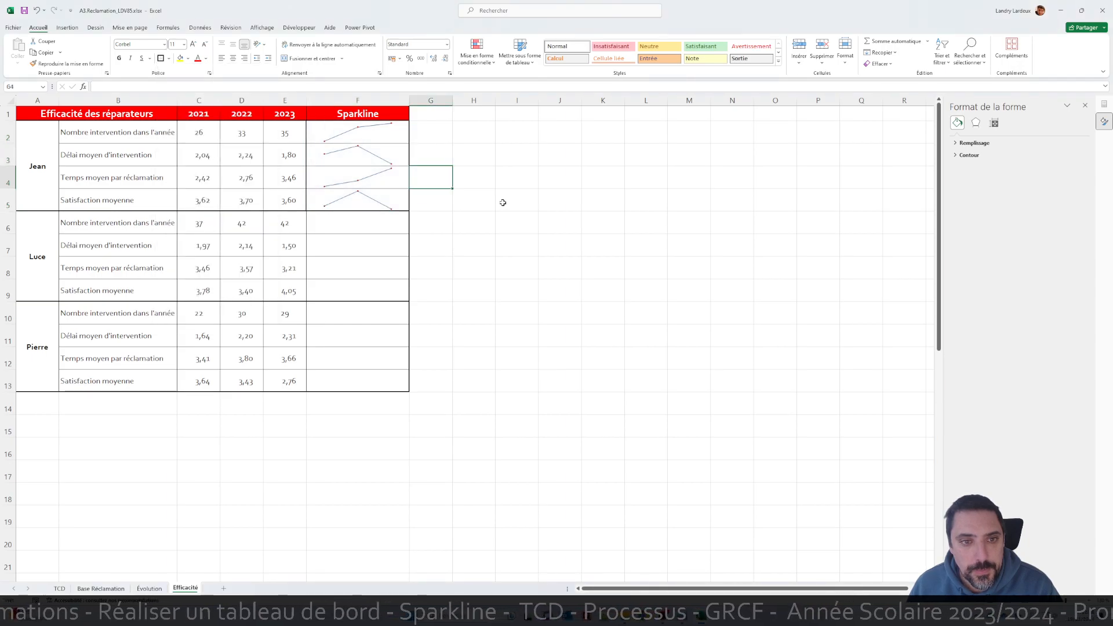
Step: Copy Jean's sparklines in F2:F5 to Luce's rows F6:F9 and Pierre's rows F10:F13
drag(345, 132, 357, 199)
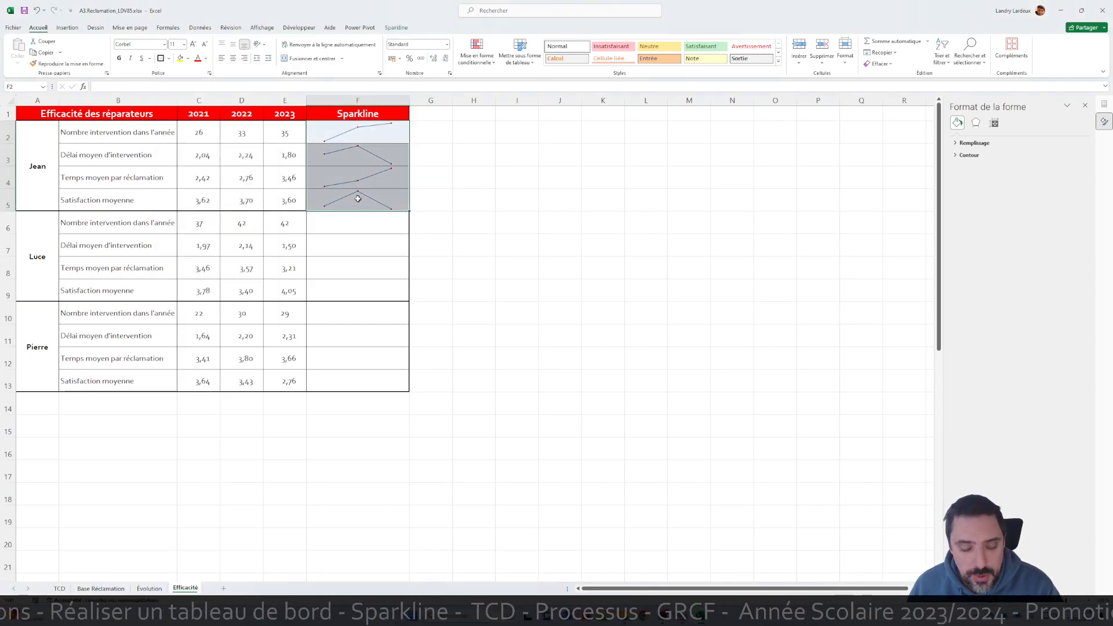
key(ctrl+c)
click(365, 221)
key(ctrl+v)
click(396, 310)
key(ctrl+v)
click(473, 267)
key(Escape)
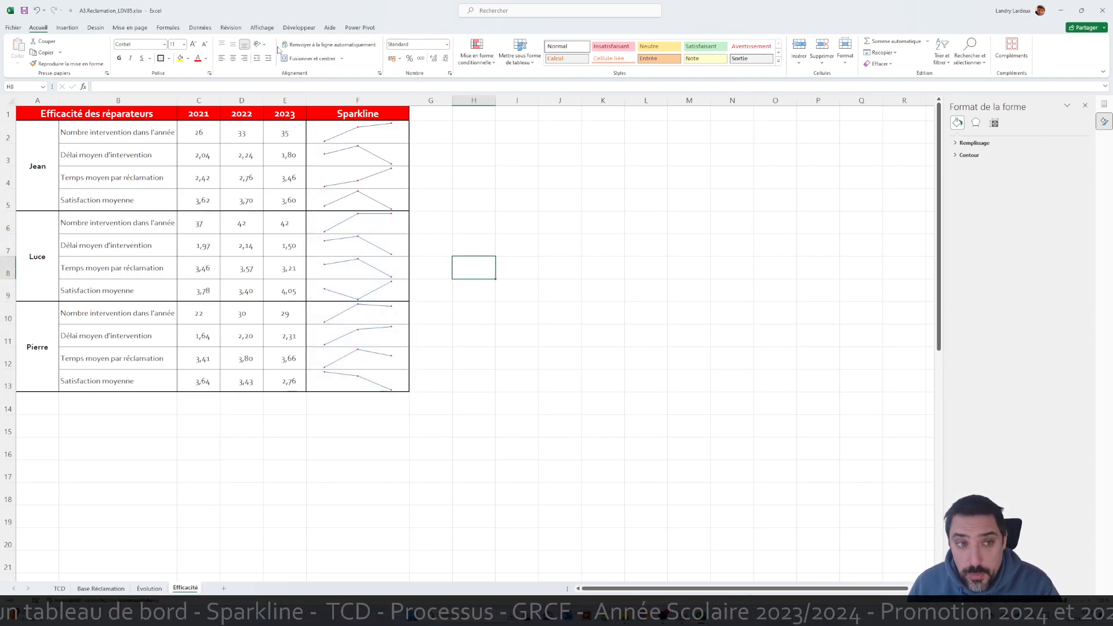
Step: Hide the gridlines on the Efficacité sheet and select cell I2
click(266, 28)
click(119, 53)
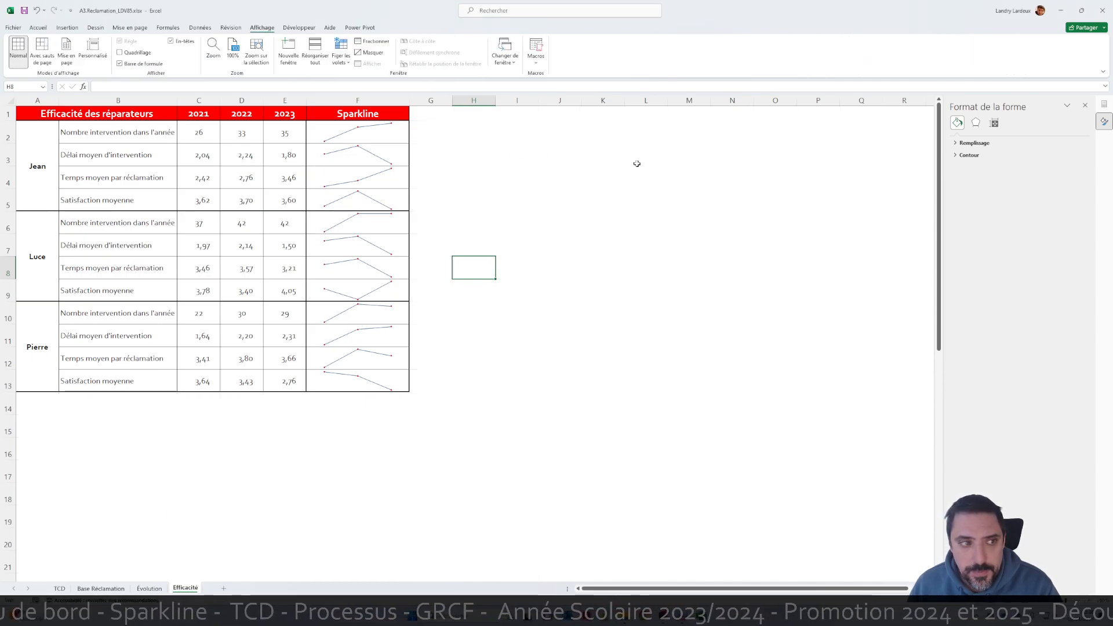
click(515, 123)
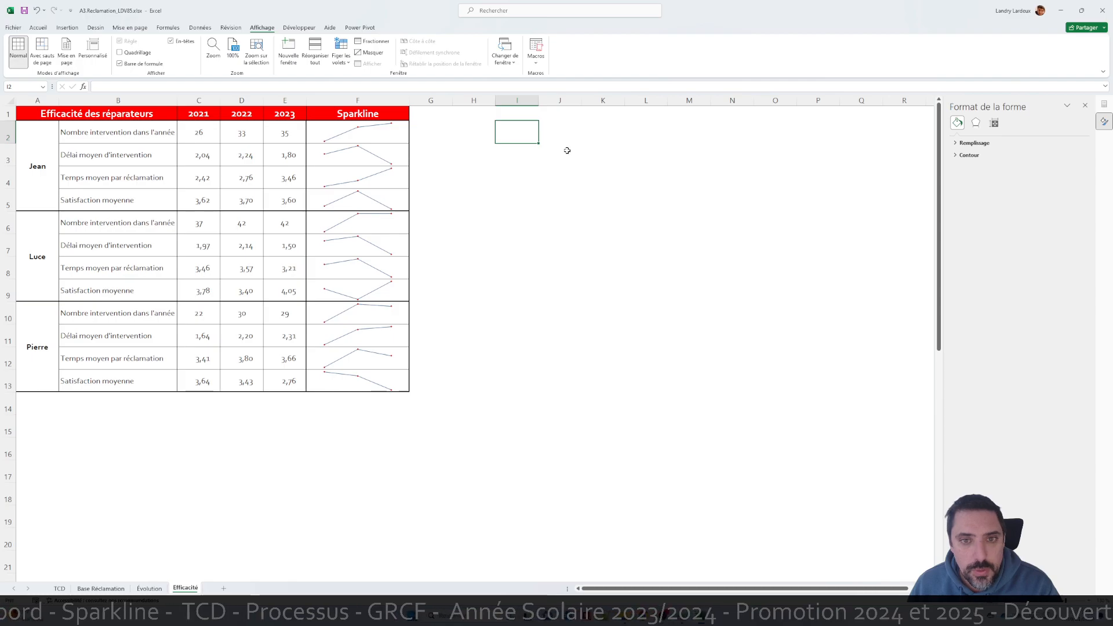
Step: Create a pivot table from the Base Réclamation data, placed on the existing Efficacité sheet at cell I2
click(101, 588)
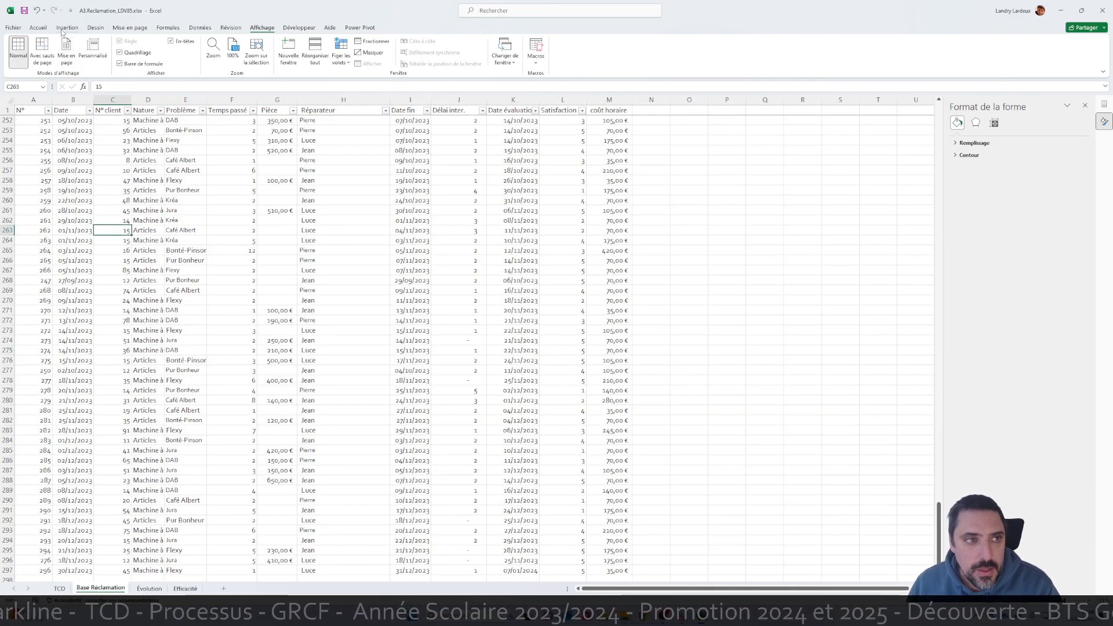
click(67, 28)
click(25, 47)
click(514, 270)
click(655, 278)
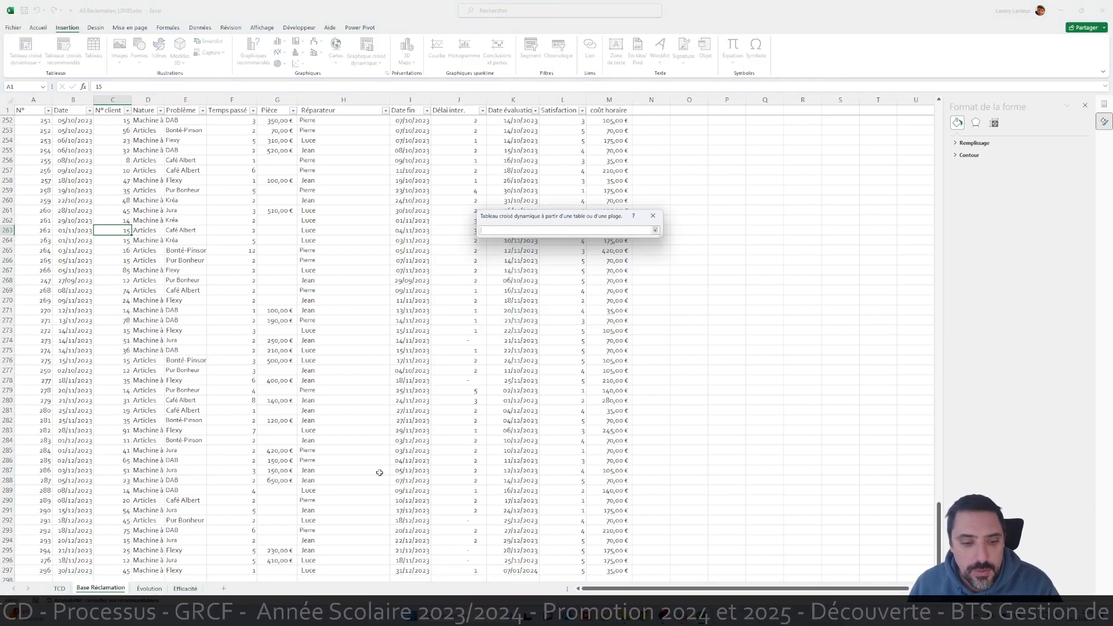
click(185, 588)
click(515, 132)
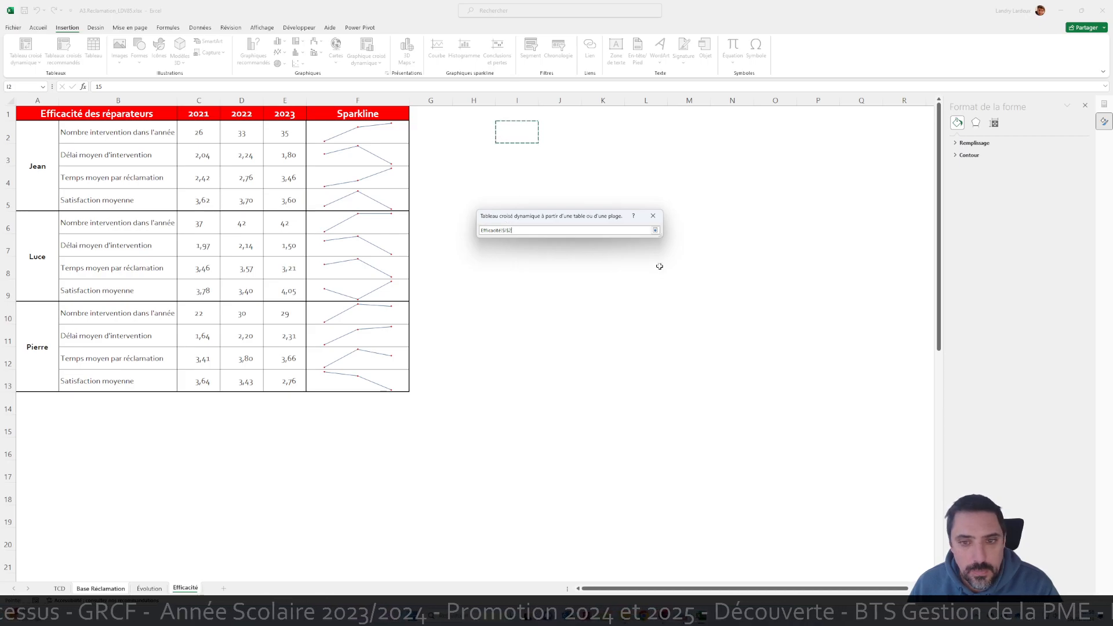
click(655, 231)
click(604, 308)
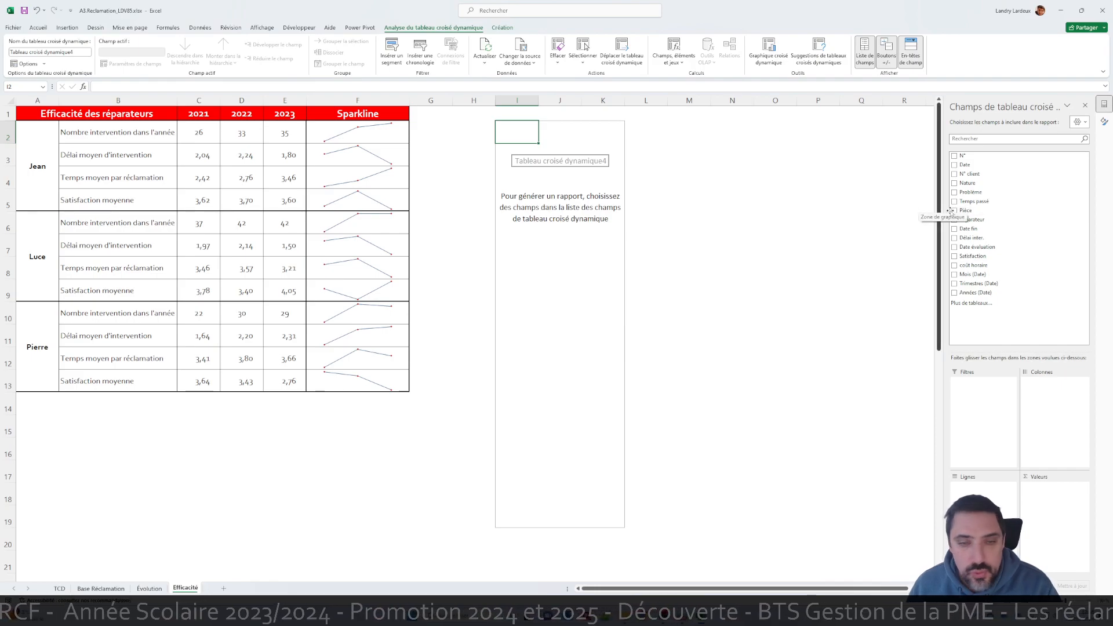
Step: Check the pivot layout in the PDF instructions, and put Réparateur in the rows and Date in the columns in Excel
click(700, 614)
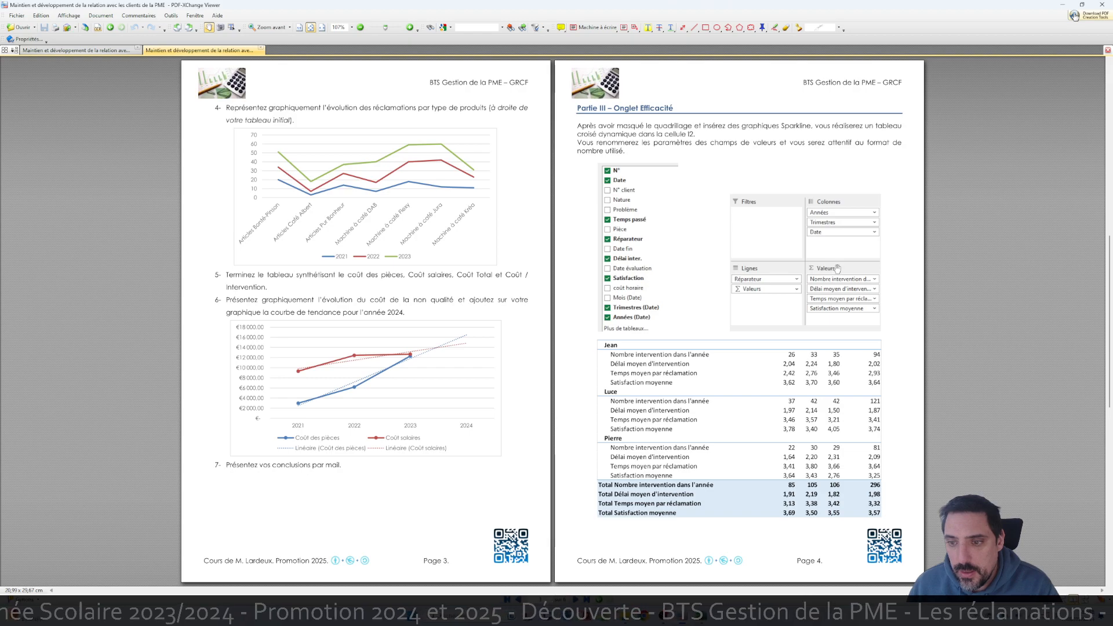
click(684, 614)
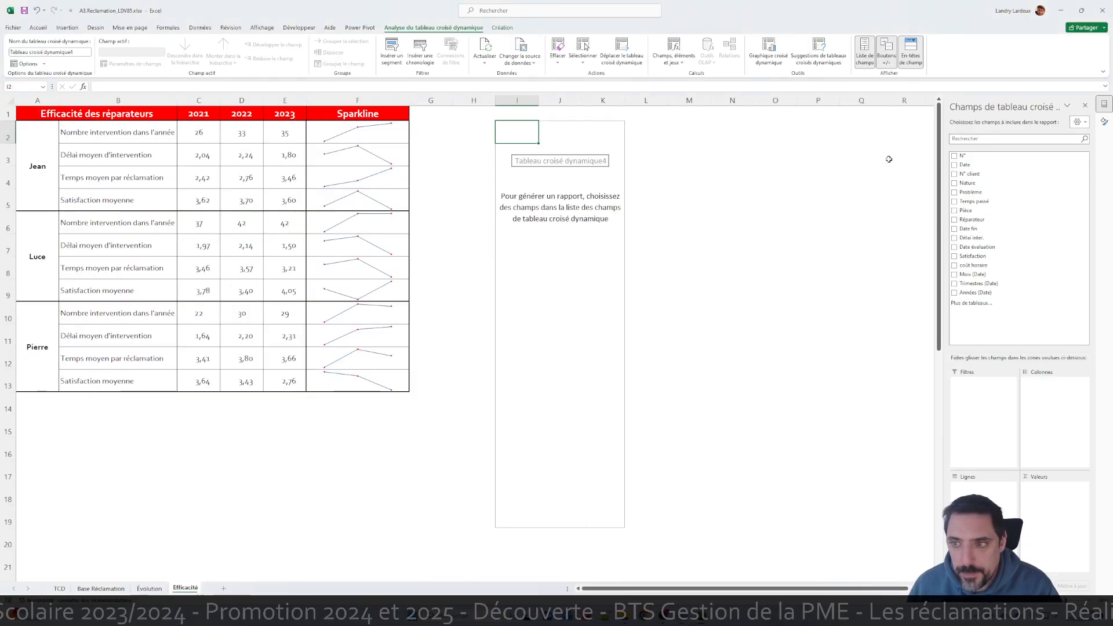
drag(973, 219, 967, 473)
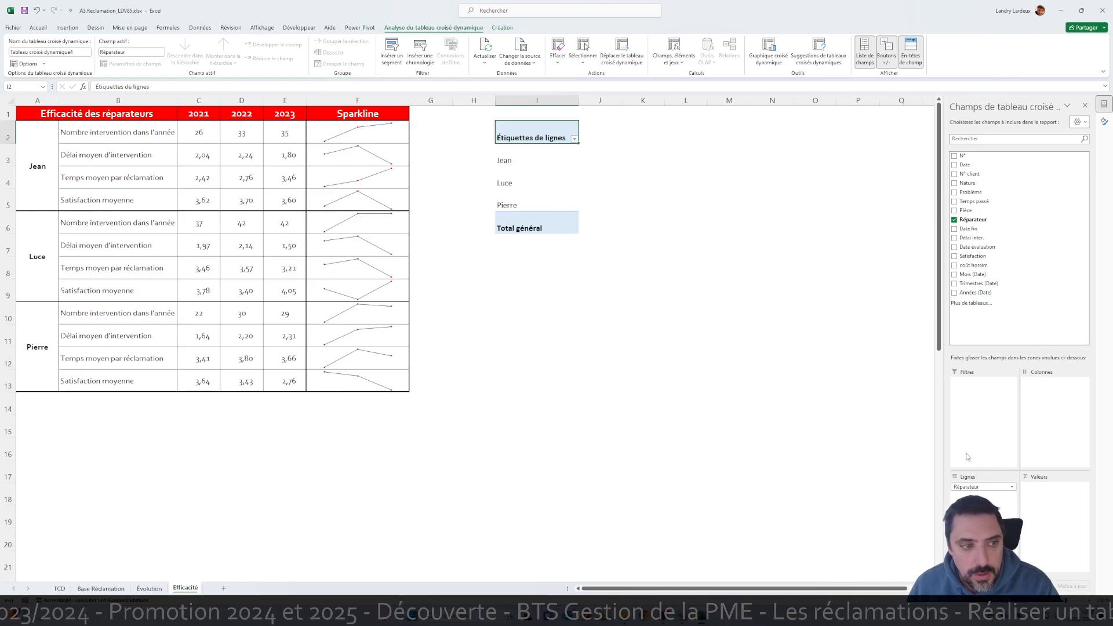
drag(965, 166, 1073, 391)
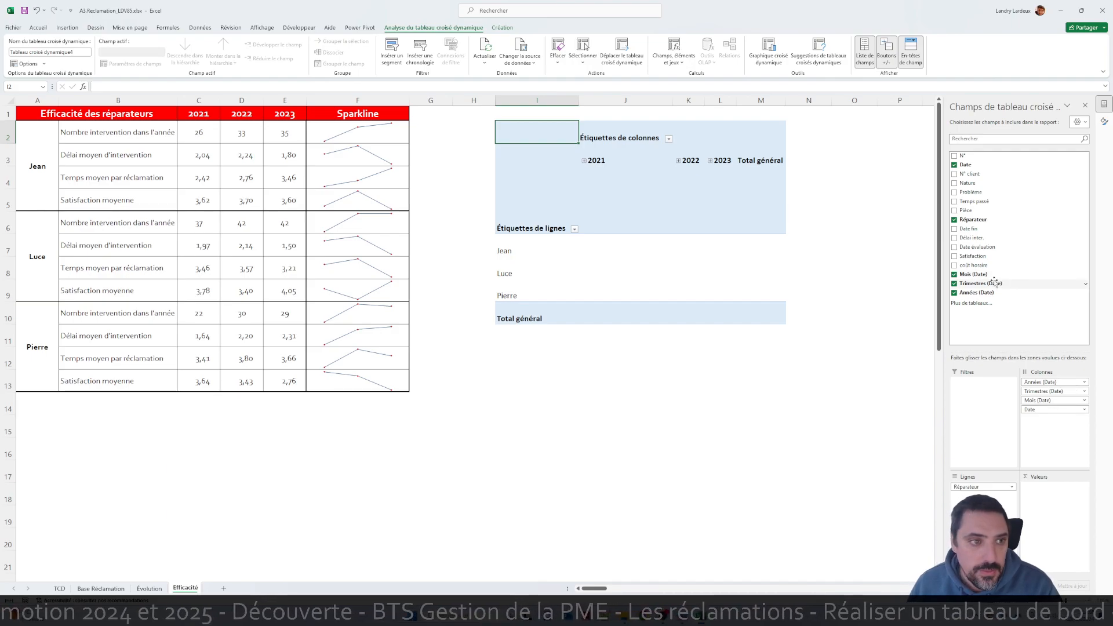
Step: Add N° to the pivot table's values and summarise it by Nombre instead of Somme
drag(963, 156, 1051, 491)
click(1083, 487)
click(1067, 589)
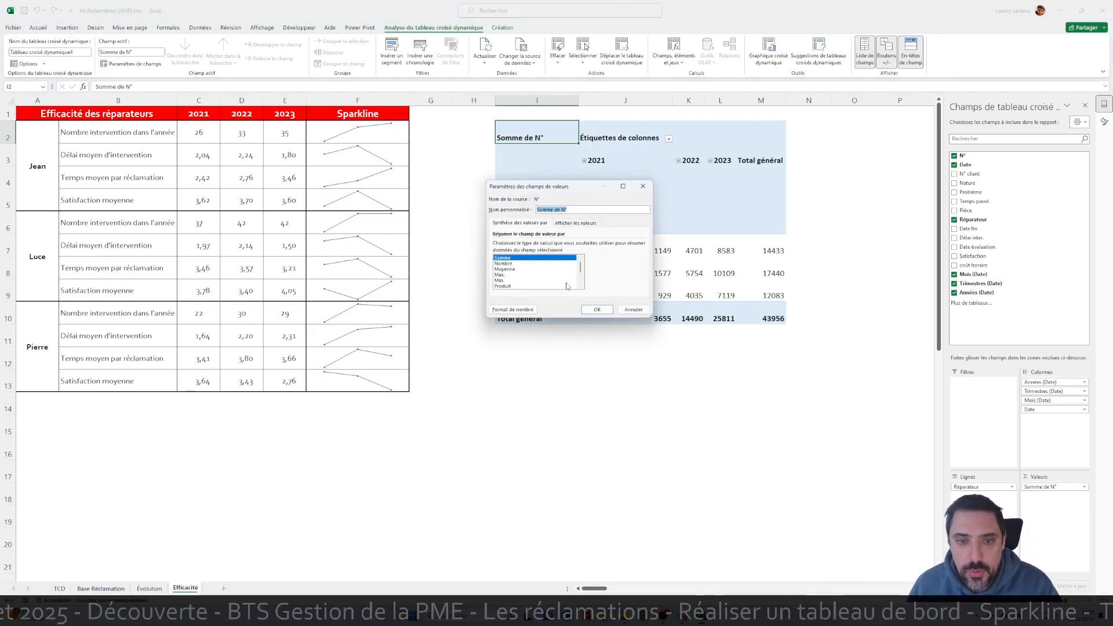
double_click(508, 264)
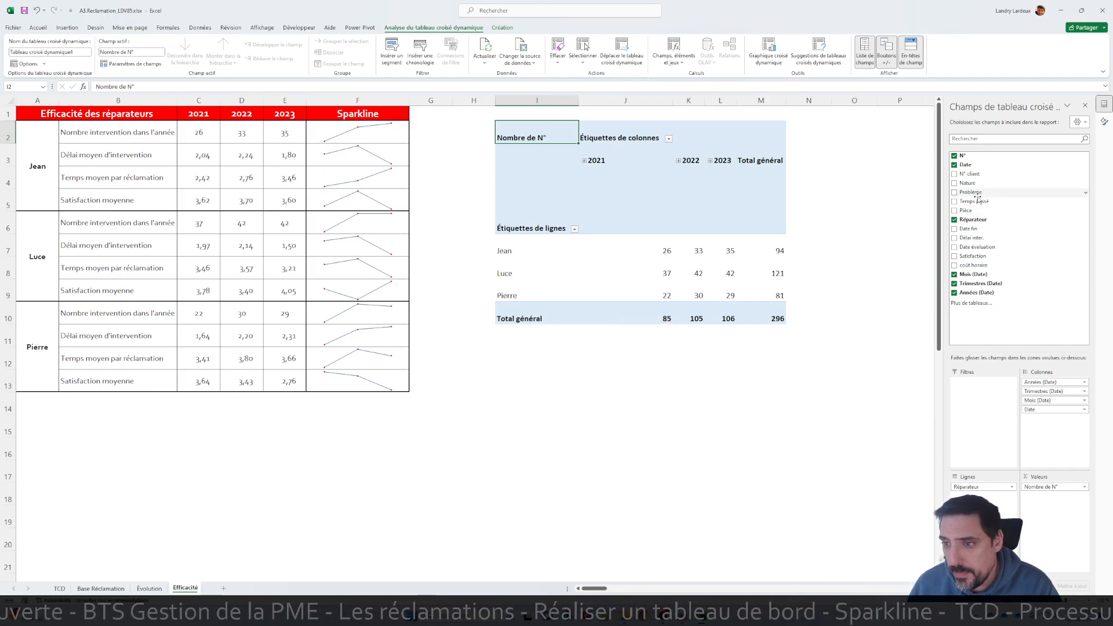
Step: Check the value fields in the PDF instructions, and add Délai inter. twice and Satisfaction to the Excel pivot table's values
click(682, 548)
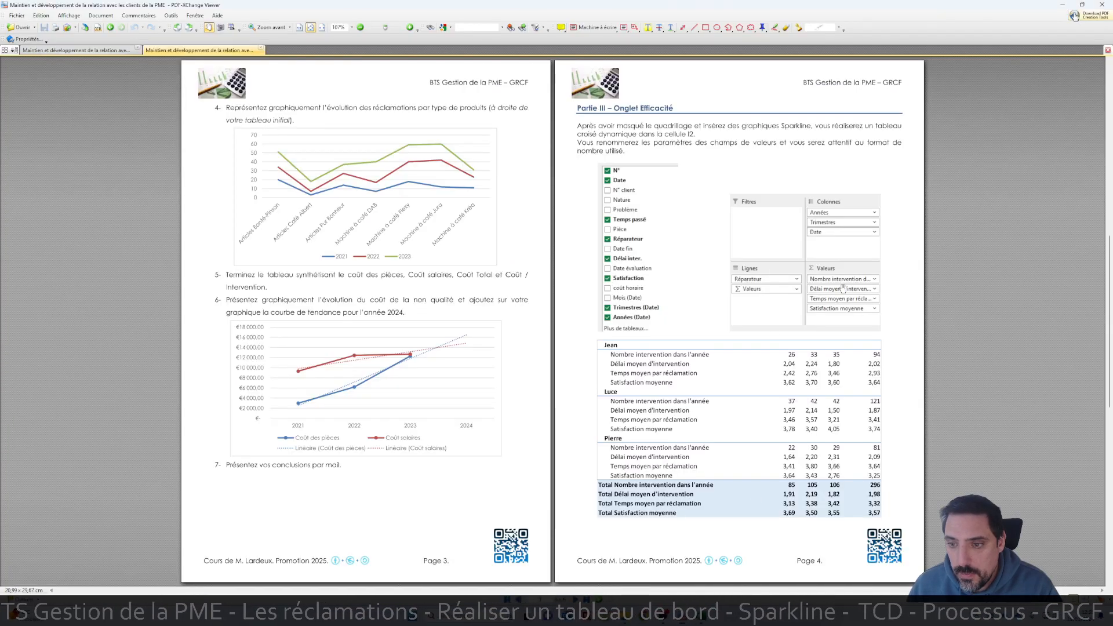
click(703, 618)
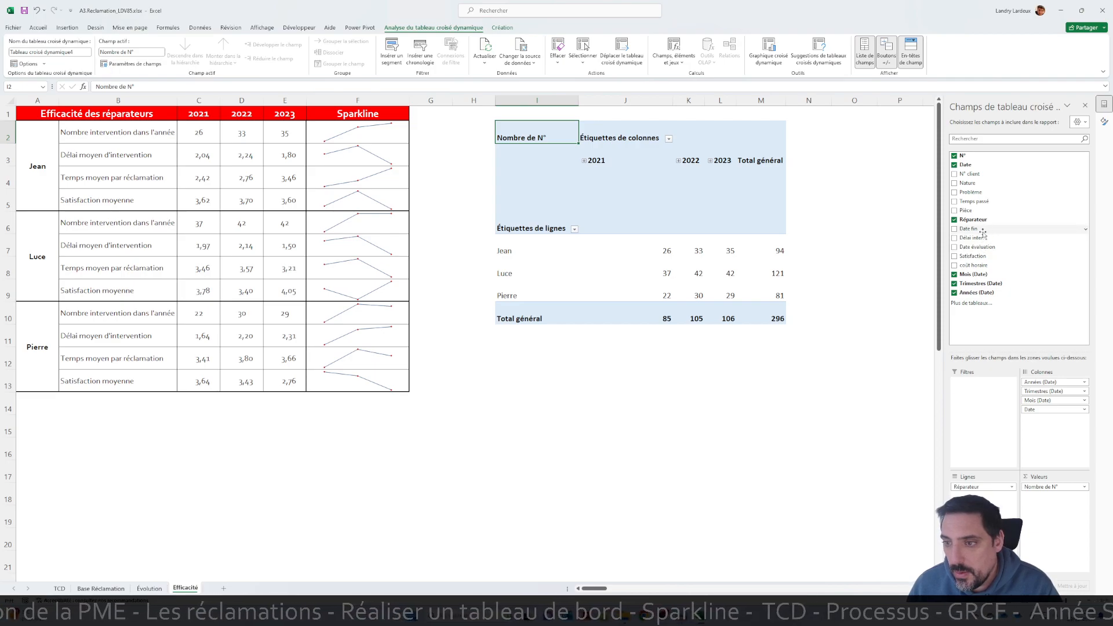
drag(977, 239, 1047, 502)
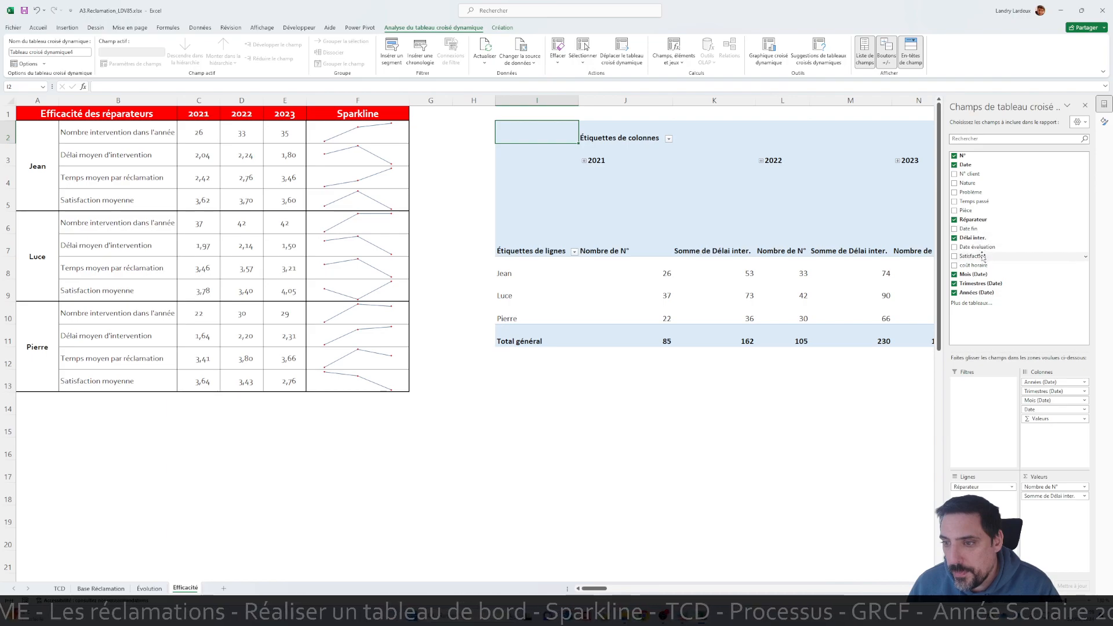
drag(976, 238, 1031, 504)
drag(972, 255, 1063, 511)
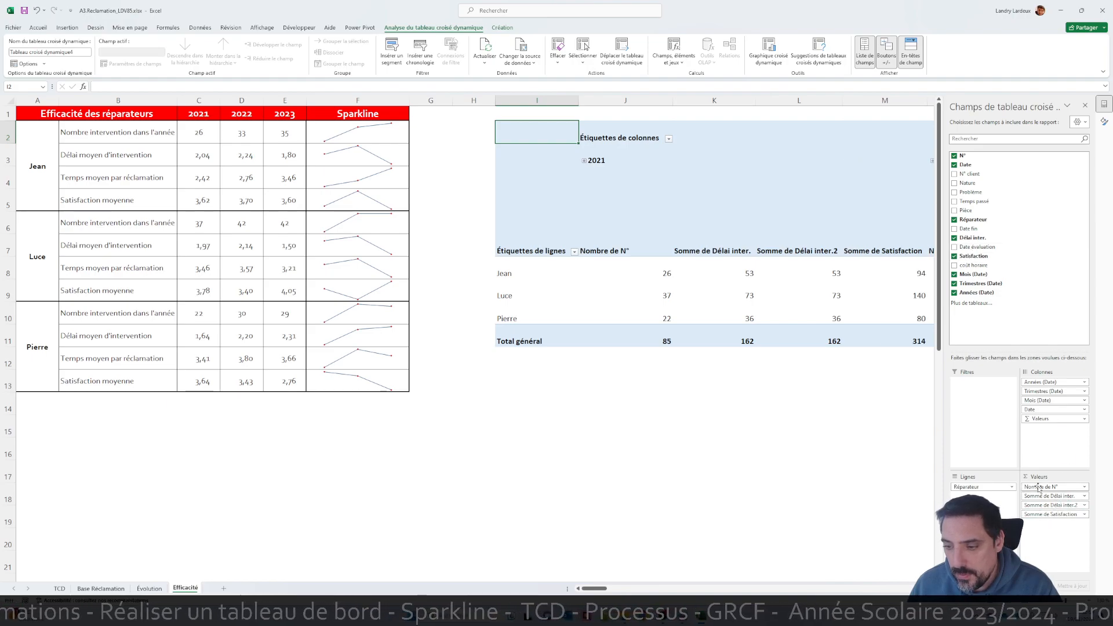
Step: Summarize the first Délai inter. value field in the pivot table by Moyenne instead of a sum
click(1043, 495)
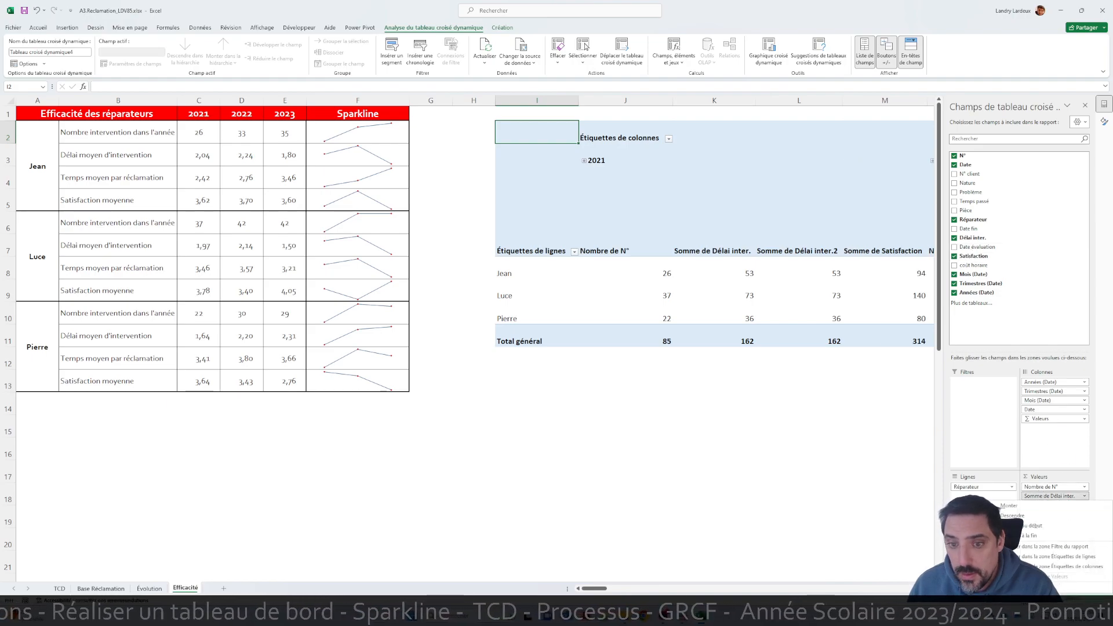
click(1050, 597)
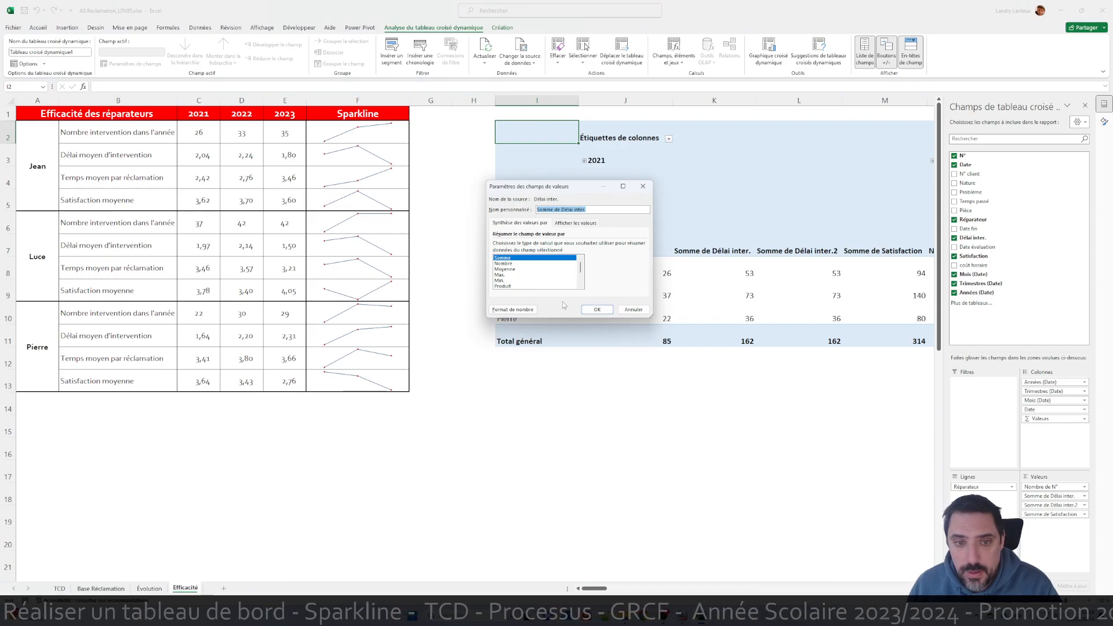
click(510, 269)
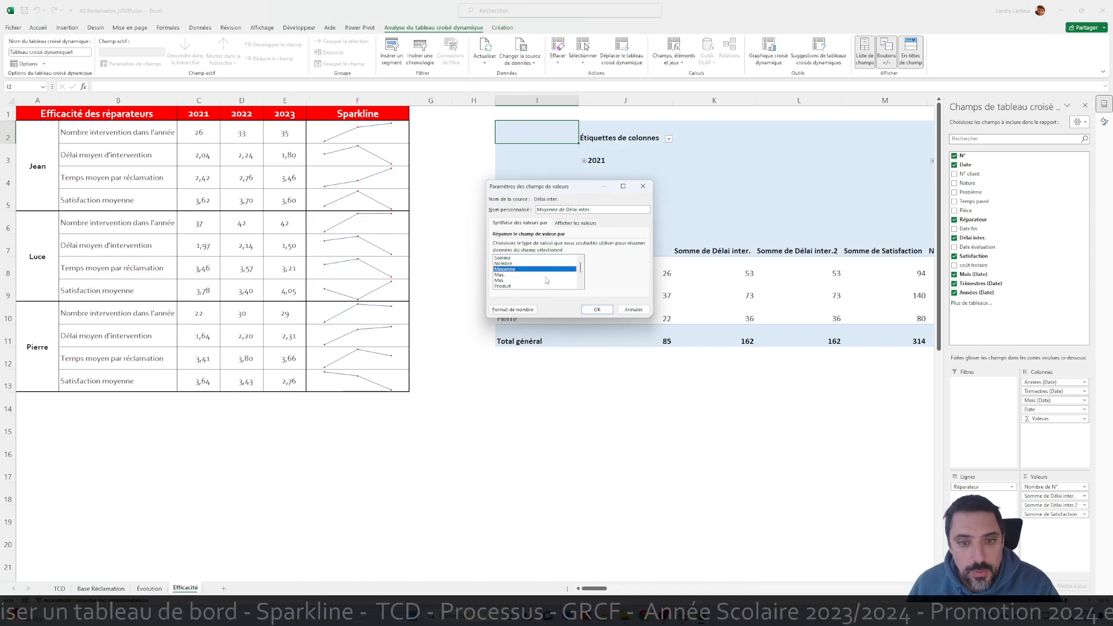
click(597, 309)
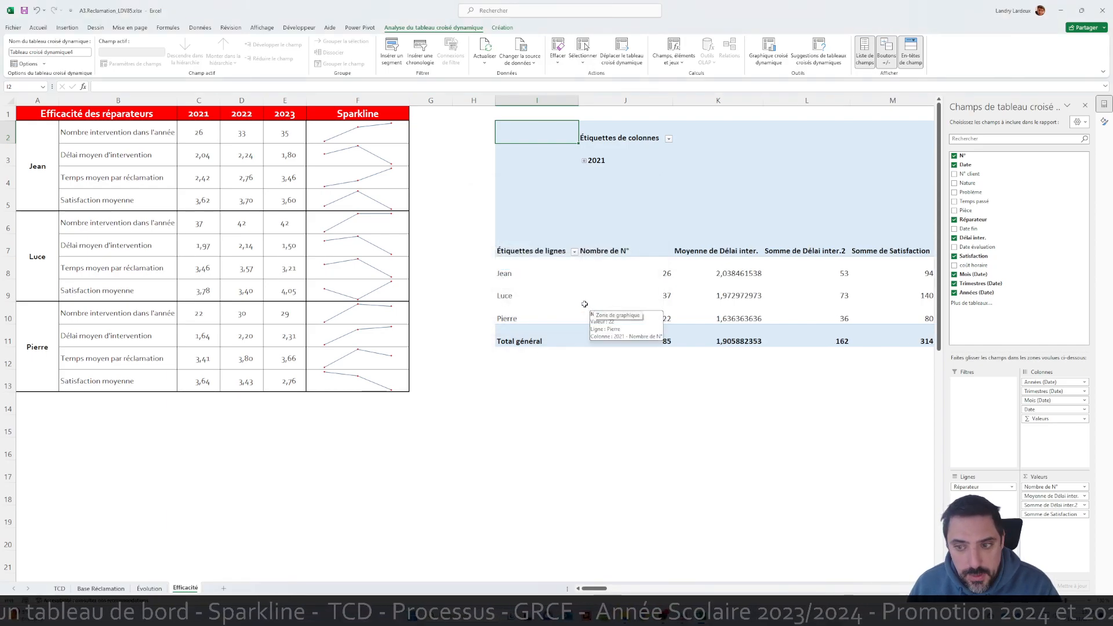
mouse_move(739, 303)
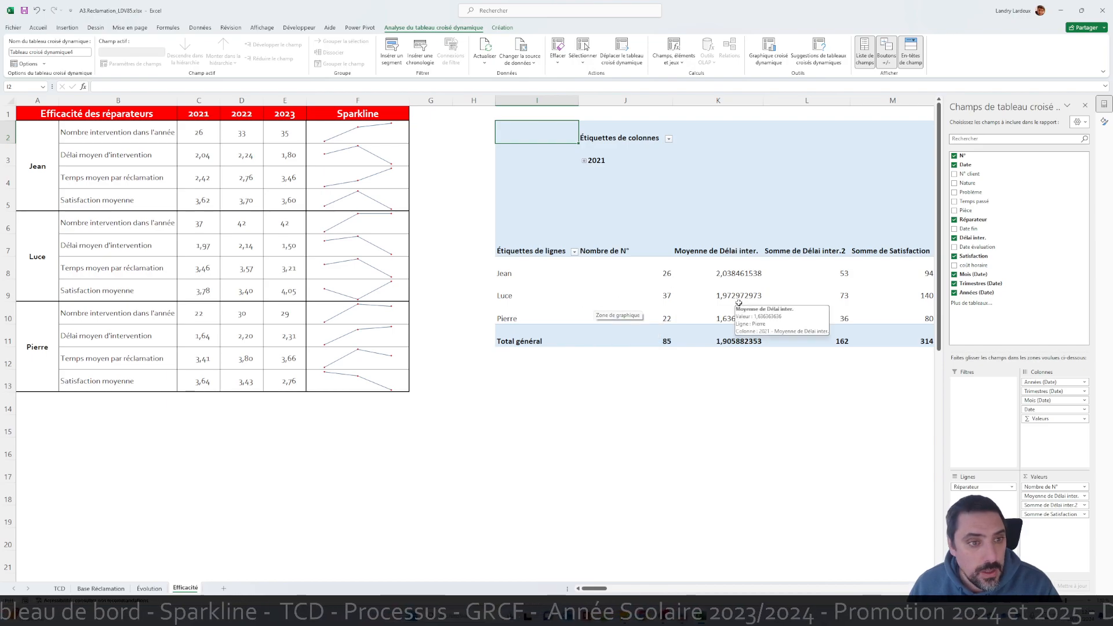
Step: Set the Satisfaction value field of the pivot table to be summarized by Moyenne
click(1056, 515)
click(1061, 504)
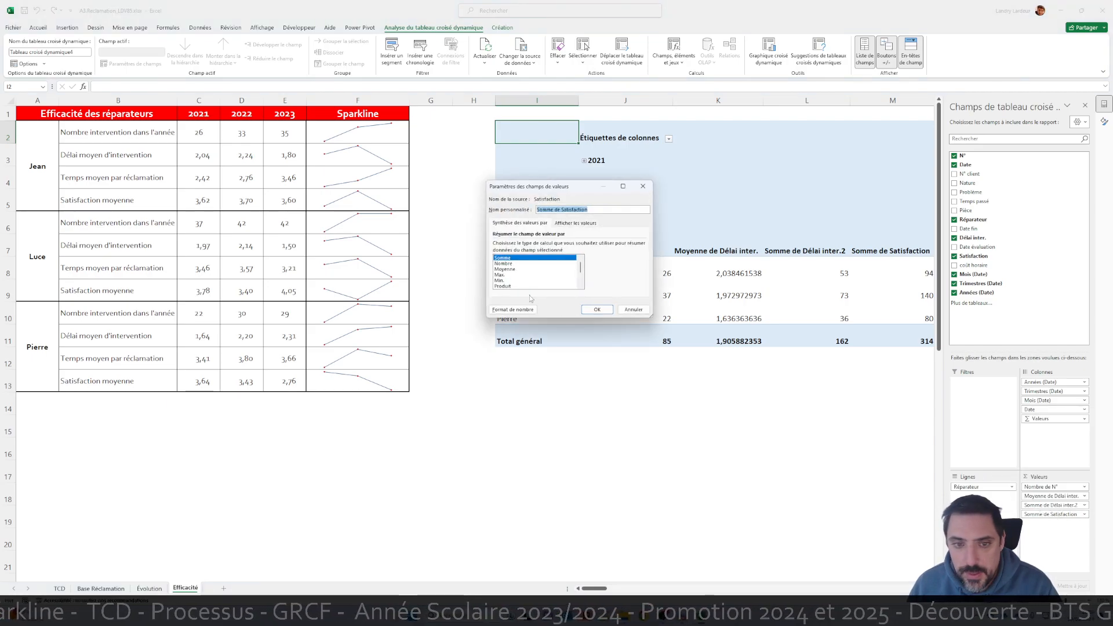
click(509, 270)
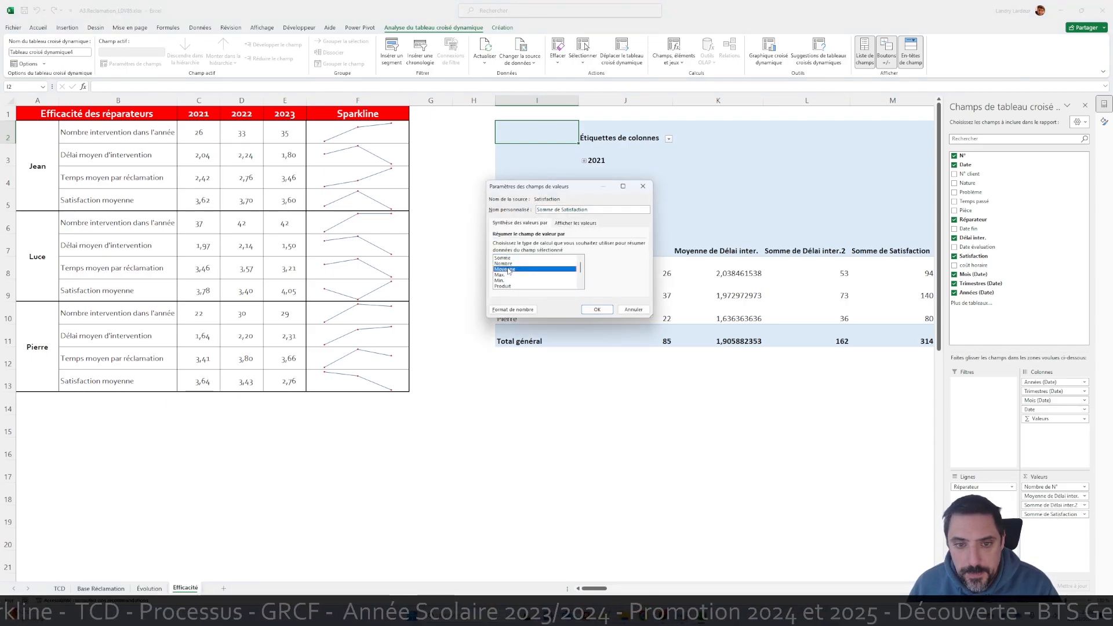
click(596, 310)
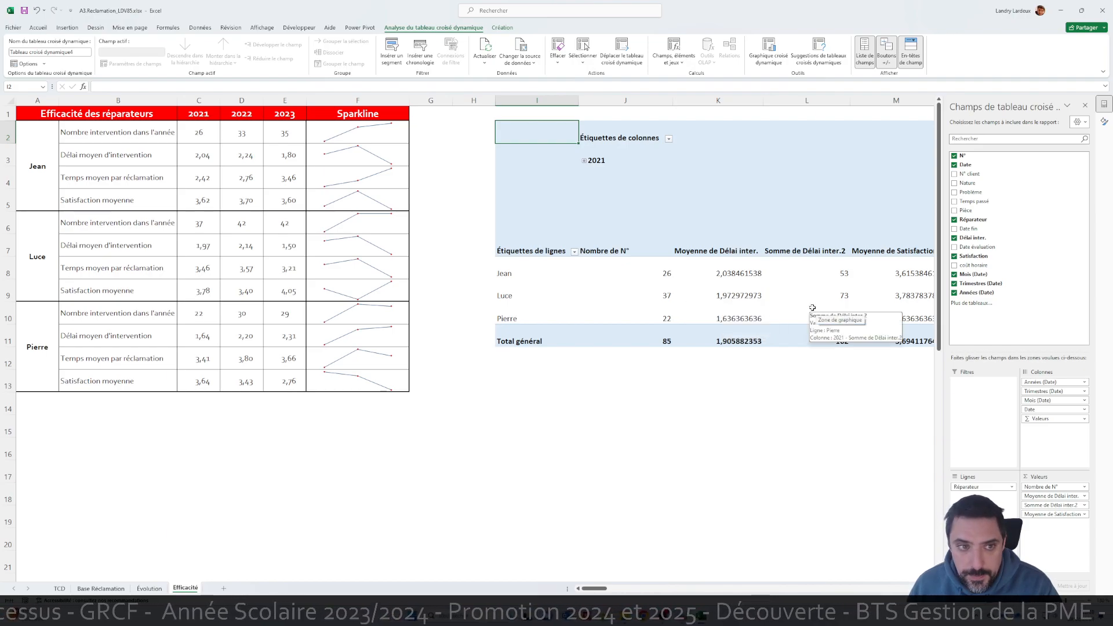
Step: Move the pivot table's Valeurs item from columns to rows and replace Somme de Délai inter.2 with the Temps passé field
drag(1054, 419, 984, 495)
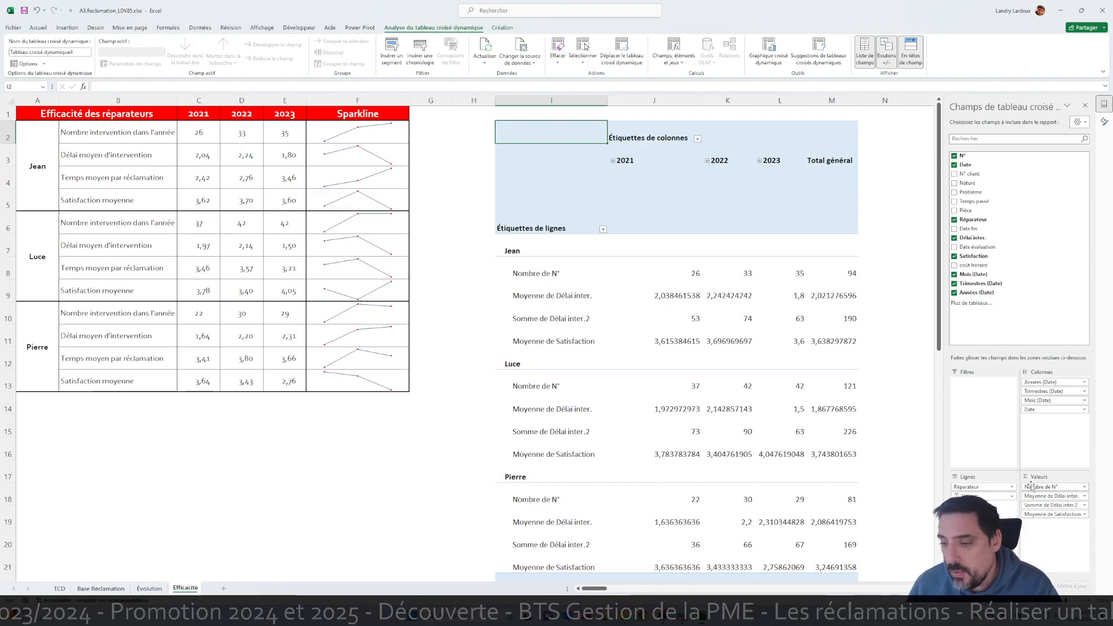
drag(1037, 505, 1063, 489)
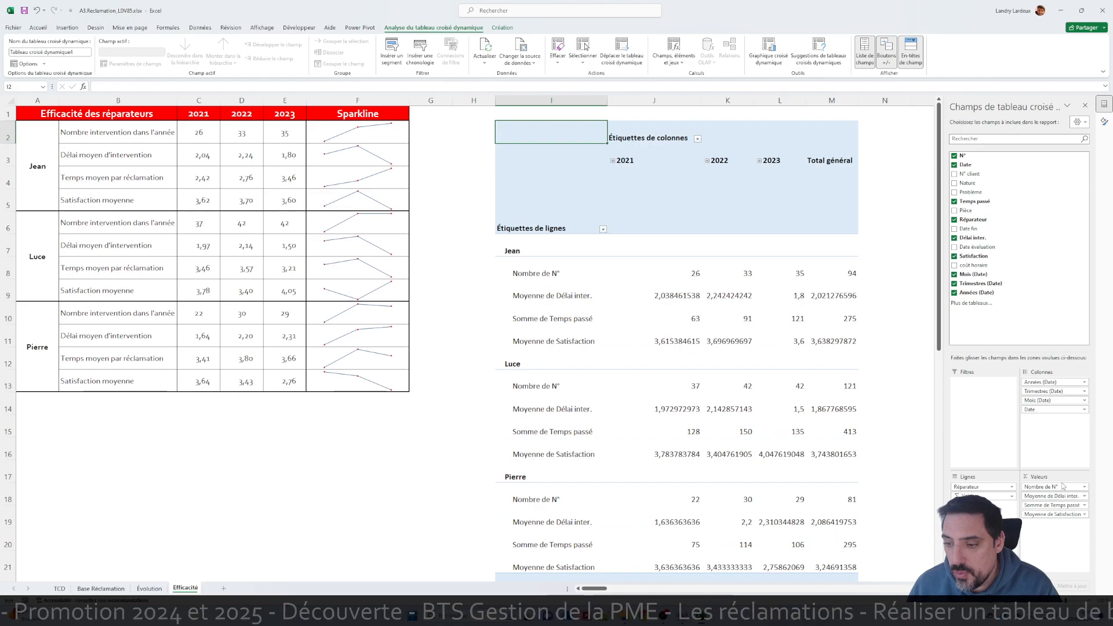
Step: Summarize the Temps passé value field by Moyenne
click(1052, 505)
click(1038, 472)
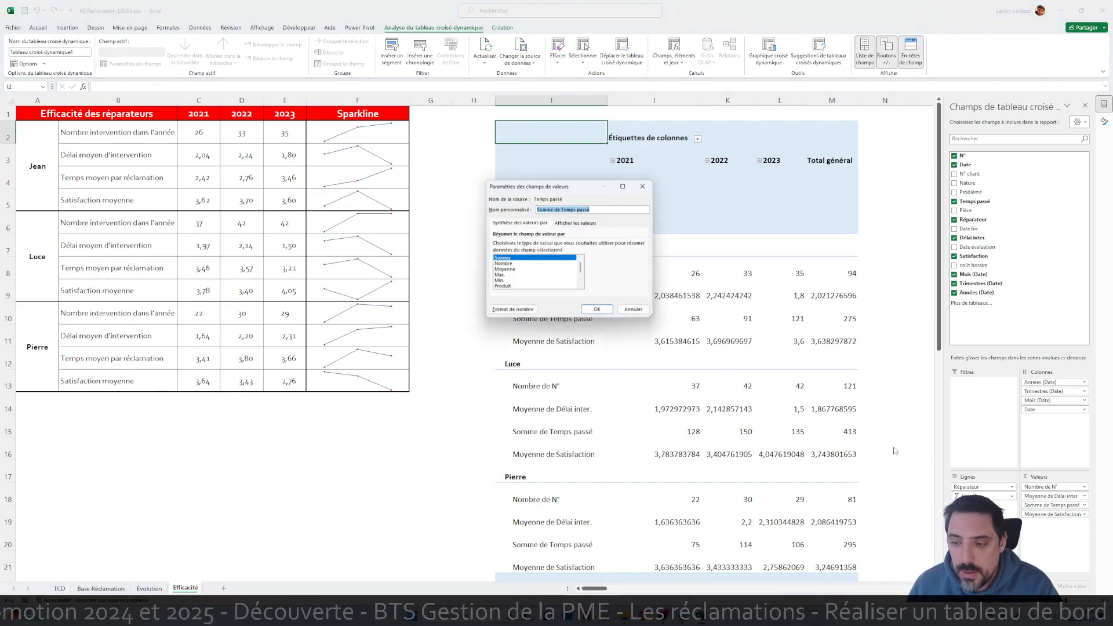
click(505, 269)
click(596, 309)
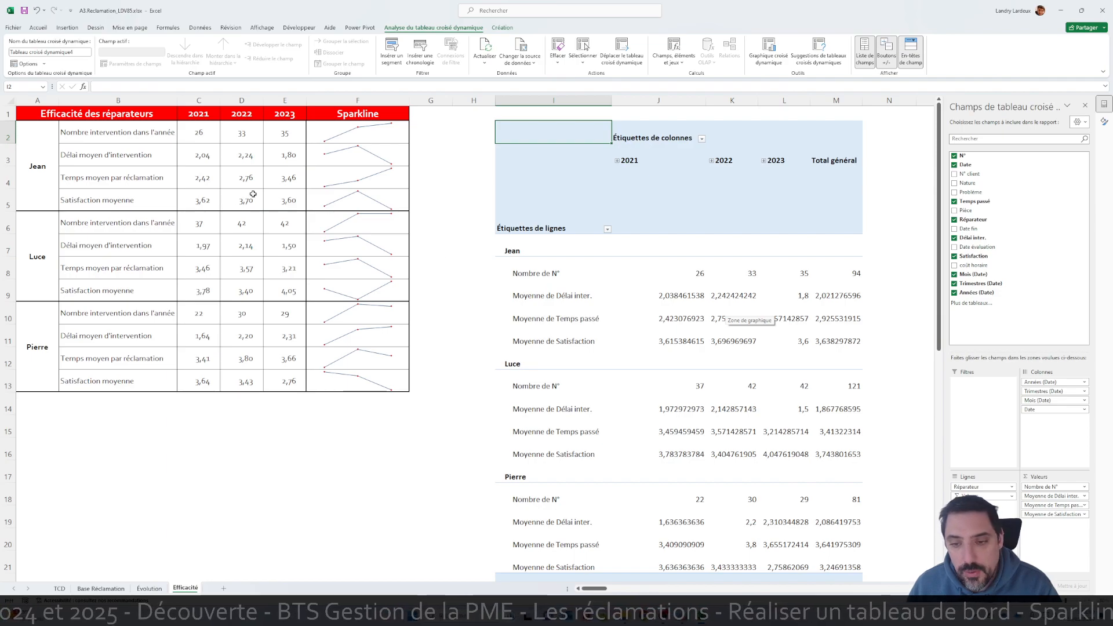
Step: Format the Moyenne de Délai inter. value field as Nombre with 2 decimals
click(1049, 495)
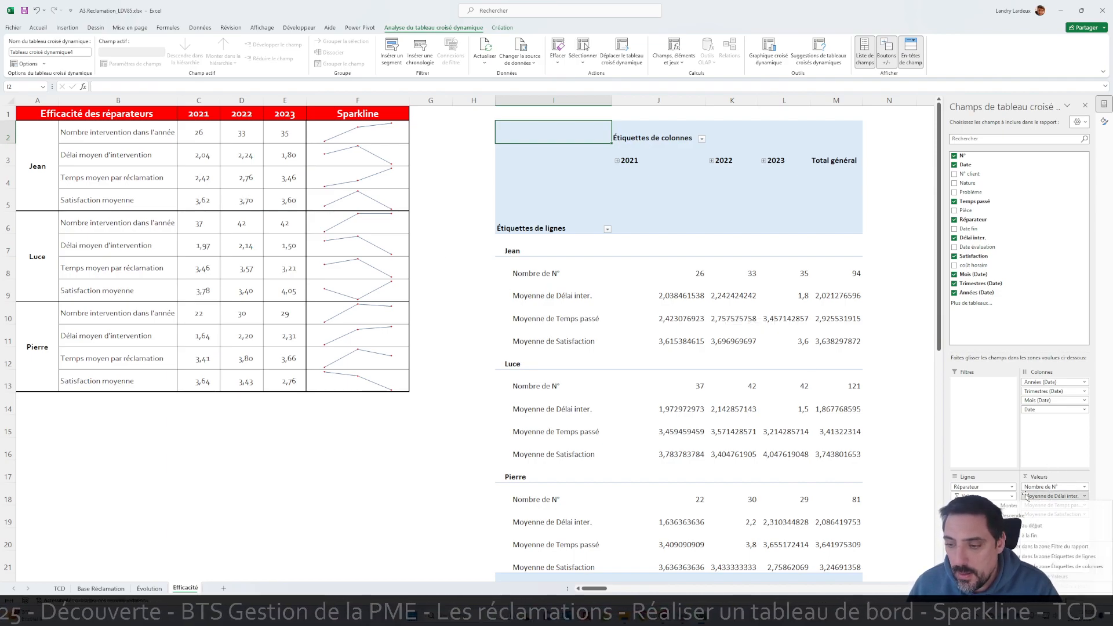
click(1048, 597)
click(512, 309)
click(466, 190)
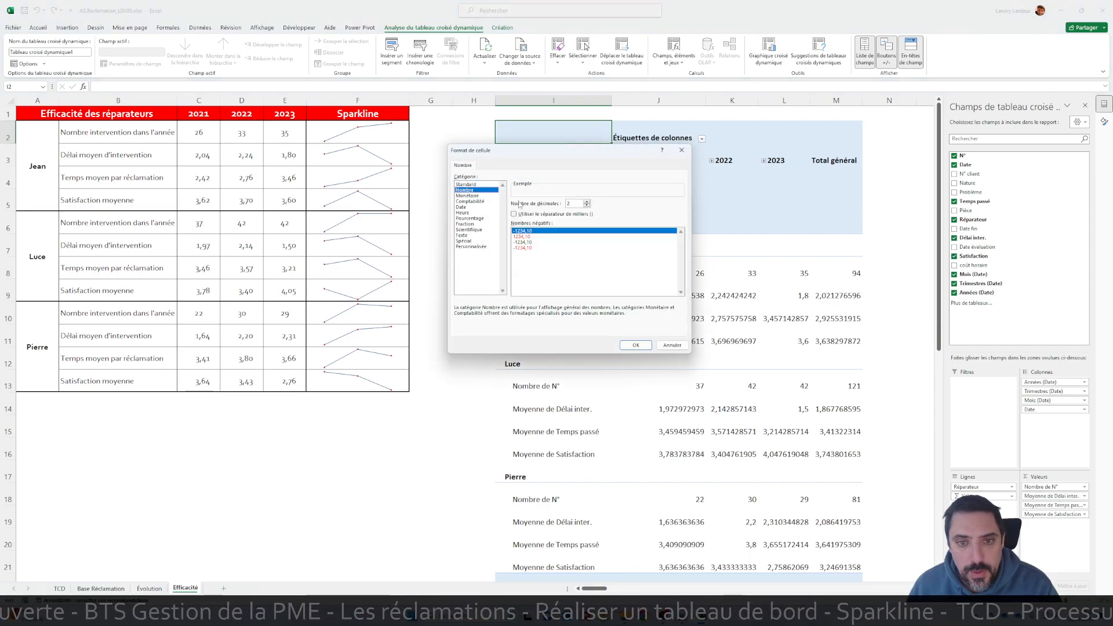
click(636, 345)
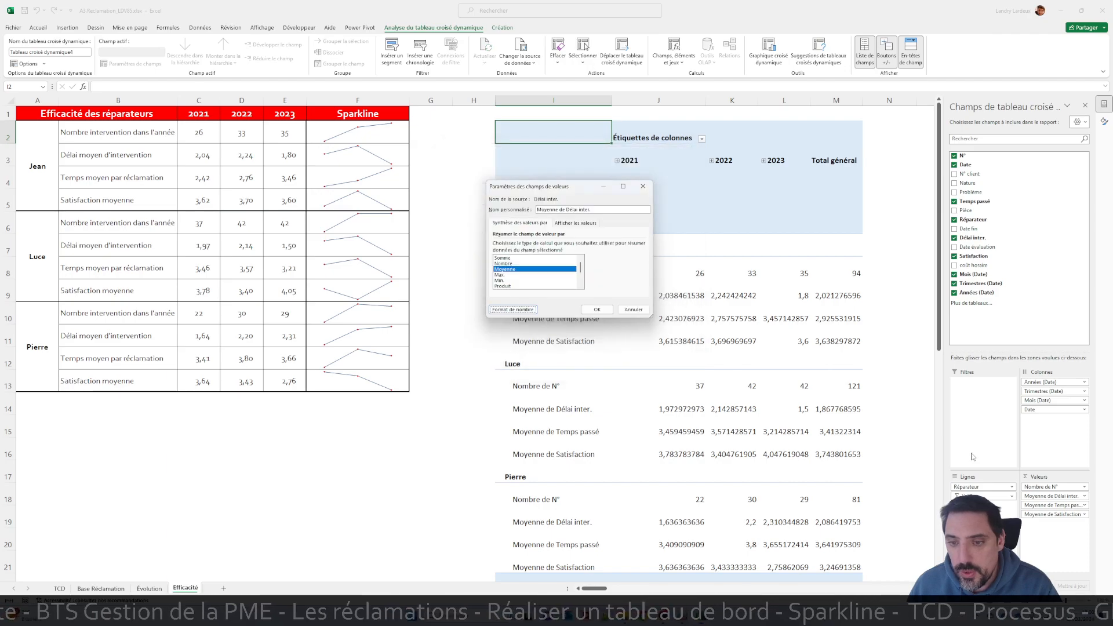
click(598, 309)
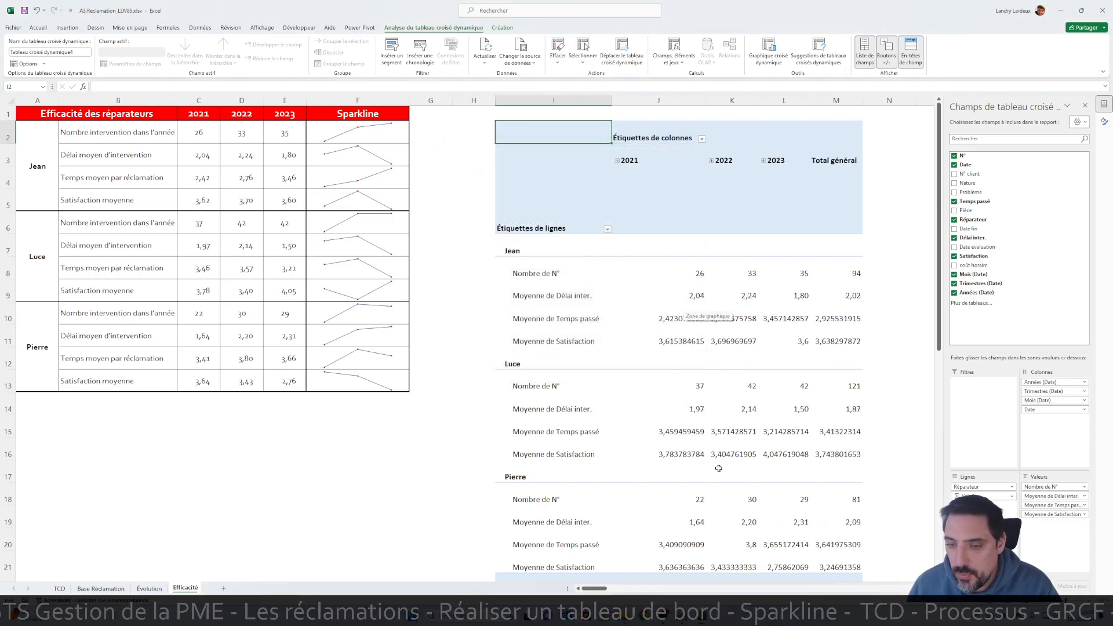
Step: Apply the Nombre number format to the Moyenne de Temps passé value field
click(1069, 505)
click(1041, 498)
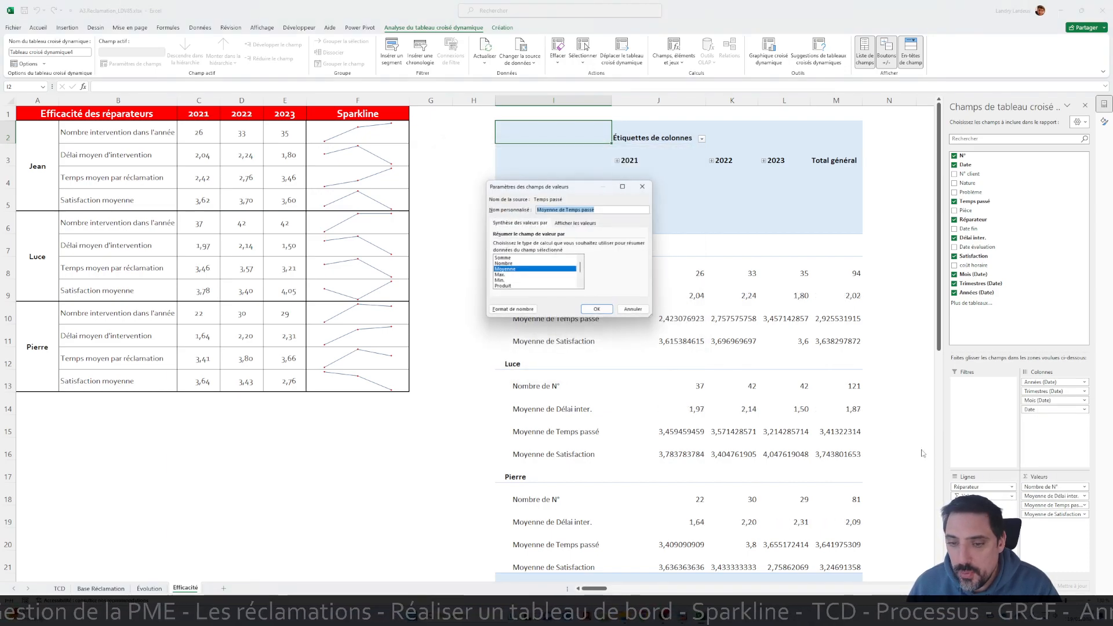
click(512, 308)
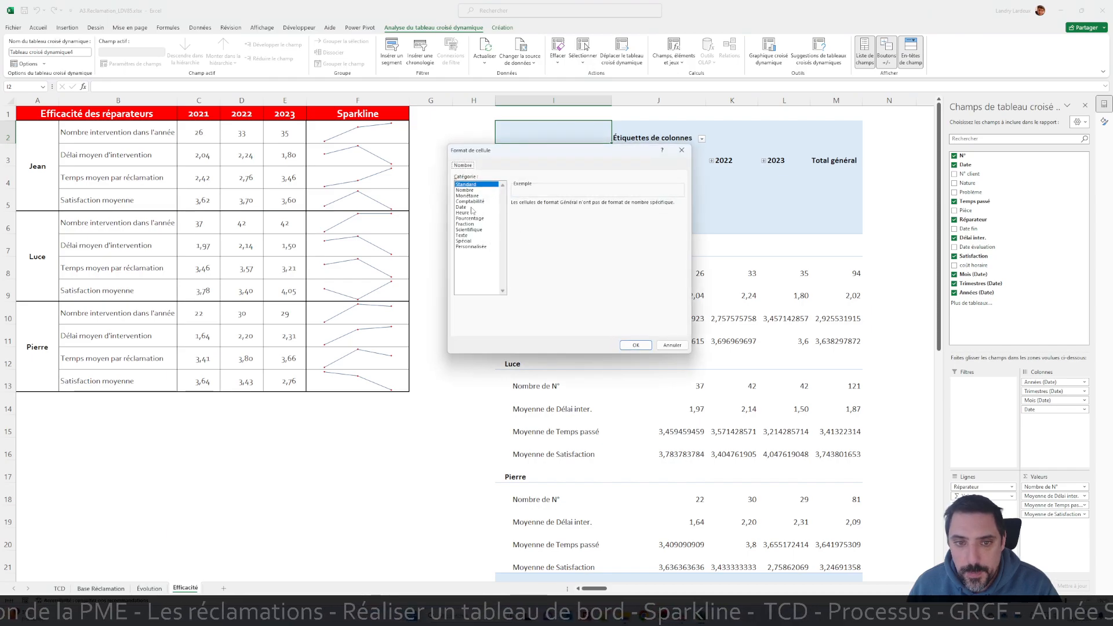
click(465, 190)
click(636, 345)
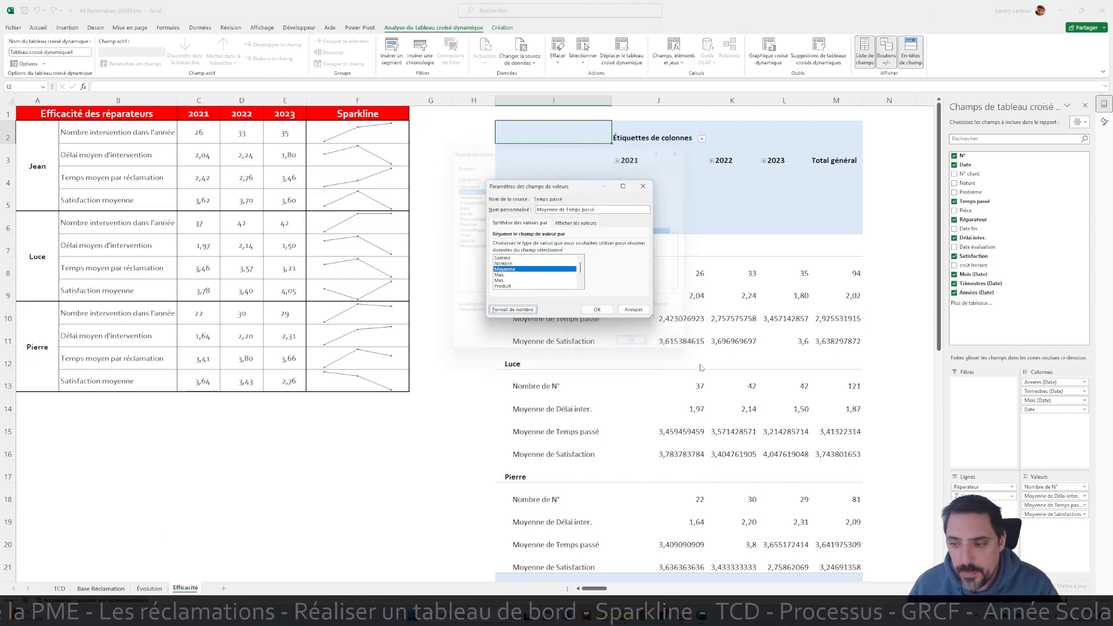
click(597, 309)
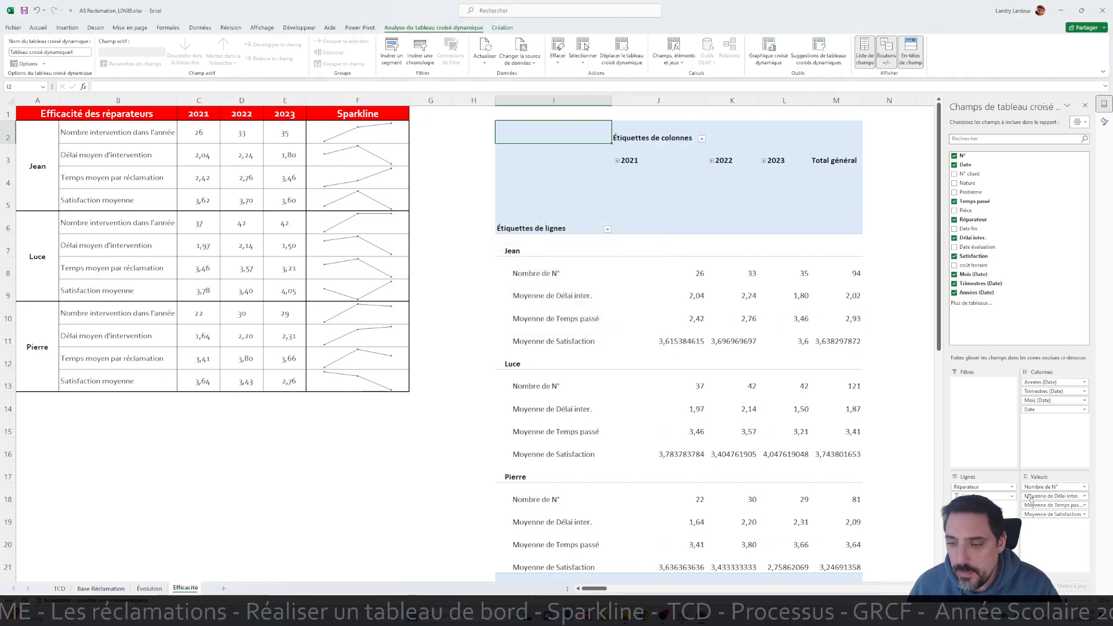
Step: Apply the Nombre number format to the Moyenne de Satisfaction value field and review the whole pivot table
click(1033, 514)
click(1055, 504)
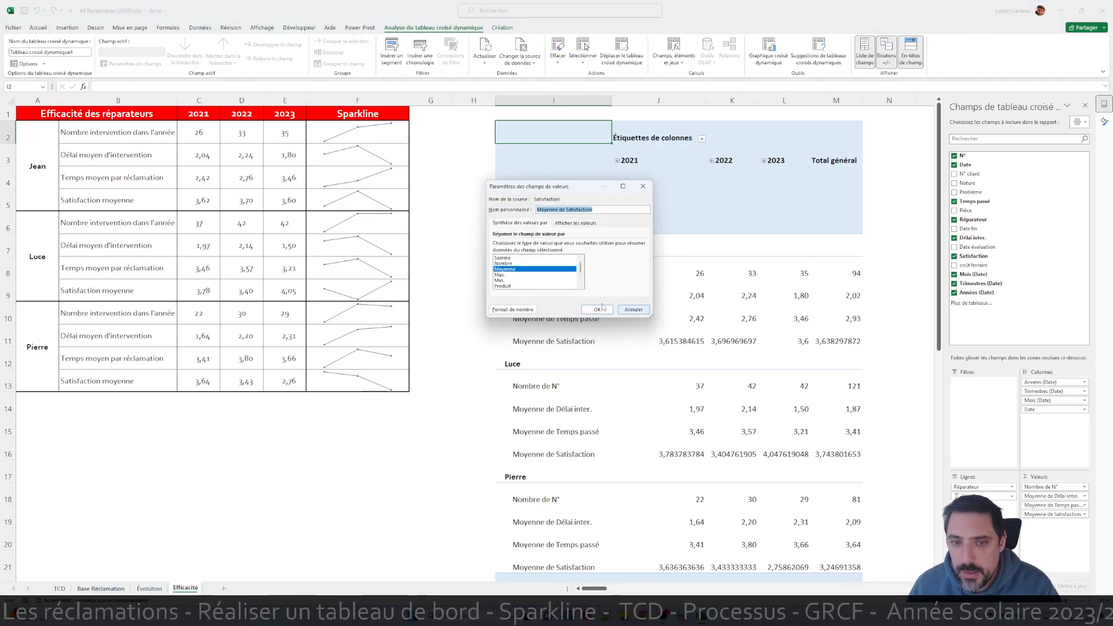
click(513, 309)
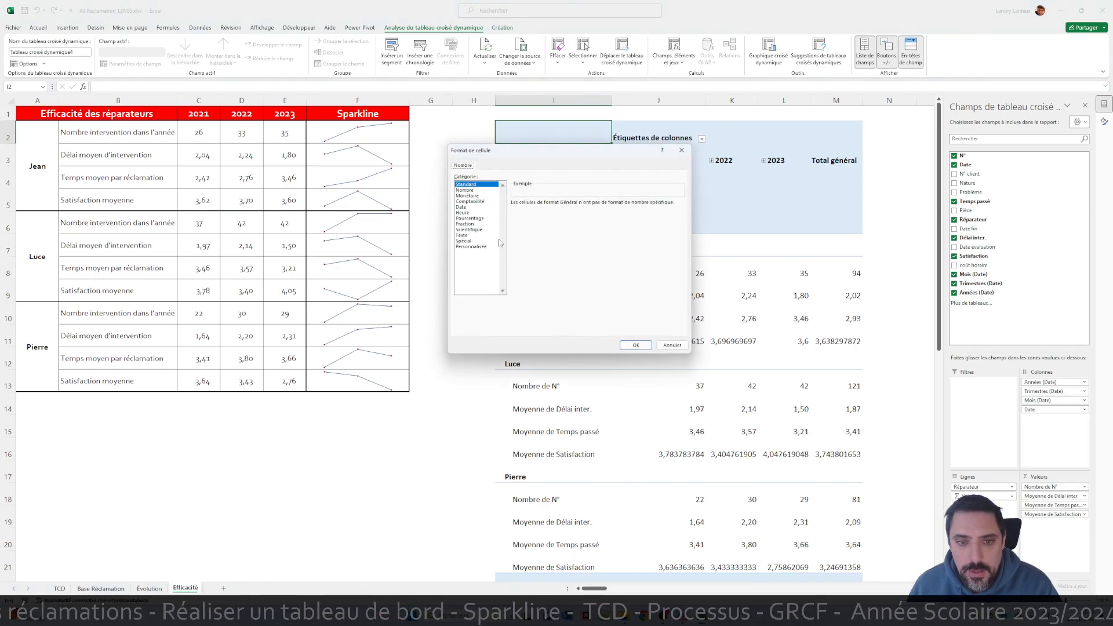
click(464, 190)
click(635, 345)
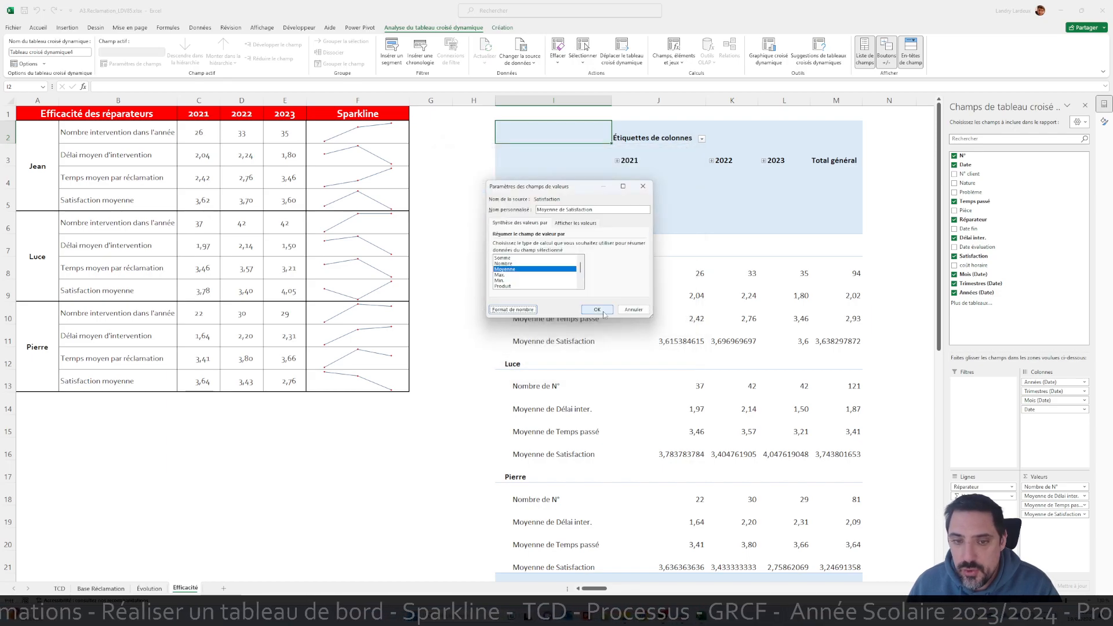
click(597, 309)
scroll(724, 306, down, 2)
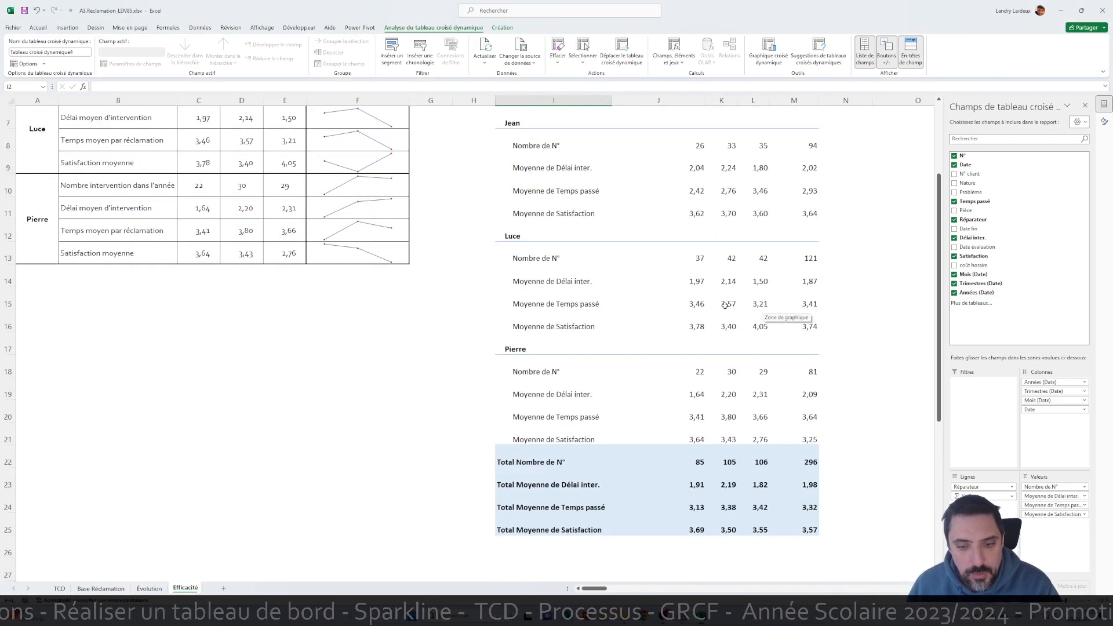
scroll(725, 306, up, 2)
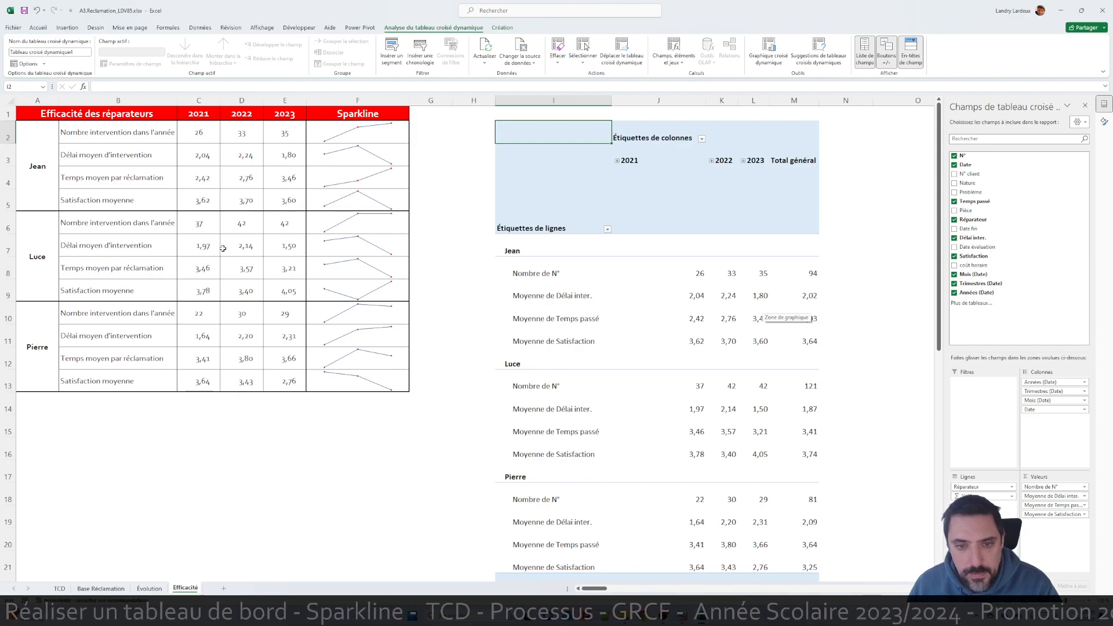
click(524, 273)
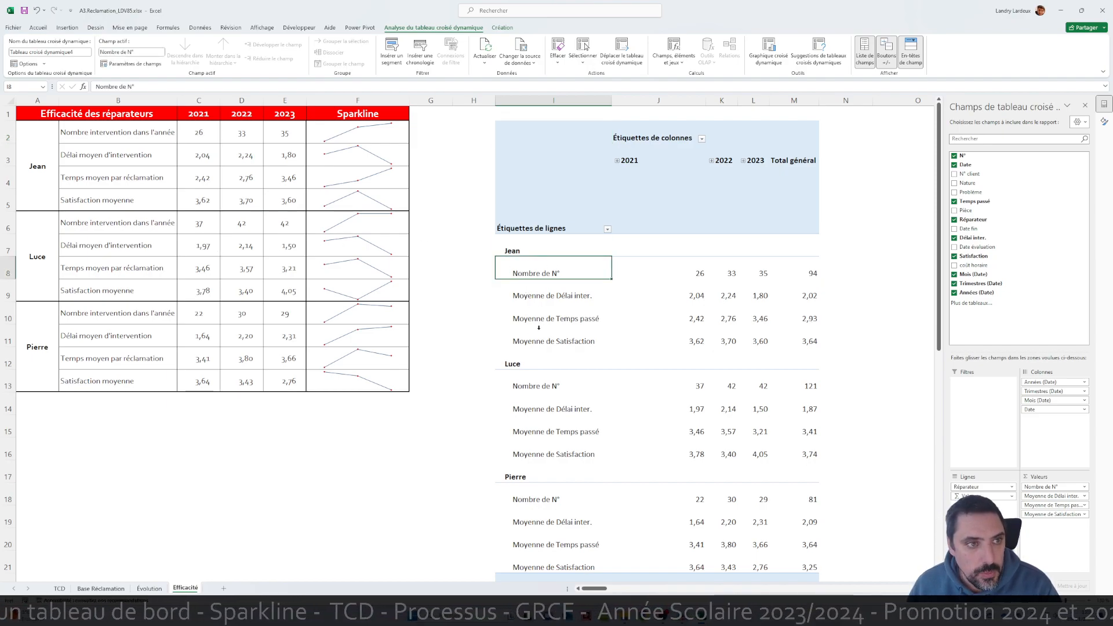
click(1057, 487)
click(1074, 612)
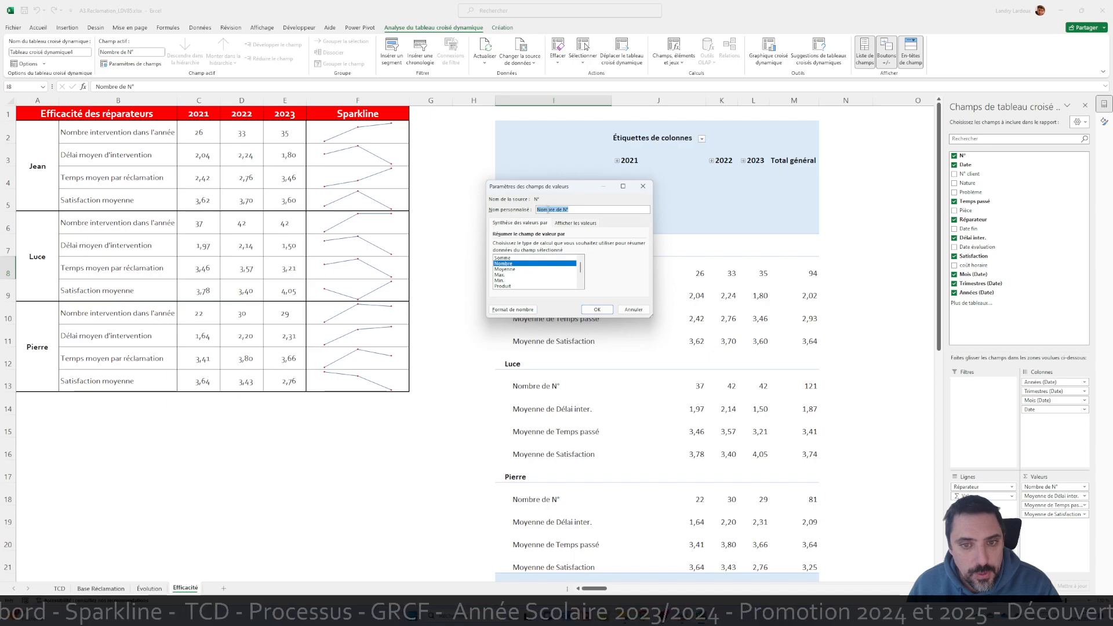
click(633, 309)
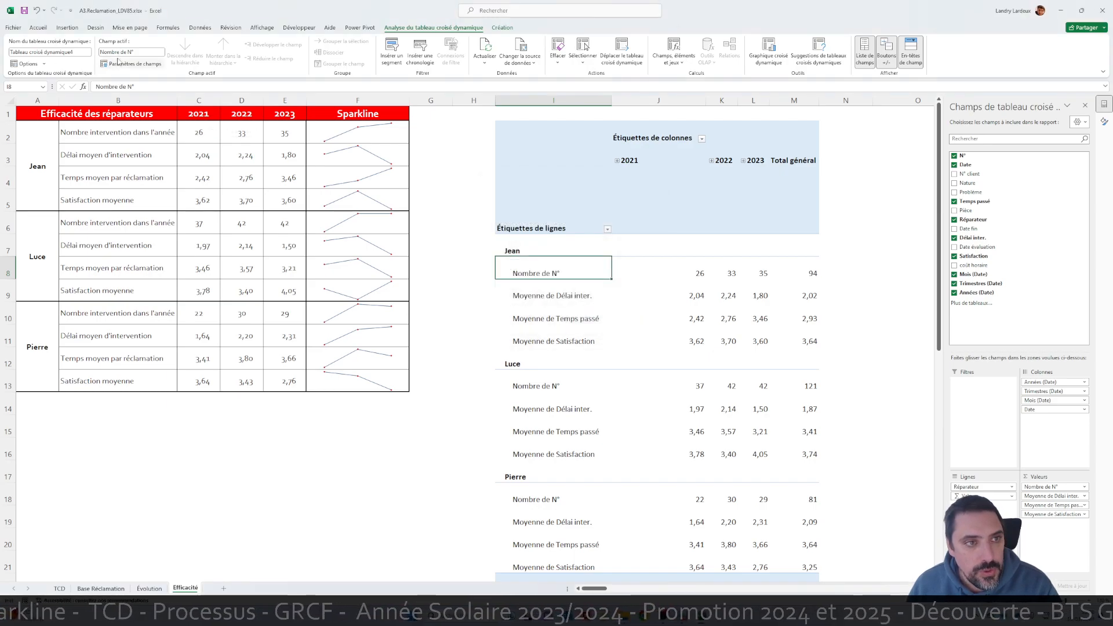
Step: Copy the label text "Nombre intervention dans l'année" from cell B2 without altering the cell
click(110, 132)
drag(188, 86, 97, 87)
right_click(97, 87)
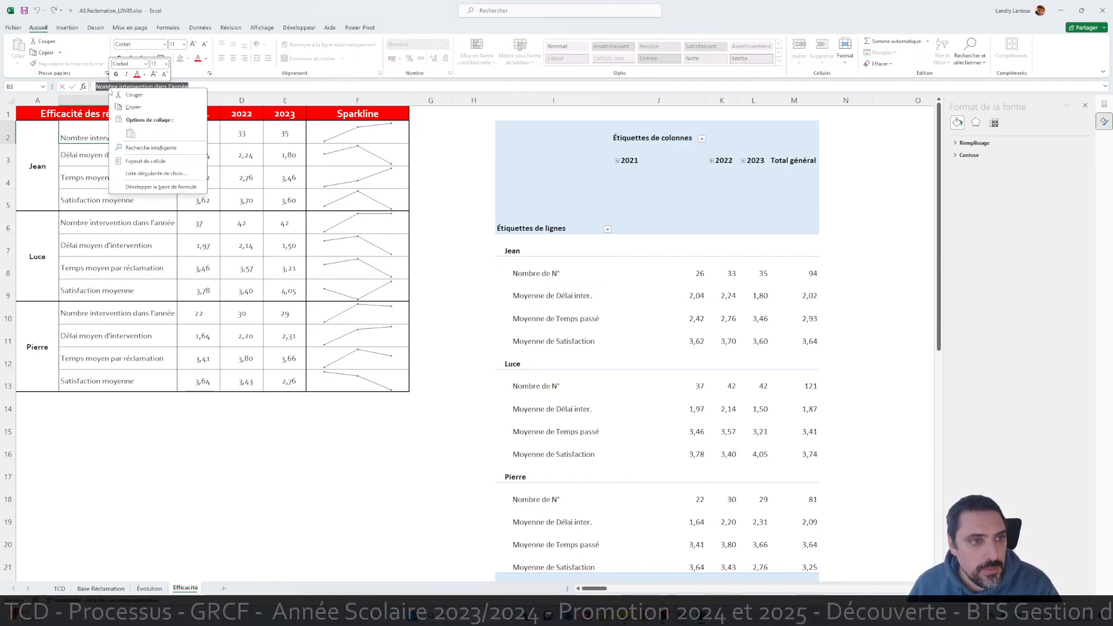
click(143, 106)
key(Escape)
Step: Rename the pivot field Nombre de N° by pasting "Nombre intervention dans l'année" as its active field name
click(554, 273)
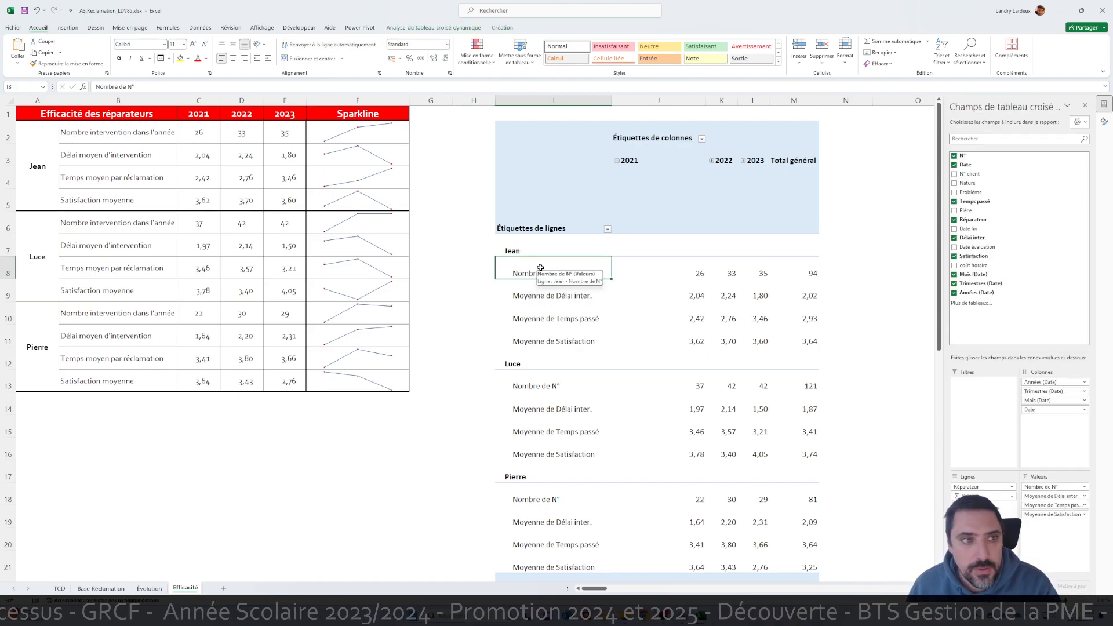
click(441, 27)
click(135, 53)
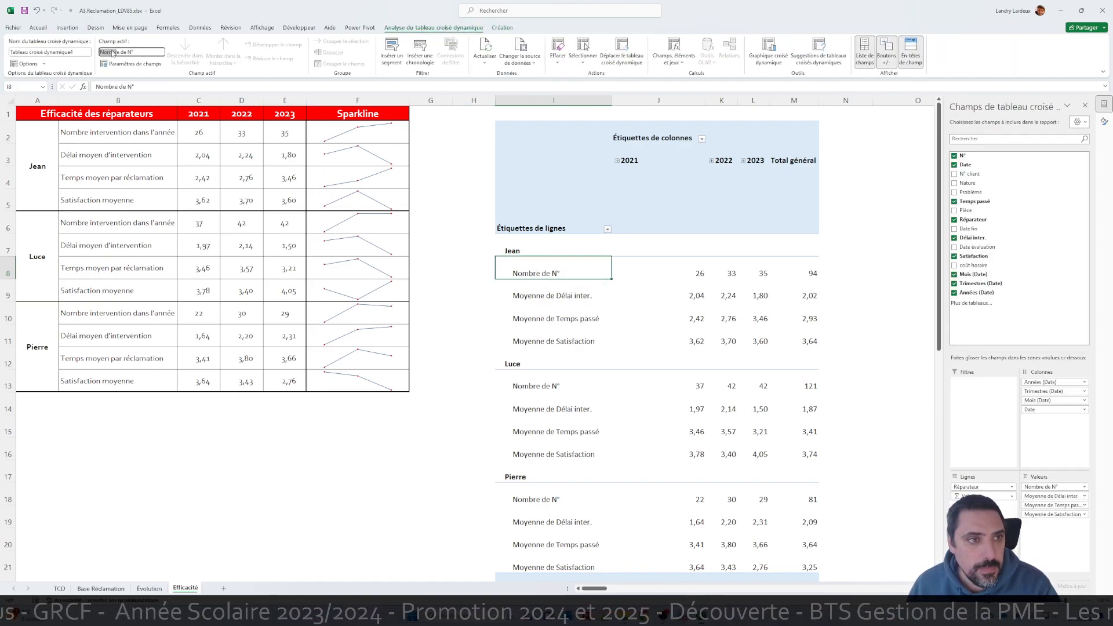
drag(135, 52, 83, 50)
key(ctrl+v)
click(441, 223)
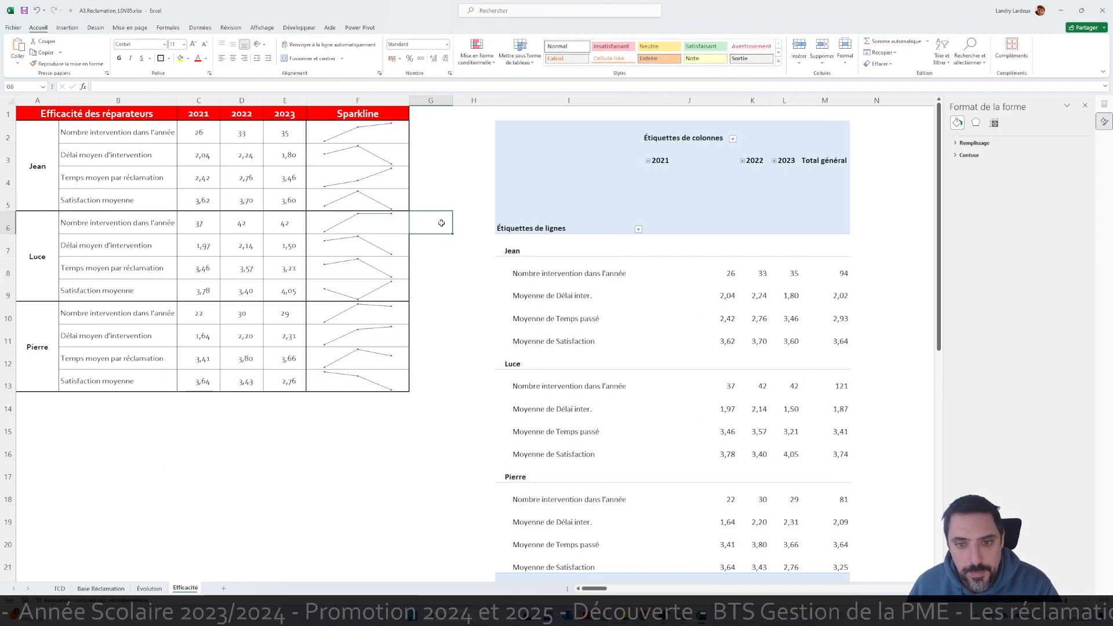
click(582, 276)
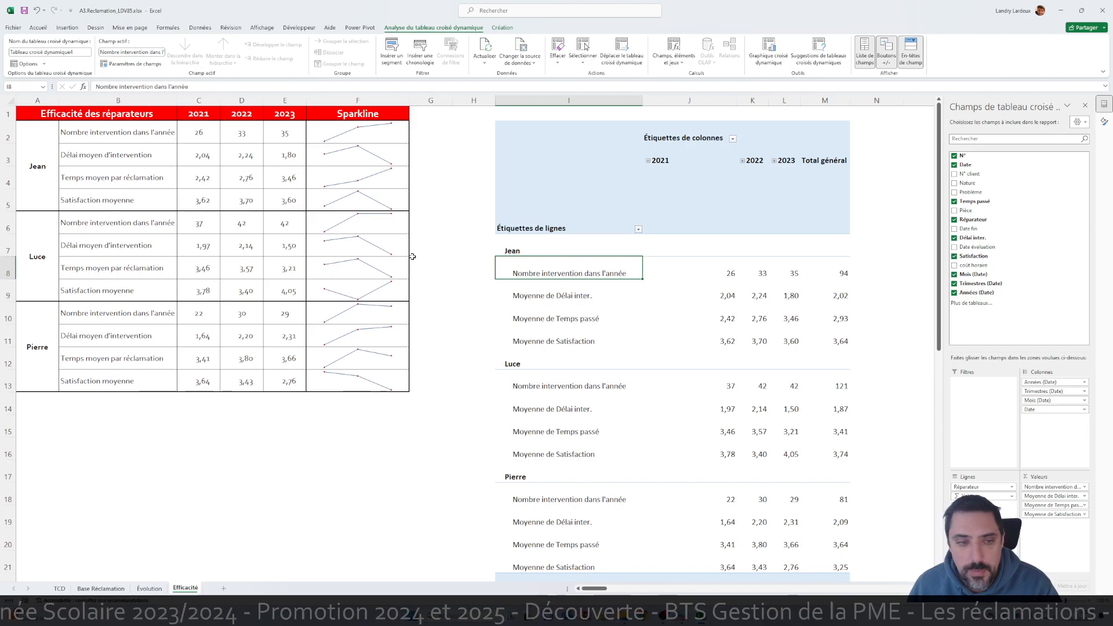
Step: Rename the Moyenne de Délai inter. value field as "Délai moyen d'intervention", reusing the label copied from cell B3
click(116, 155)
drag(173, 86, 80, 76)
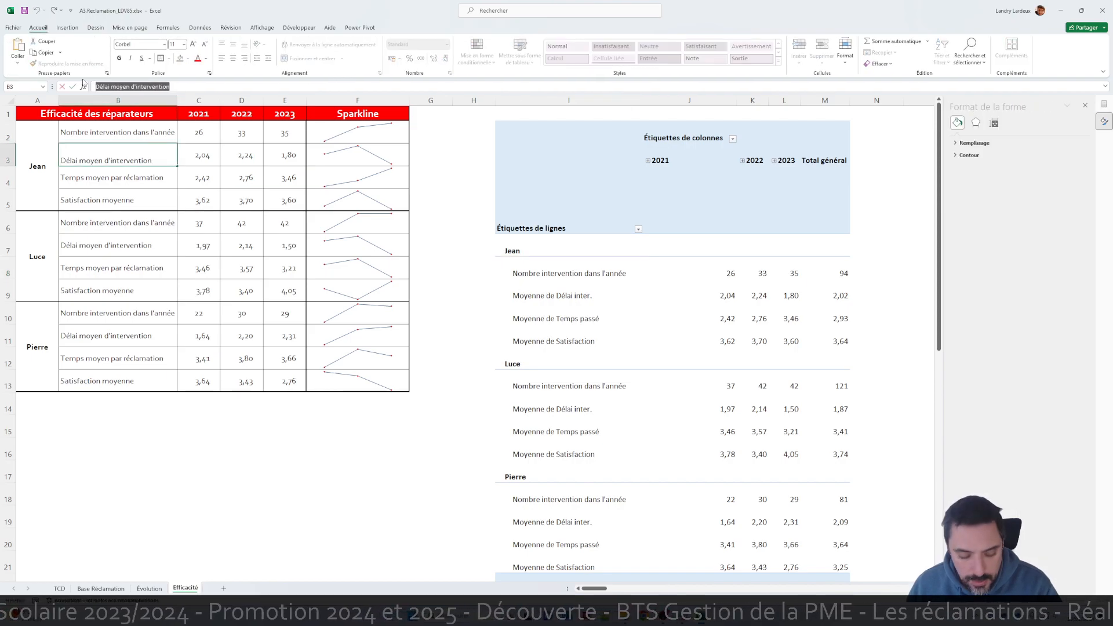
key(ctrl+c)
key(Escape)
click(546, 296)
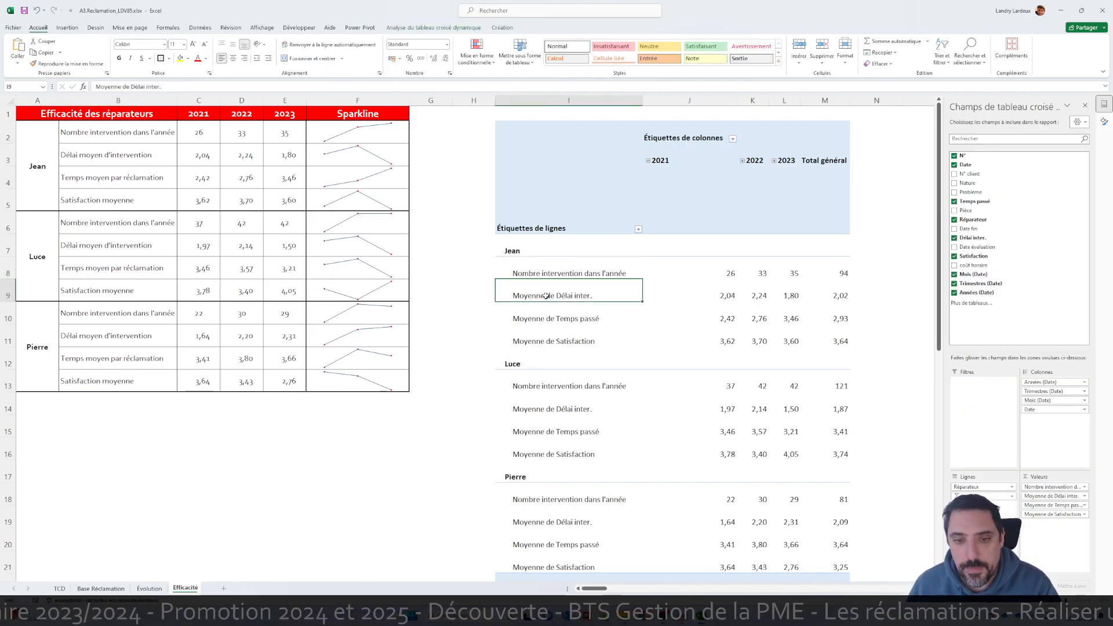
click(434, 28)
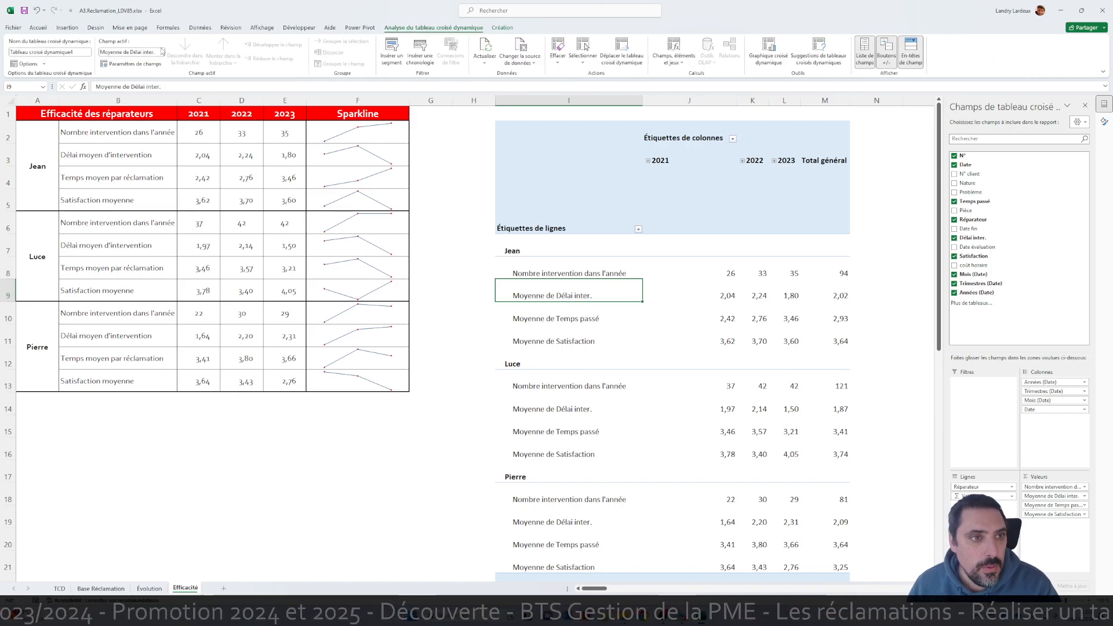
click(101, 52)
key(ctrl+v)
click(435, 200)
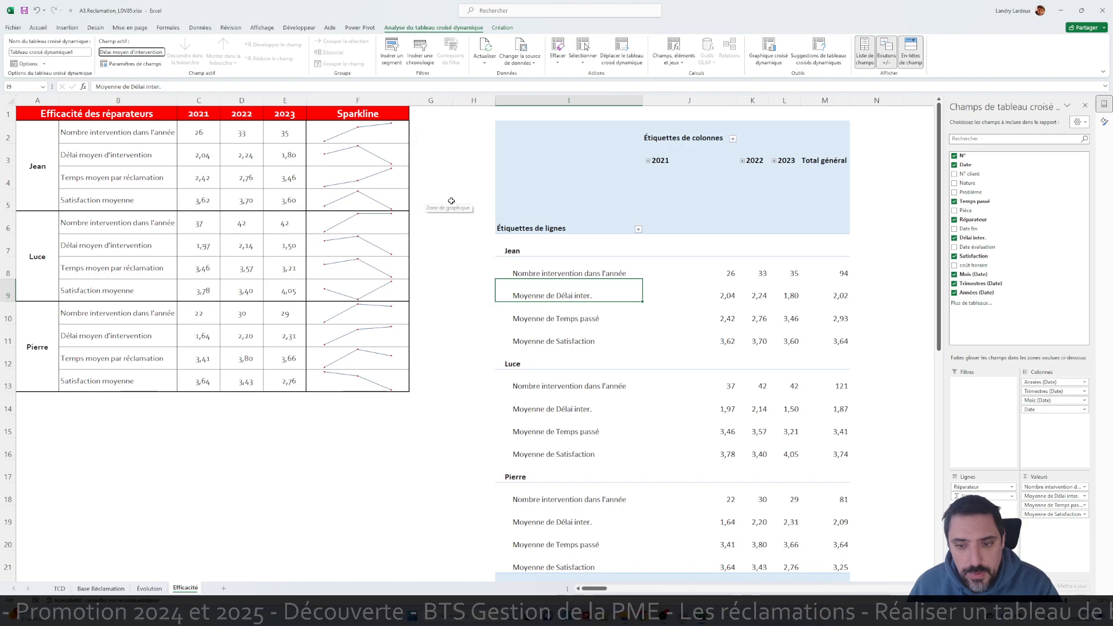
Step: Rename the Moyenne de Temps passé value field as "Temps moyen par réclamation", using the label text from cell B4
click(125, 179)
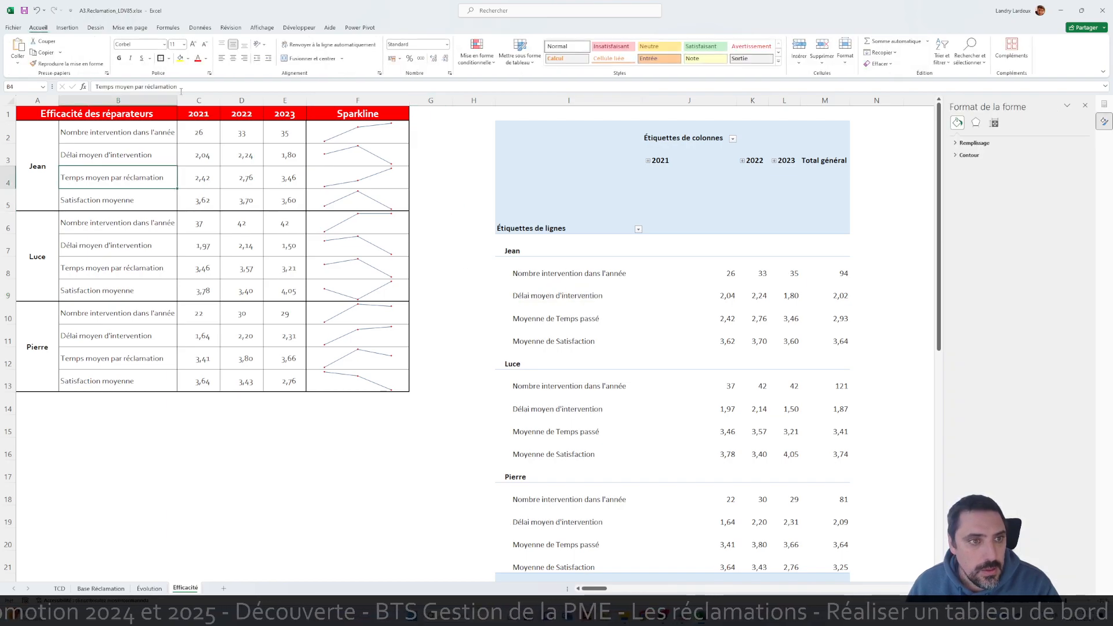
drag(177, 86, 83, 85)
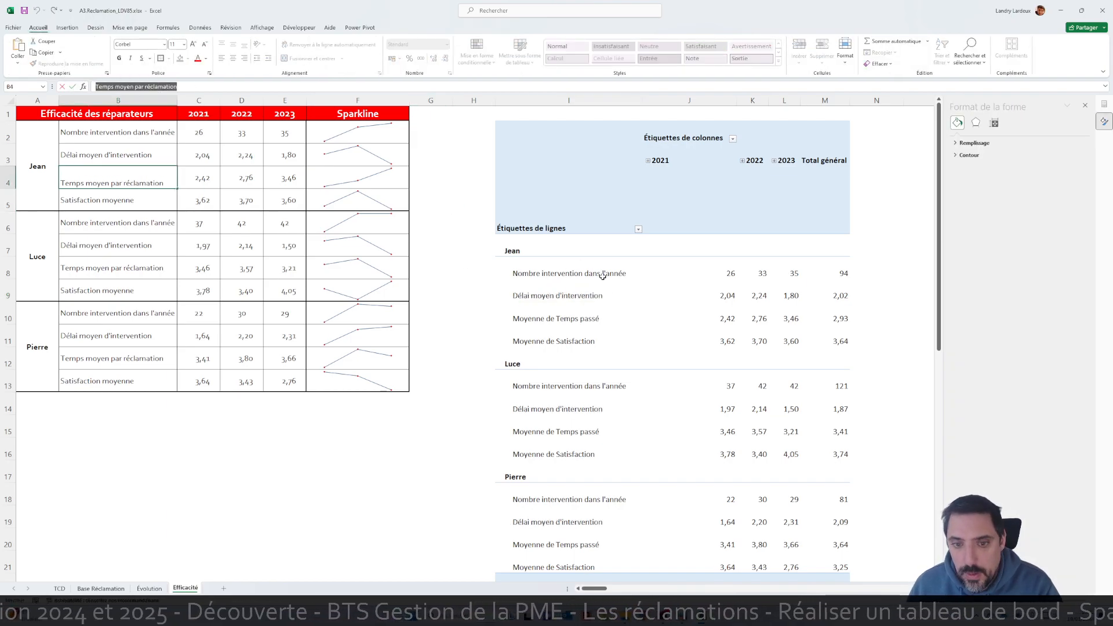
click(597, 314)
click(1044, 506)
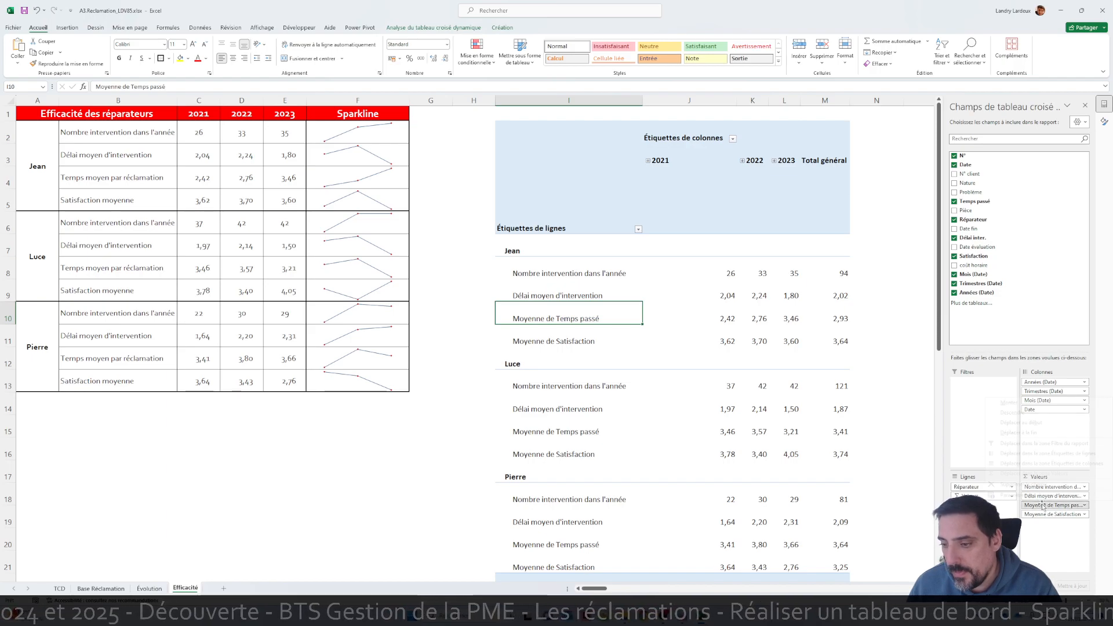
click(1038, 496)
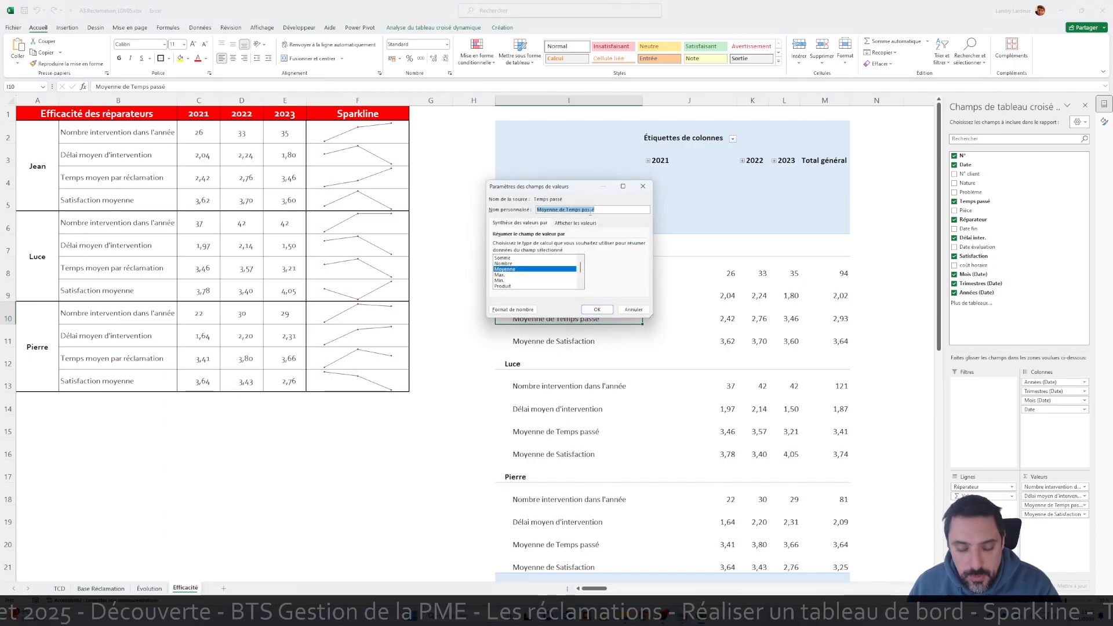
key(ctrl+v)
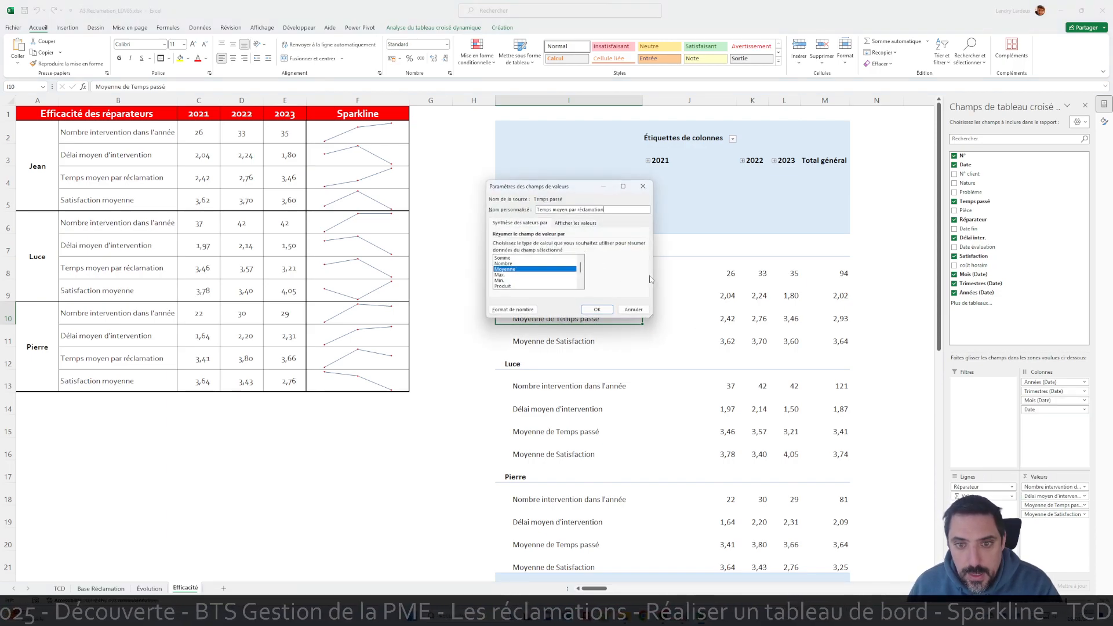
click(597, 310)
Step: Rename the Moyenne de Satisfaction value field as "Satisfaction moyenne" after cell B5, keeping its number format, and review the pivot table
click(125, 204)
drag(154, 87, 69, 92)
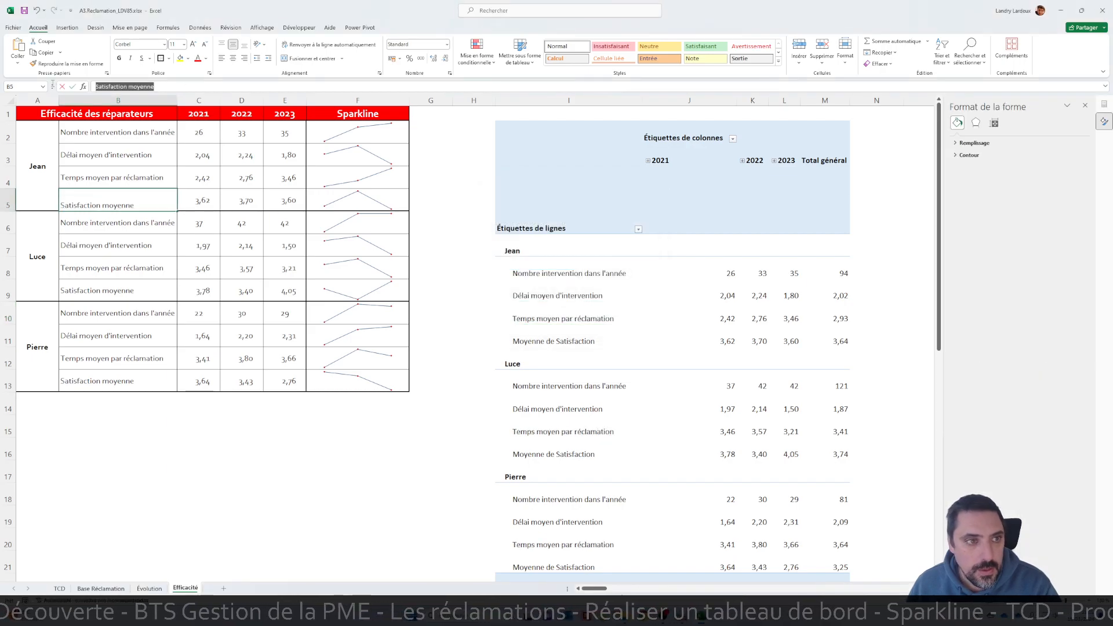
click(568, 339)
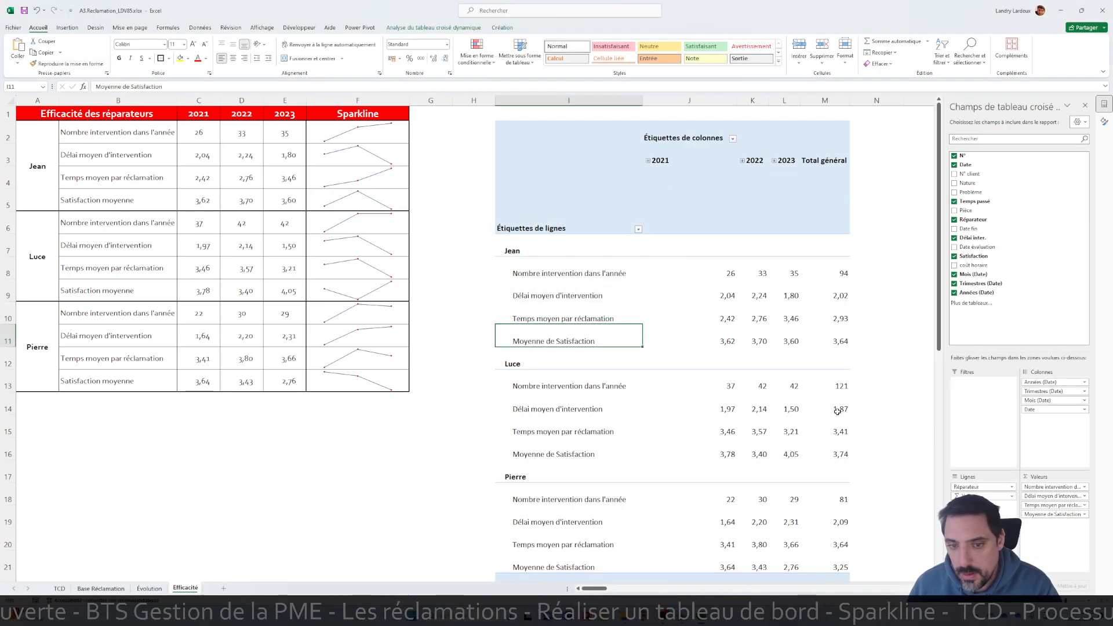
click(1052, 514)
click(1067, 506)
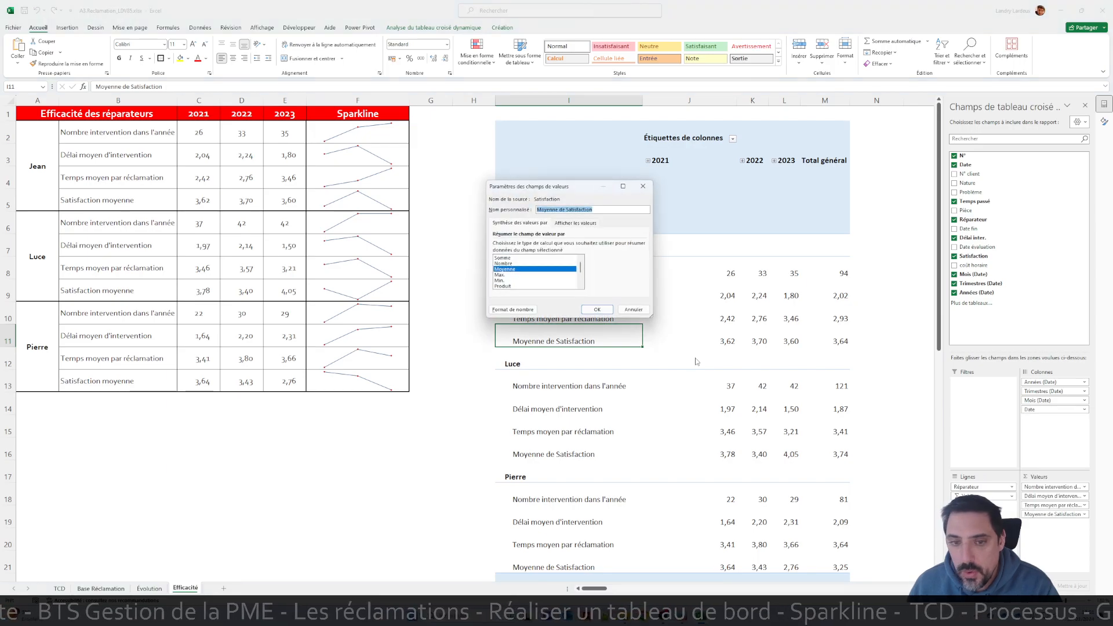
click(520, 311)
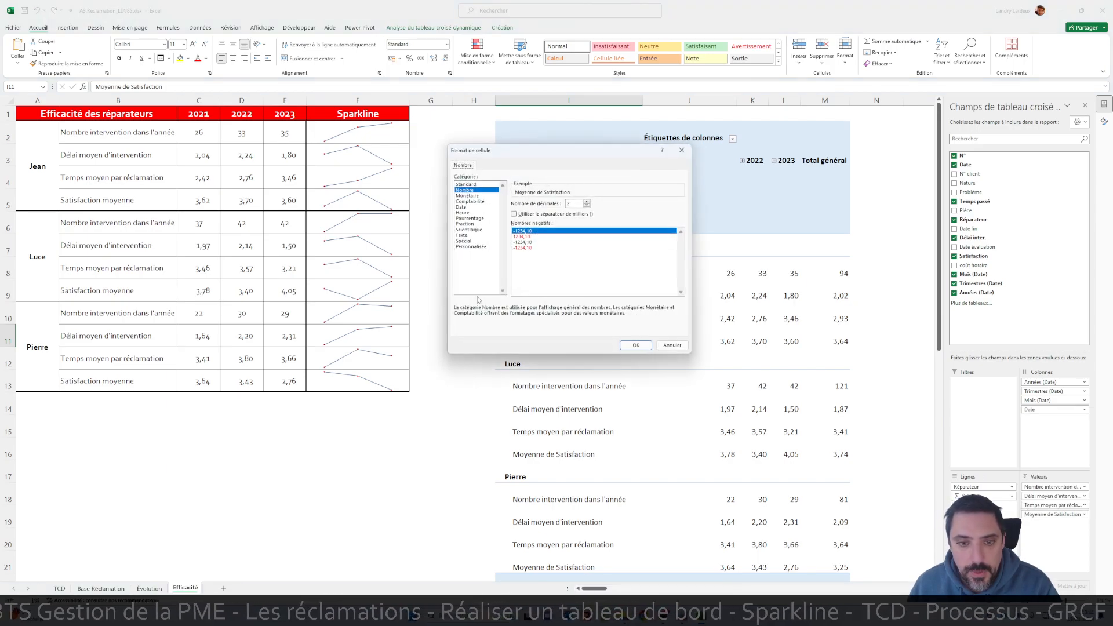
click(672, 345)
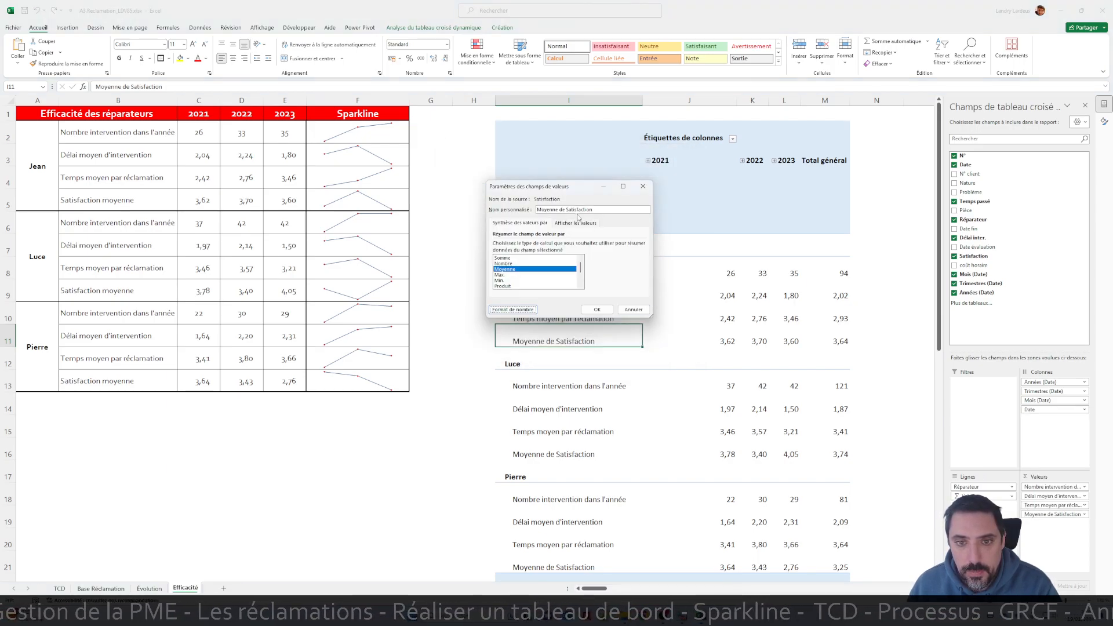
text(Satisfaction moyenne)
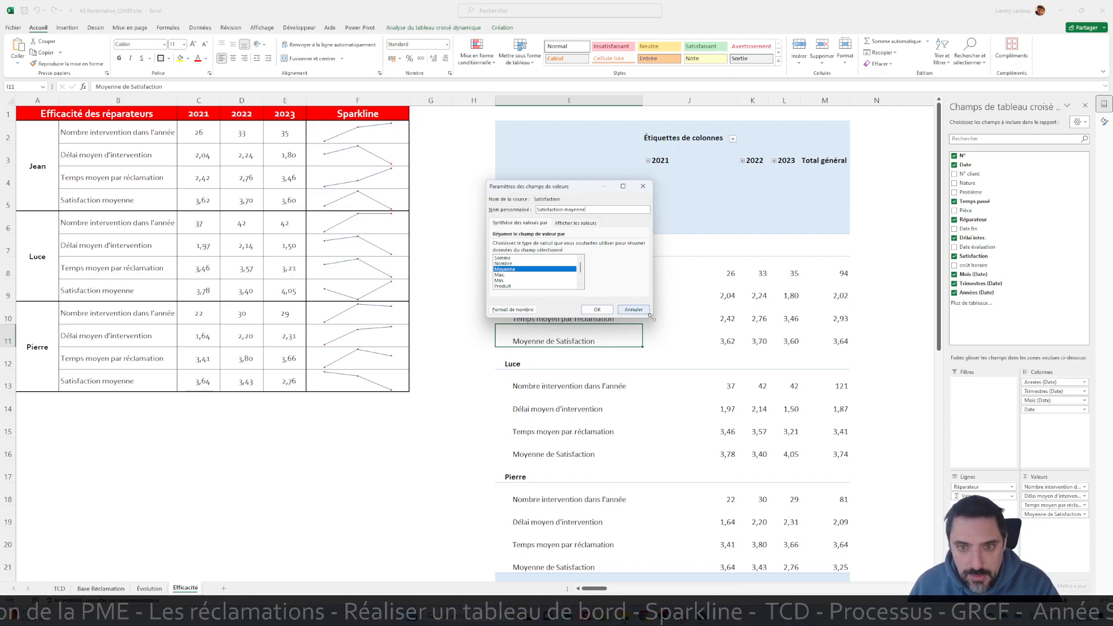
click(597, 309)
scroll(651, 390, down, 2)
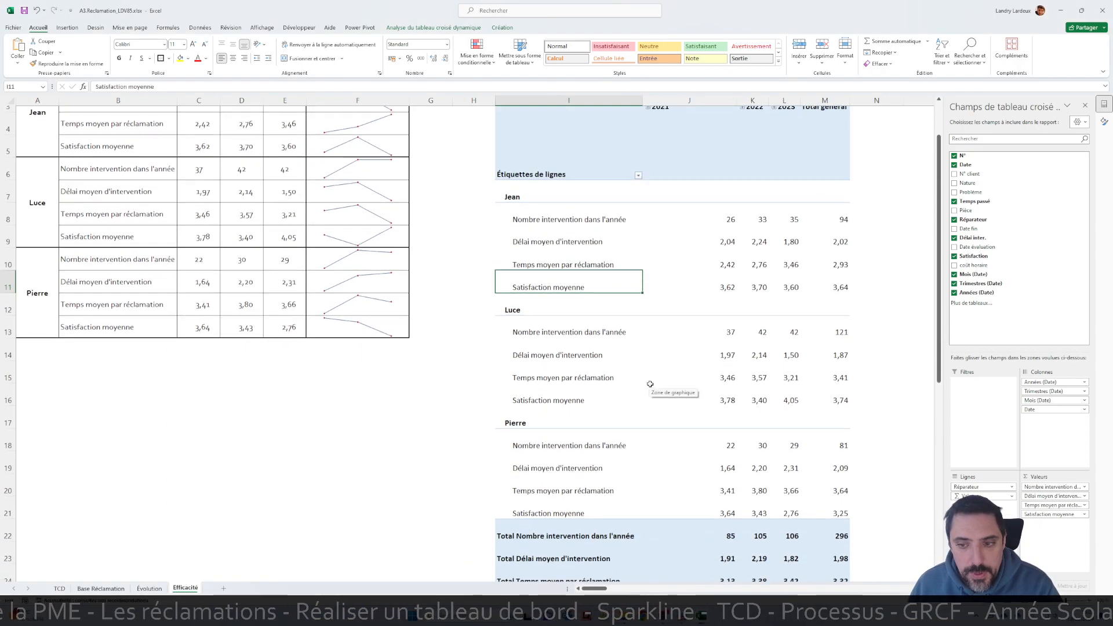
scroll(652, 390, up, 2)
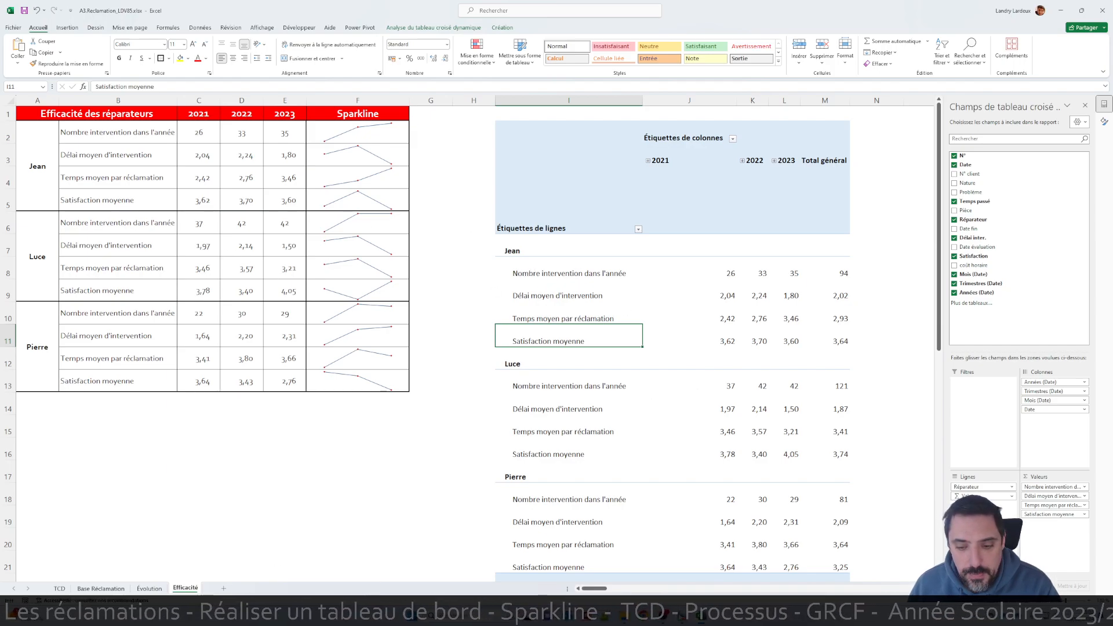
Step: Switch to the exercise PDF in PDF-XChange Viewer and read the Partie IV – Tableau de Bord instructions
mouse_move(681, 615)
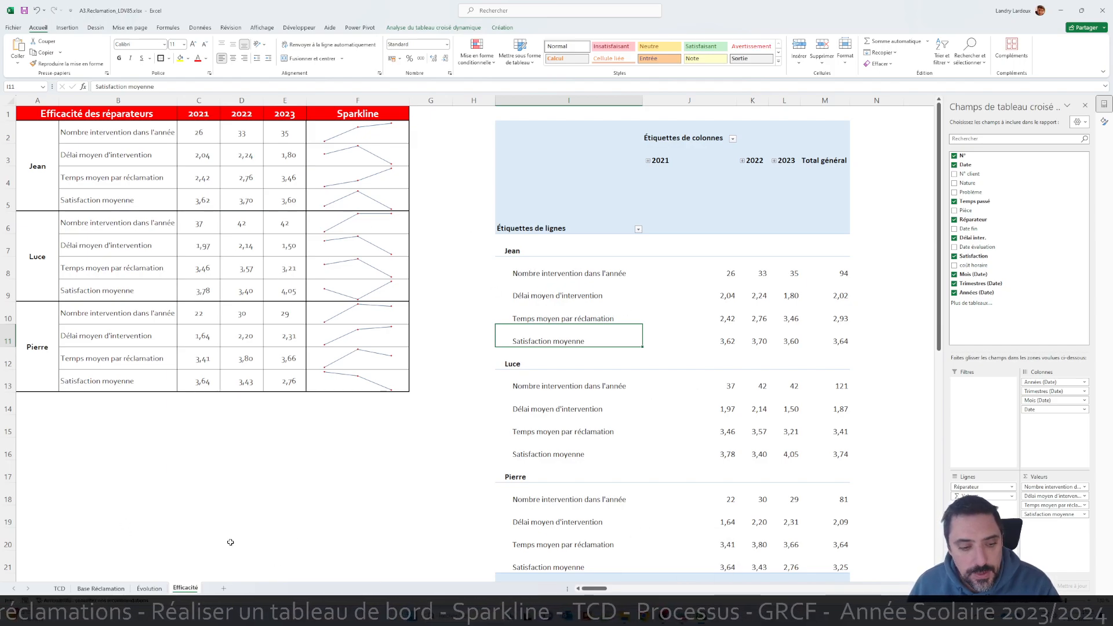
click(683, 618)
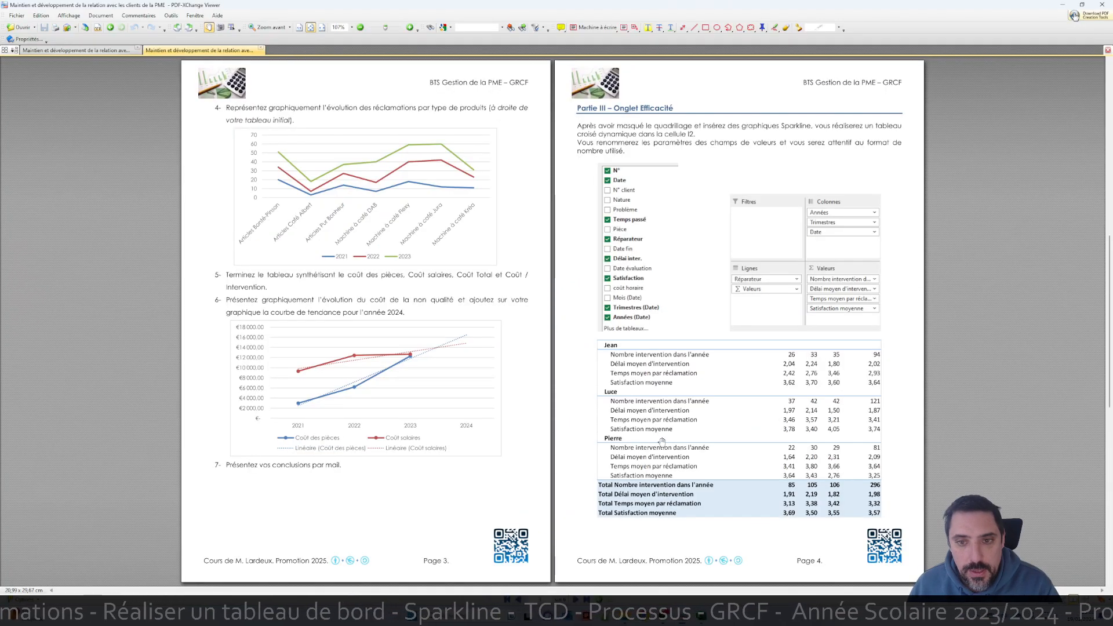
scroll(664, 418, down, 3)
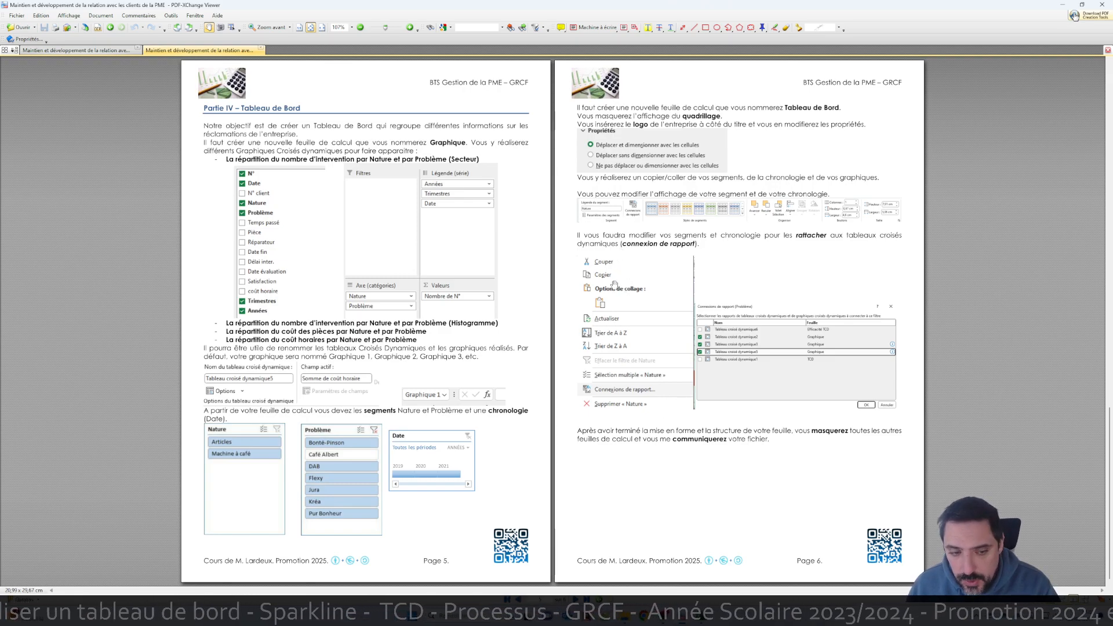
Step: Return to the Excel workbook and hide the TCD, Évolution and Efficacité worksheets
click(701, 619)
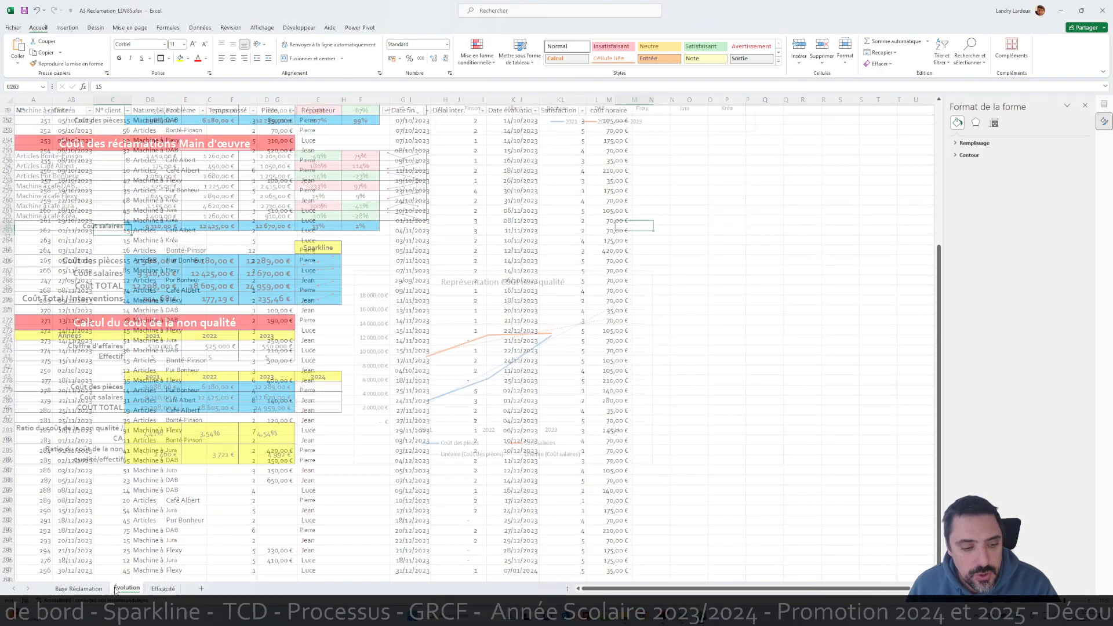
right_click(127, 589)
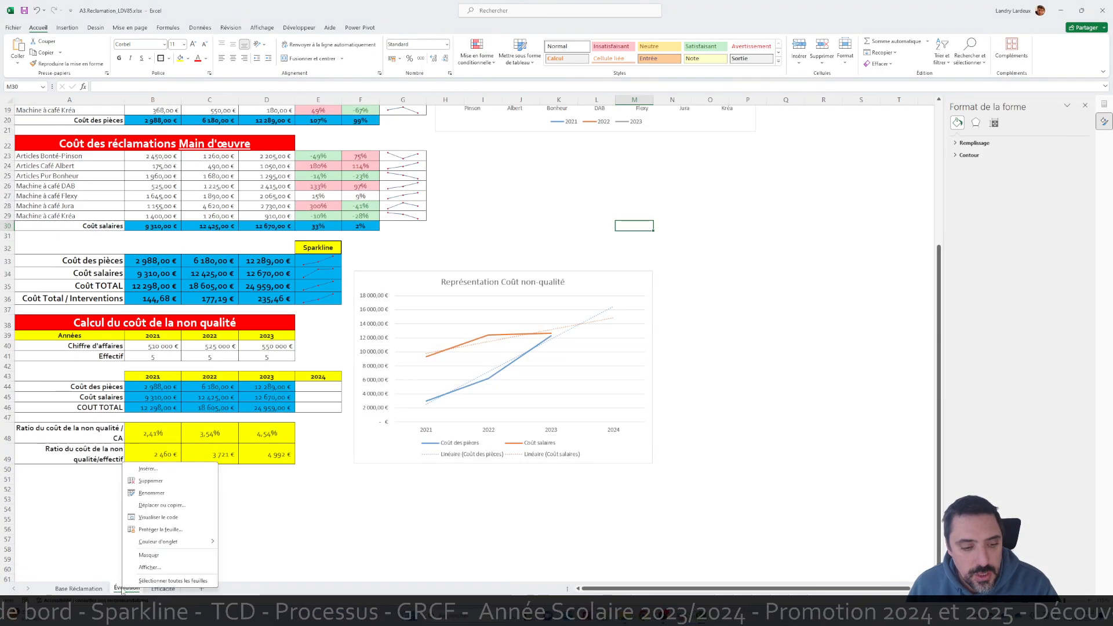
click(149, 555)
right_click(128, 588)
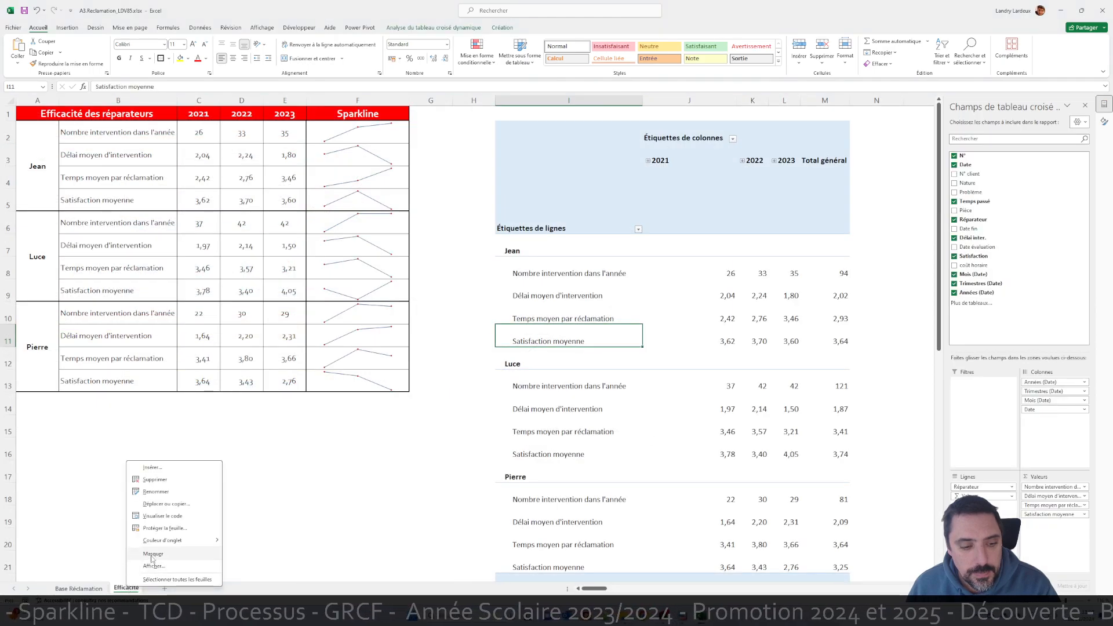
click(151, 553)
Step: Add a new worksheet after Base Réclamation and name it Graphique
click(129, 588)
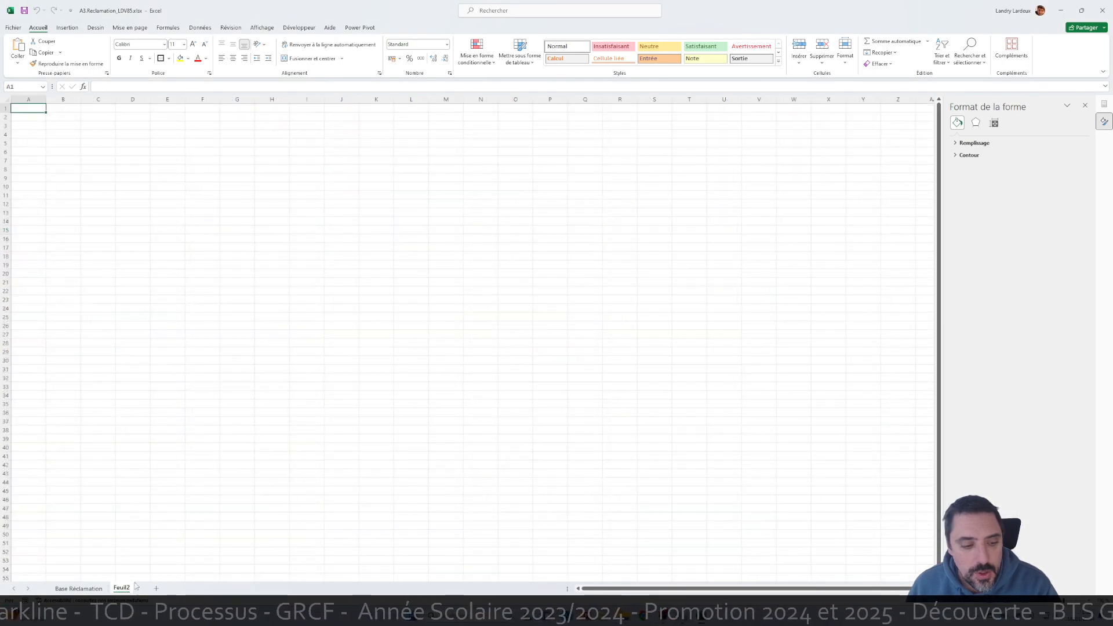
double_click(122, 588)
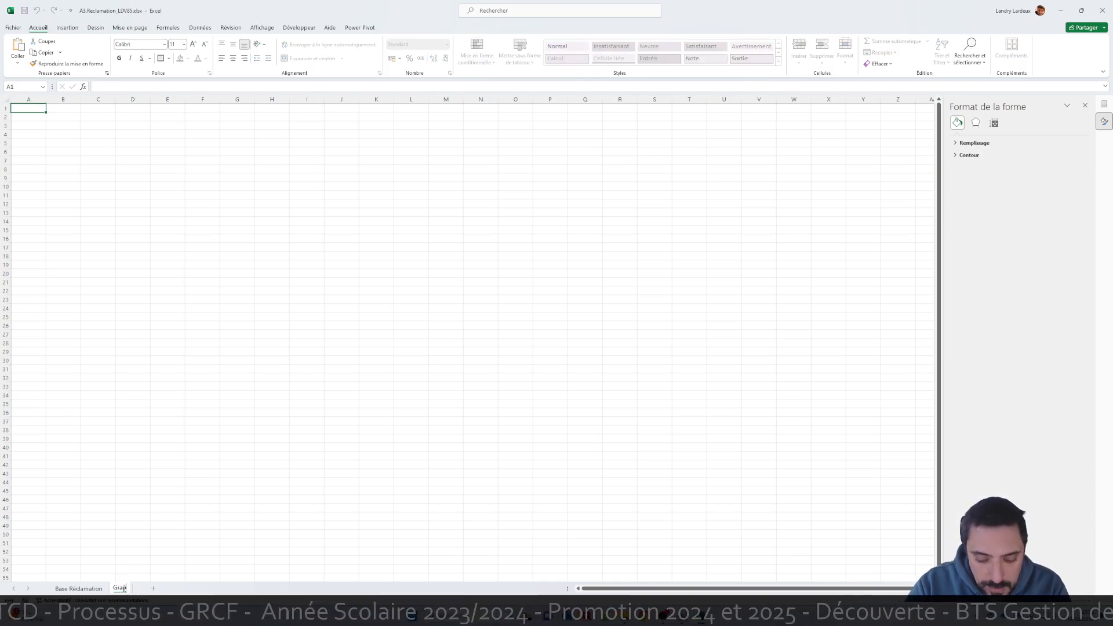
click(134, 526)
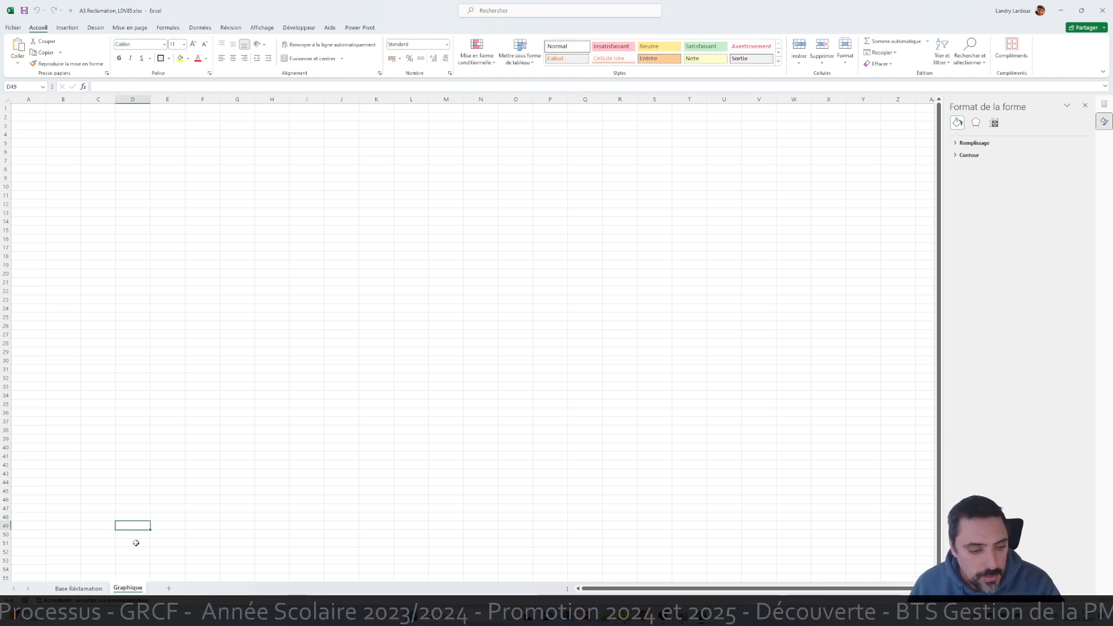
Step: Check the list of hidden worksheets without unhiding any of them
right_click(128, 589)
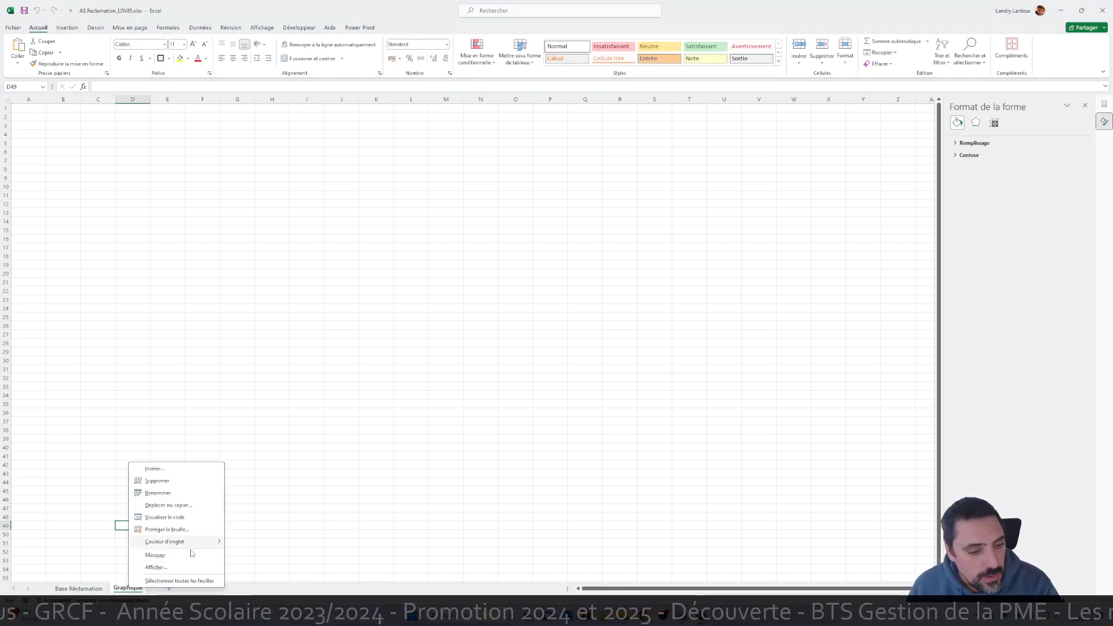
click(176, 567)
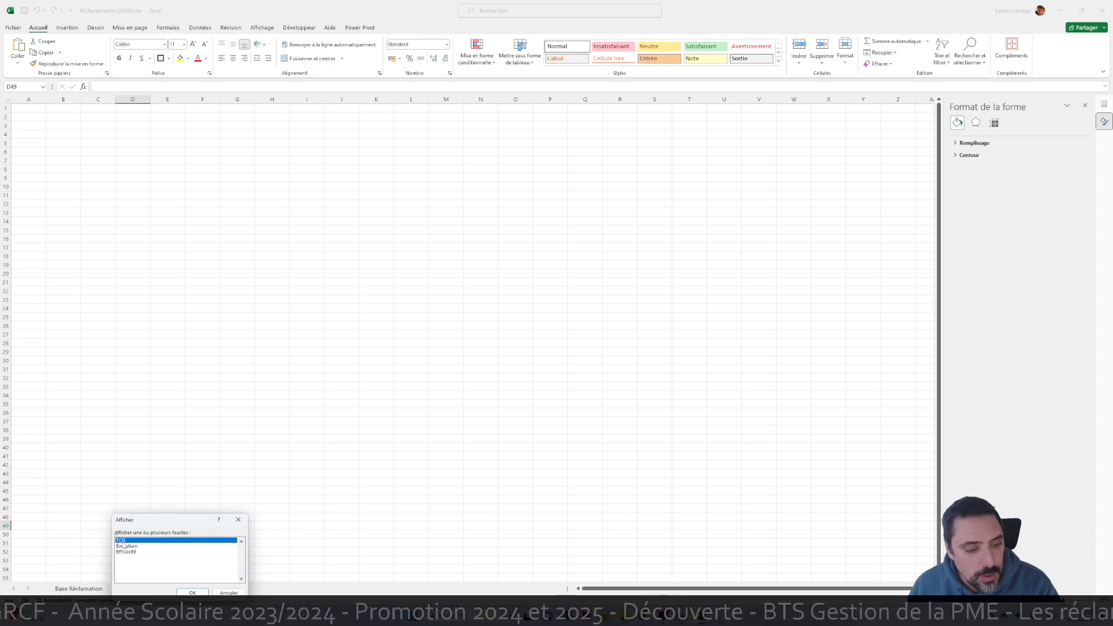
click(220, 592)
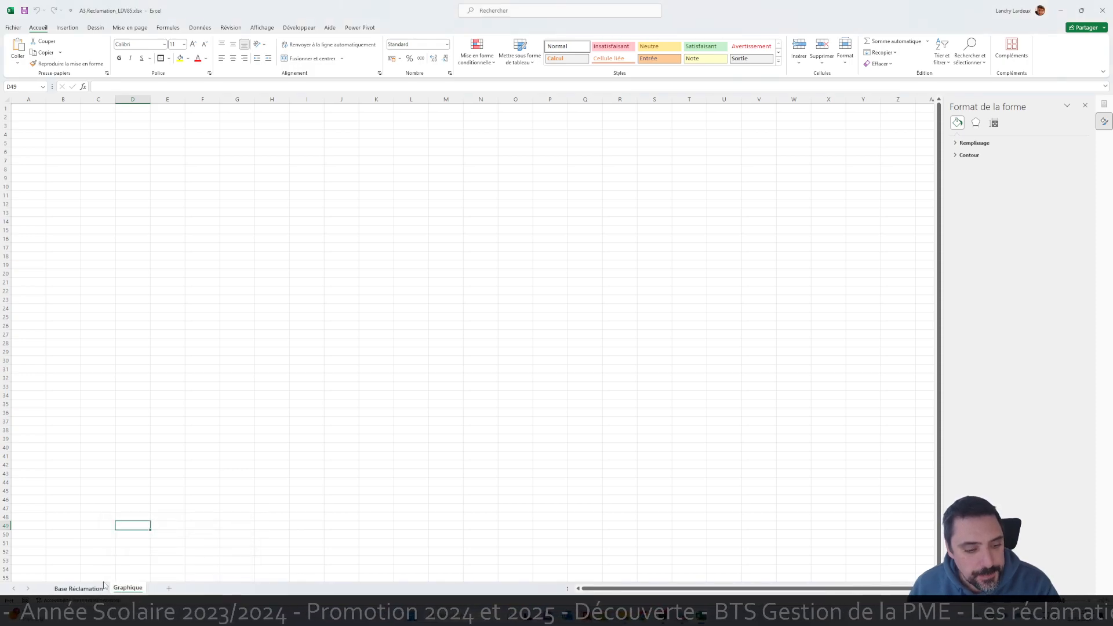
Step: Insert a pivot chart from the Base Réclamation data on the existing Graphique worksheet, starting at cell A2
click(35, 118)
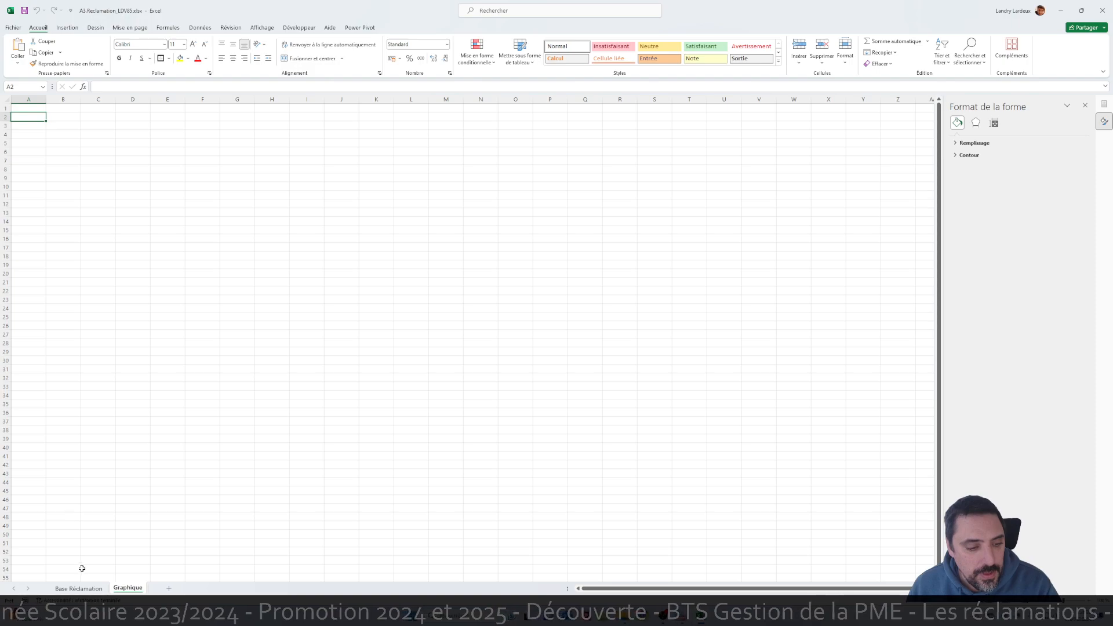
click(79, 588)
click(78, 233)
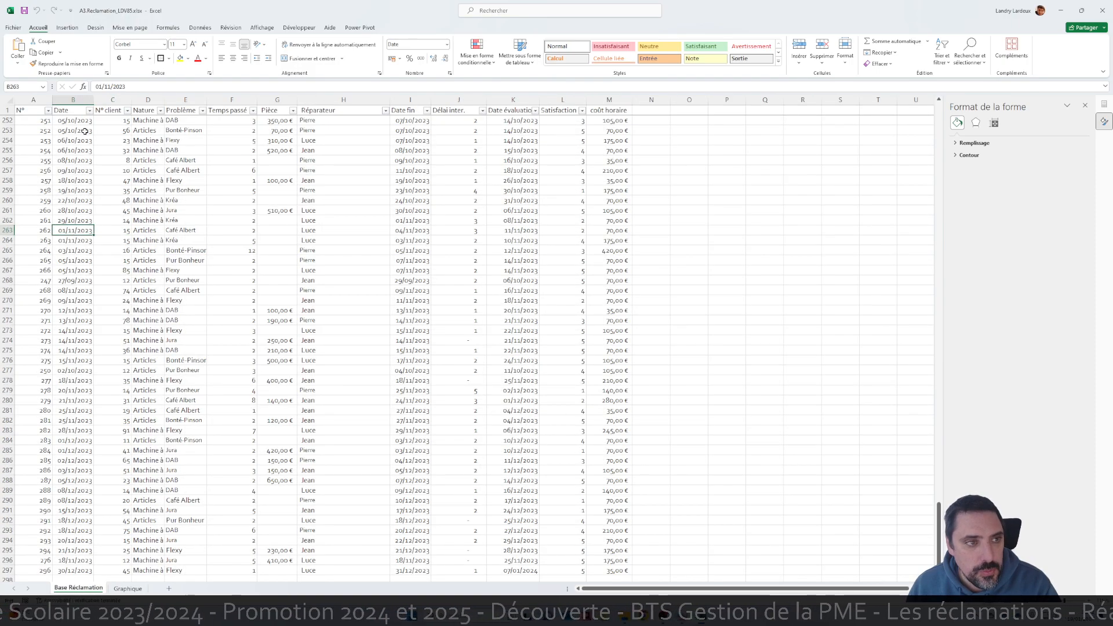
click(68, 27)
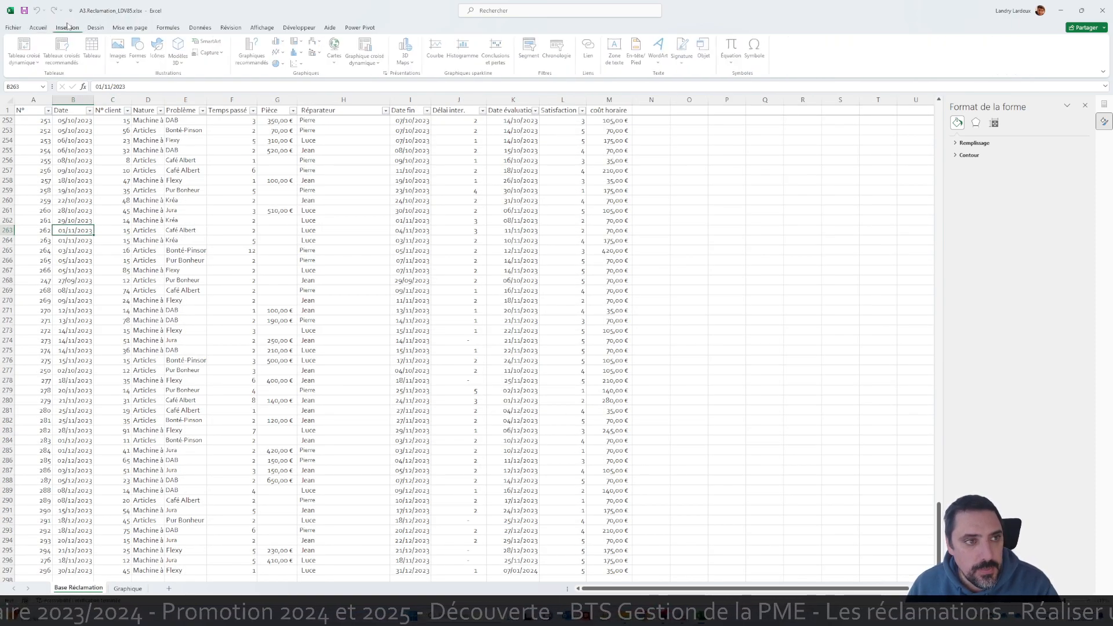
click(367, 58)
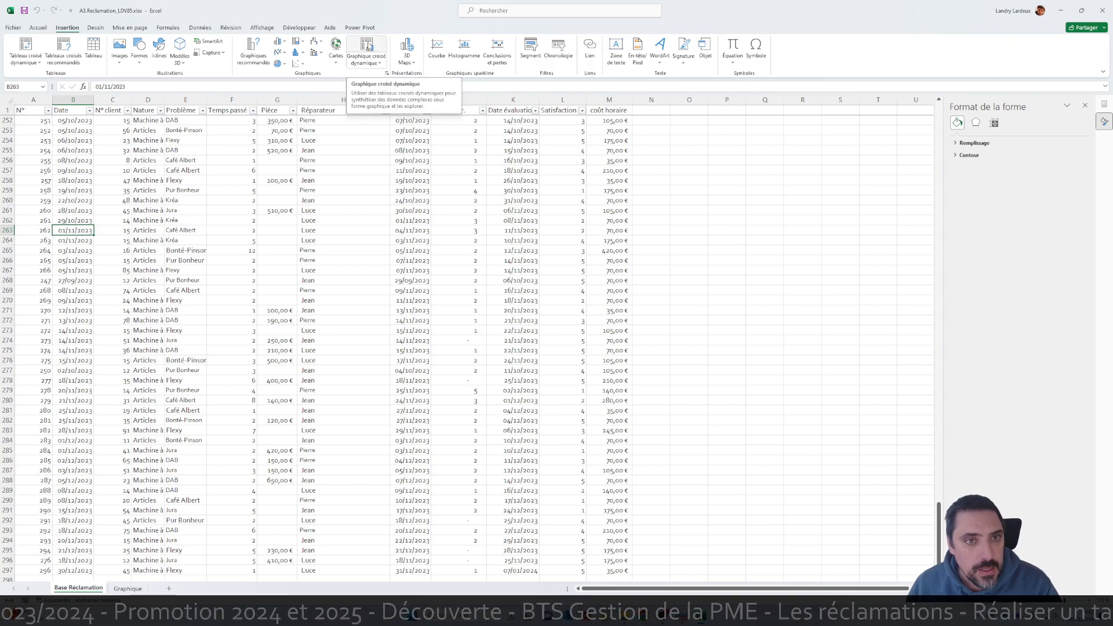
click(385, 86)
click(520, 275)
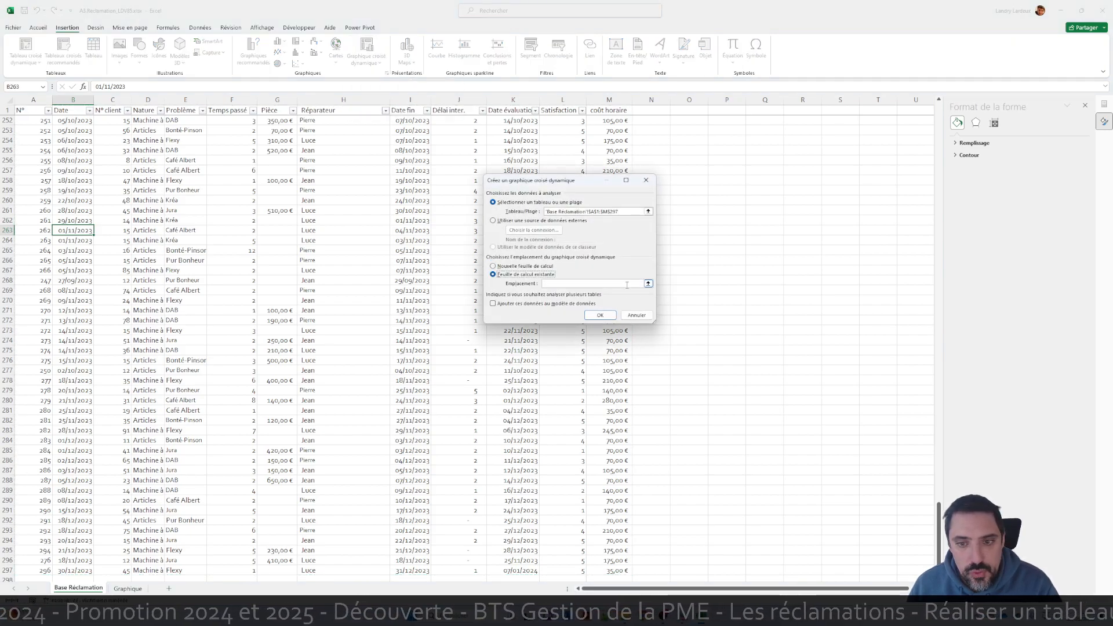
click(648, 283)
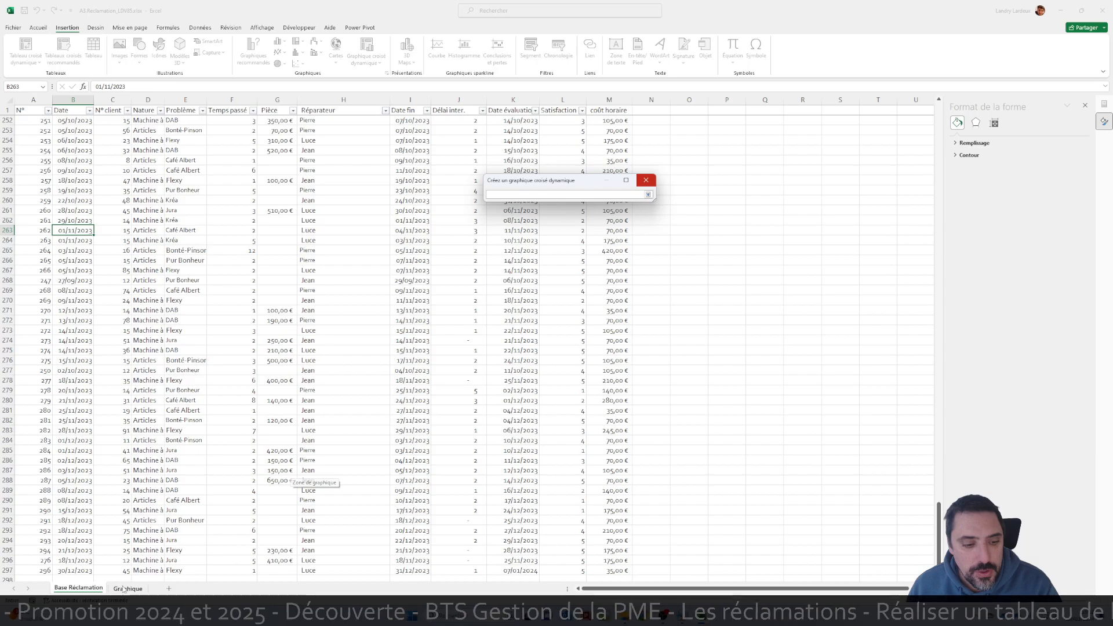
click(127, 588)
click(32, 117)
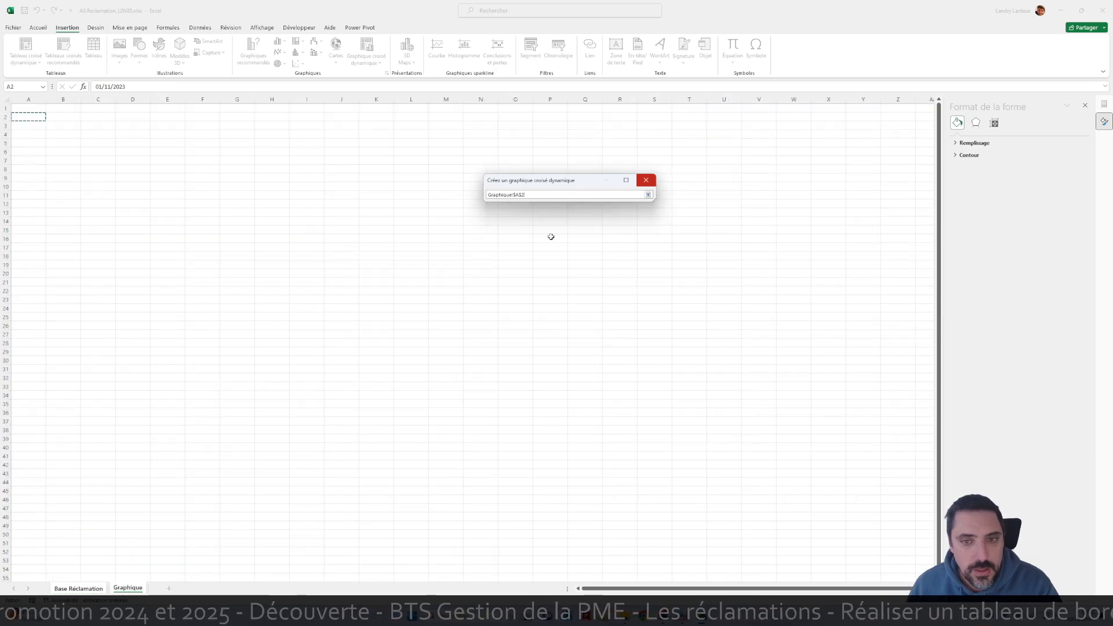
click(648, 195)
click(603, 316)
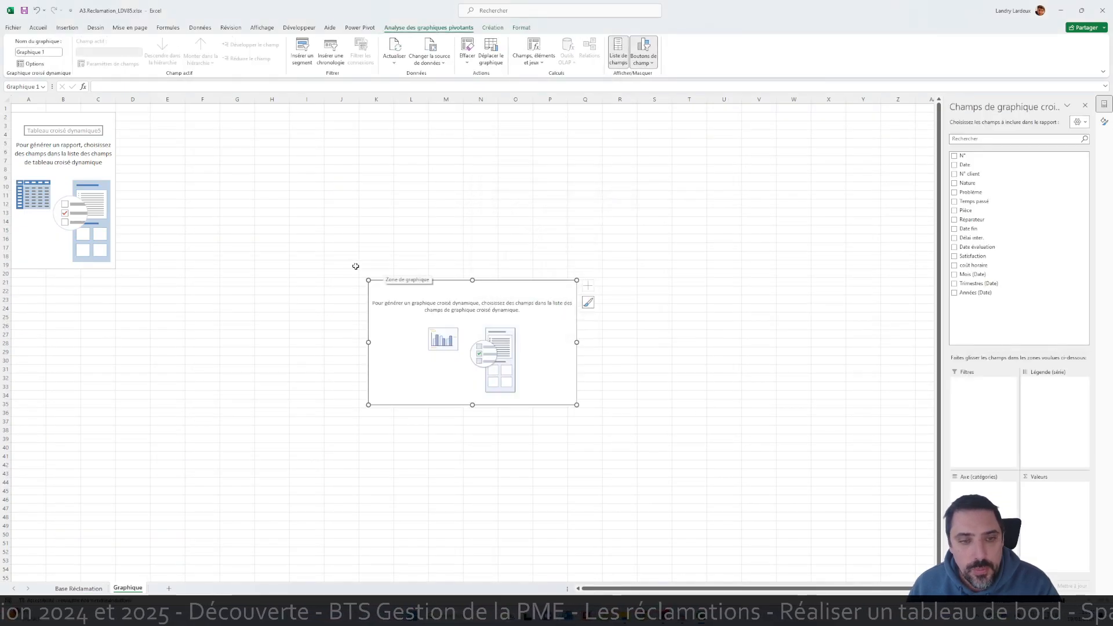
Step: Add Nature and Problème as the chart's categories, N° as its values and Date as its legend series
click(954, 183)
click(955, 192)
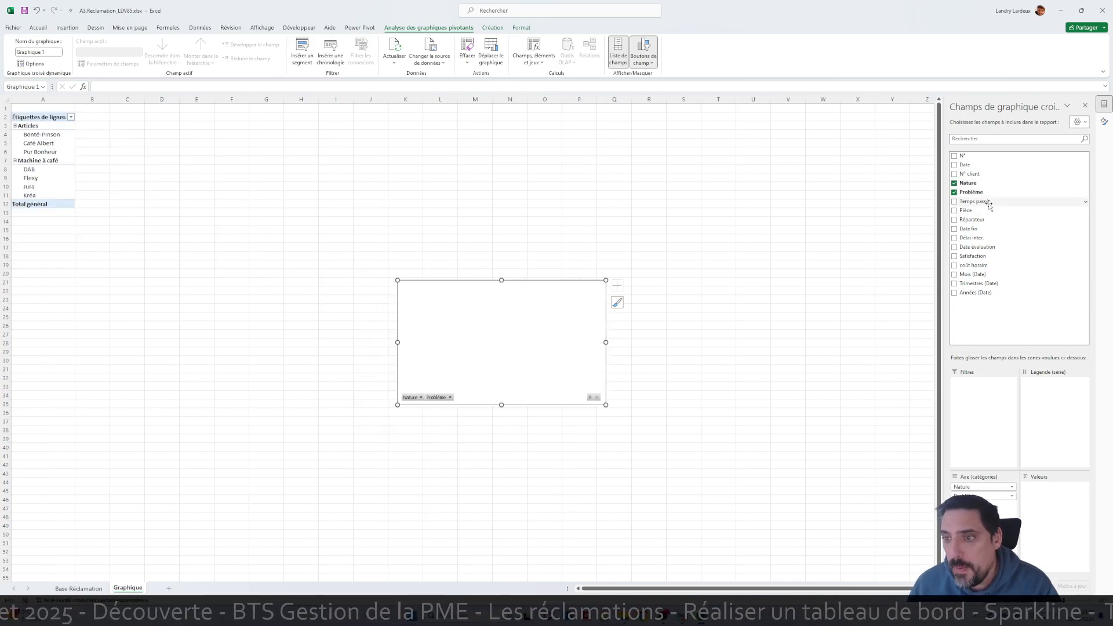
click(982, 157)
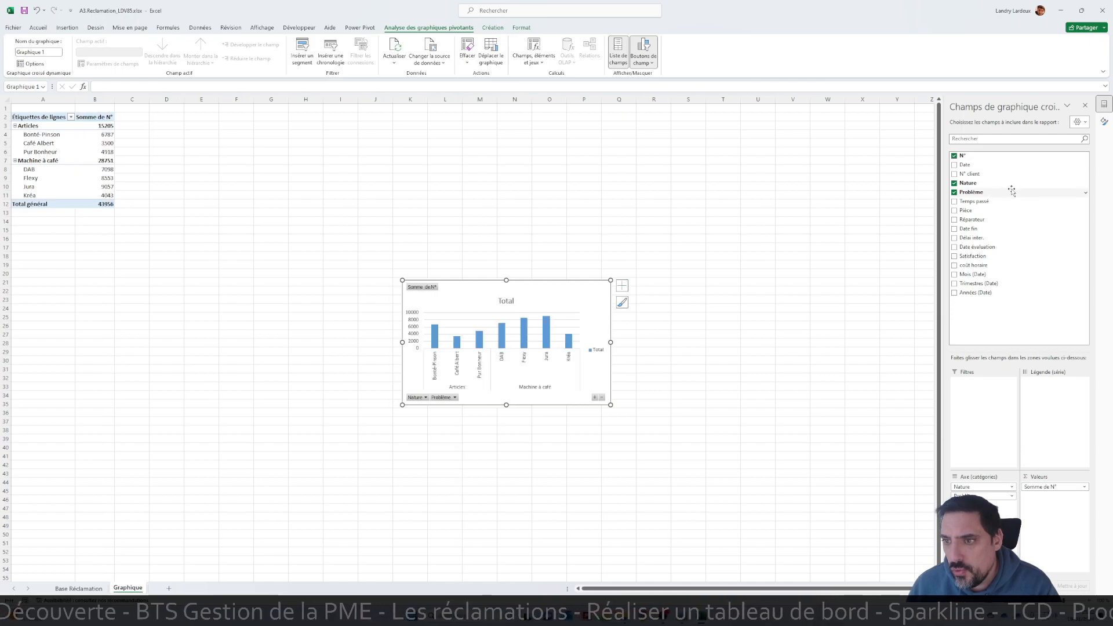
drag(978, 166, 1054, 406)
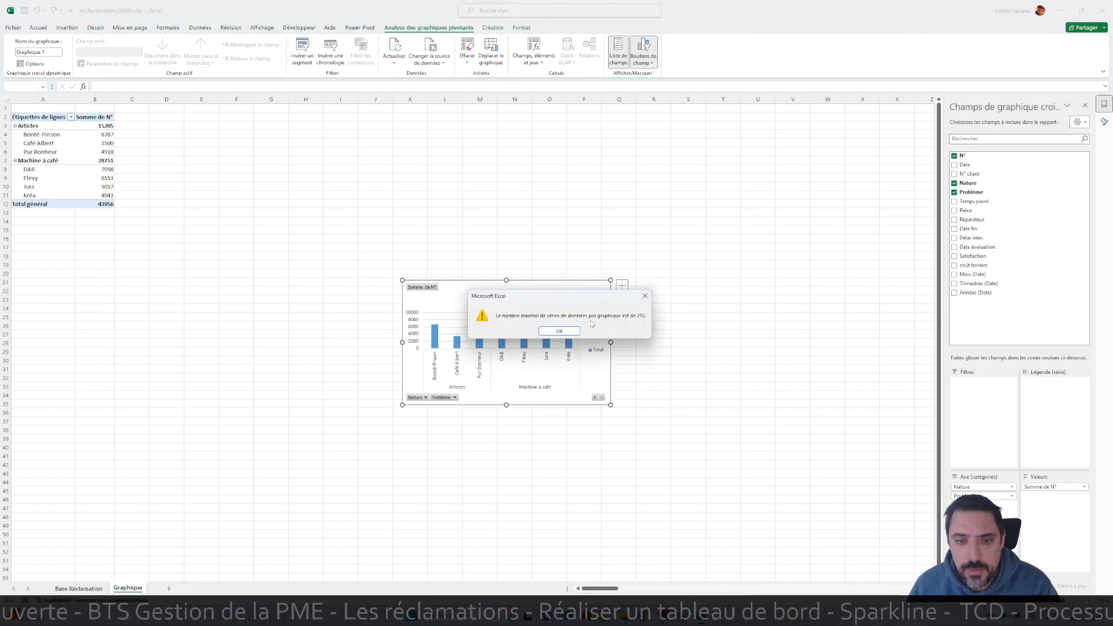
click(562, 331)
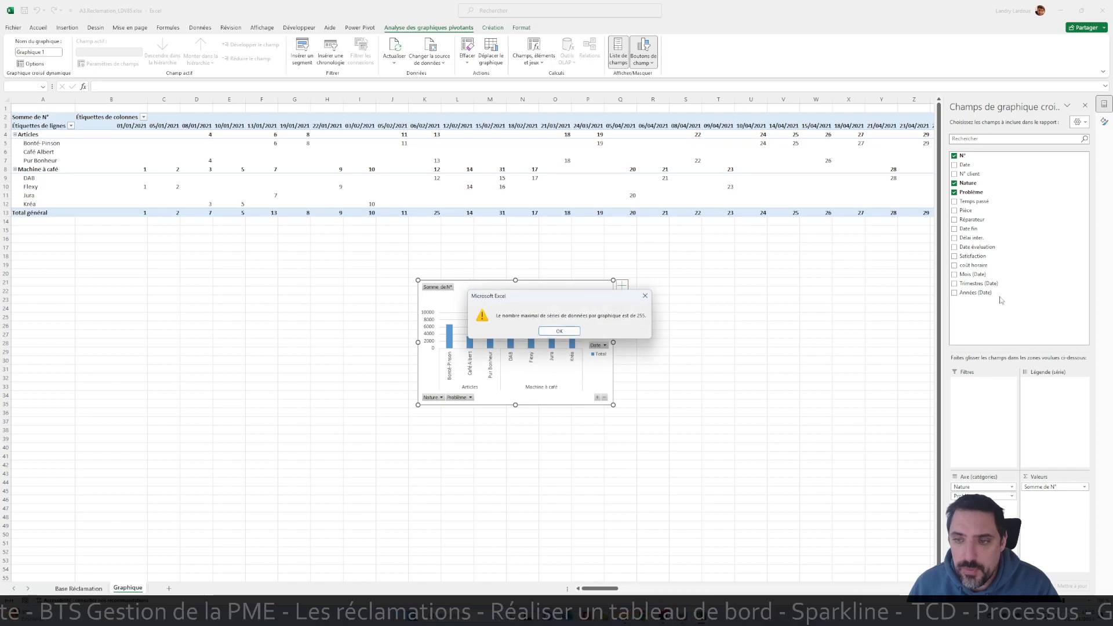
key(Return)
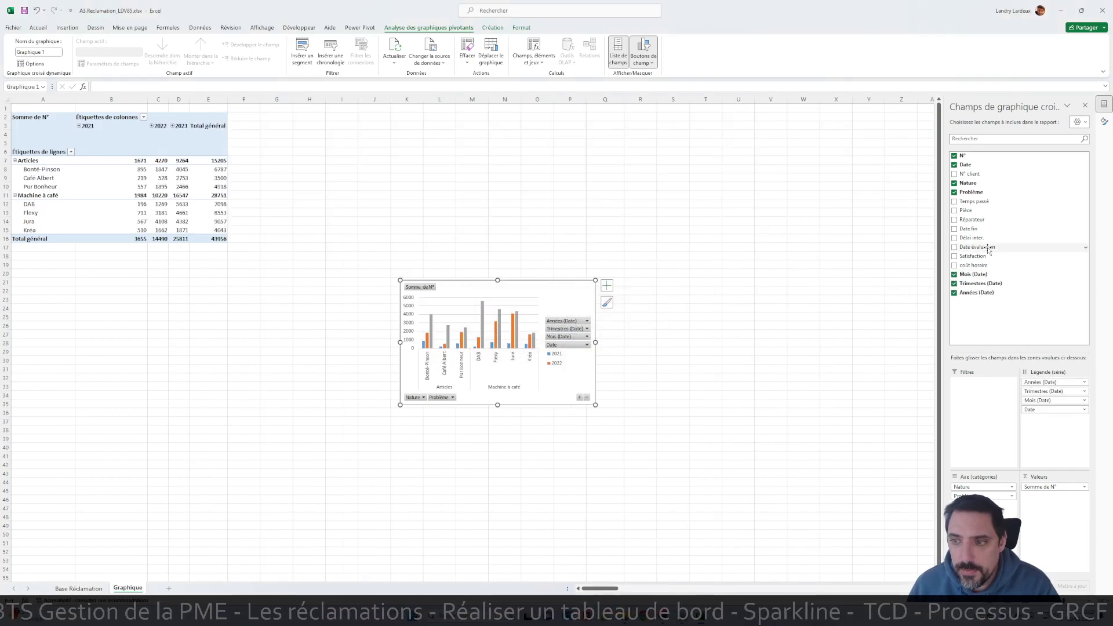
Step: Move the pivot chart up beside the pivot table and change its type to a pie chart (Secteurs)
drag(555, 288, 411, 126)
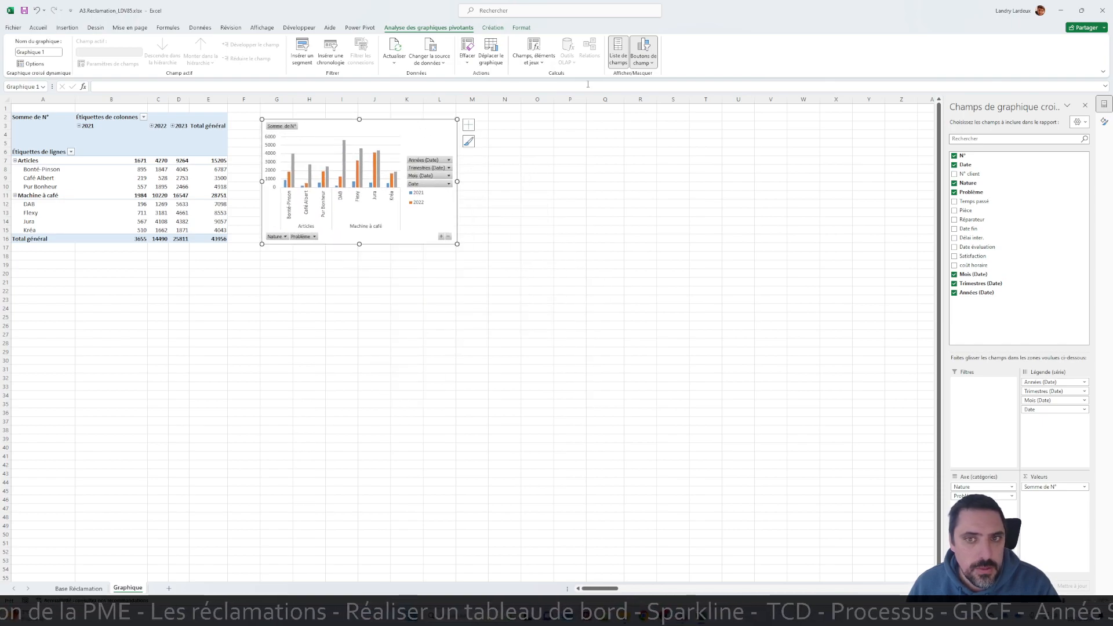
click(490, 31)
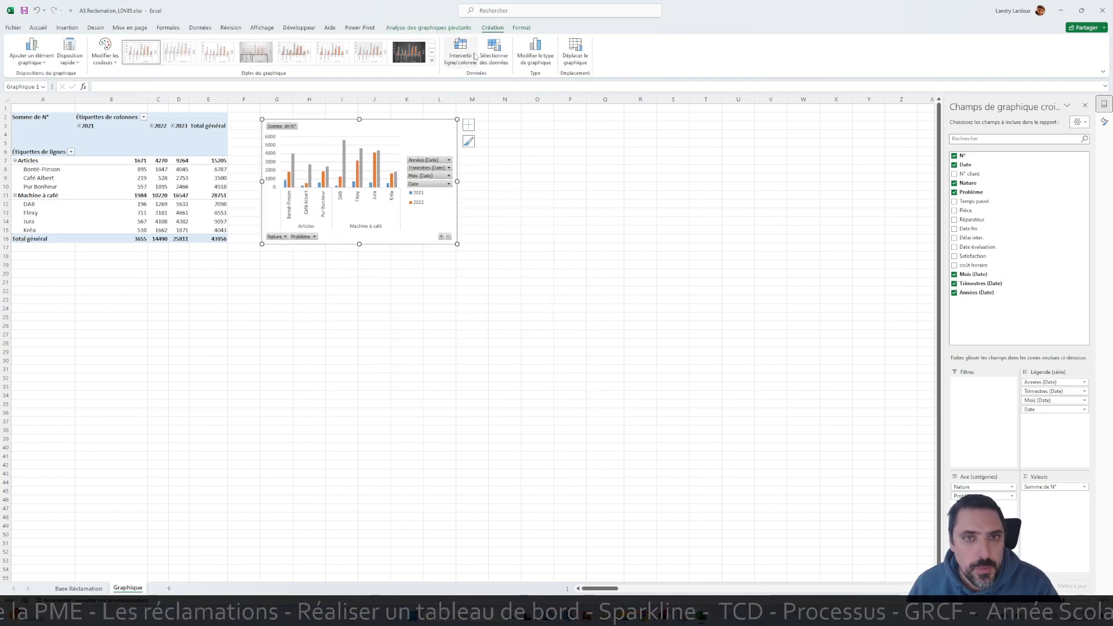
click(531, 58)
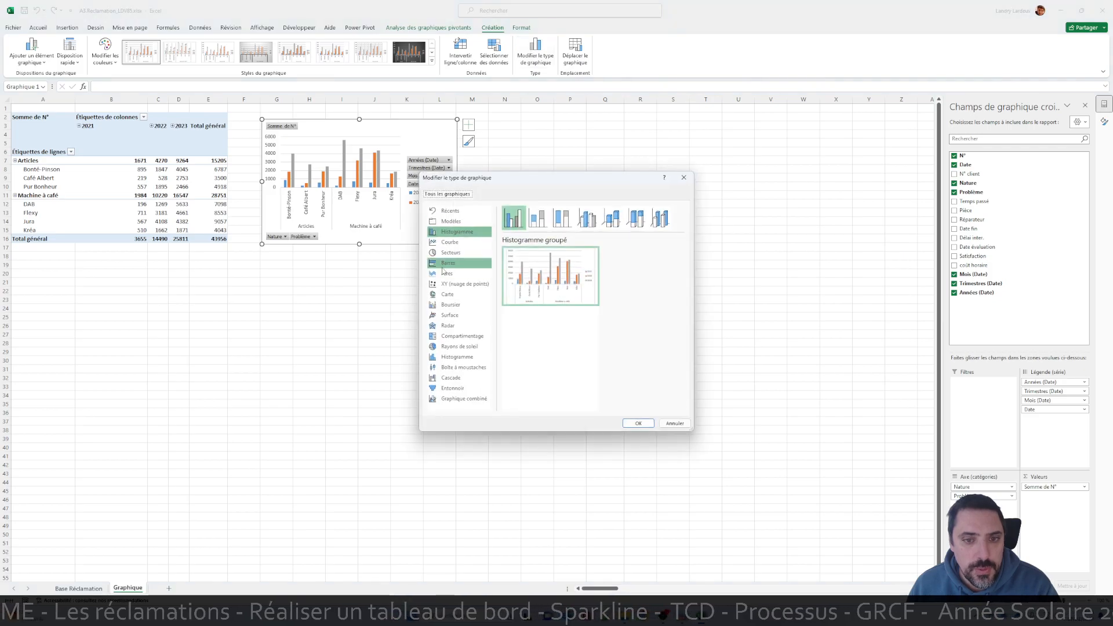
click(451, 253)
click(639, 423)
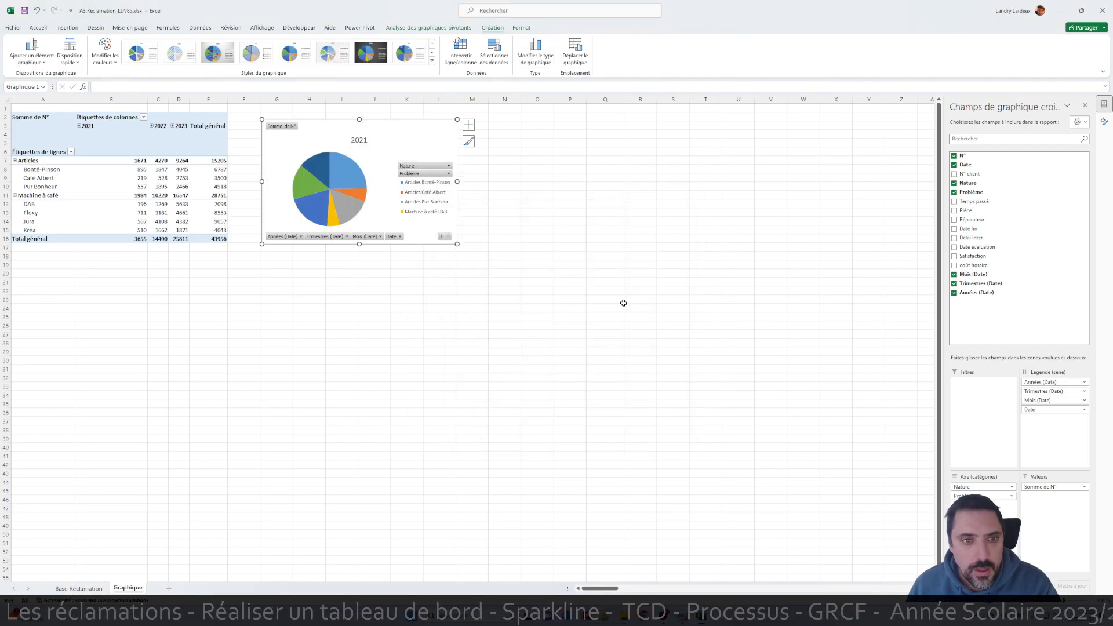
click(638, 247)
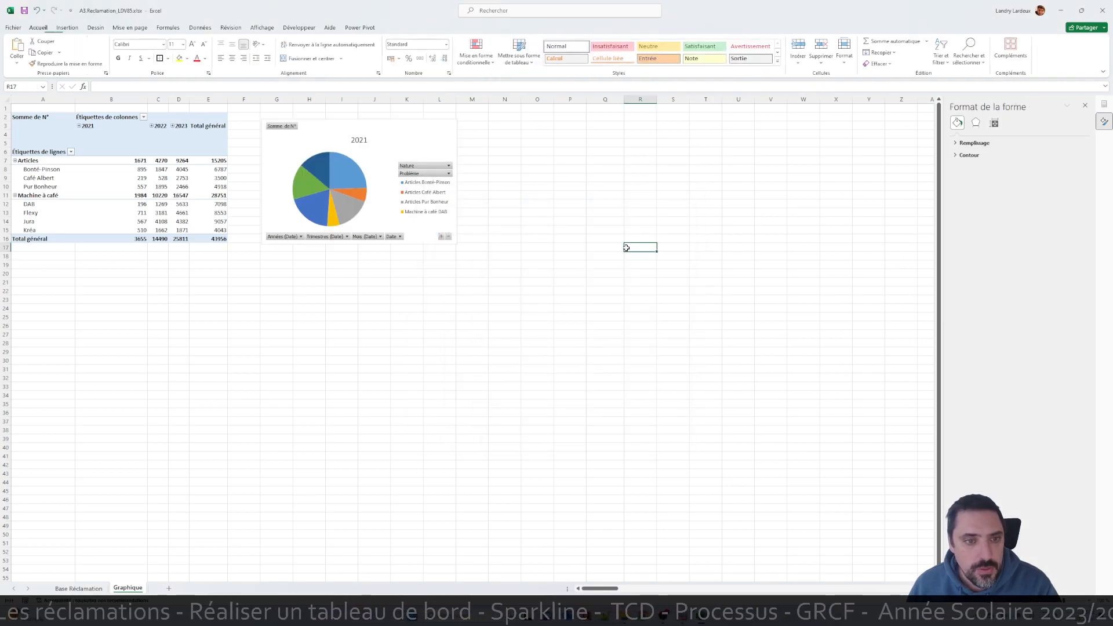
Step: Summarize the chart's N° value field by count (Nombre) instead of sum
click(416, 144)
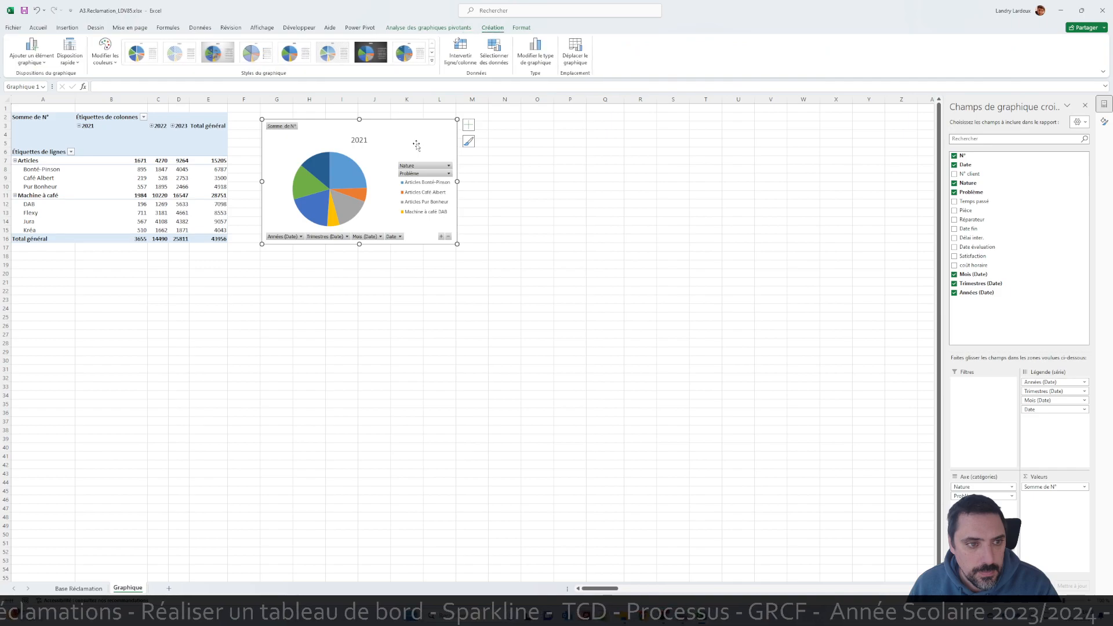
click(1083, 486)
click(1055, 477)
click(503, 263)
click(597, 309)
click(640, 256)
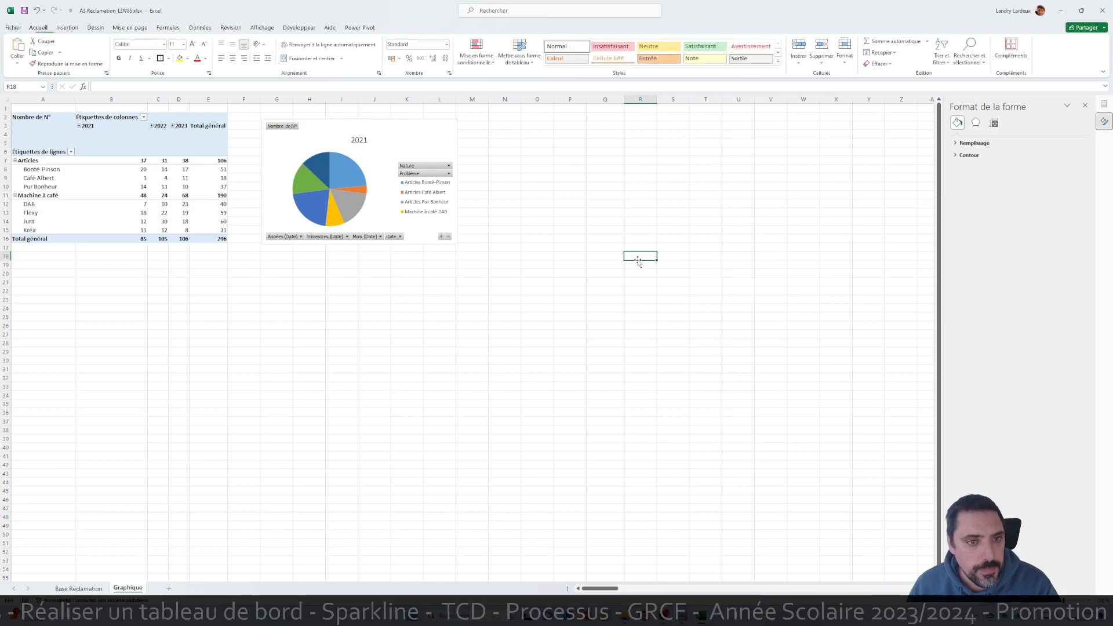
Step: Duplicate the pie chart and align the copy beside the original
click(401, 138)
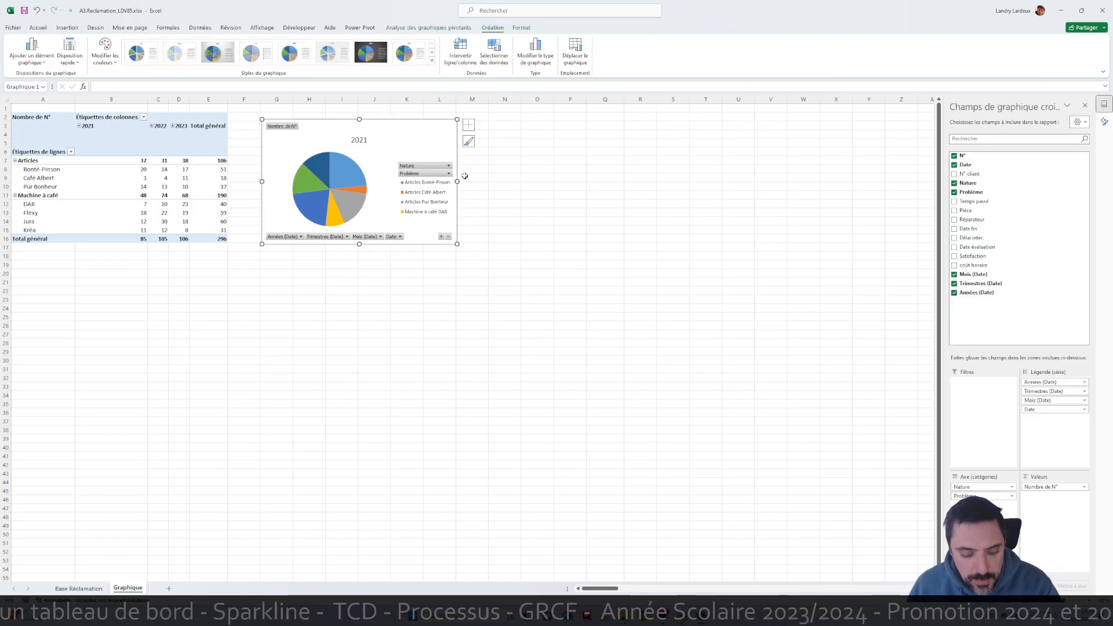
mouse_move(402, 137)
mouse_down()
mouse_move(507, 199)
mouse_move(396, 136)
mouse_up()
key(ctrl+c)
click(518, 220)
key(ctrl+v)
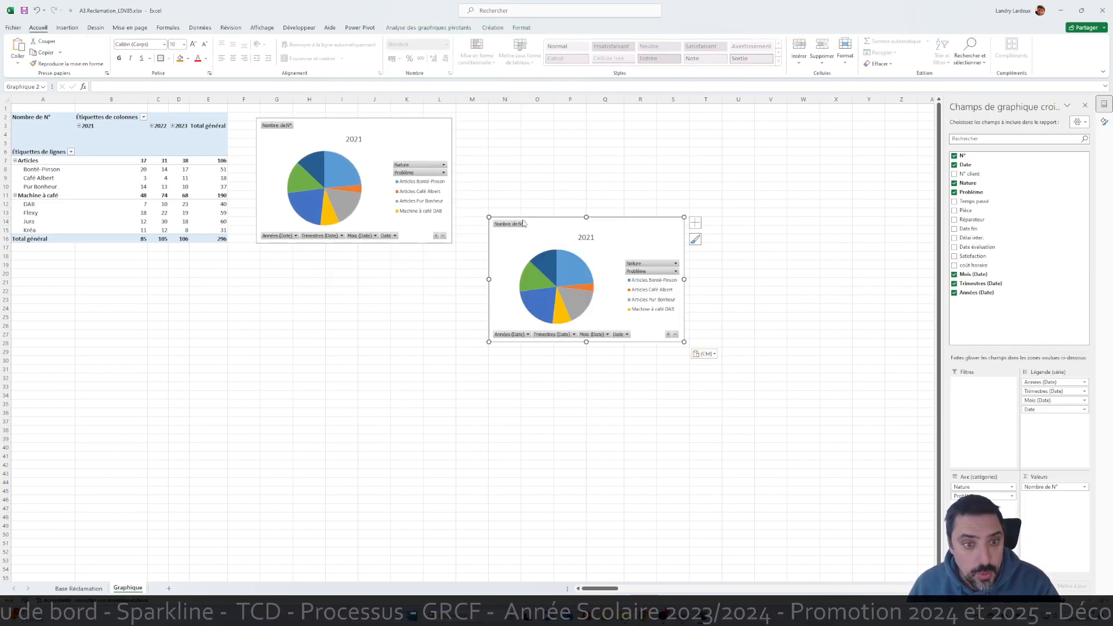
drag(581, 232, 515, 129)
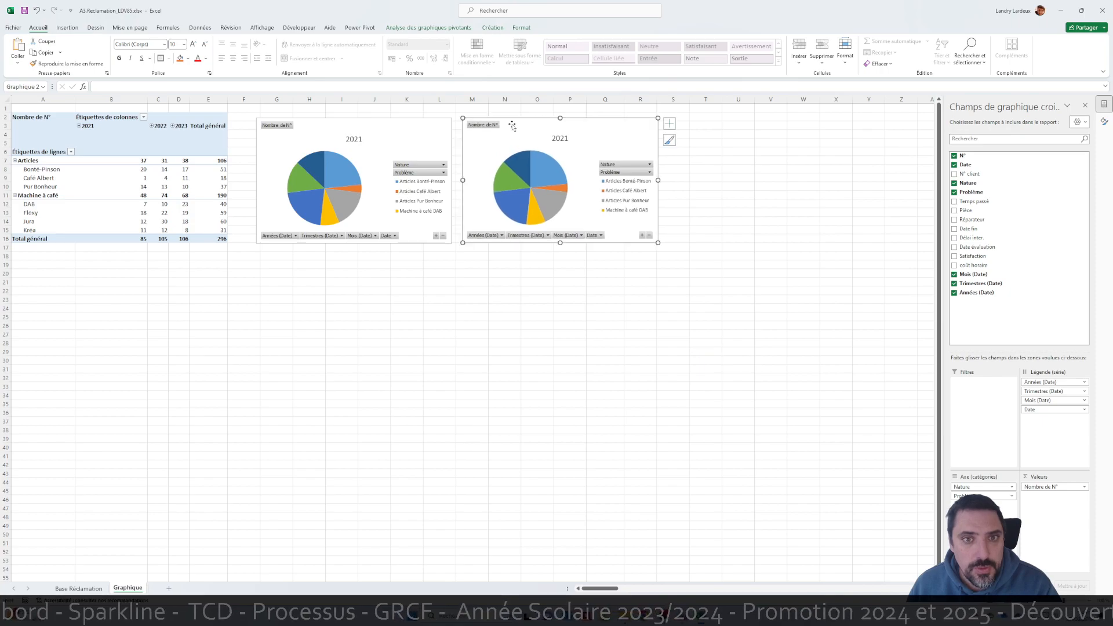
Step: Change the copied chart's type to a clustered column chart (Histogramme groupé)
click(519, 29)
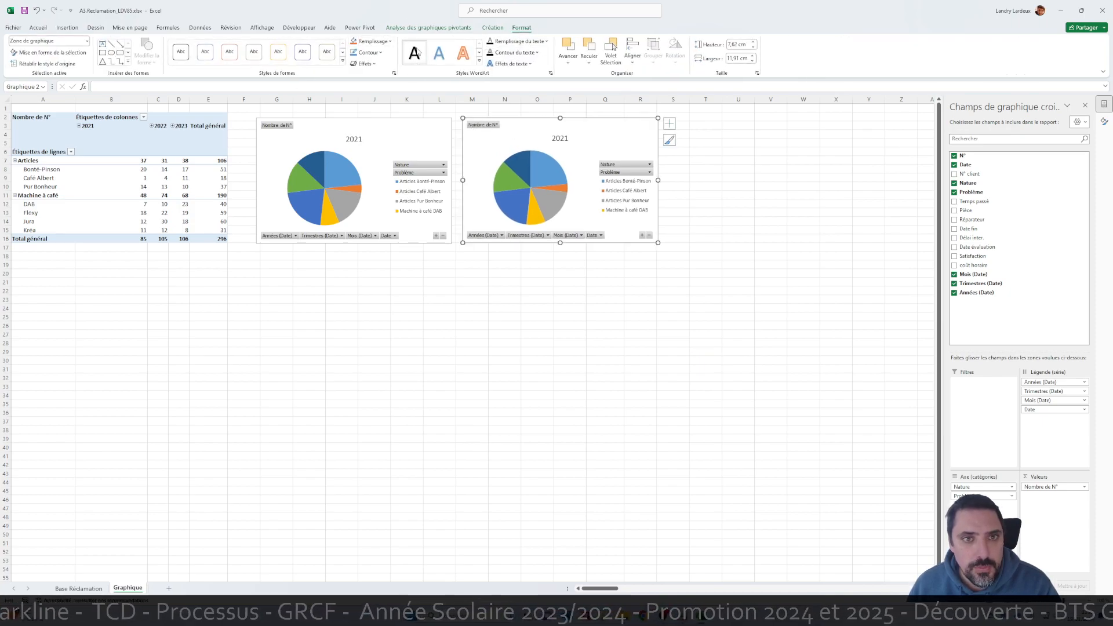
click(438, 30)
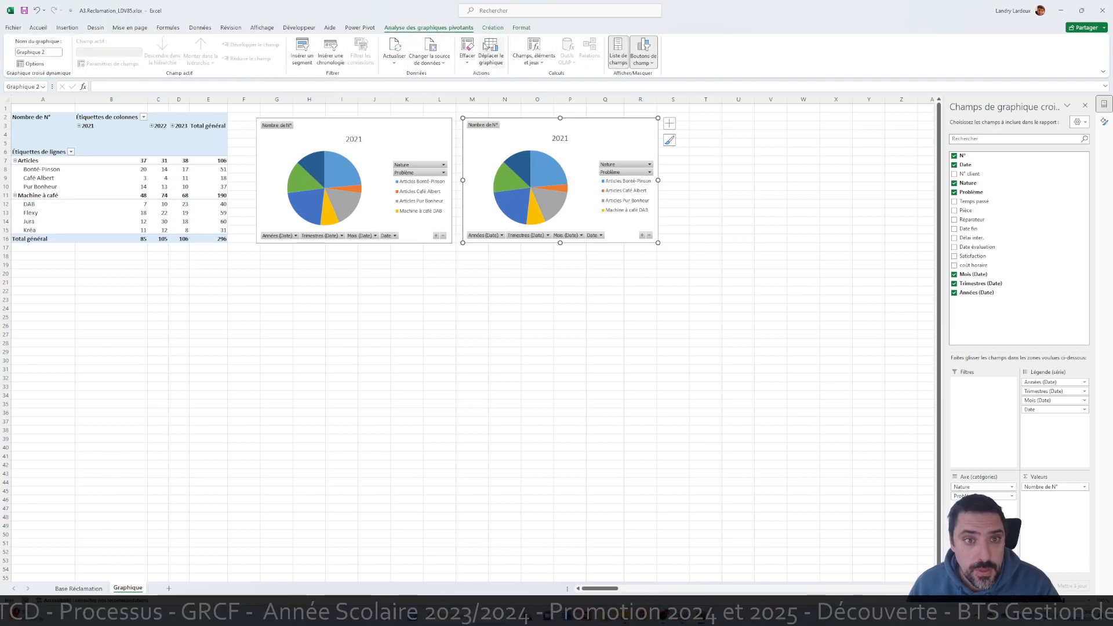
click(492, 27)
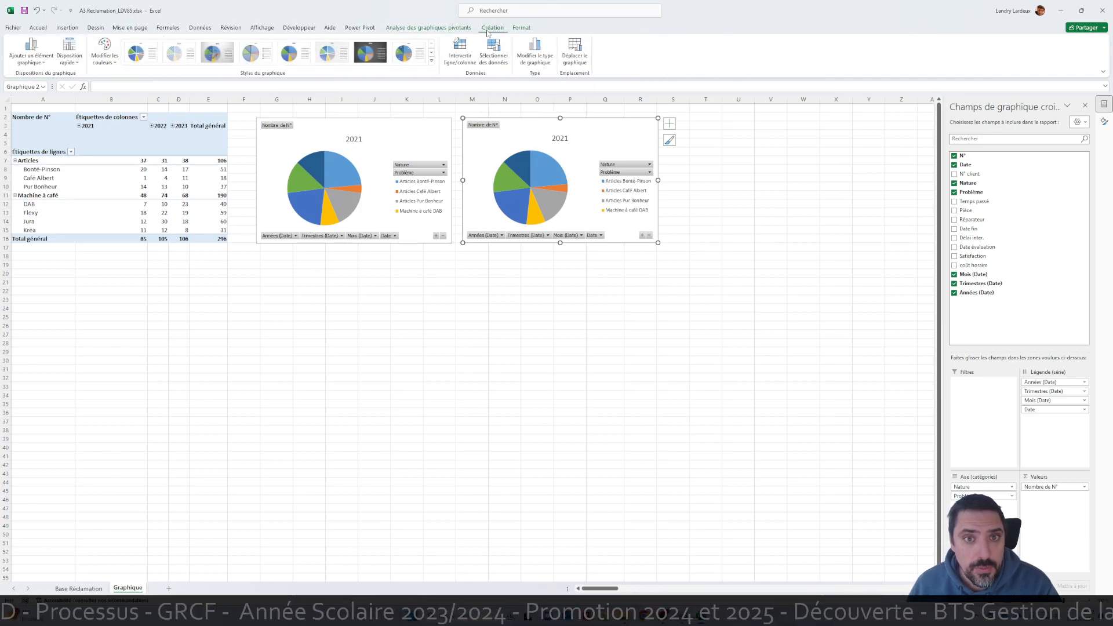
click(536, 52)
click(472, 232)
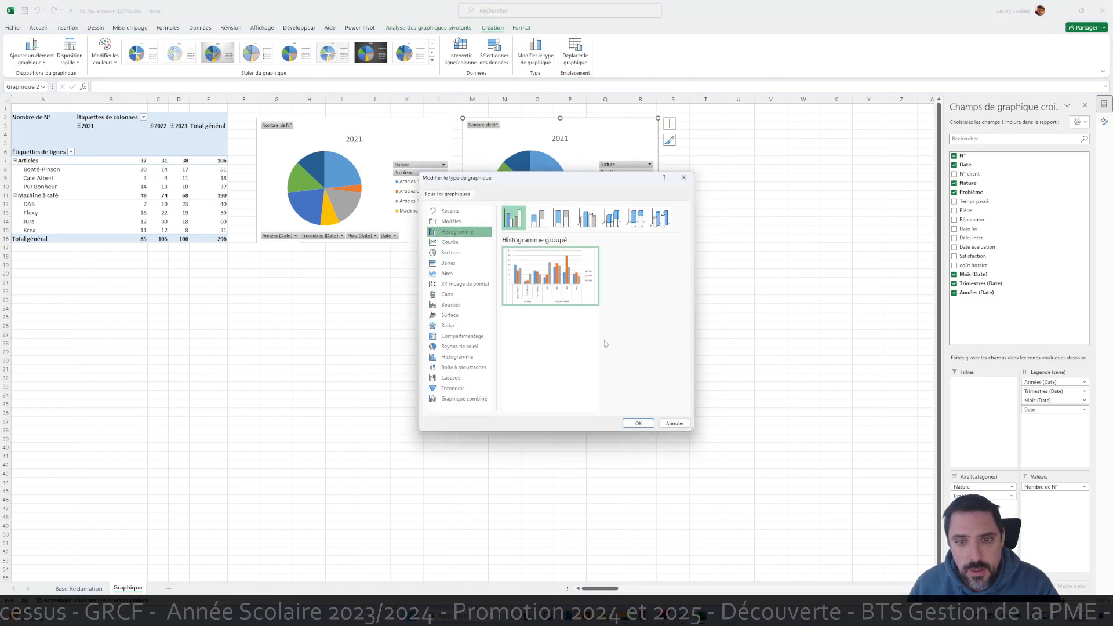
click(638, 423)
click(699, 214)
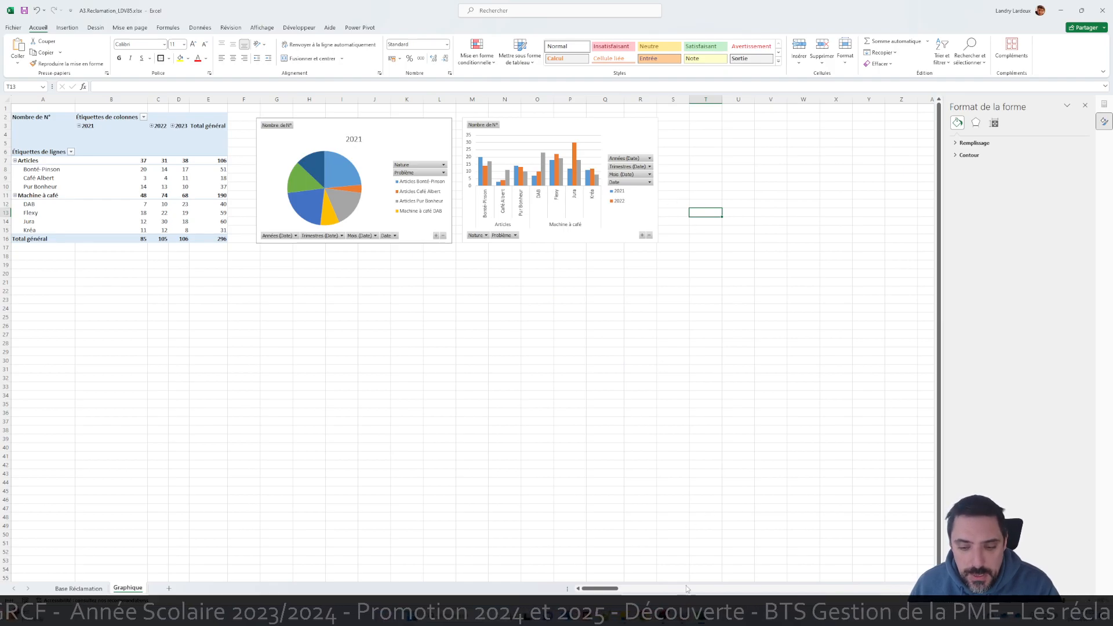
Step: Switch to the exercise PDF to read which charts Partie IV requires, and return to the Graphique sheet in Excel
click(1061, 10)
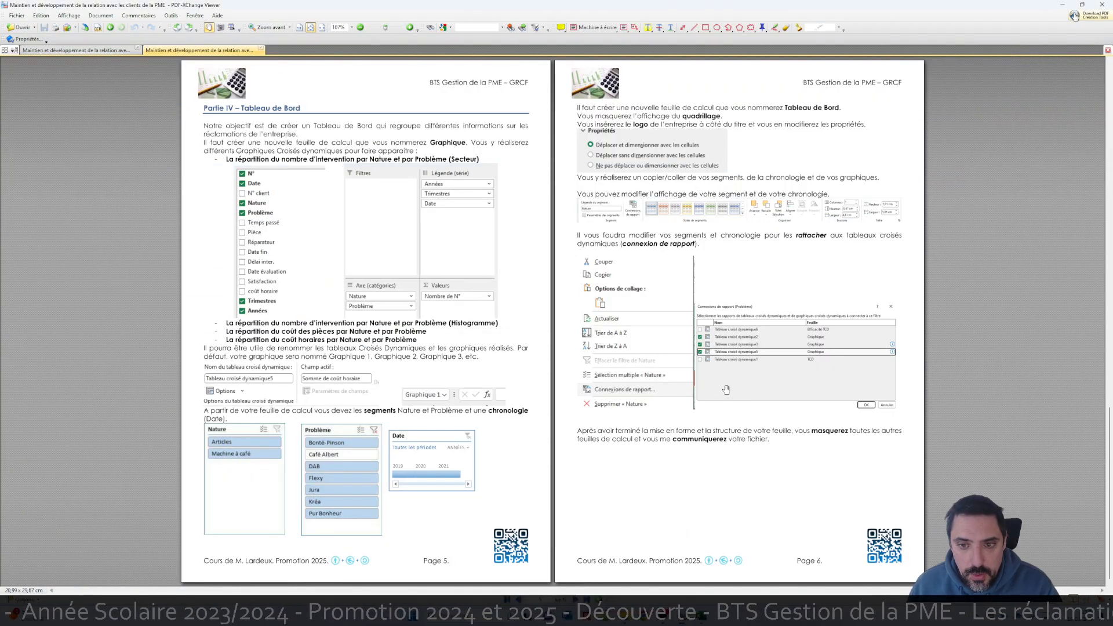
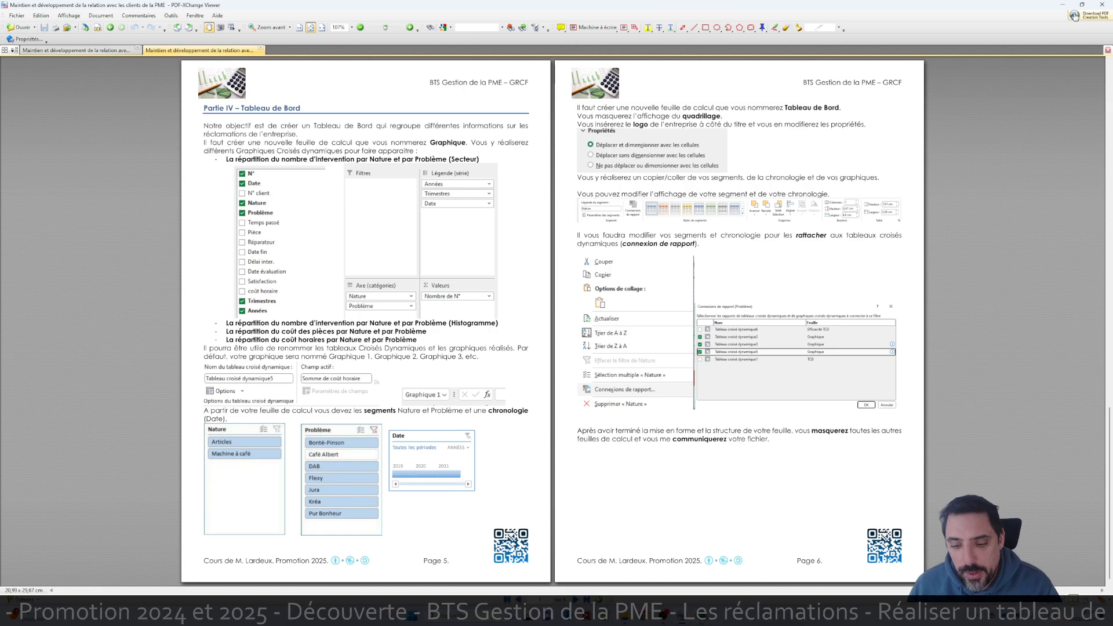
key(alt+Tab)
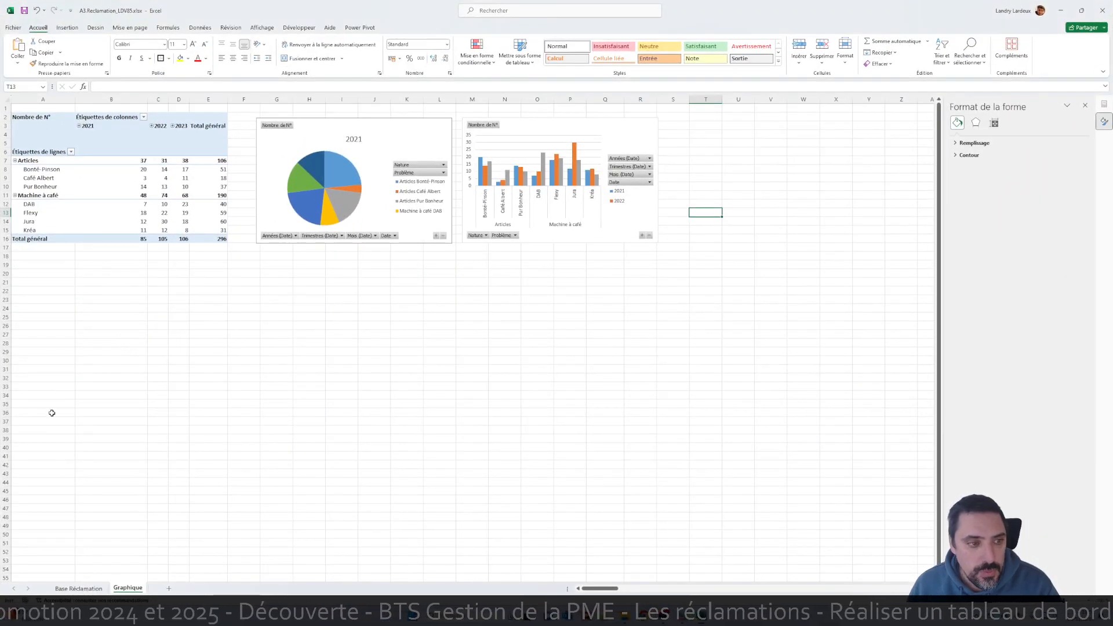
click(40, 265)
click(40, 275)
Step: Insert a pivot chart with its pivot table from the Base Réclamation data, placed on the Graphique sheet at cell A20
click(91, 590)
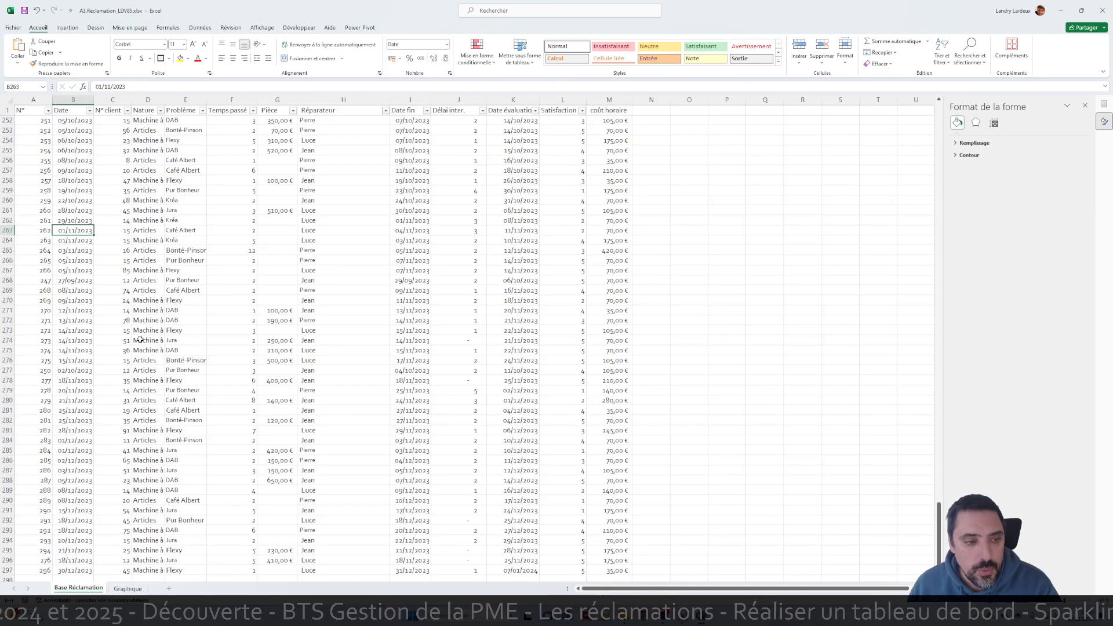
click(69, 28)
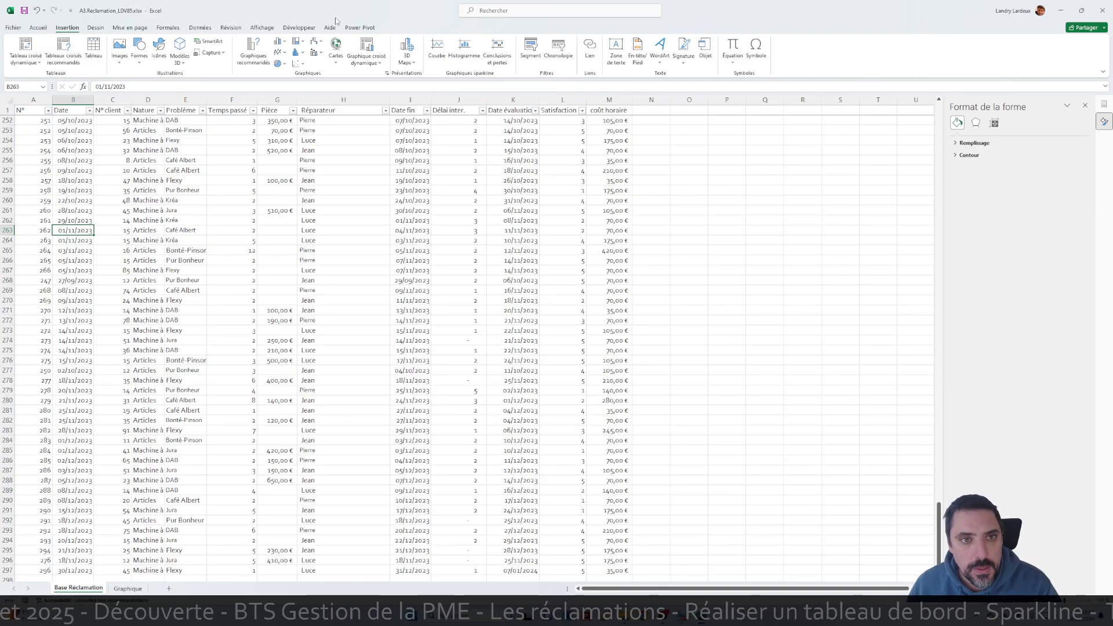
click(366, 46)
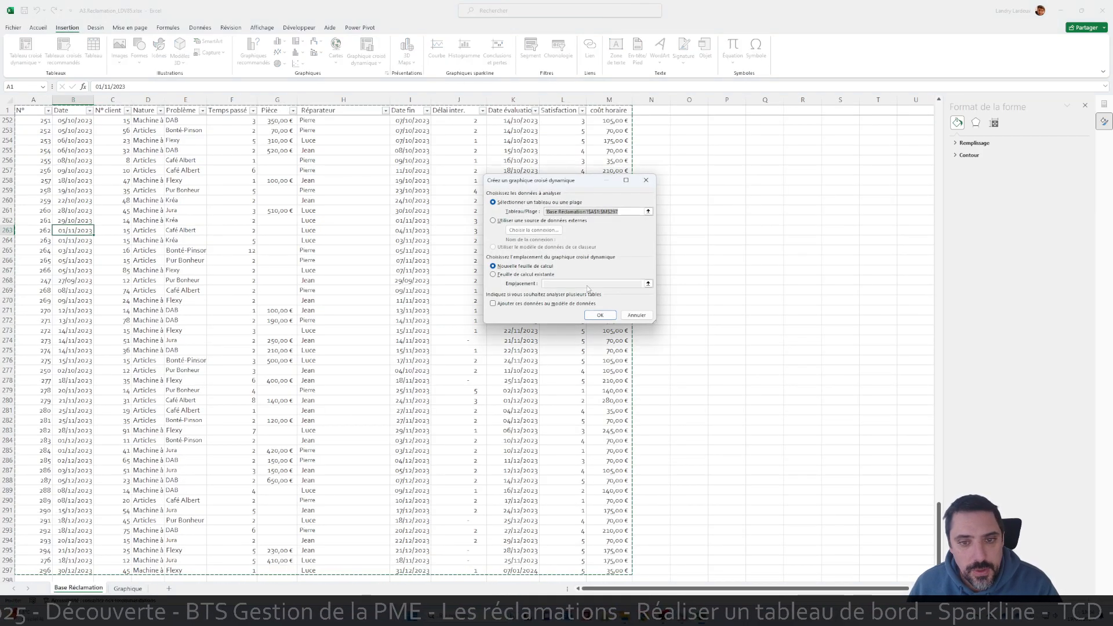
click(648, 284)
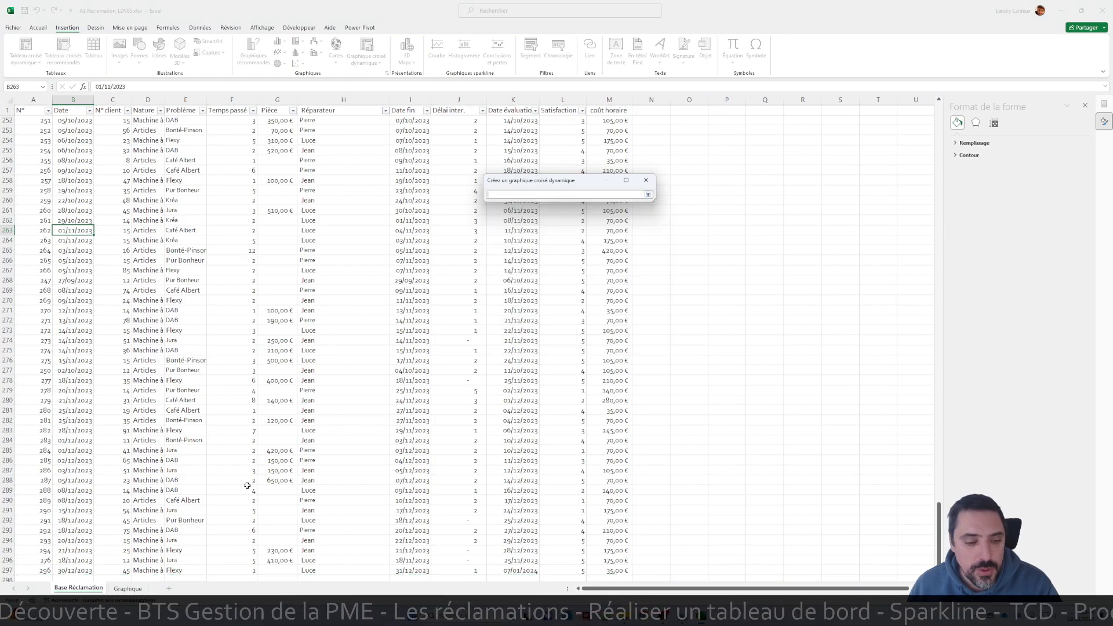
click(127, 588)
click(39, 272)
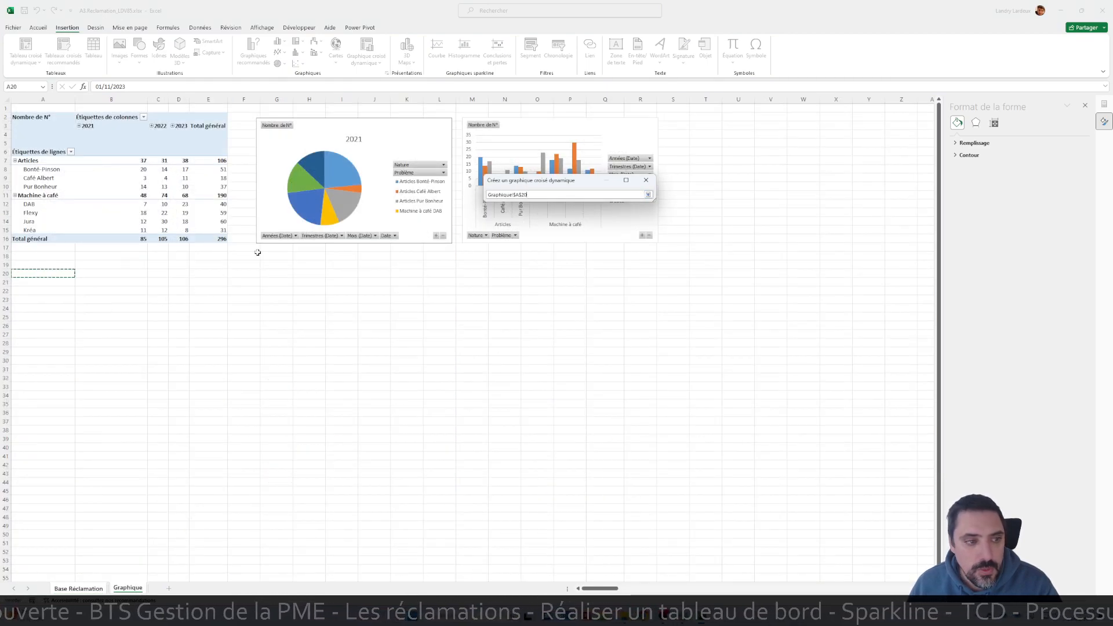
click(648, 194)
click(600, 317)
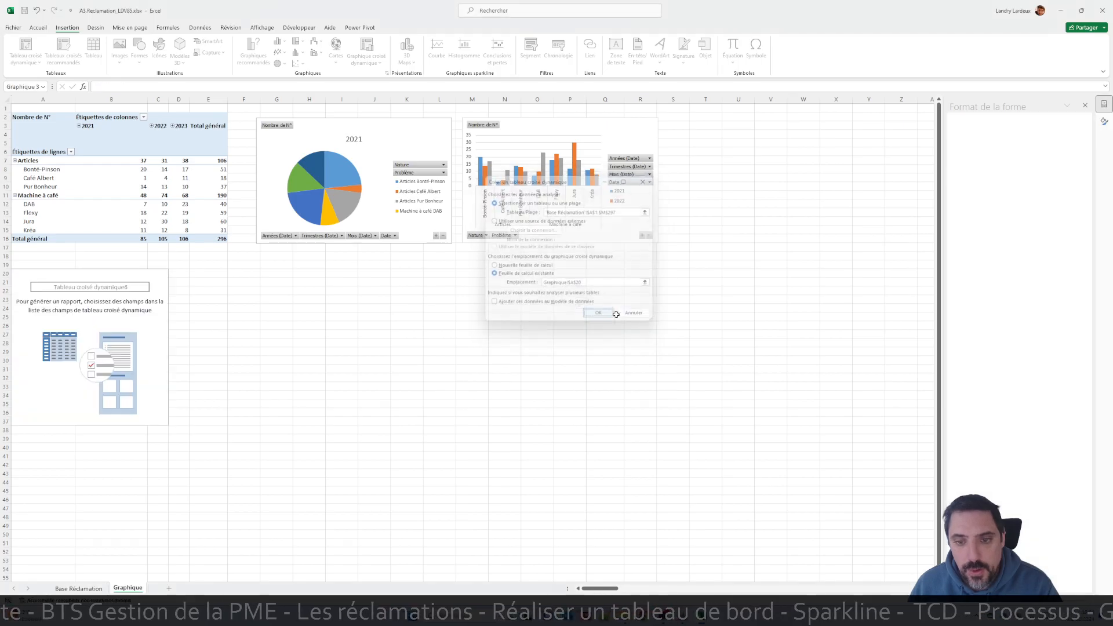
Step: Set up the new pivot chart with Date as legend series, Nature and Problème as categories, and Pièce as values
click(964, 164)
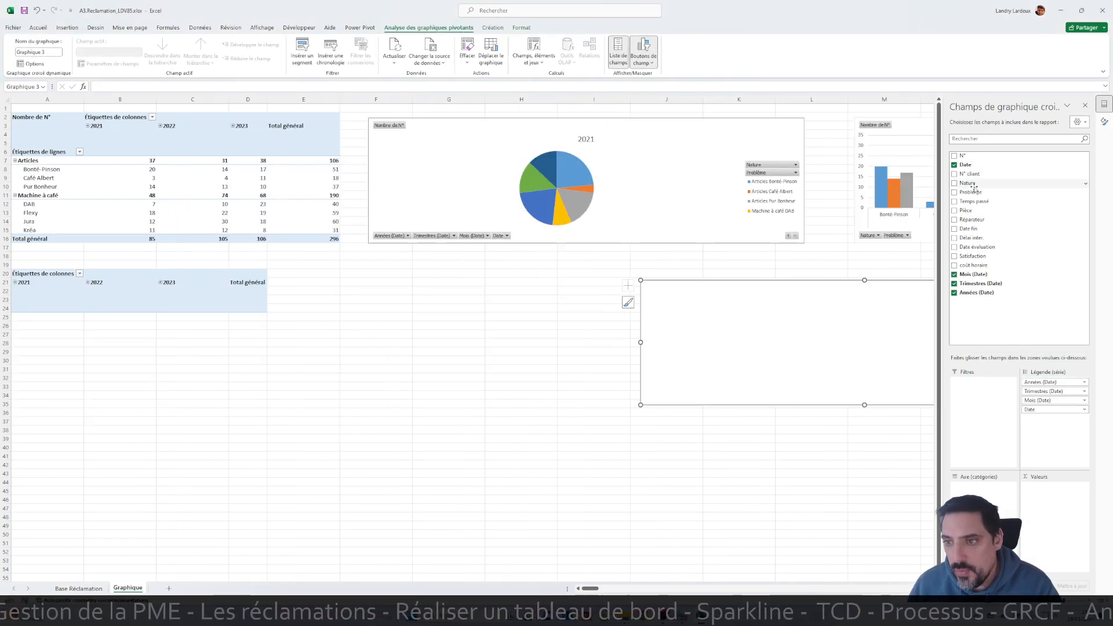
drag(973, 183, 978, 487)
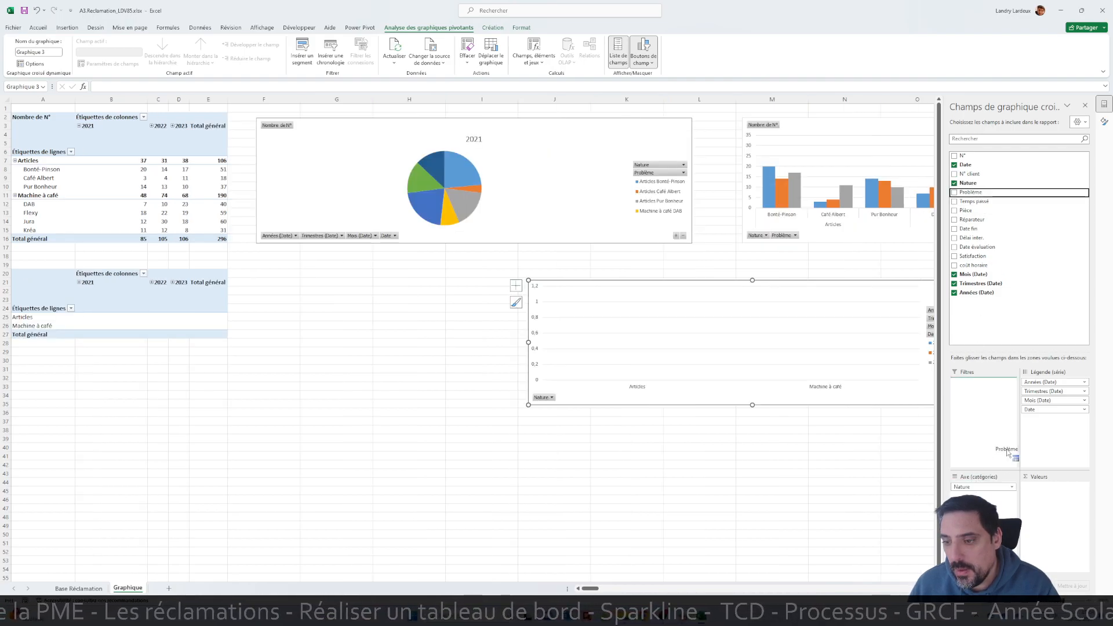
click(954, 192)
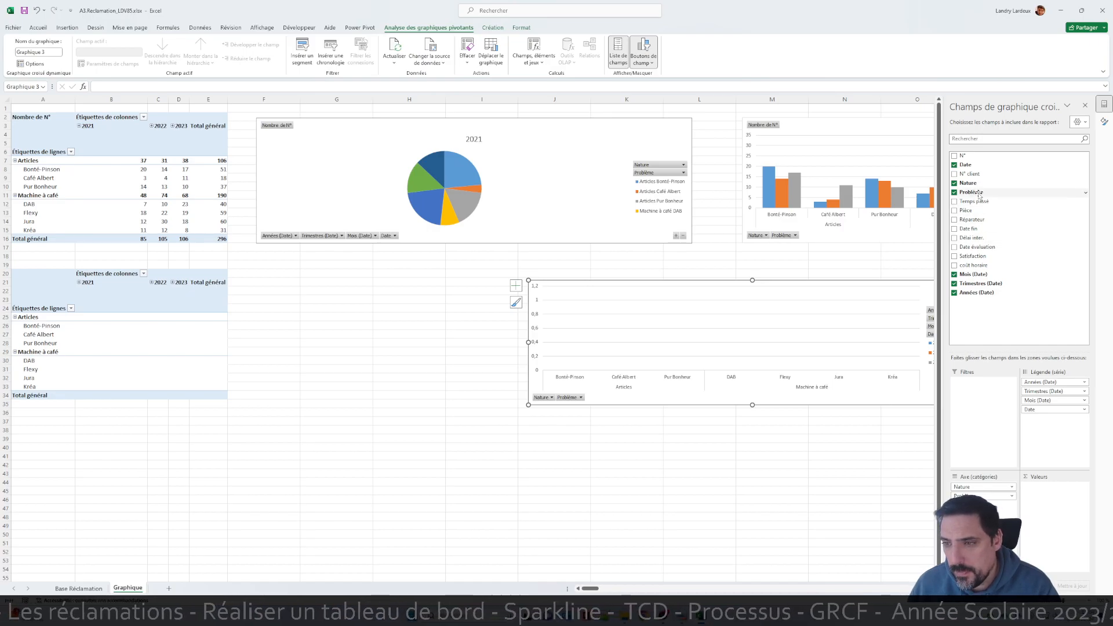
click(974, 212)
Step: Format the summed Pièce values as currency in euros and move the chart beside its pivot table
click(1055, 487)
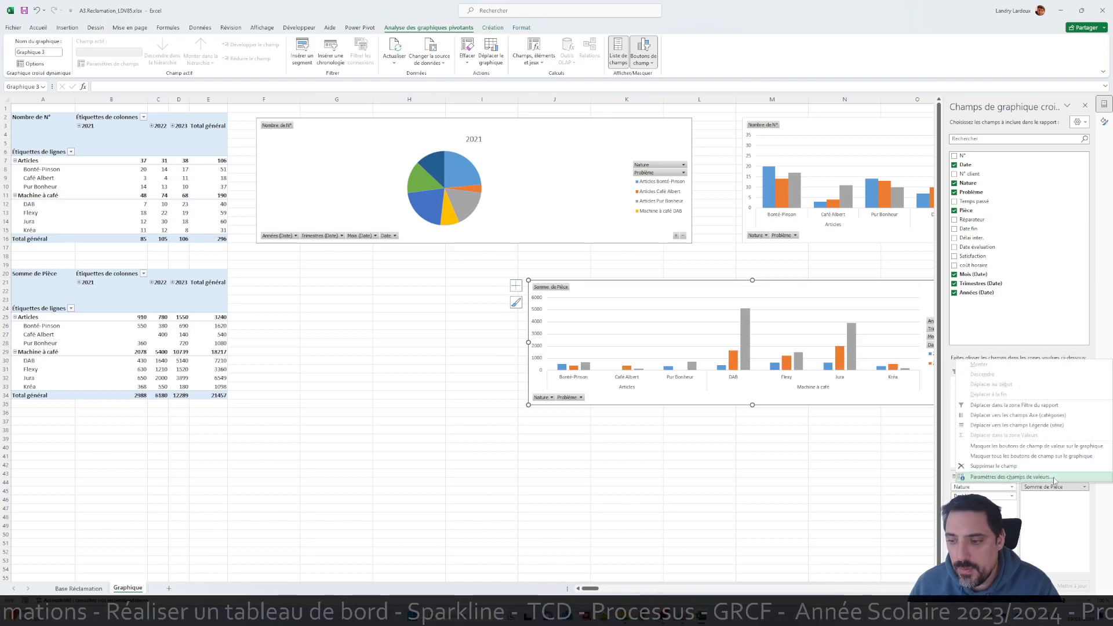
click(1055, 477)
click(513, 310)
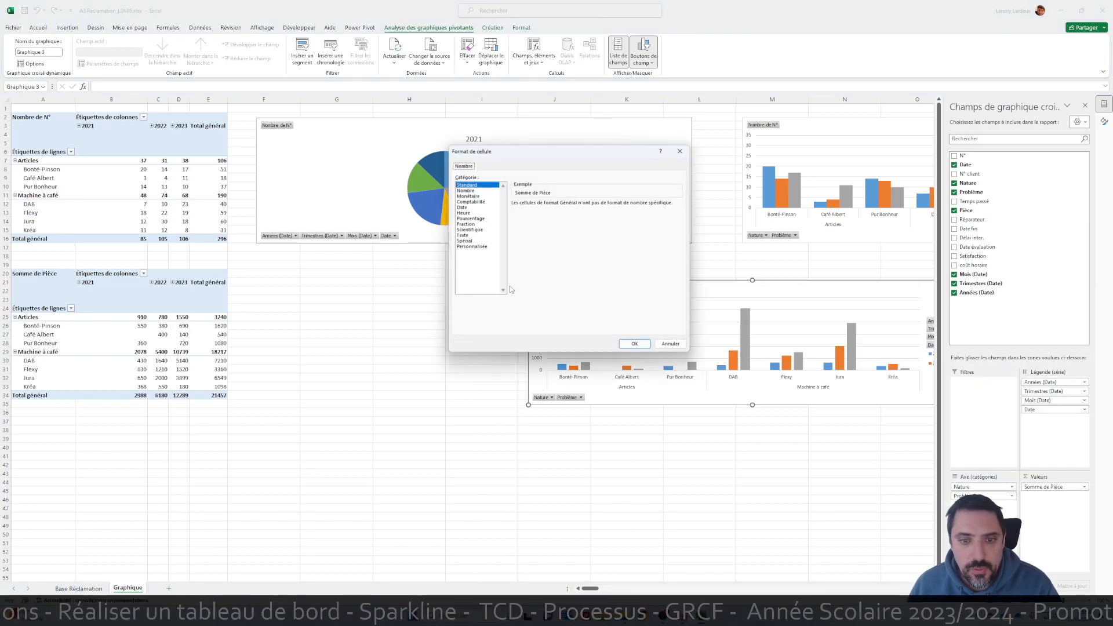
click(466, 190)
click(634, 342)
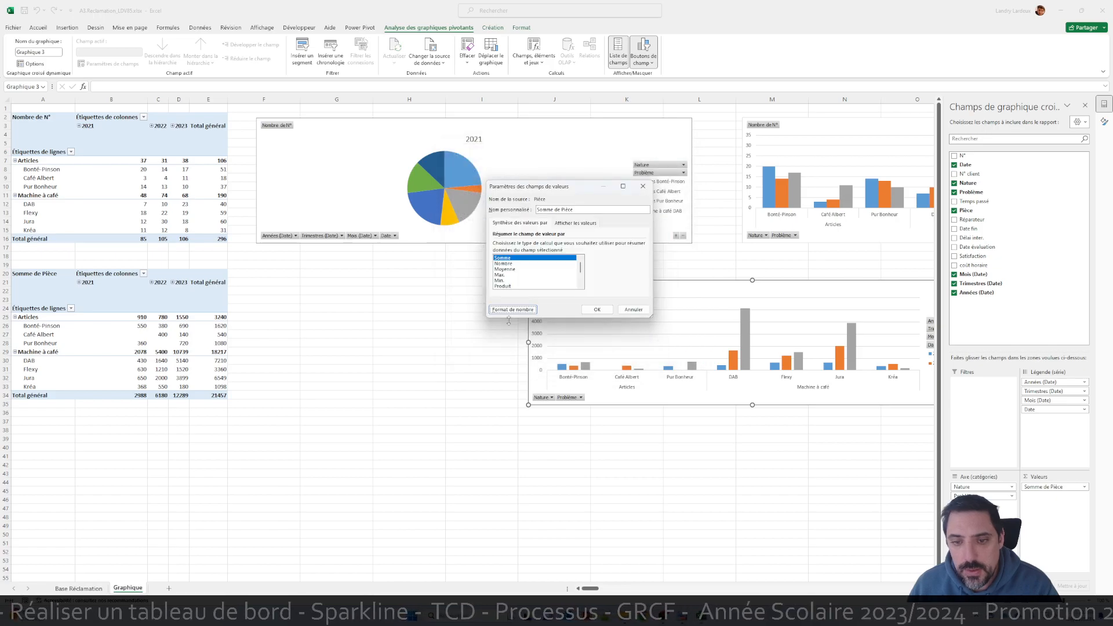
click(597, 310)
drag(837, 289, 577, 278)
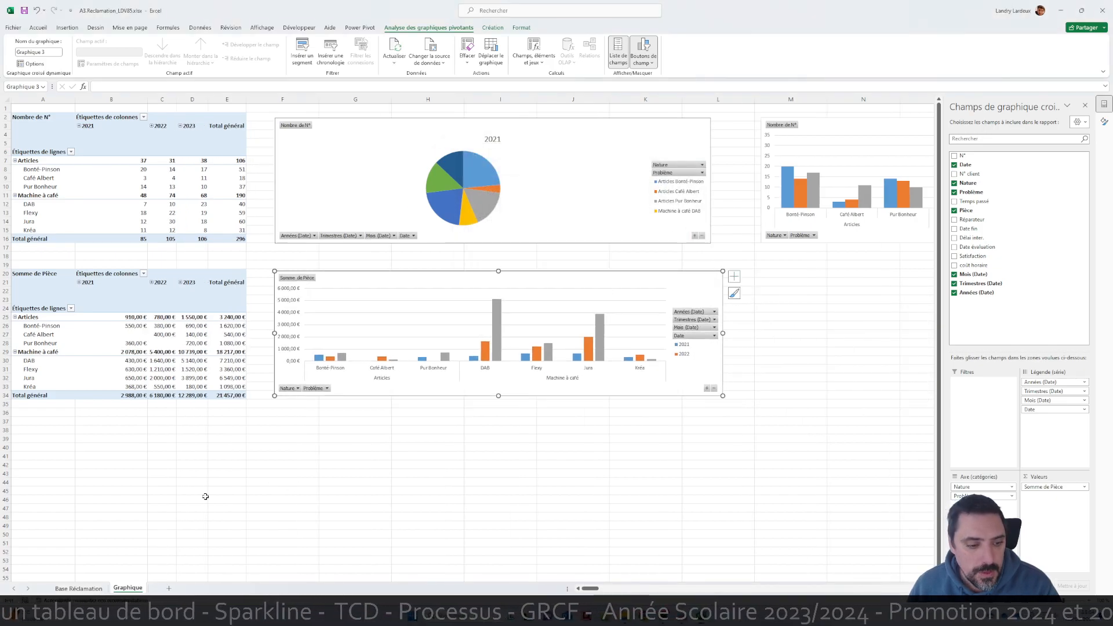
Step: Insert another pivot chart with its pivot table from the Base Réclamation data, placed on the Graphique sheet at cell A40
click(97, 587)
click(185, 370)
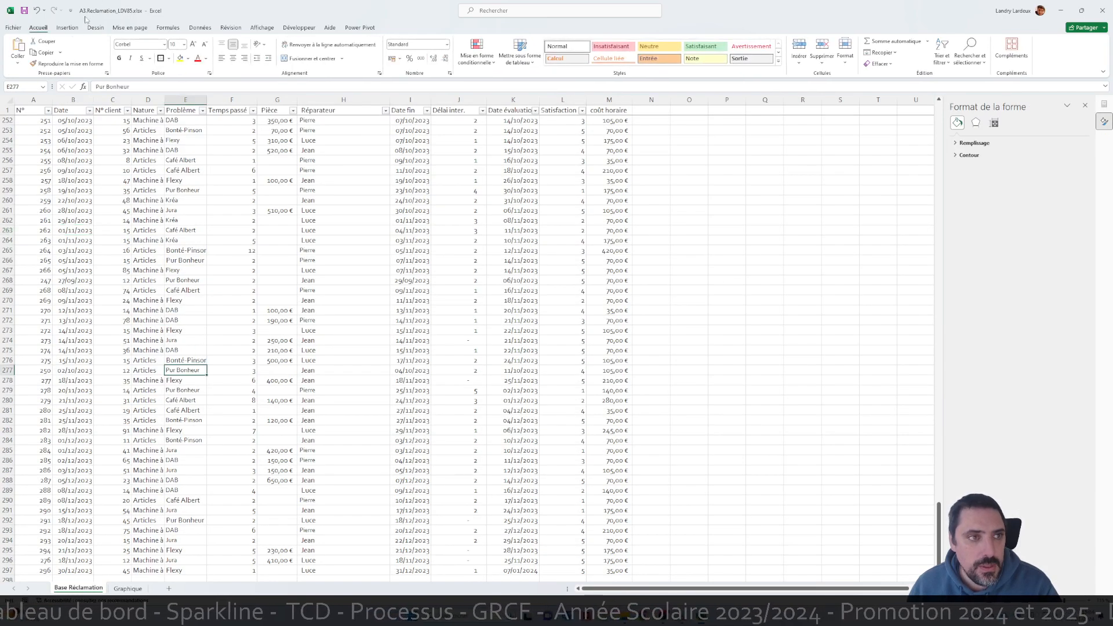
click(68, 28)
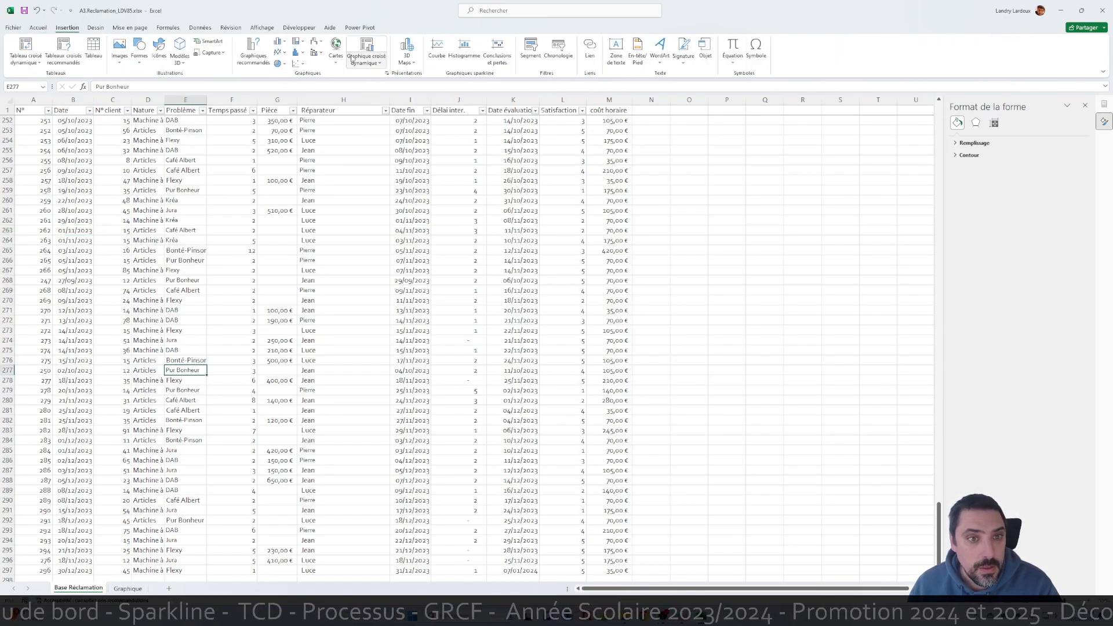
click(364, 61)
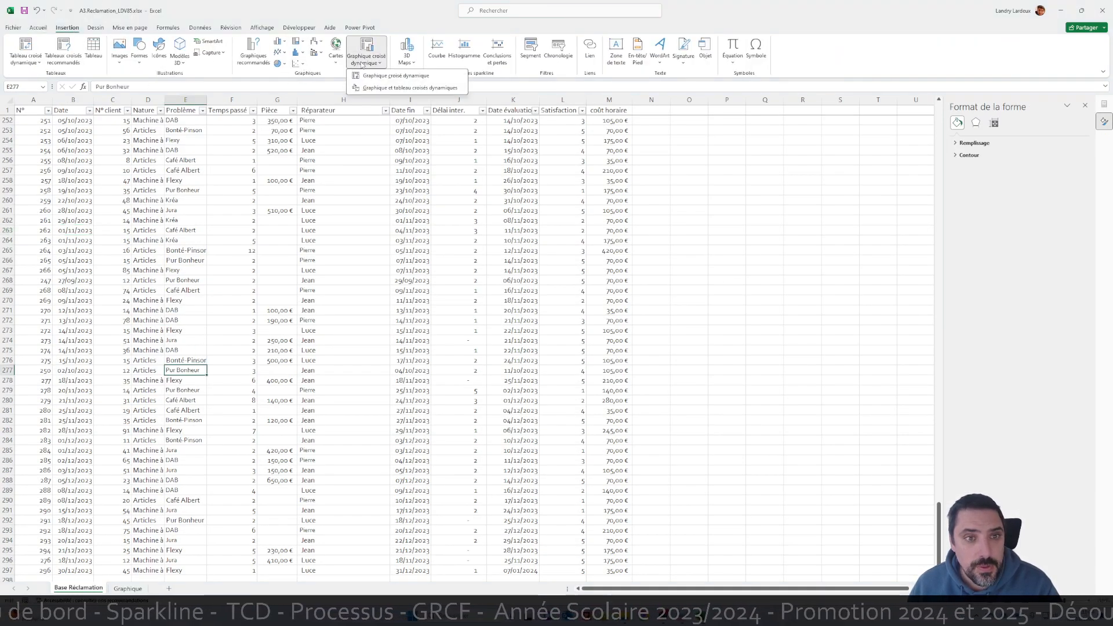
click(425, 80)
click(548, 276)
click(647, 283)
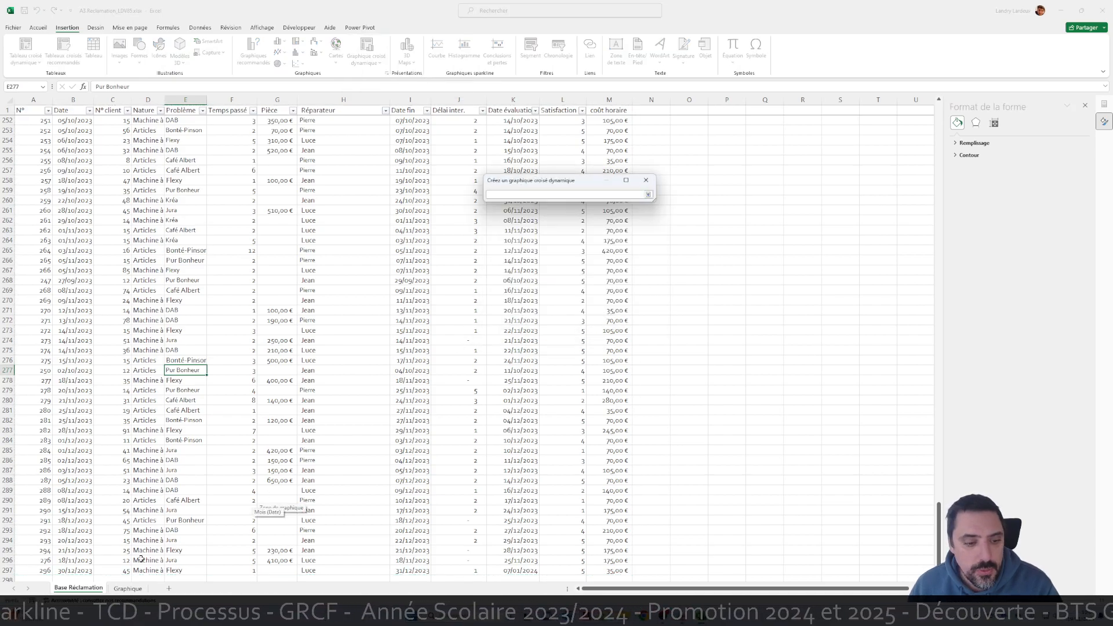
click(128, 588)
click(31, 449)
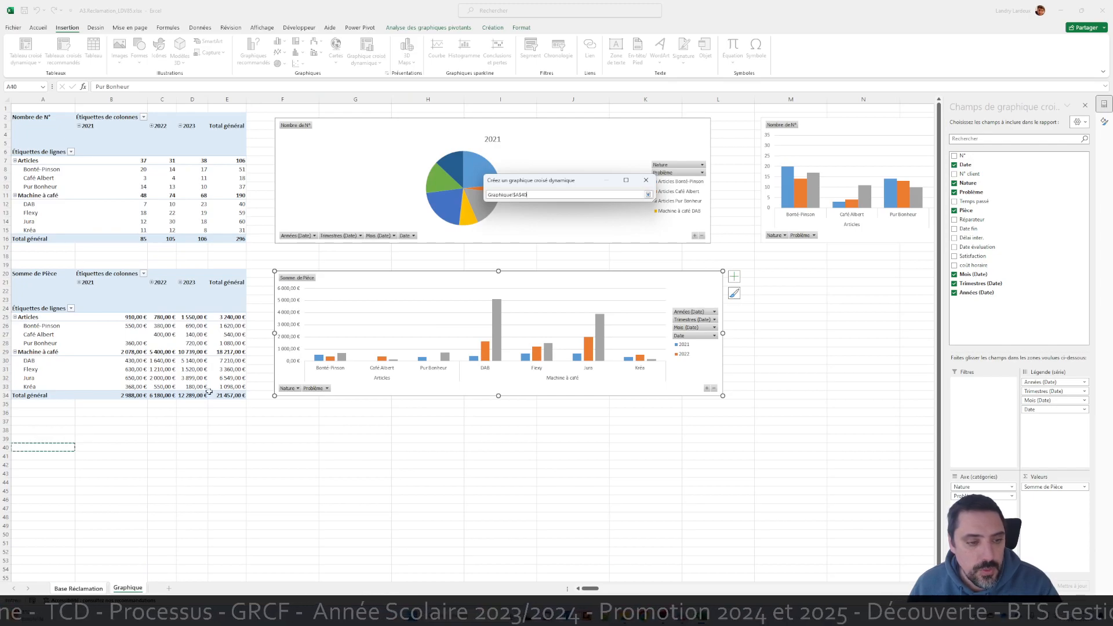
click(648, 195)
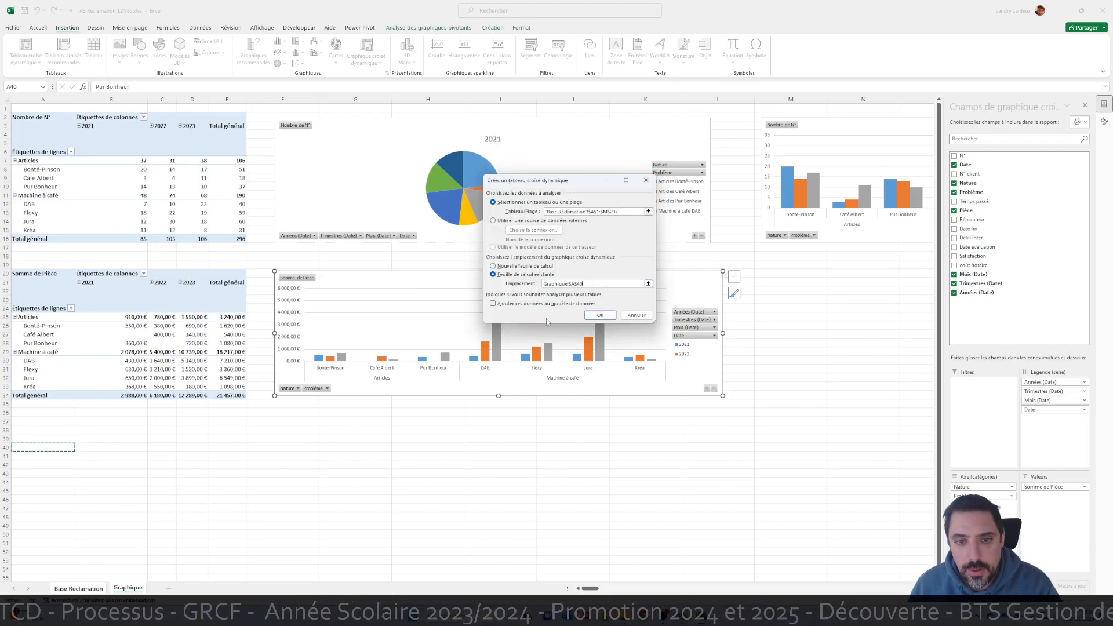
click(600, 315)
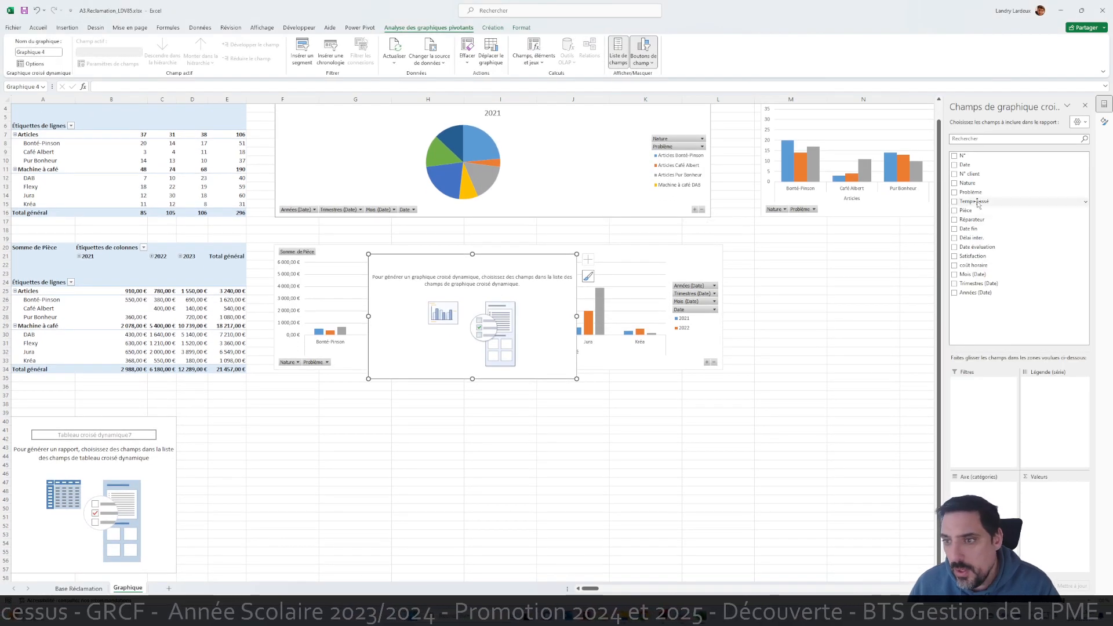
Step: Set up this pivot chart with Date as legend series, Nature and Problème as categories, and coût horaire as values
click(963, 165)
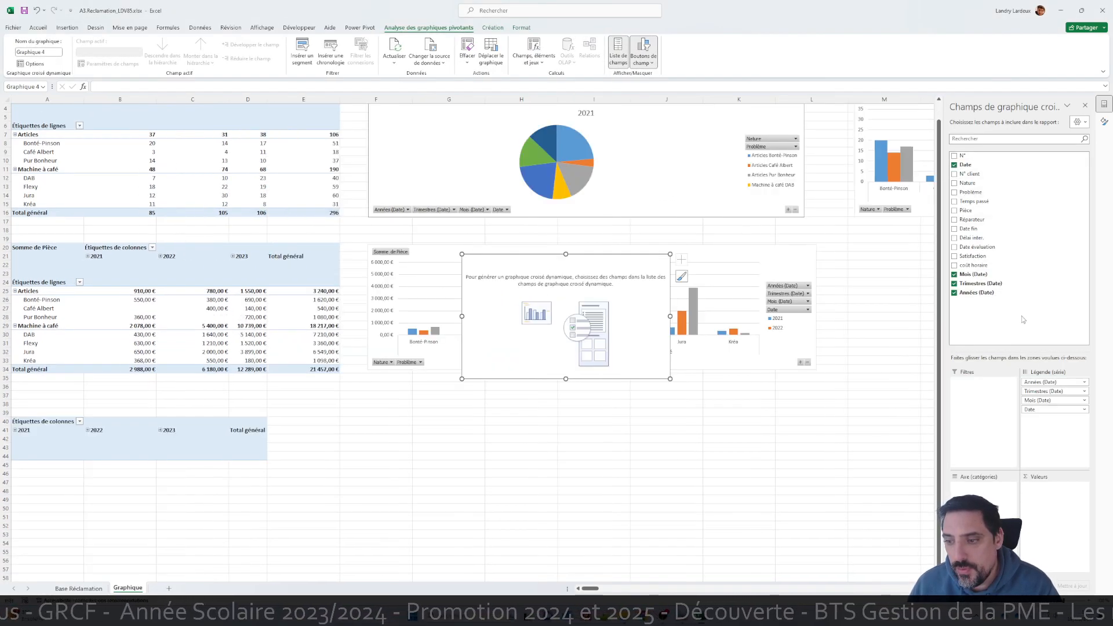
click(967, 183)
click(970, 192)
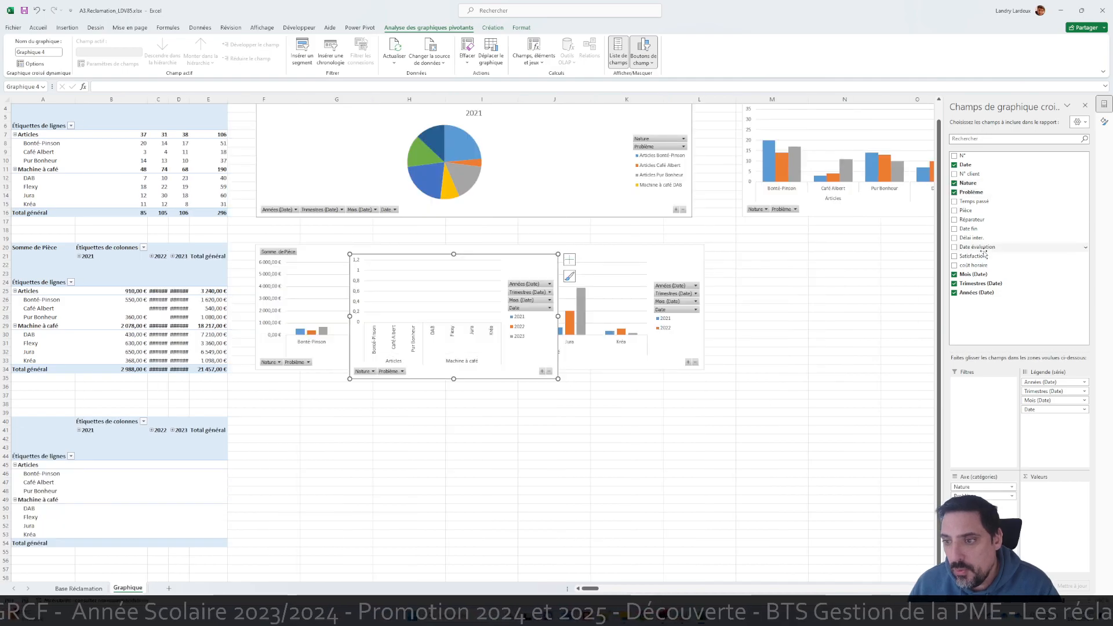
drag(979, 265, 1052, 489)
Step: Format the summed coût horaire values as Monétaire with 2 decimals and the € symbol
click(1052, 488)
click(1009, 465)
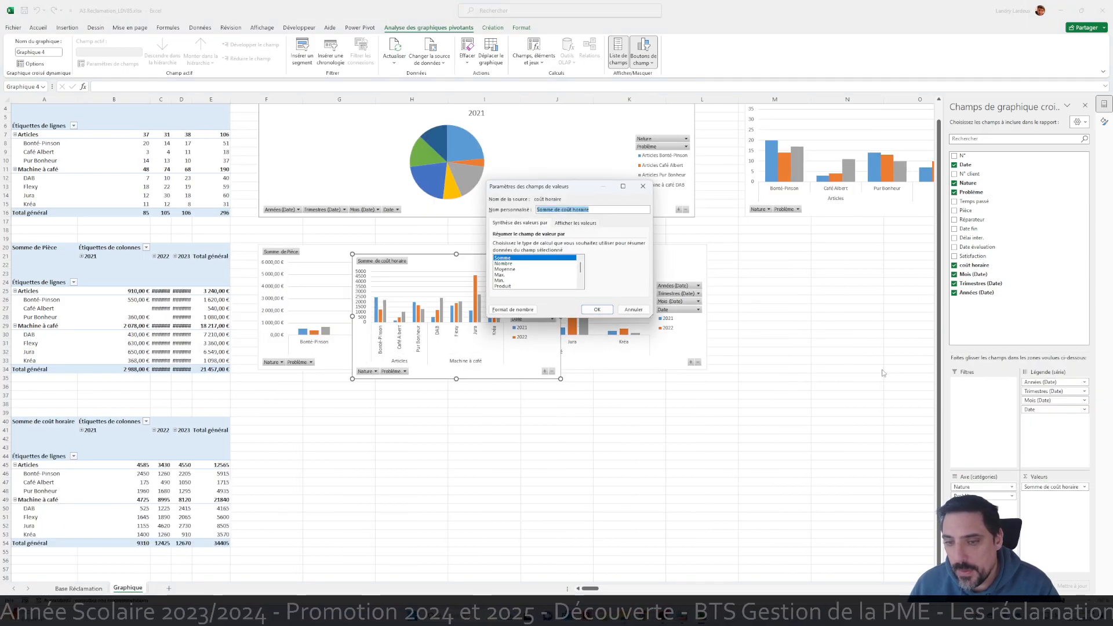
click(512, 309)
click(468, 195)
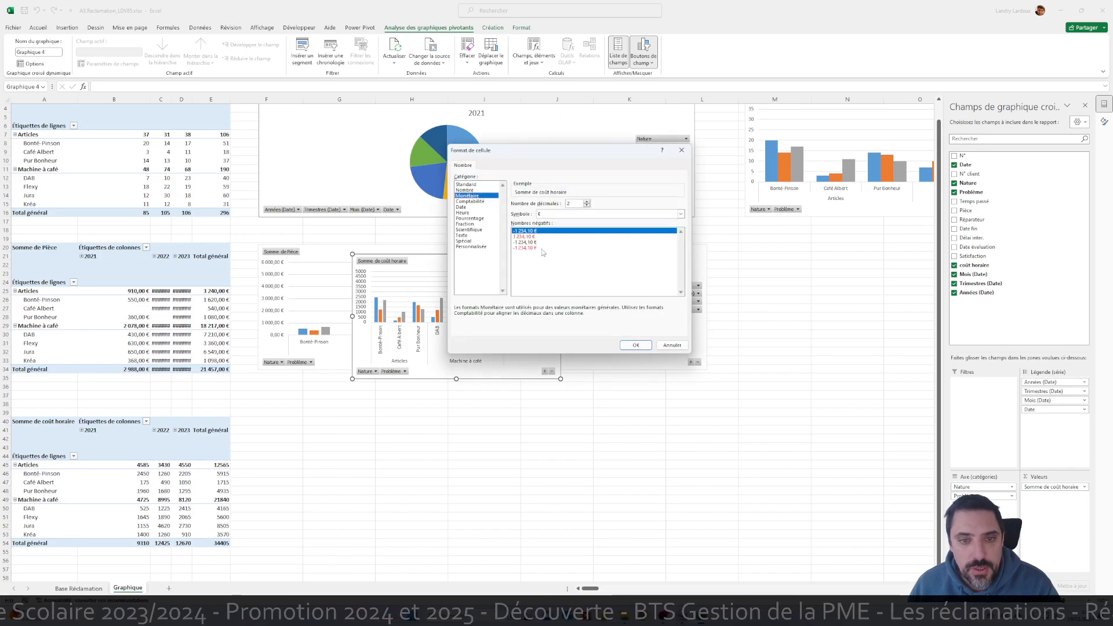
click(624, 344)
click(602, 309)
Step: Move the hourly-cost chart beside its pivot table, below the parts-cost chart, and select cell B45 in that table
drag(536, 259, 447, 421)
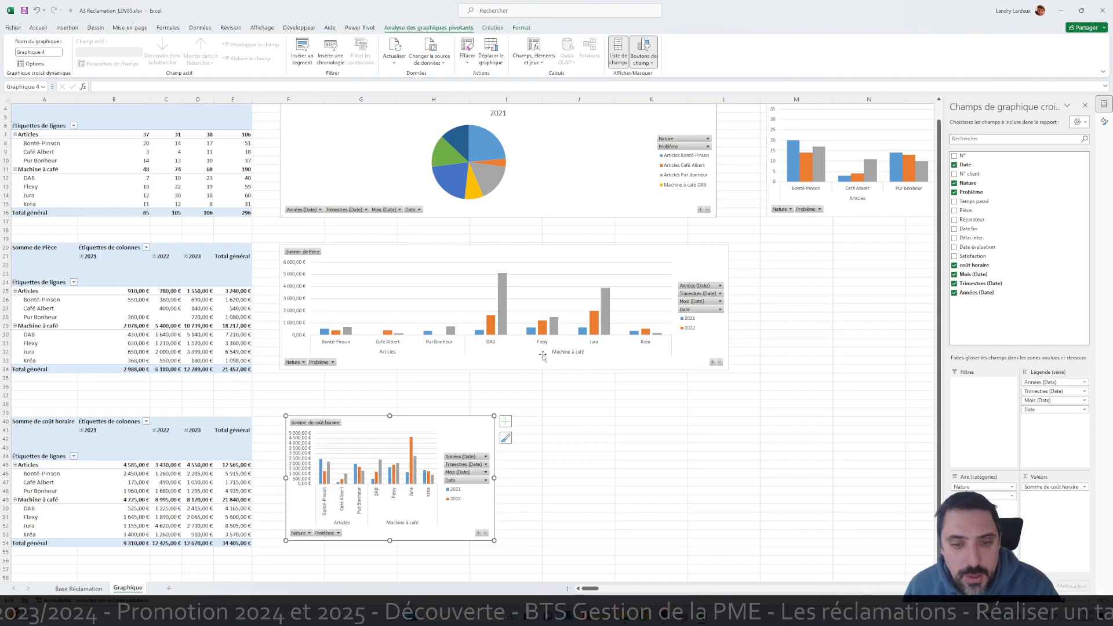
scroll(581, 275, down, 2)
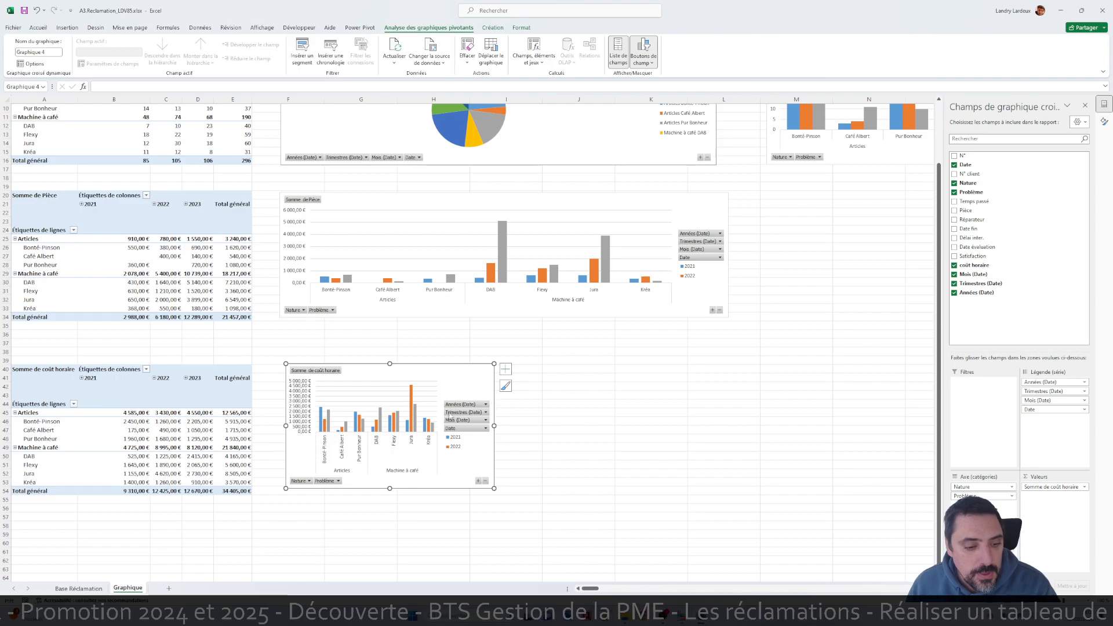
scroll(565, 422, up, 3)
scroll(564, 422, down, 4)
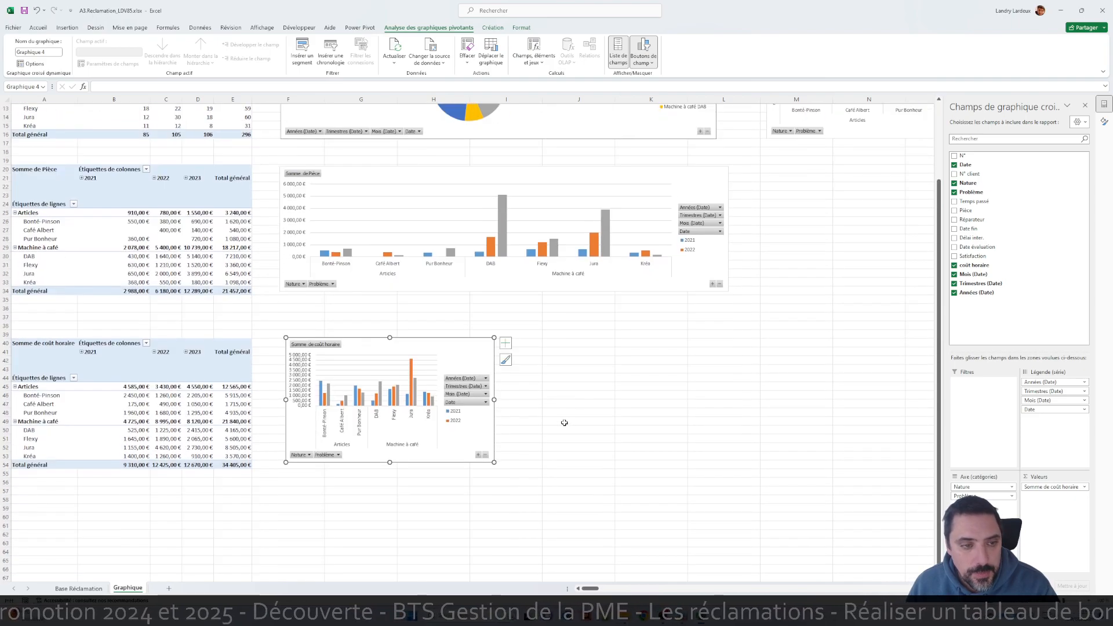
click(134, 390)
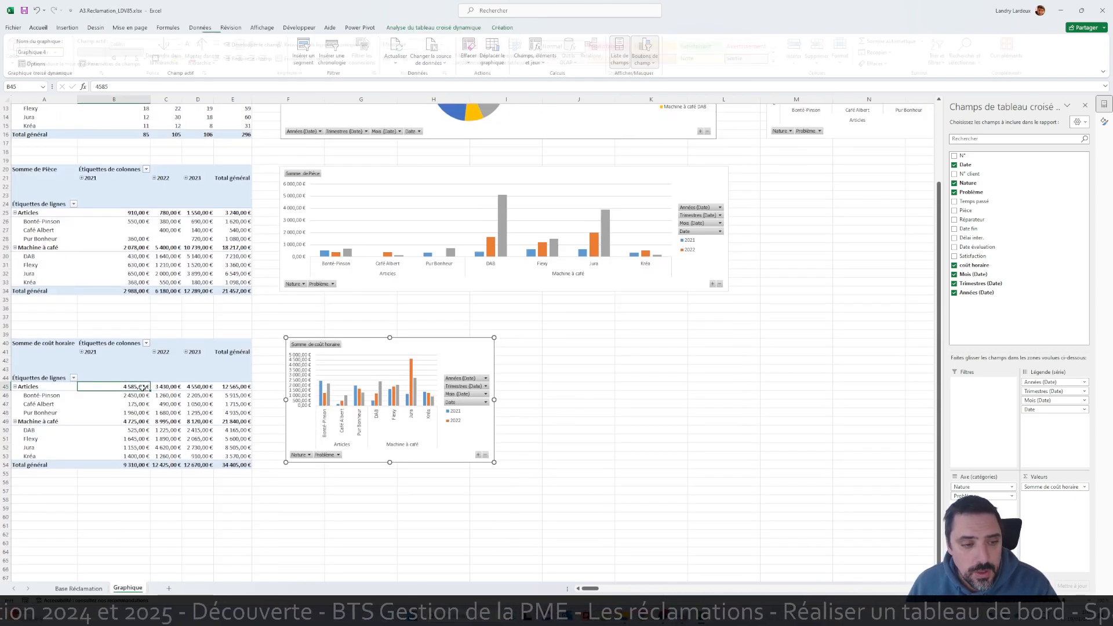
Step: Add a new worksheet named Tableau de Bord and bring up its display options
click(168, 588)
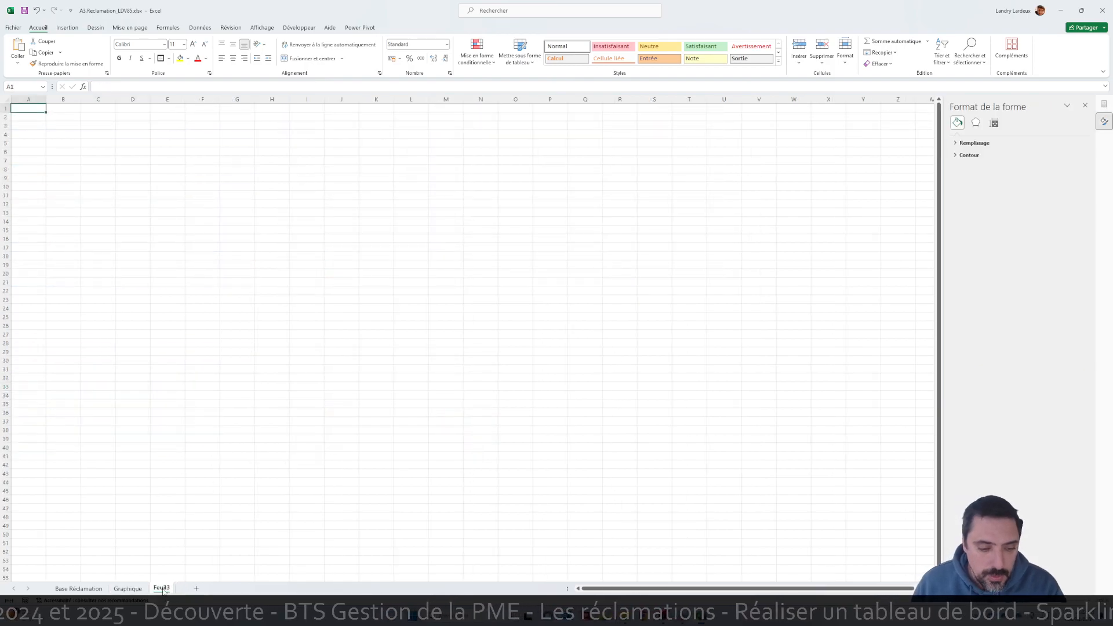
double_click(162, 589)
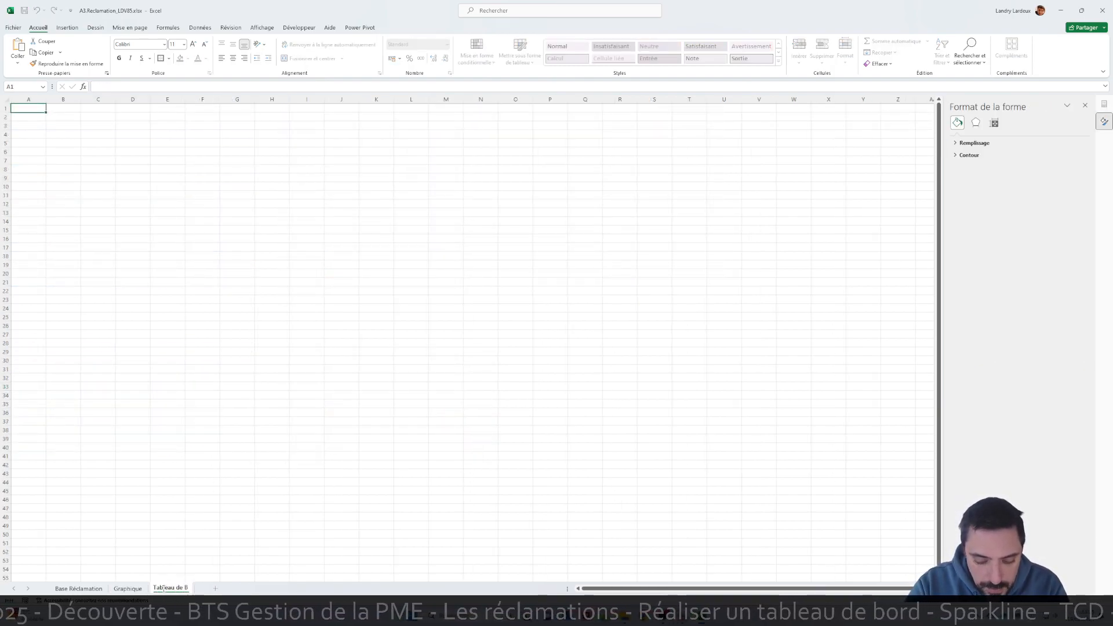
click(206, 489)
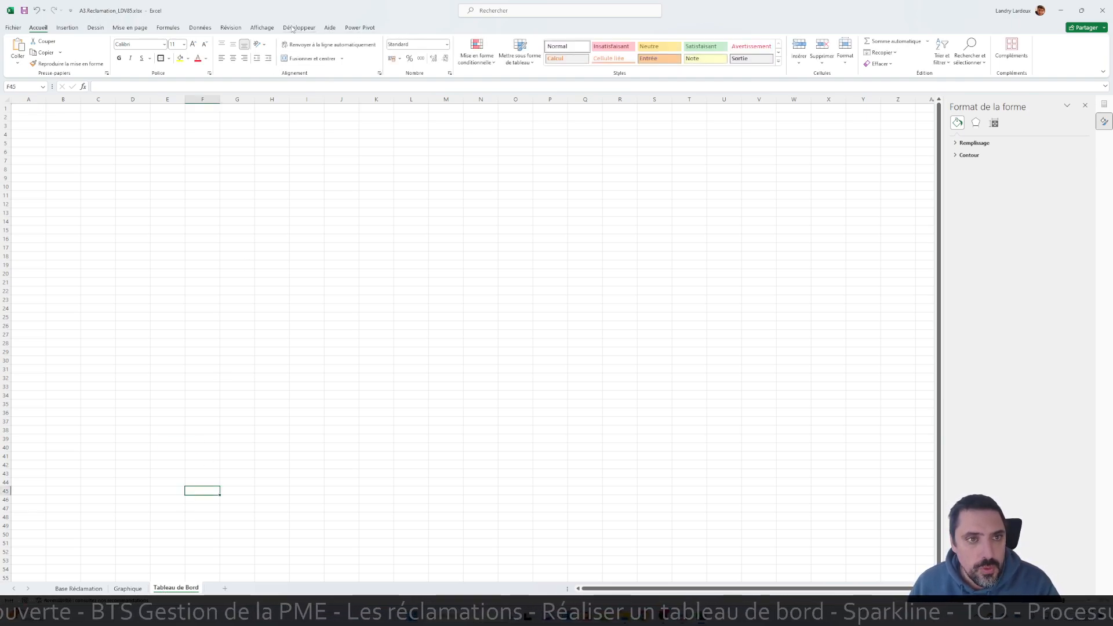
click(262, 27)
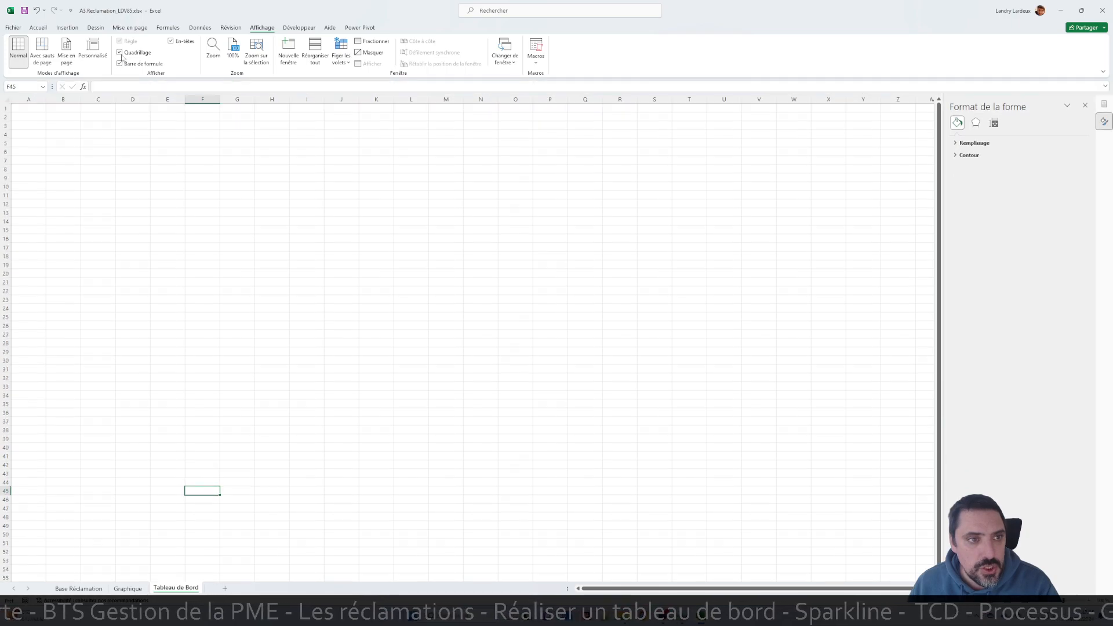
click(49, 141)
Step: Hide the gridlines on the Tableau de Bord sheet, select cell A1, and return to the pivot tables on Graphique
key(ctrl+Home)
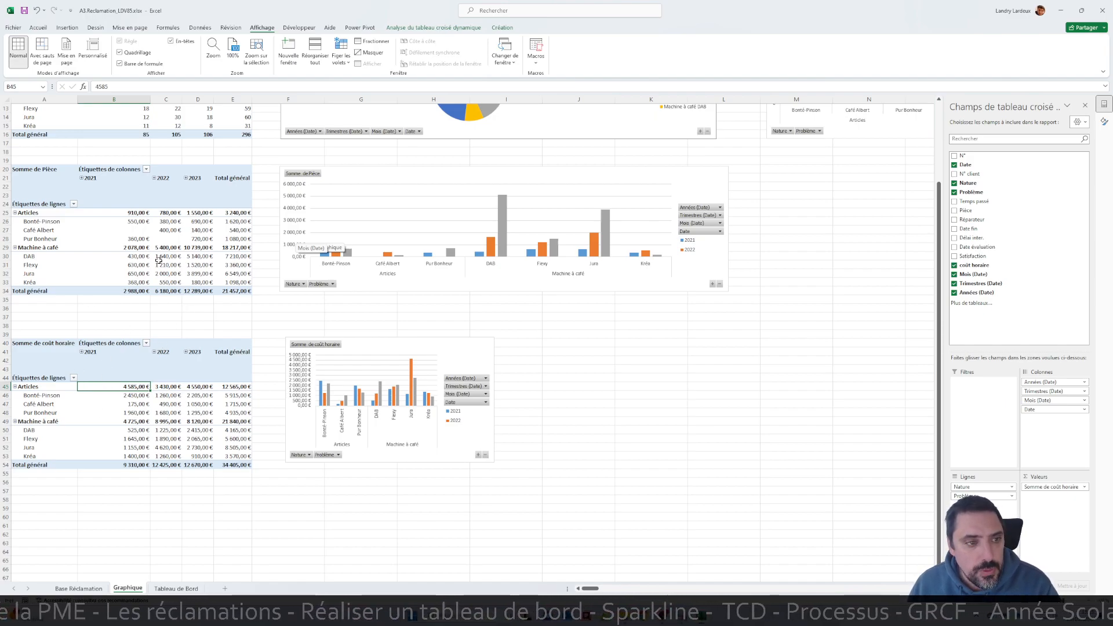
scroll(159, 259, up, 4)
scroll(132, 185, down, 2)
scroll(138, 347, up, 2)
scroll(140, 347, down, 2)
scroll(140, 342, up, 2)
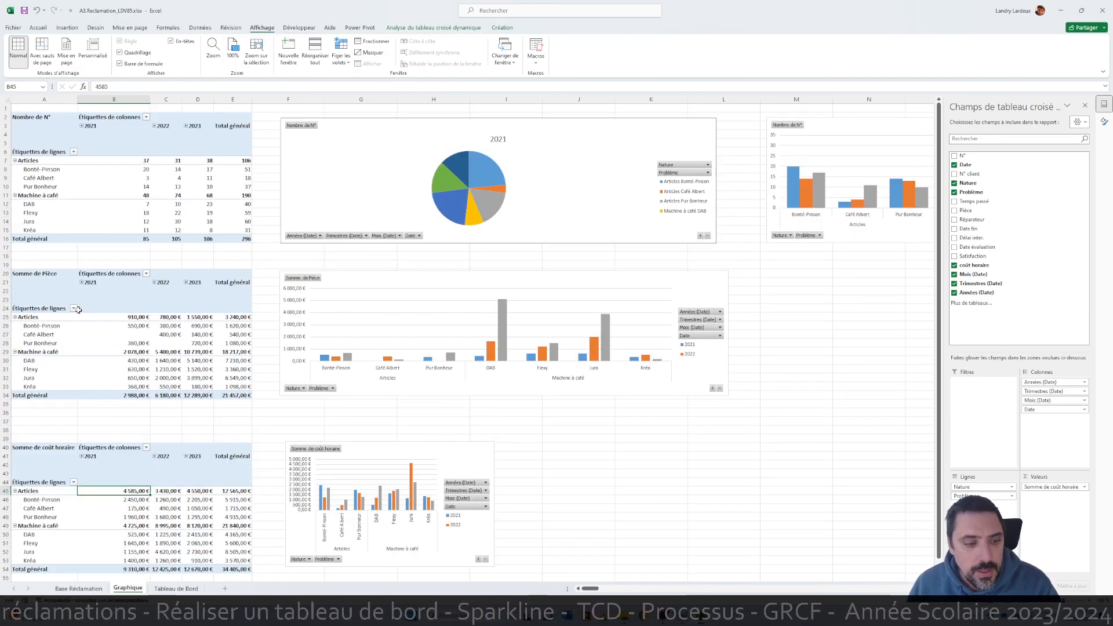
Step: Insert slicers for Nature and Problème from the hourly-cost pivot table
click(406, 28)
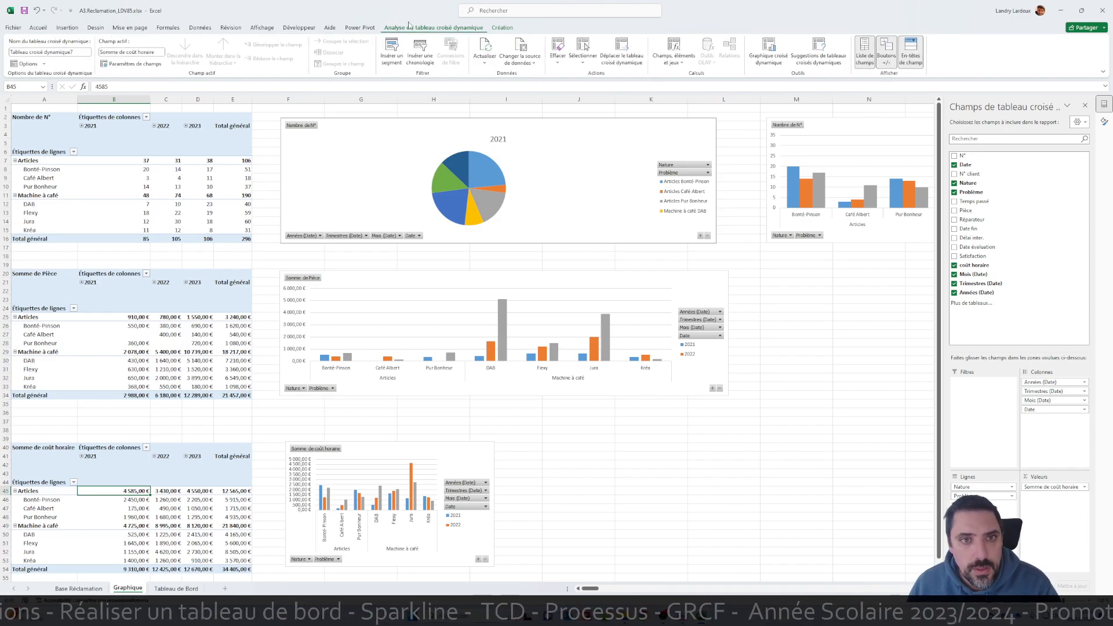
click(398, 56)
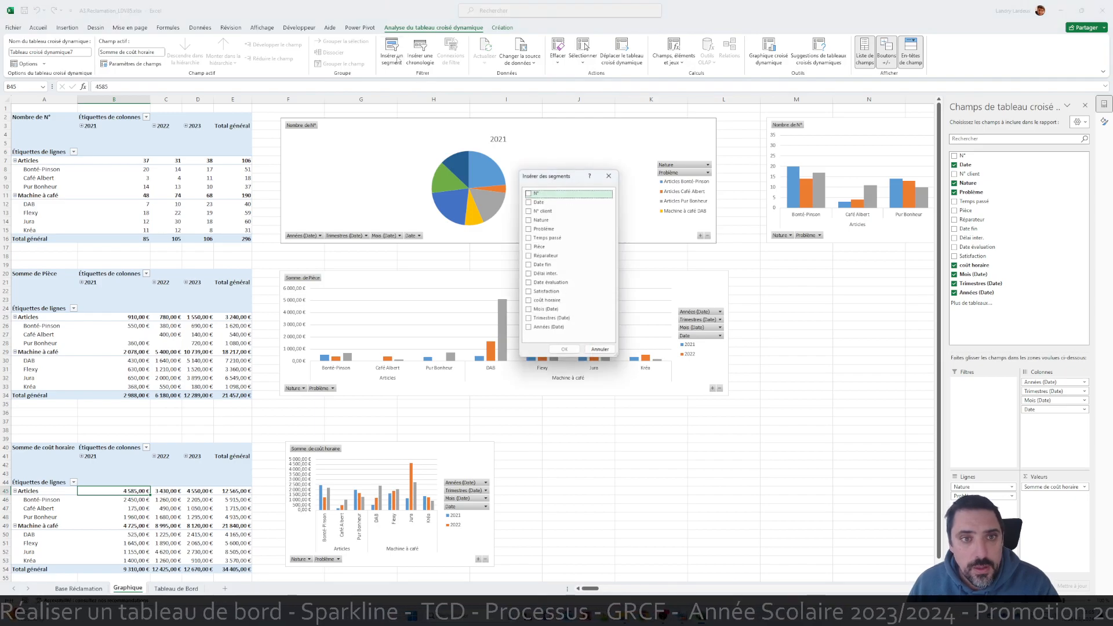
click(528, 219)
click(528, 228)
click(564, 351)
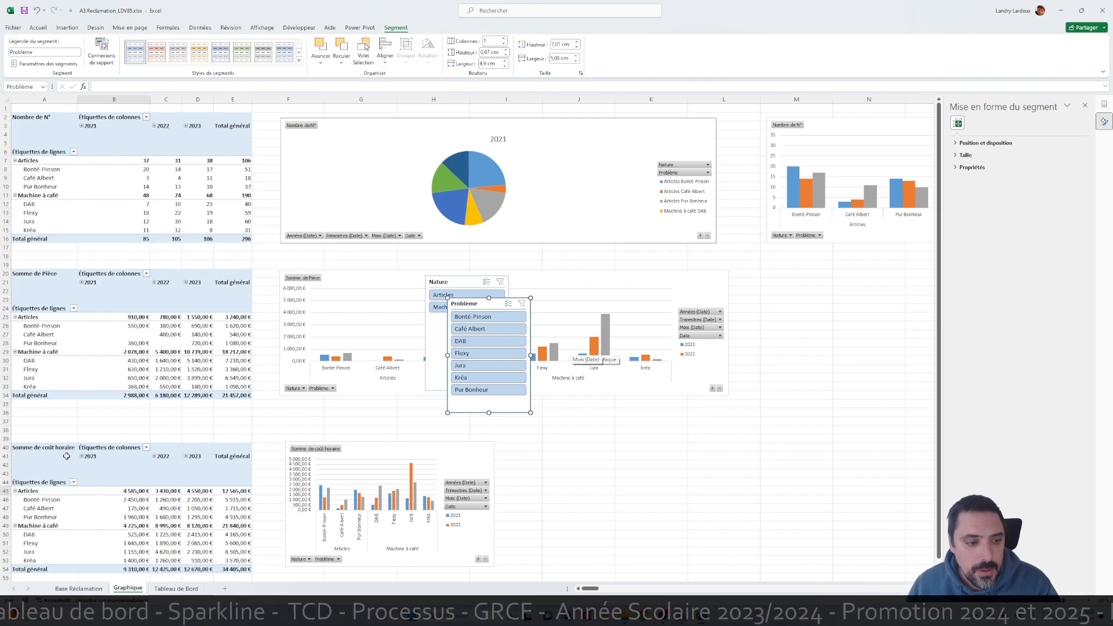
Step: Insert a timeline on Date for the hourly-cost pivot table, place it beside the slicers, and set its level to ANNÉES
drag(42, 499, 42, 560)
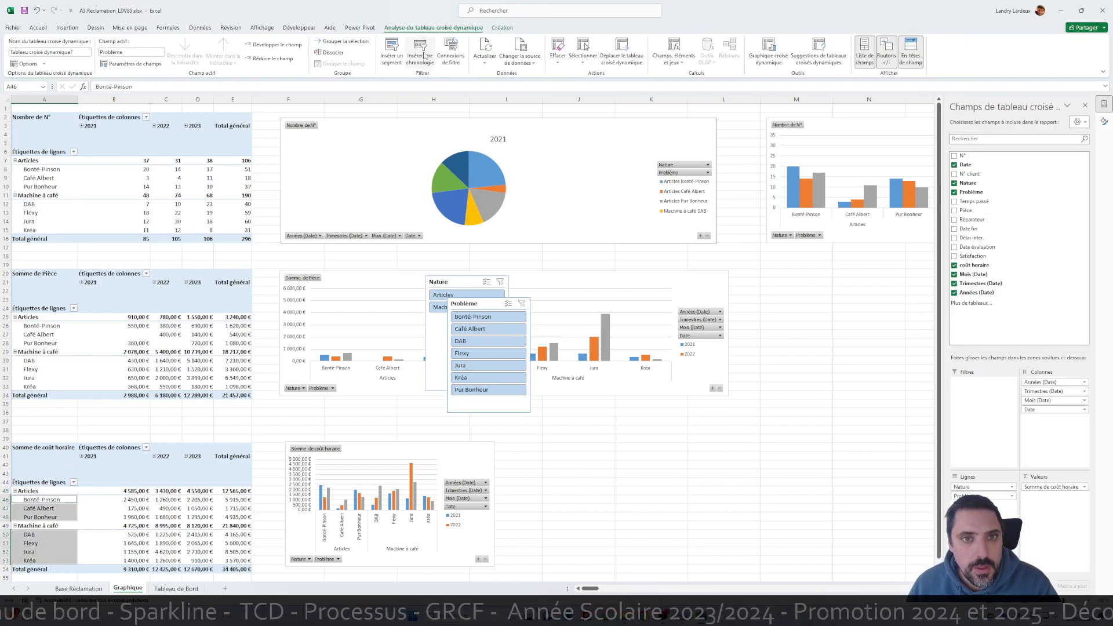
click(419, 53)
click(528, 224)
click(565, 319)
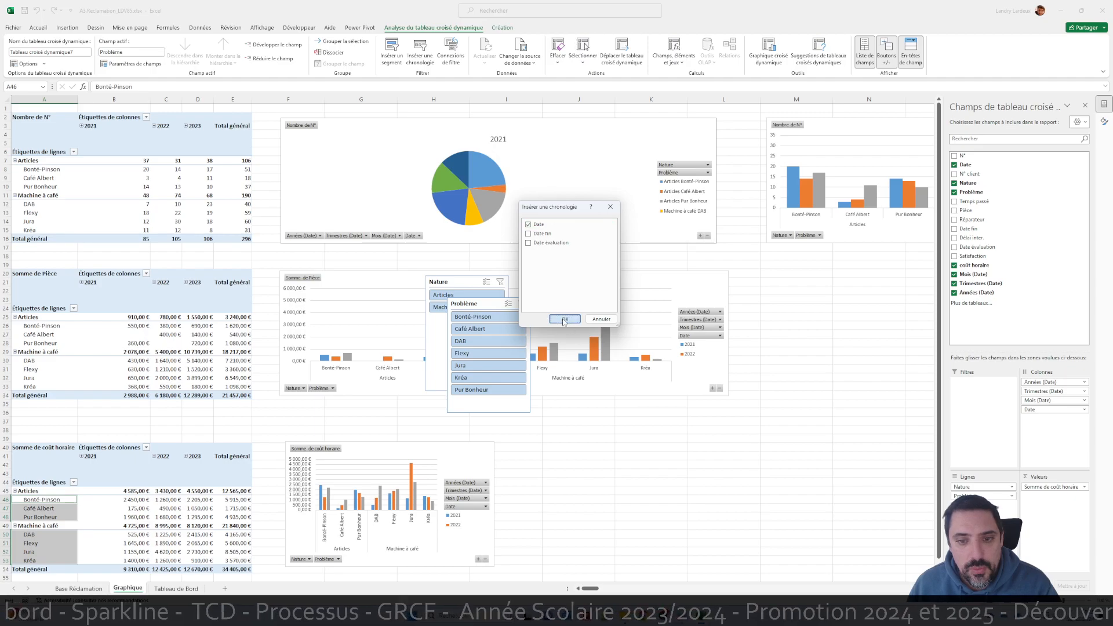
drag(464, 317, 610, 311)
click(680, 321)
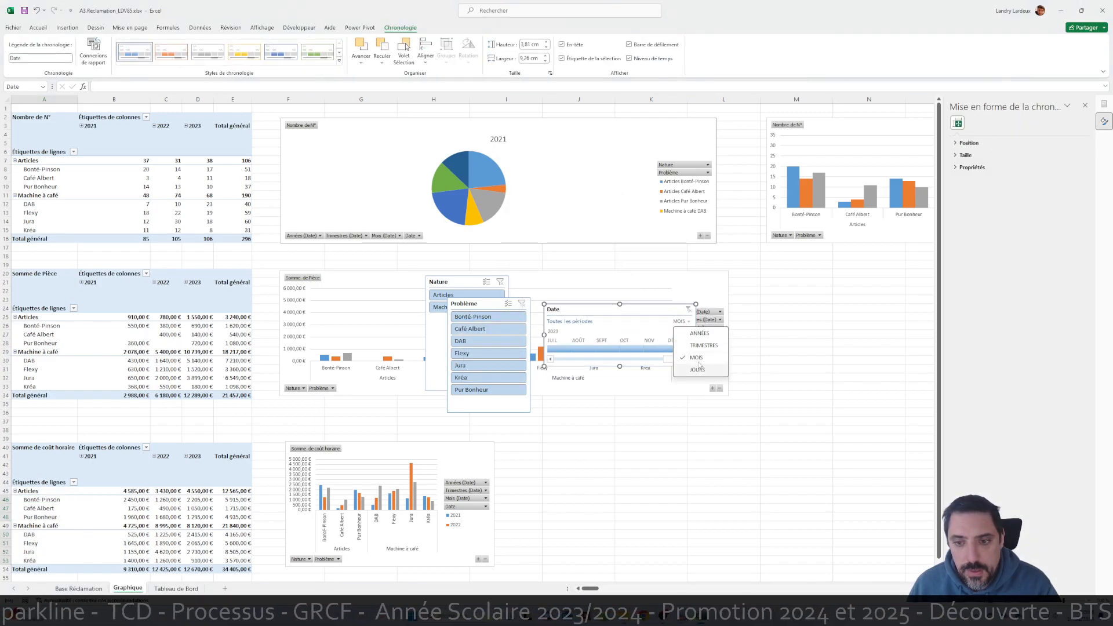
click(699, 333)
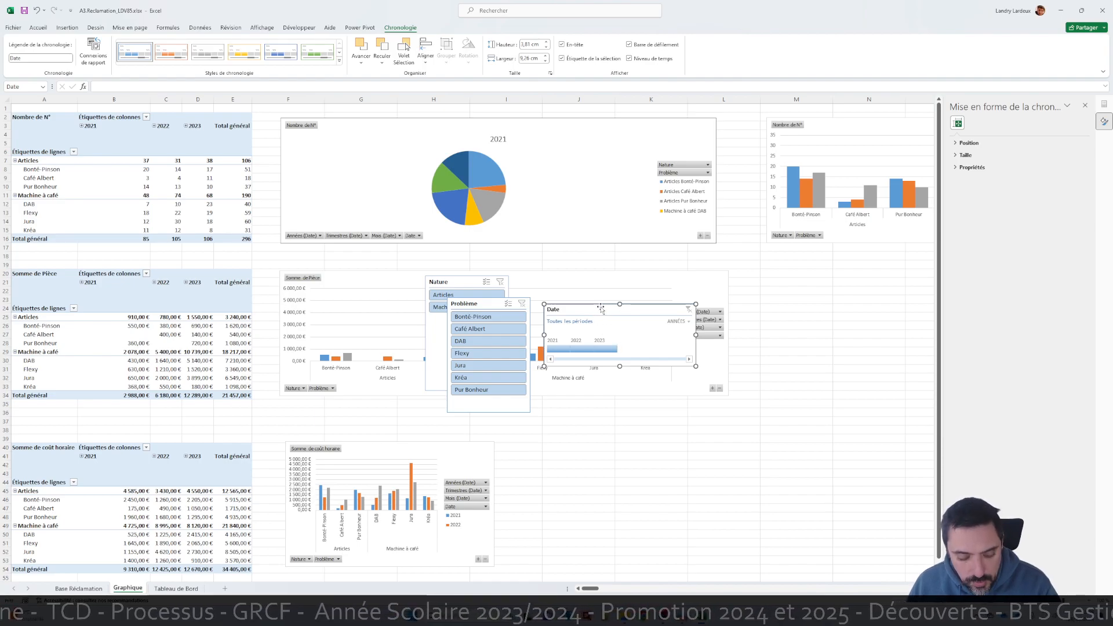
Step: Cut the Date timeline and the Nature and Problème slicers from Graphique and paste them onto the Tableau de Bord sheet
ctrl+click(479, 306)
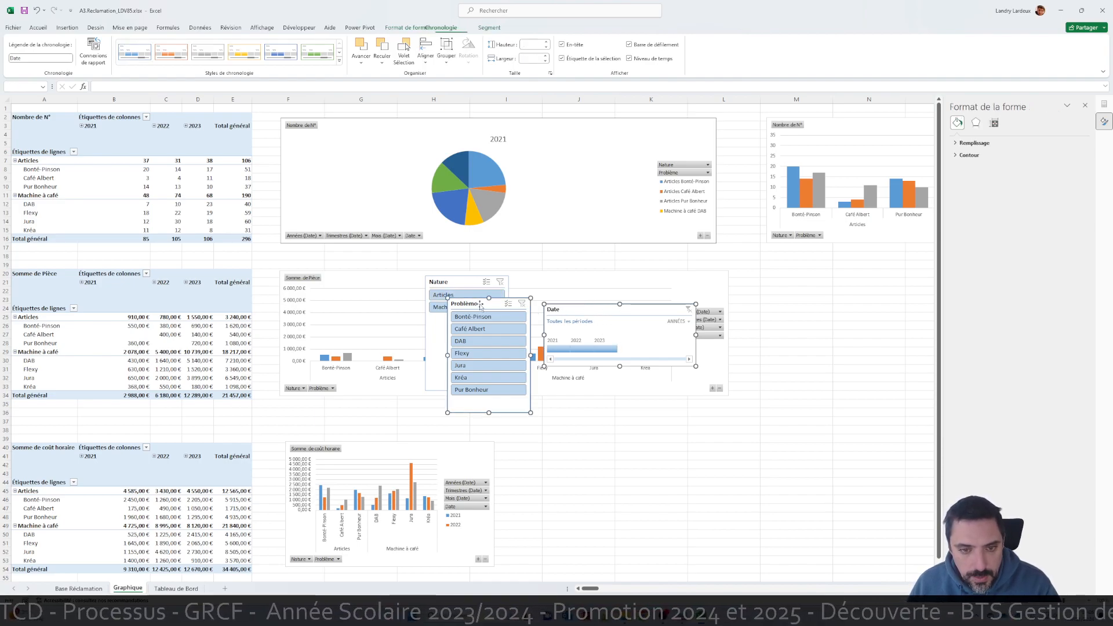
ctrl+click(464, 285)
key(Delete)
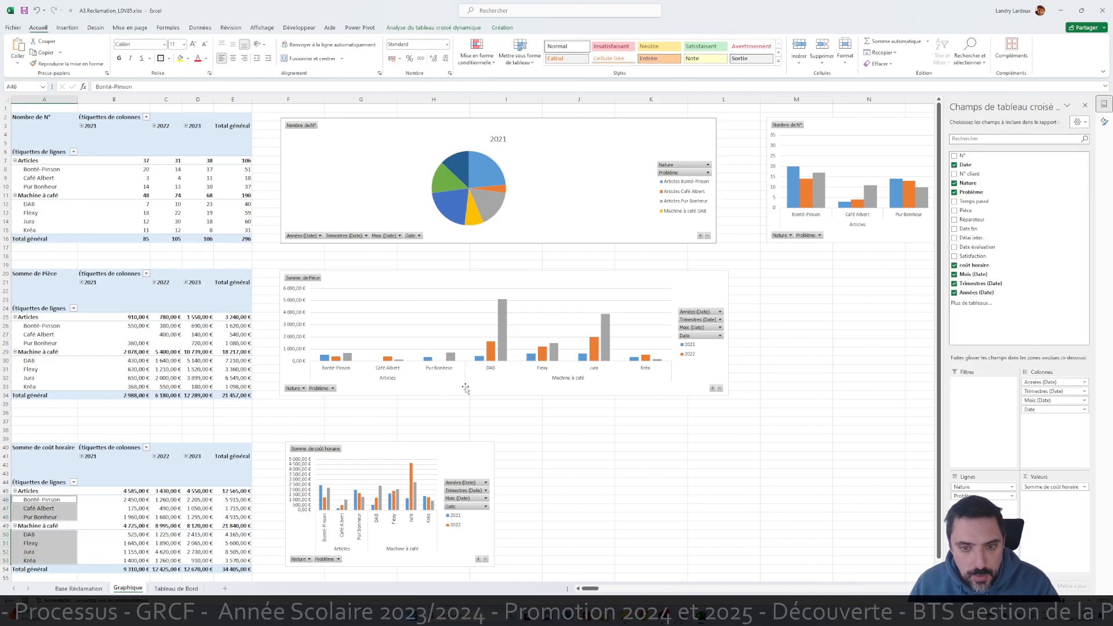
click(177, 588)
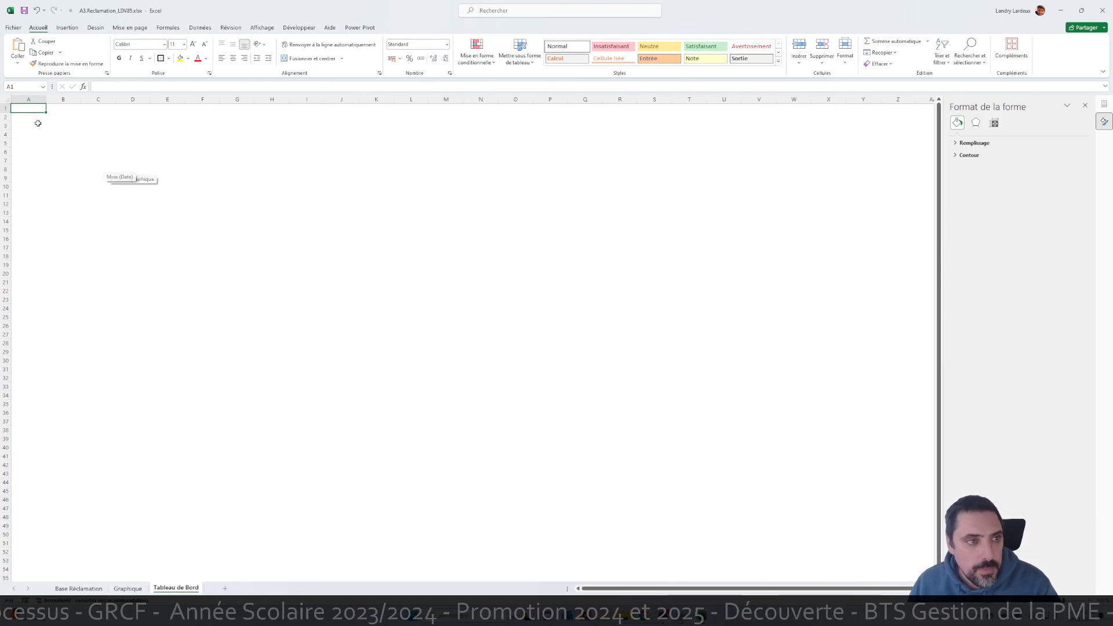
key(ctrl+v)
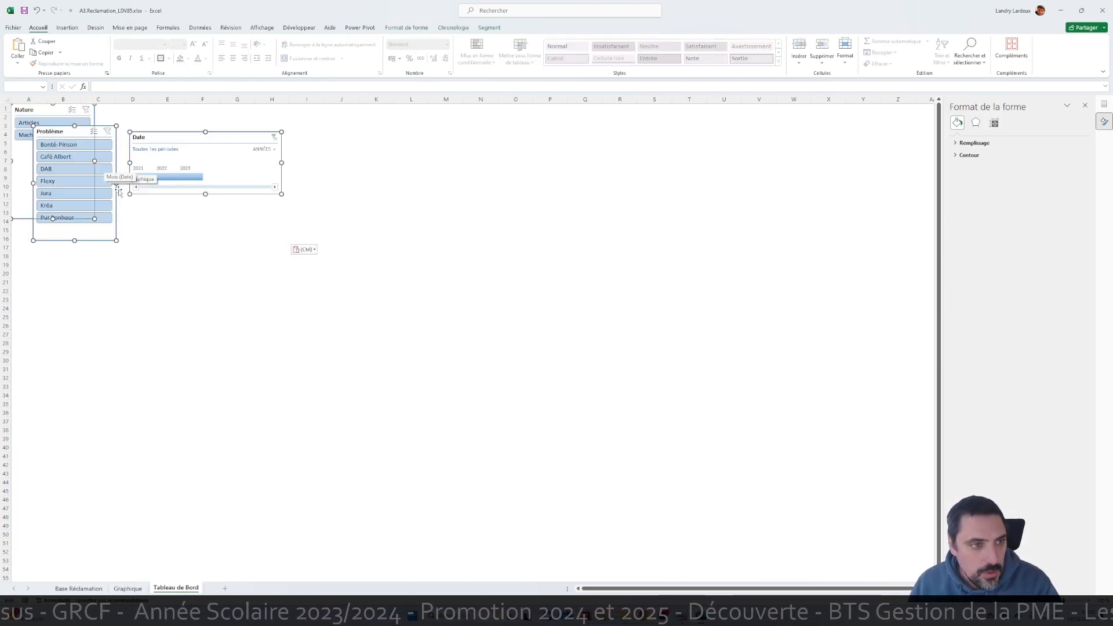
Step: Arrange the Nature slicer, Problème slicer and Date timeline side by side along the top of the dashboard
click(232, 255)
drag(191, 129, 310, 110)
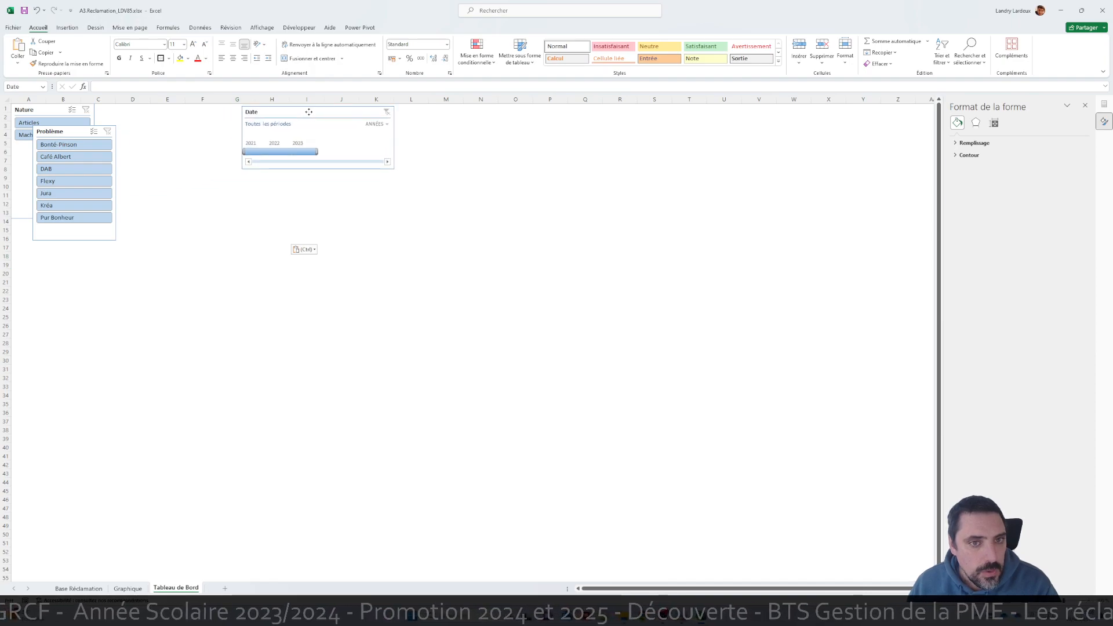
drag(71, 136, 144, 116)
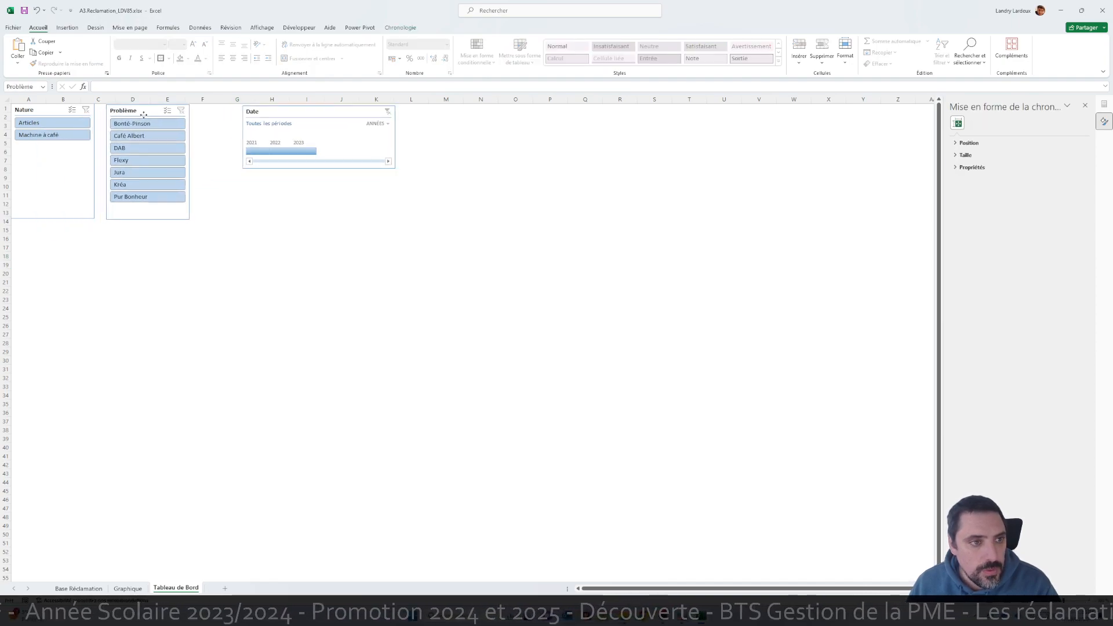
click(62, 200)
drag(303, 111, 254, 112)
click(204, 226)
Step: Shorten the Nature and Problème slicers to fit their items, and nudge the Nature slicer away from the sheet edge
click(57, 219)
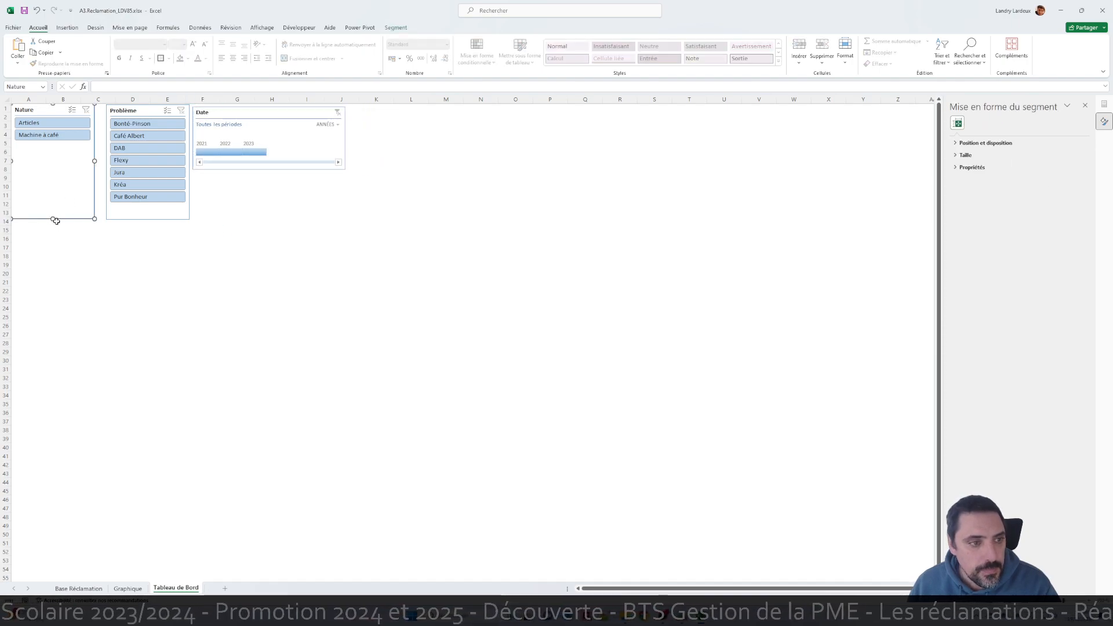
drag(52, 220, 67, 149)
click(140, 206)
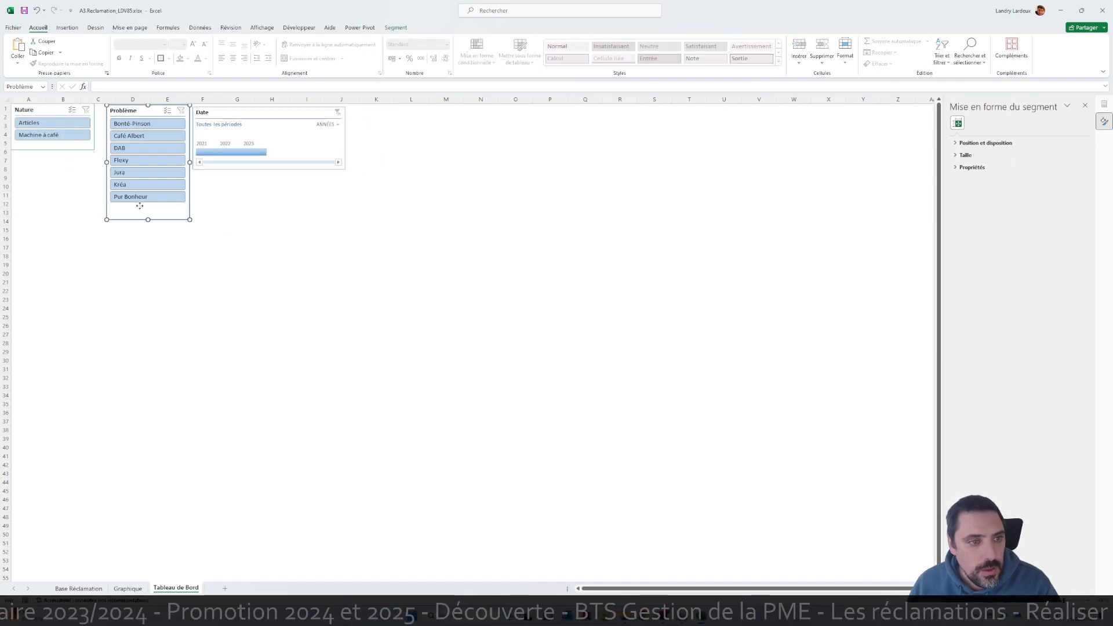
drag(146, 220, 147, 207)
click(264, 214)
click(335, 157)
drag(59, 114, 64, 118)
Step: Change the Nature slicer's caption to Naturefff
click(395, 27)
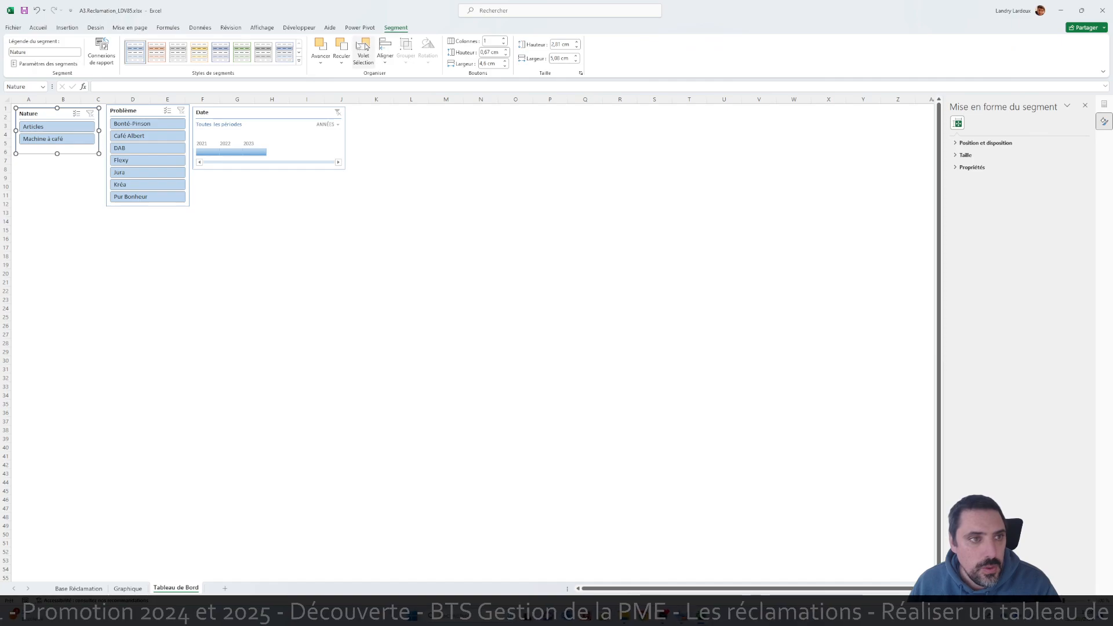
click(43, 52)
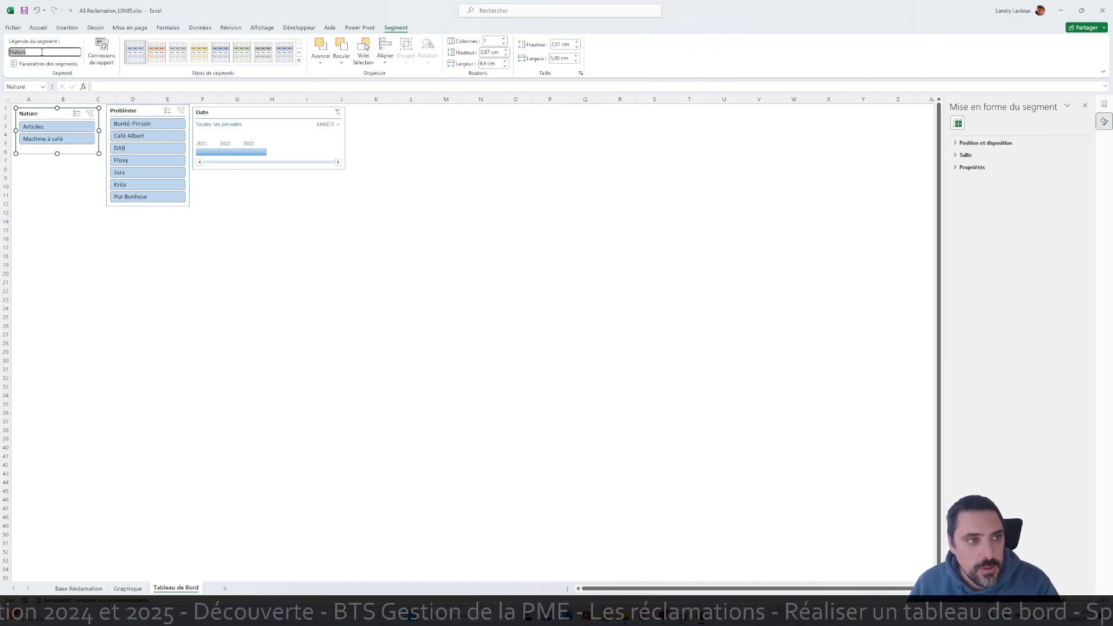
text(ff)
click(67, 178)
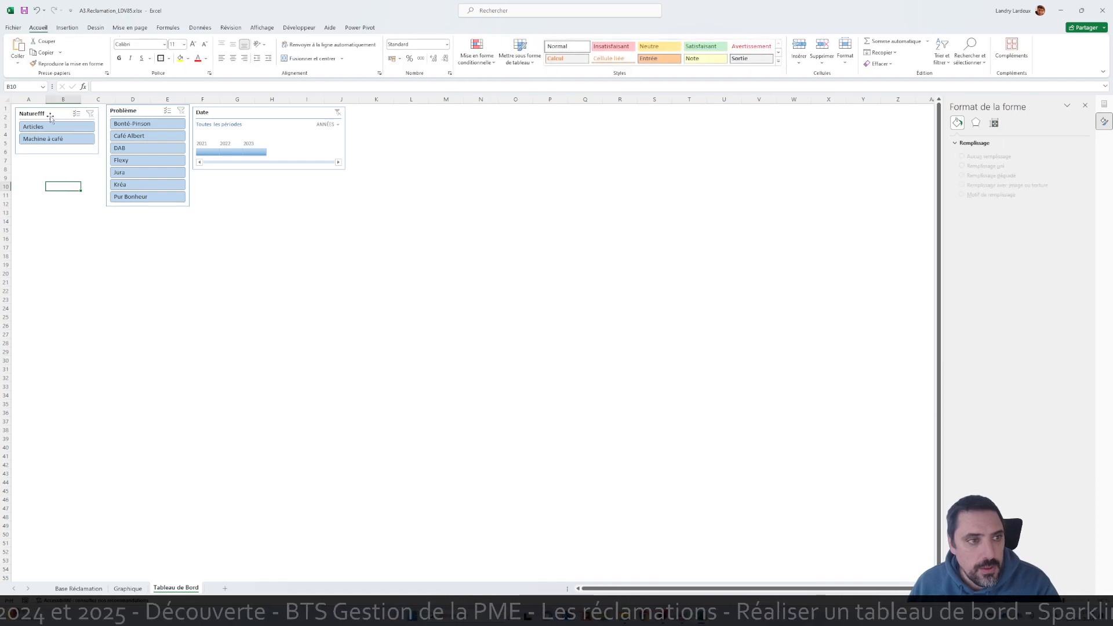
Step: Restore the Nature slicer's caption to Nature
click(49, 118)
click(48, 52)
click(37, 51)
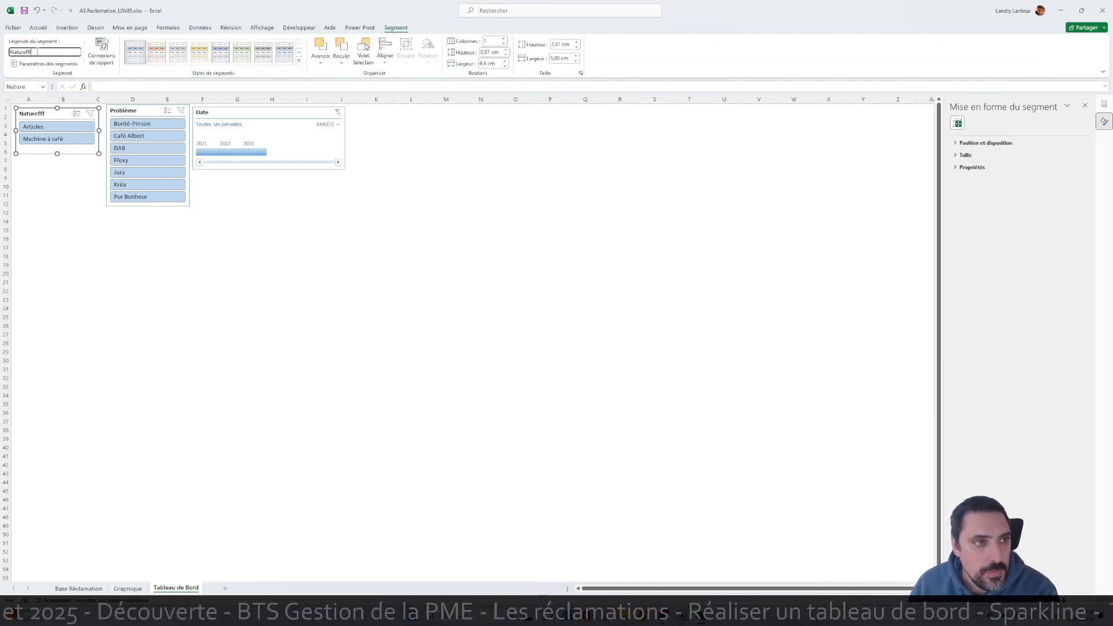
key(BackSpace)
click(63, 230)
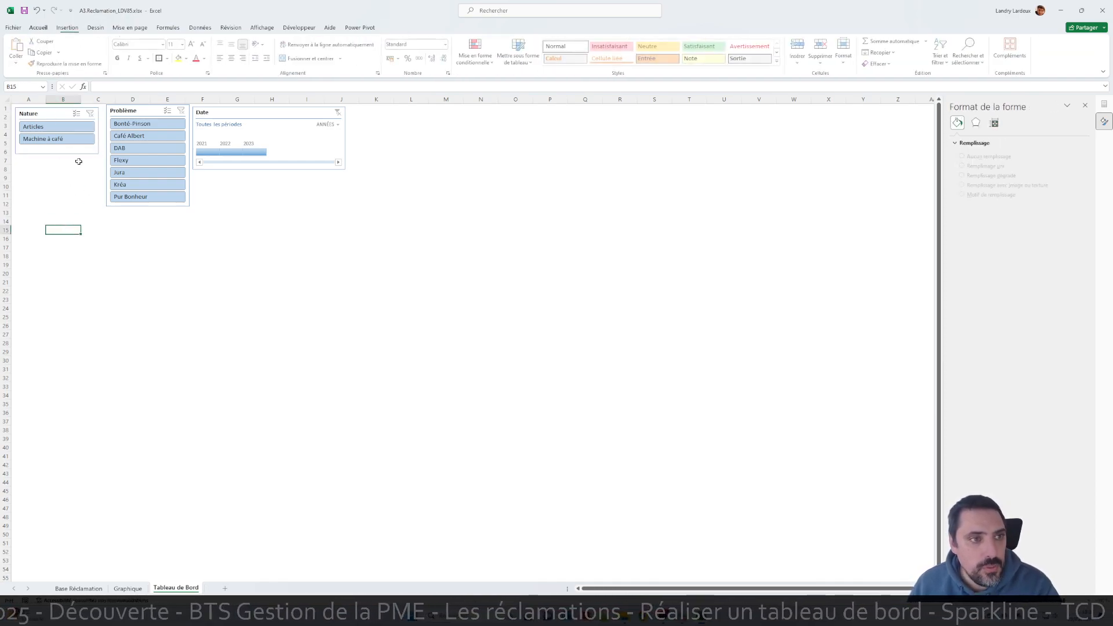
Step: Try the dark yellow style on the Nature slicer, and undo it
click(61, 116)
click(299, 60)
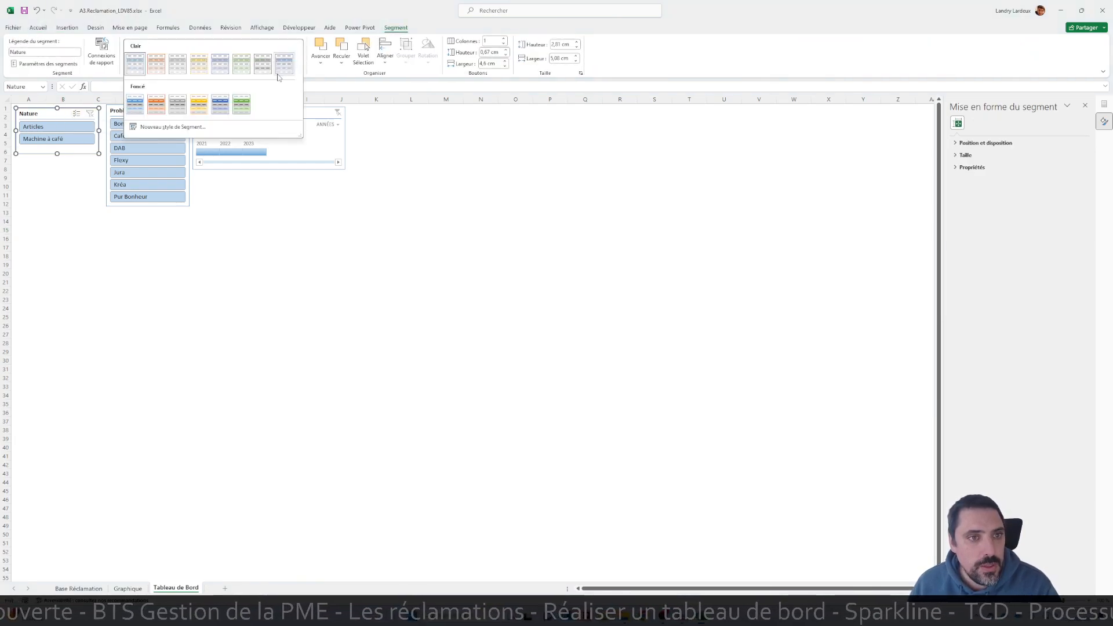
click(199, 105)
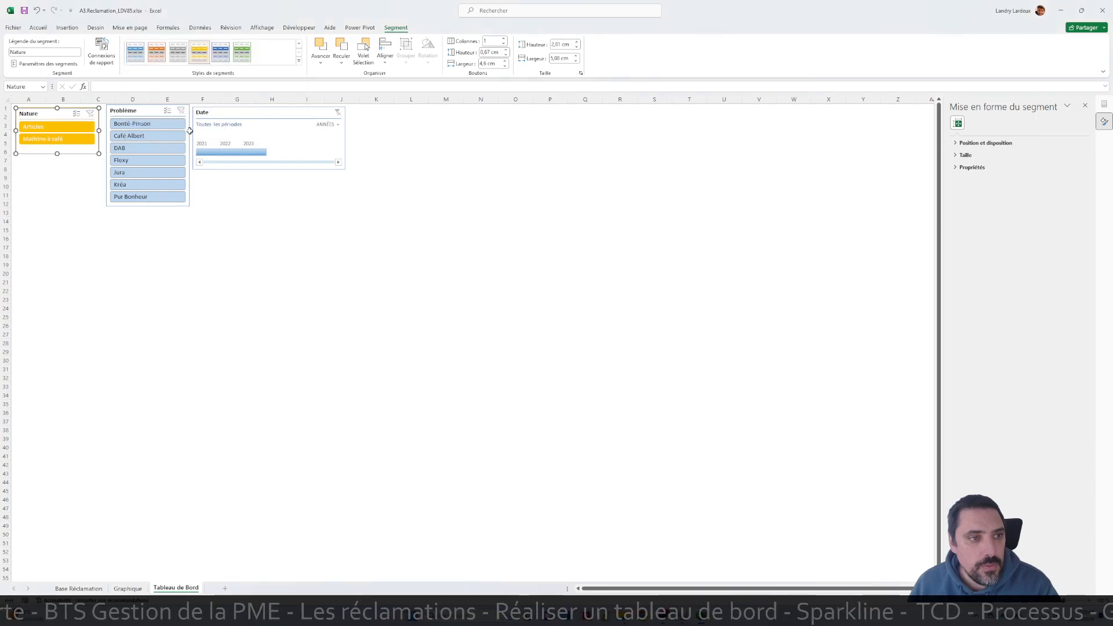
click(36, 11)
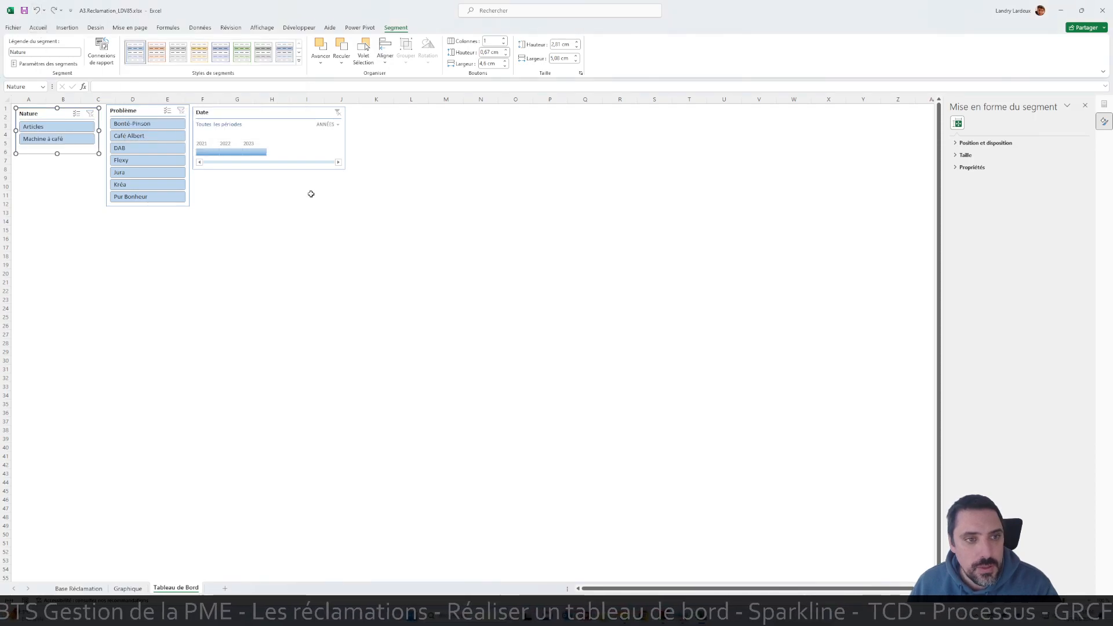
click(338, 125)
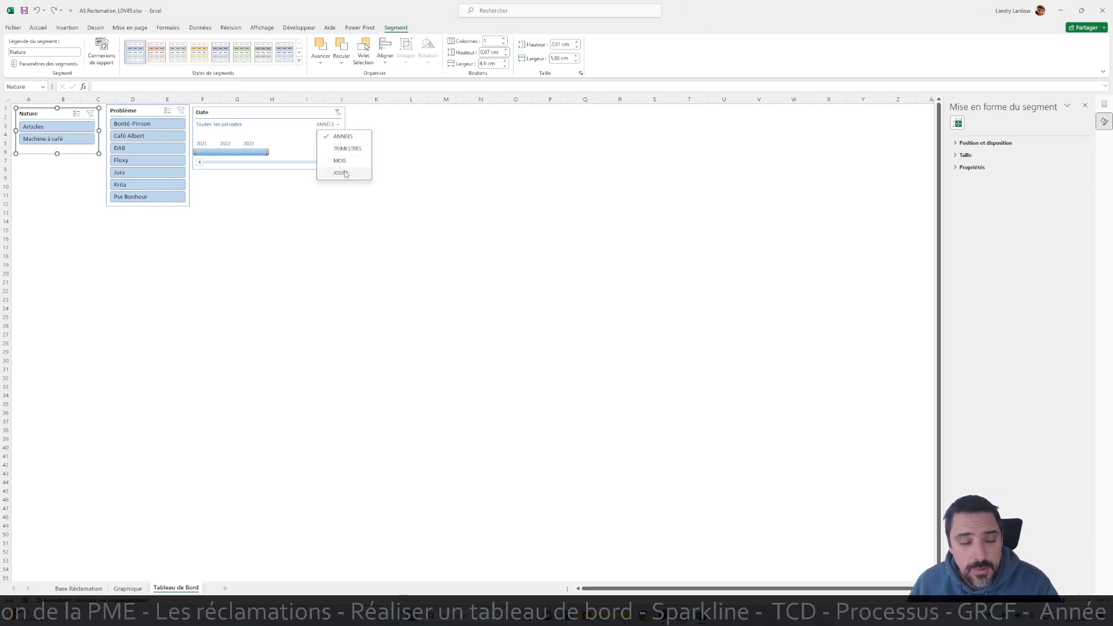
drag(244, 282, 237, 289)
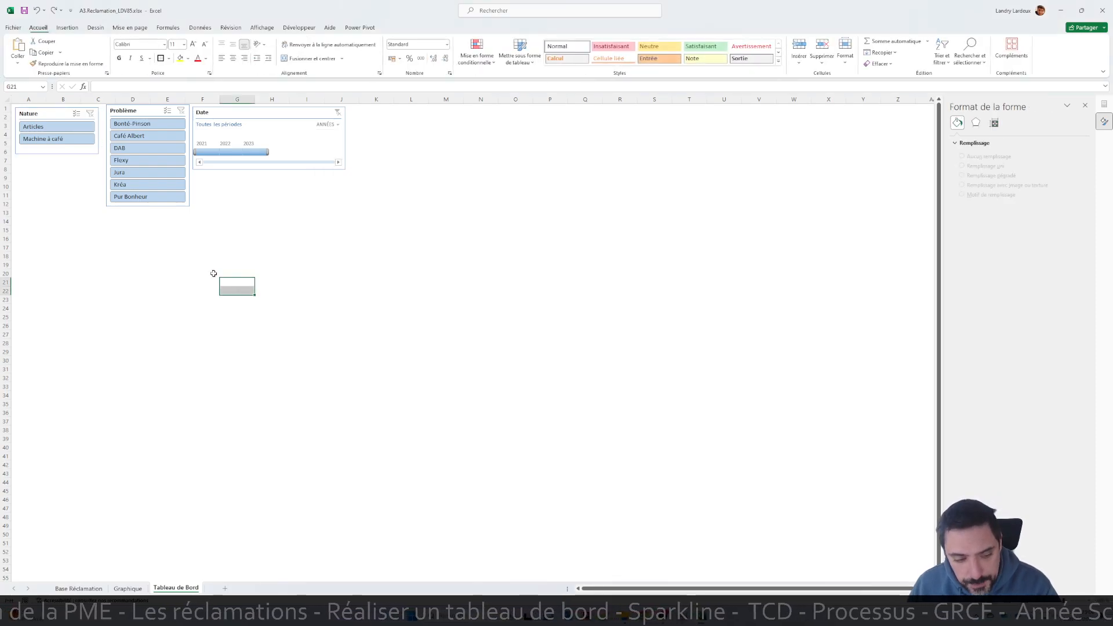
Step: Select all four pivot charts on the Graphique sheet and paste them onto the Tableau de Bord sheet
click(128, 589)
click(658, 138)
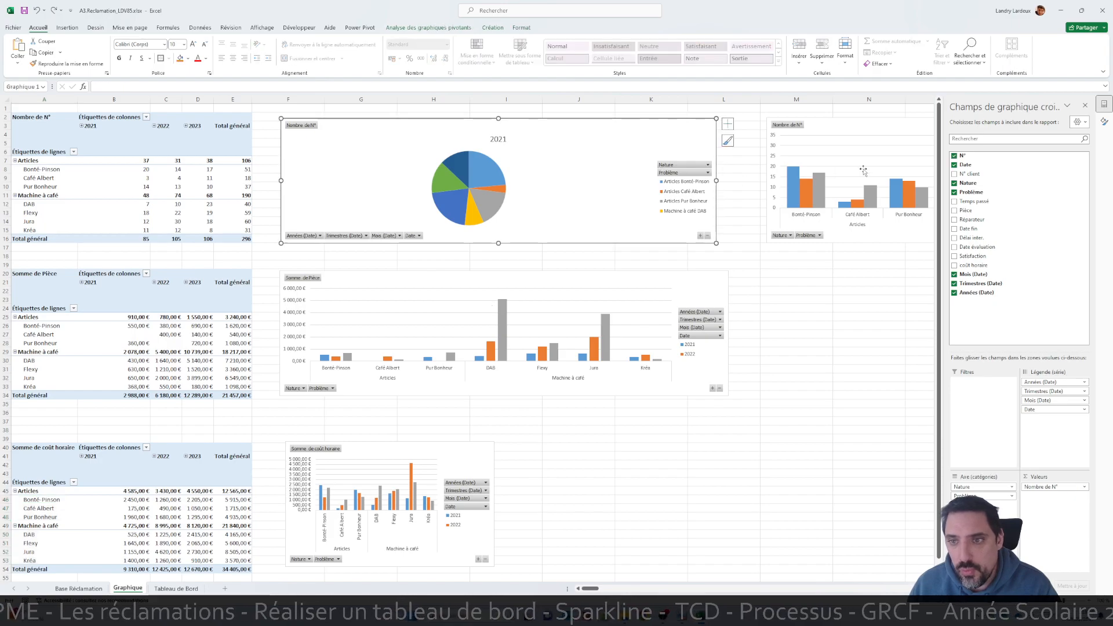
ctrl+click(842, 135)
ctrl+click(634, 280)
ctrl+click(436, 452)
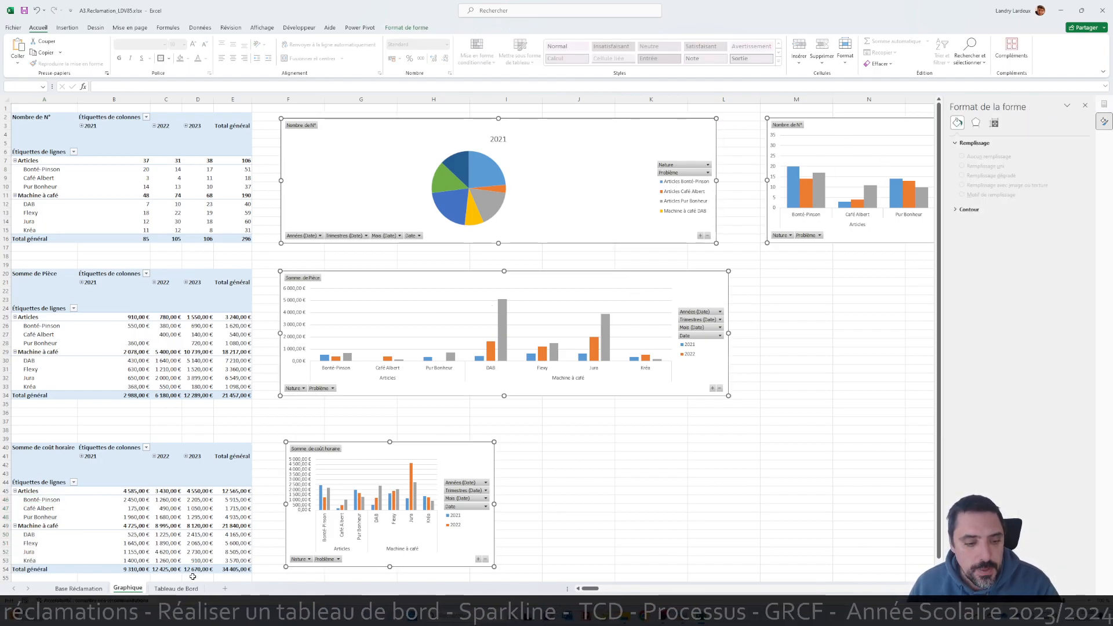
click(184, 588)
key(ctrl+v)
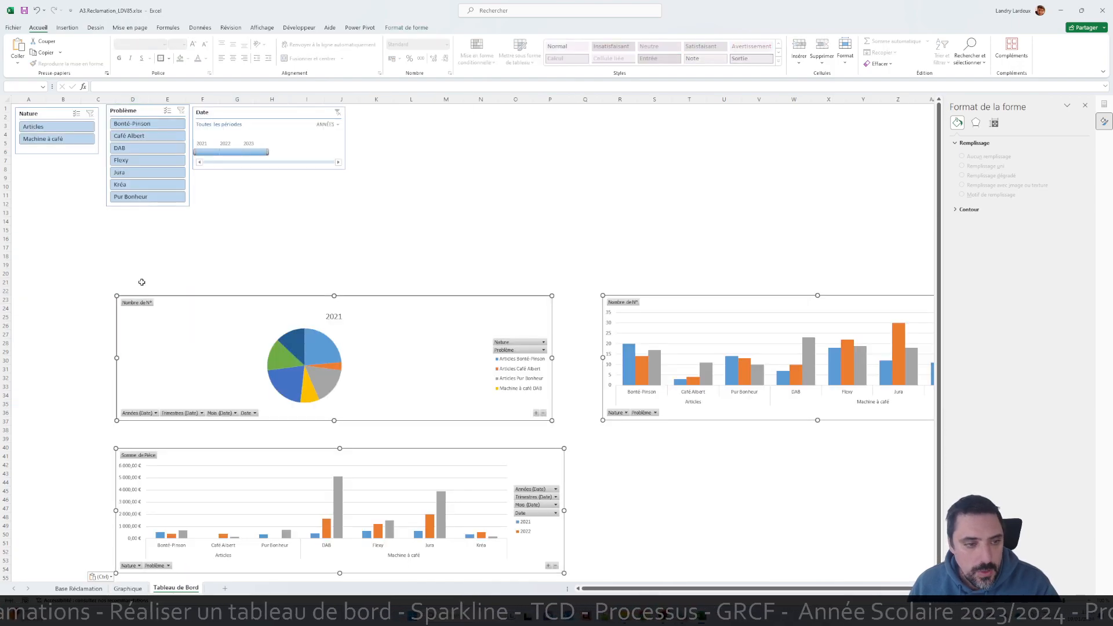
Step: Place the complaint-count pie and column charts side by side under the slicers, resizing both to a matching height
click(282, 317)
drag(282, 317, 177, 228)
drag(443, 331, 291, 399)
drag(776, 297, 480, 211)
drag(521, 333, 505, 399)
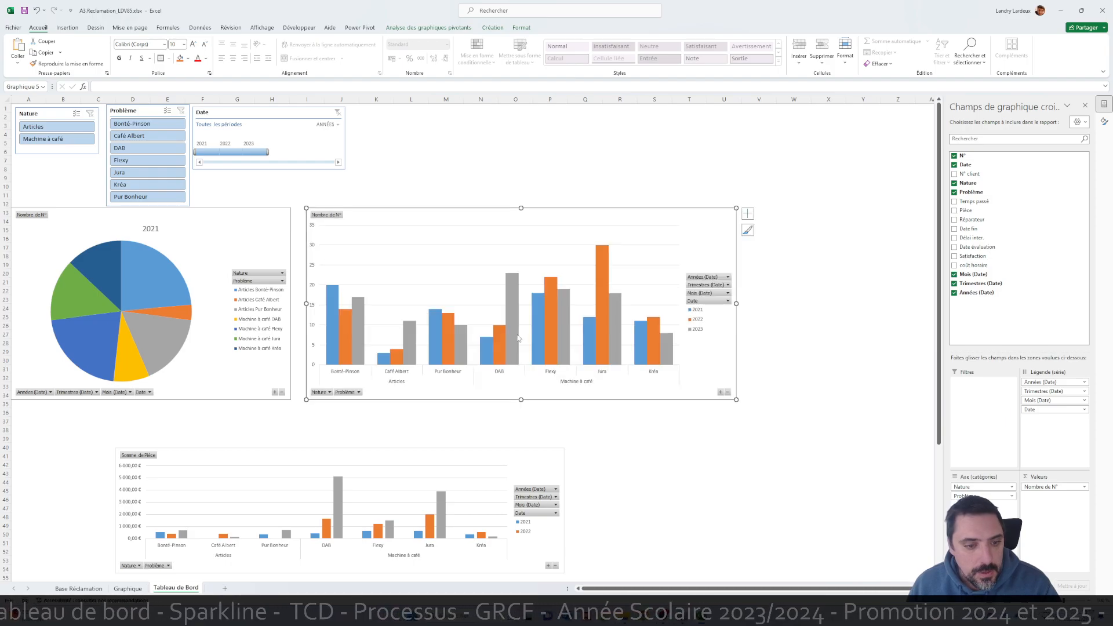
Step: Place the parts-cost and hourly-cost charts side by side beneath the count charts, and resize them to fill the row
scroll(520, 325, down, 3)
drag(426, 374, 324, 328)
drag(464, 451, 363, 530)
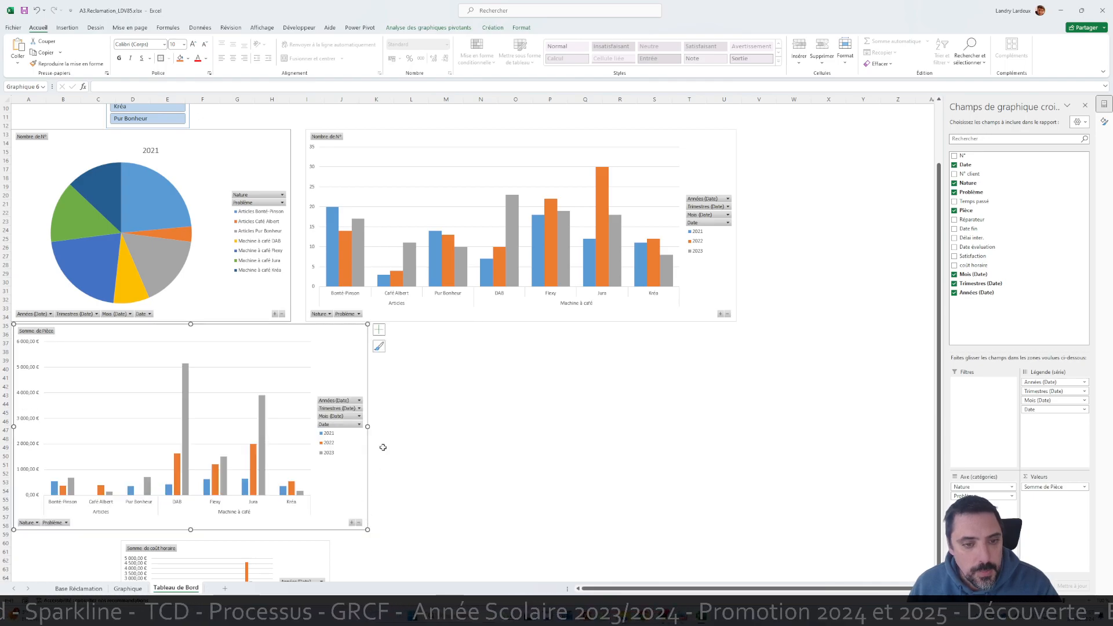
scroll(378, 450, down, 4)
drag(283, 442, 535, 225)
drag(581, 343, 739, 428)
click(790, 342)
scroll(790, 334, up, 7)
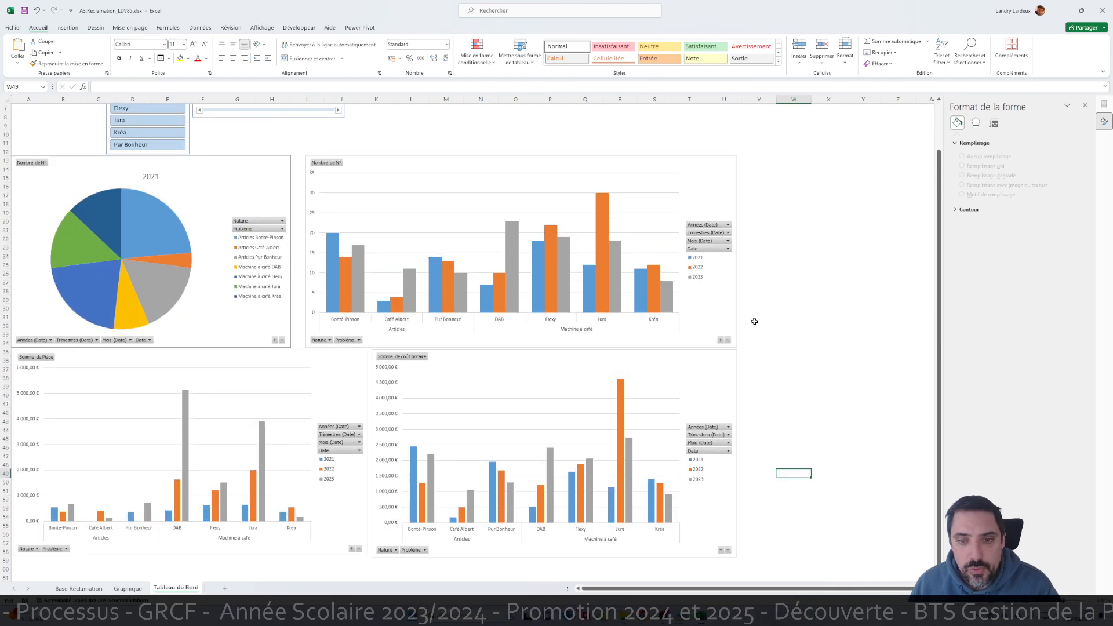
Step: Examine the chart elements available for the complaint-count column chart
click(468, 235)
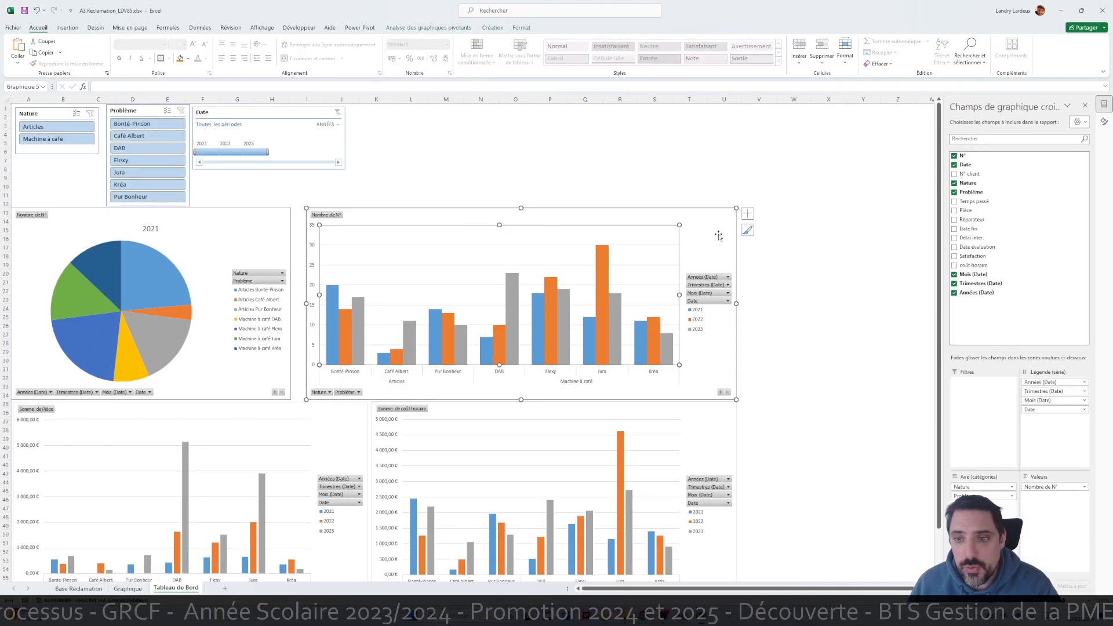
click(749, 213)
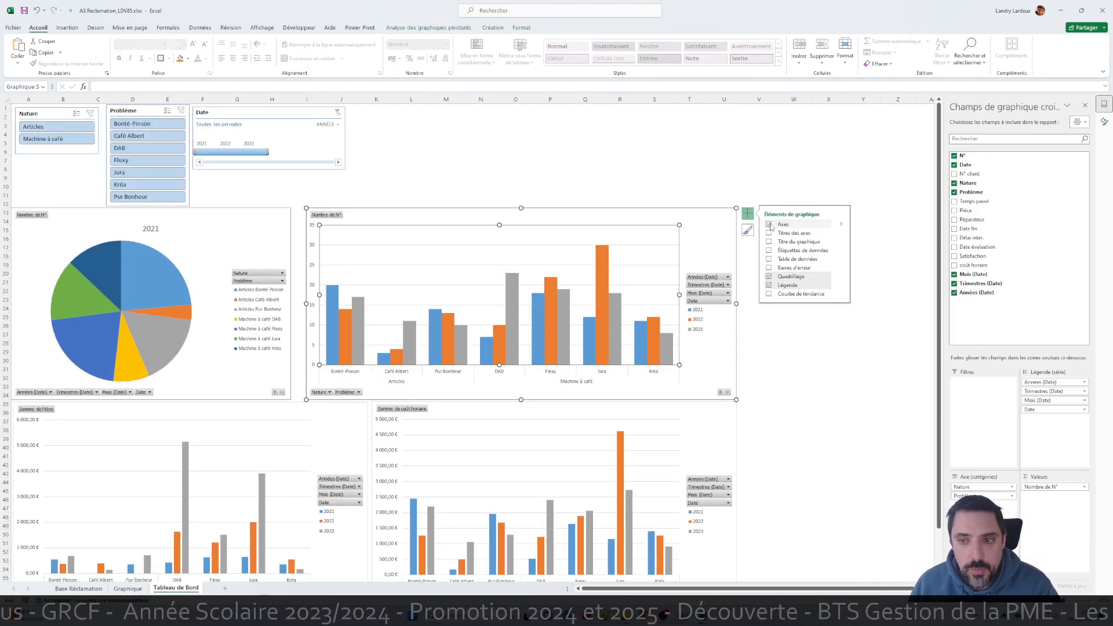
click(805, 380)
click(611, 346)
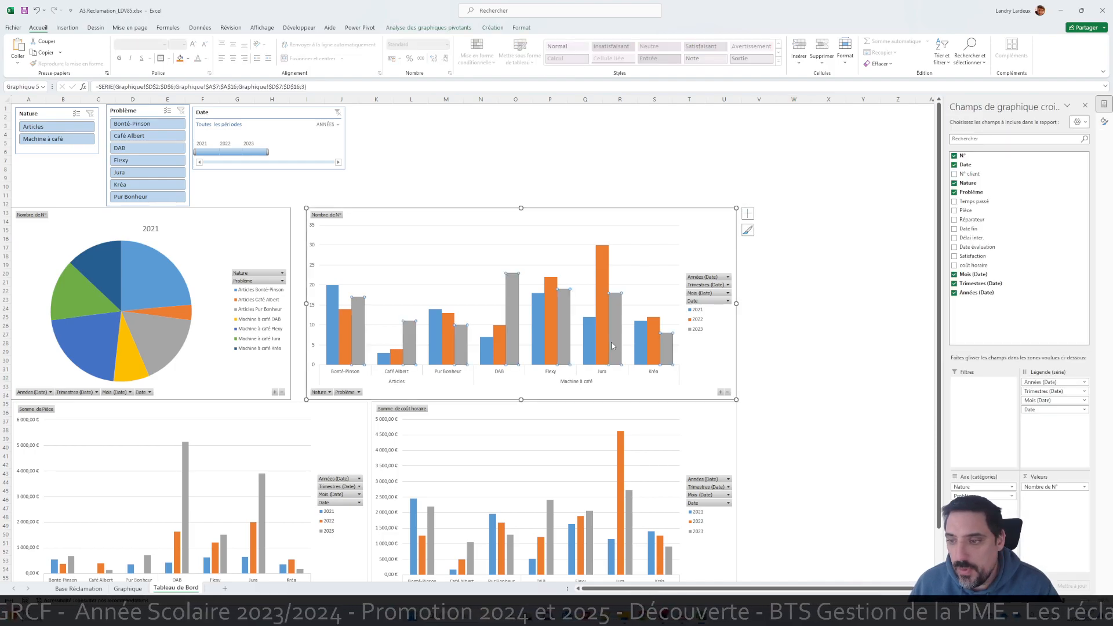
double_click(649, 332)
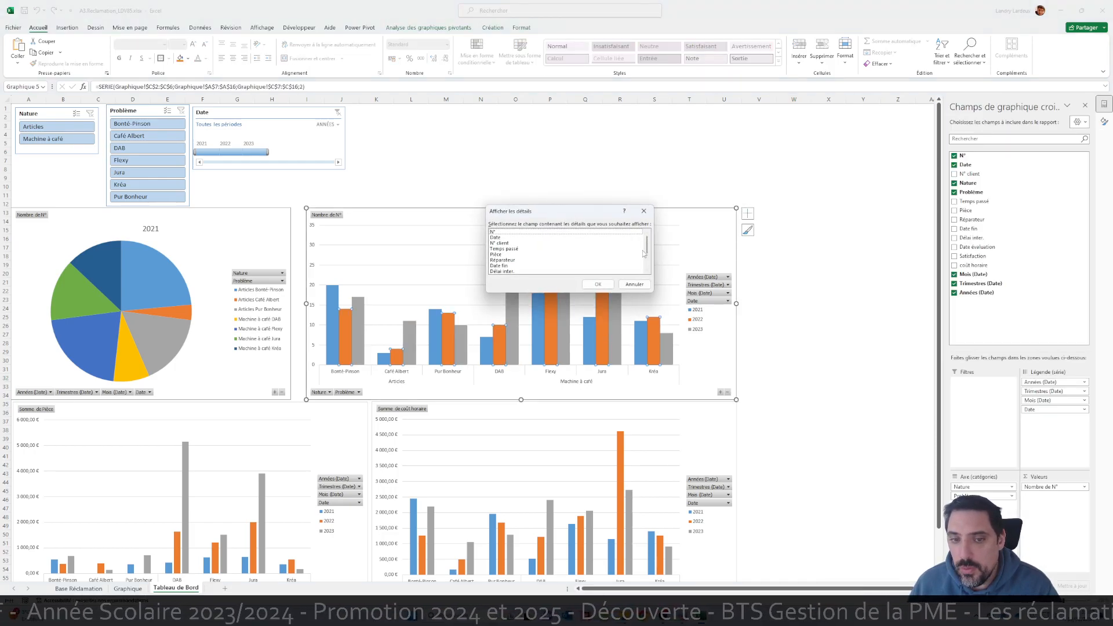
click(638, 211)
click(712, 219)
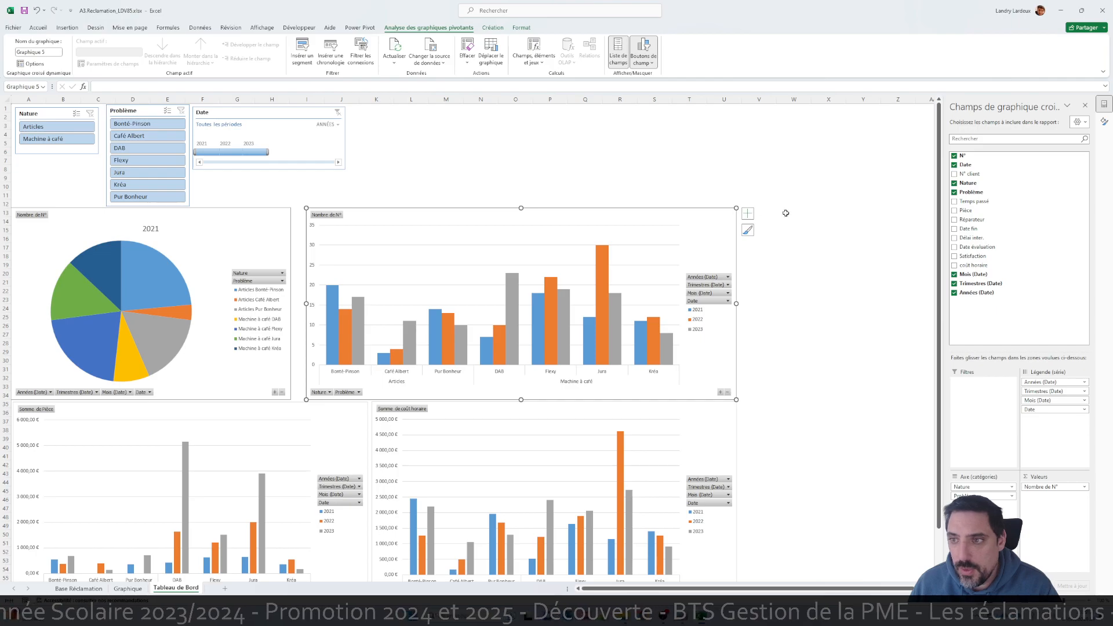
Step: Examine the chart area's fill, size and property options for the hourly-cost chart
scroll(714, 259, down, 1)
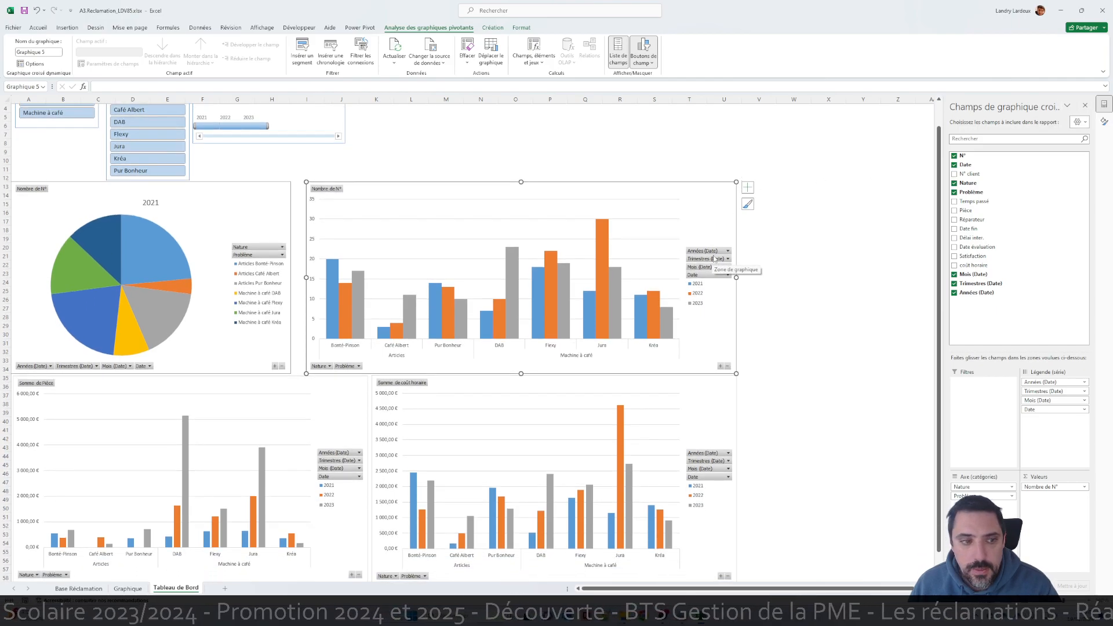
scroll(667, 255, down, 3)
click(513, 316)
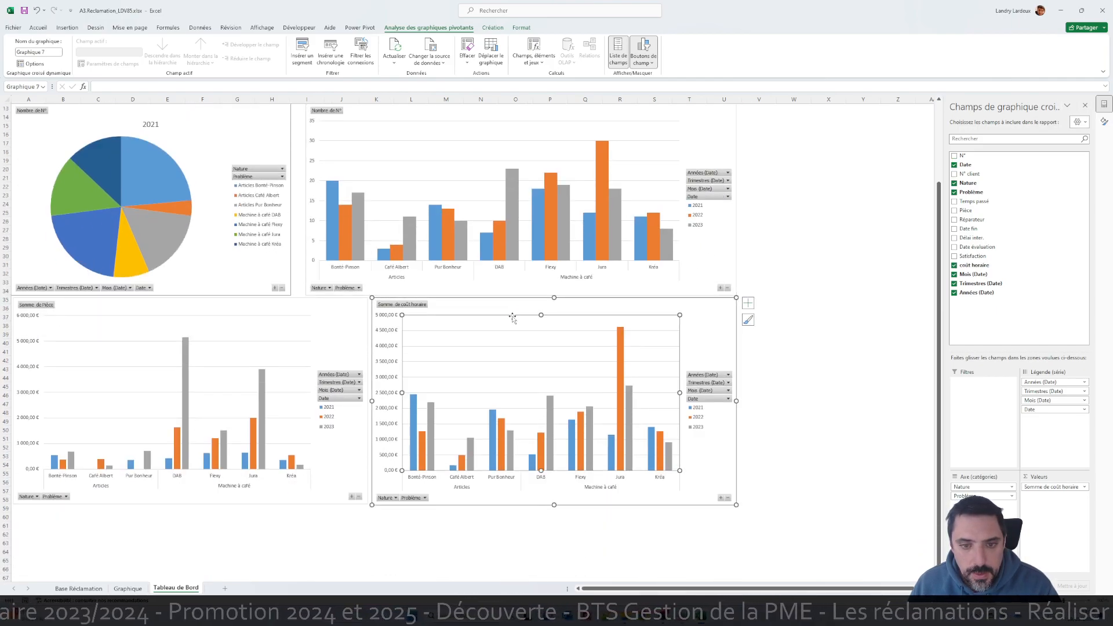
right_click(700, 310)
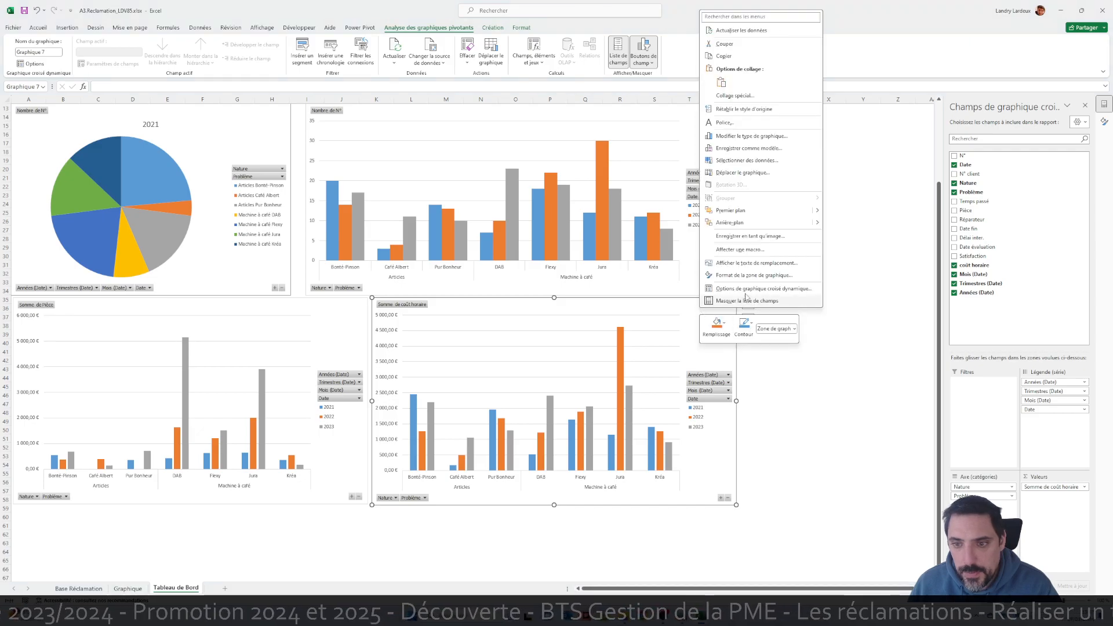
click(775, 276)
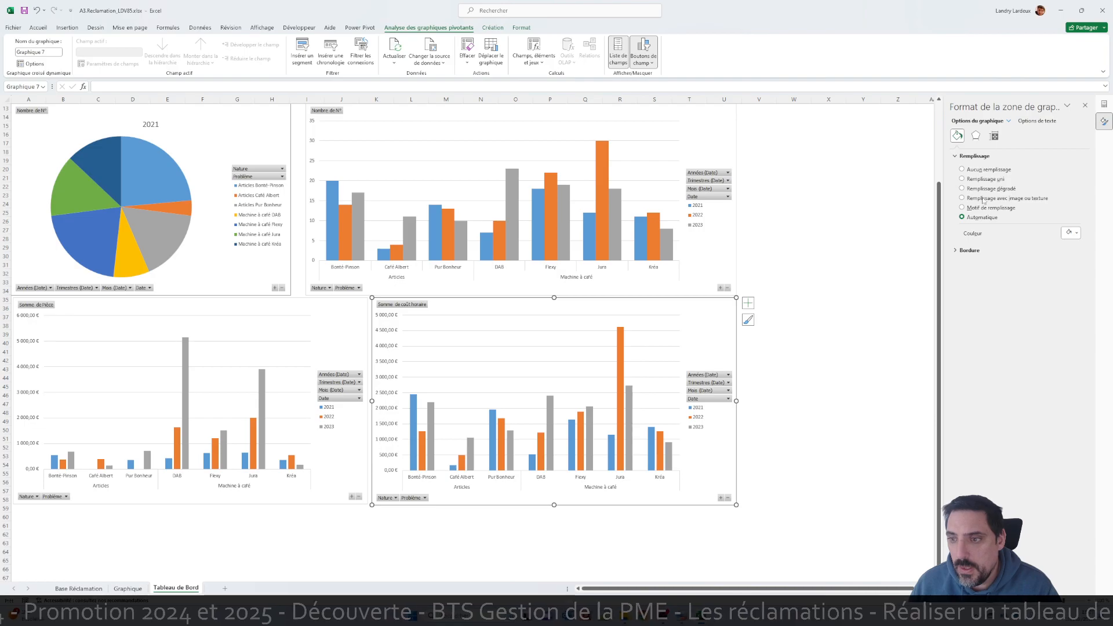
click(994, 136)
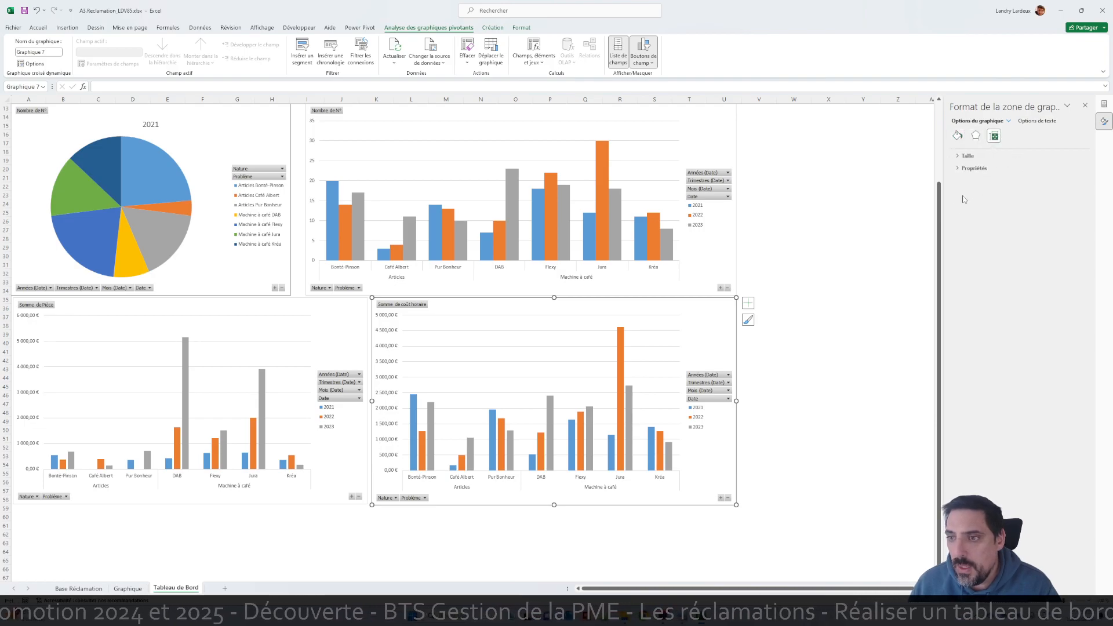
click(824, 210)
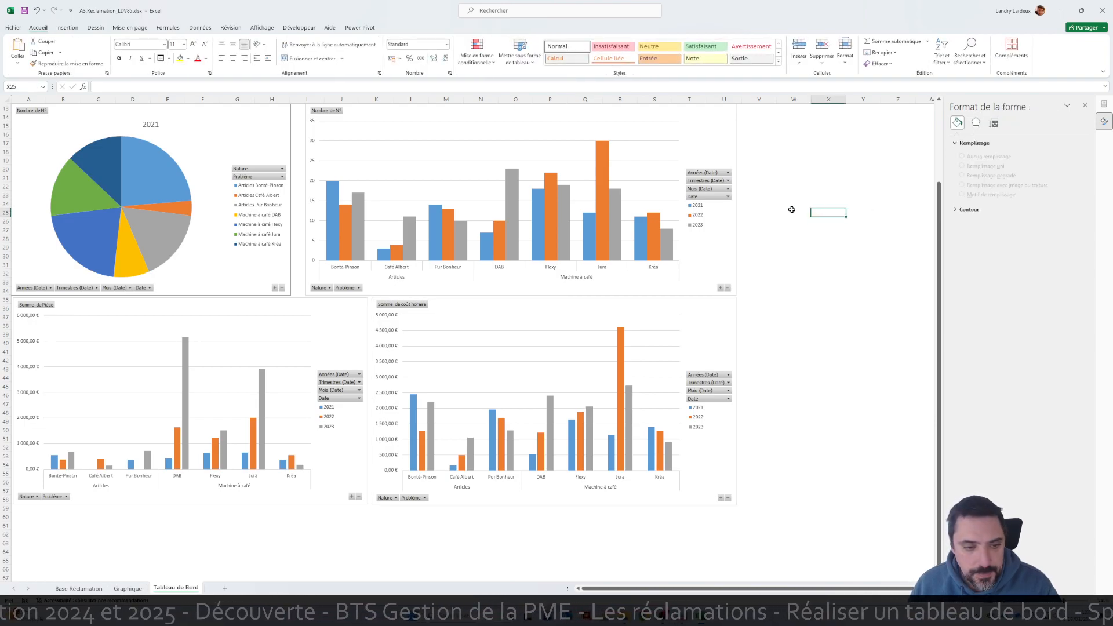
Step: Try filtering the dashboard on Articles with the Nature slicer, and clear that filter
scroll(712, 206, up, 4)
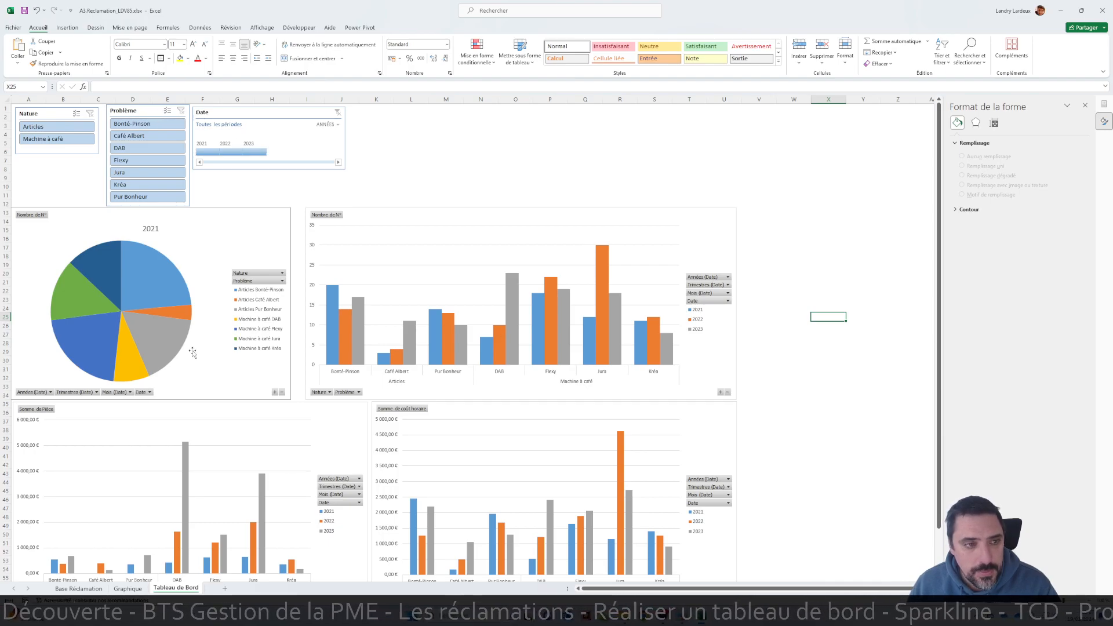
click(80, 127)
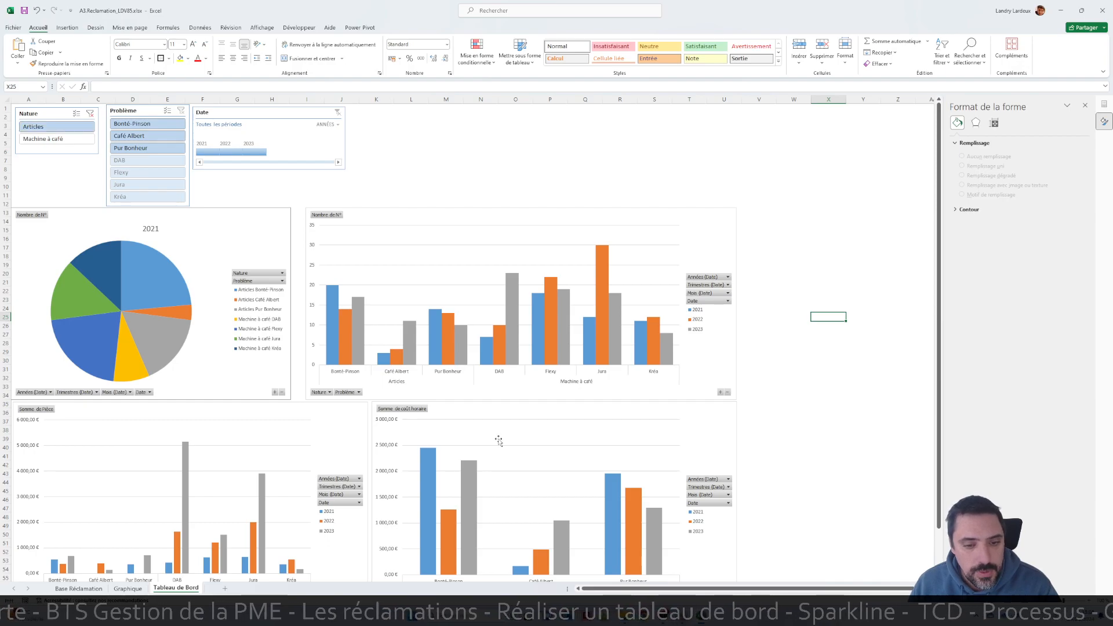
ctrl+scroll(502, 434, down, 1)
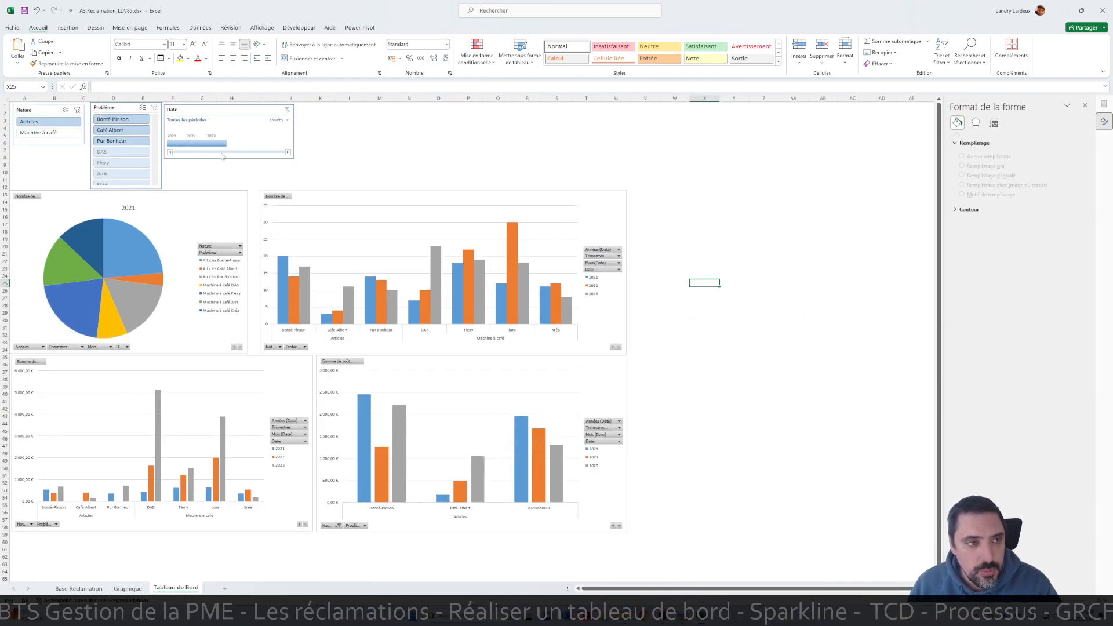
click(76, 111)
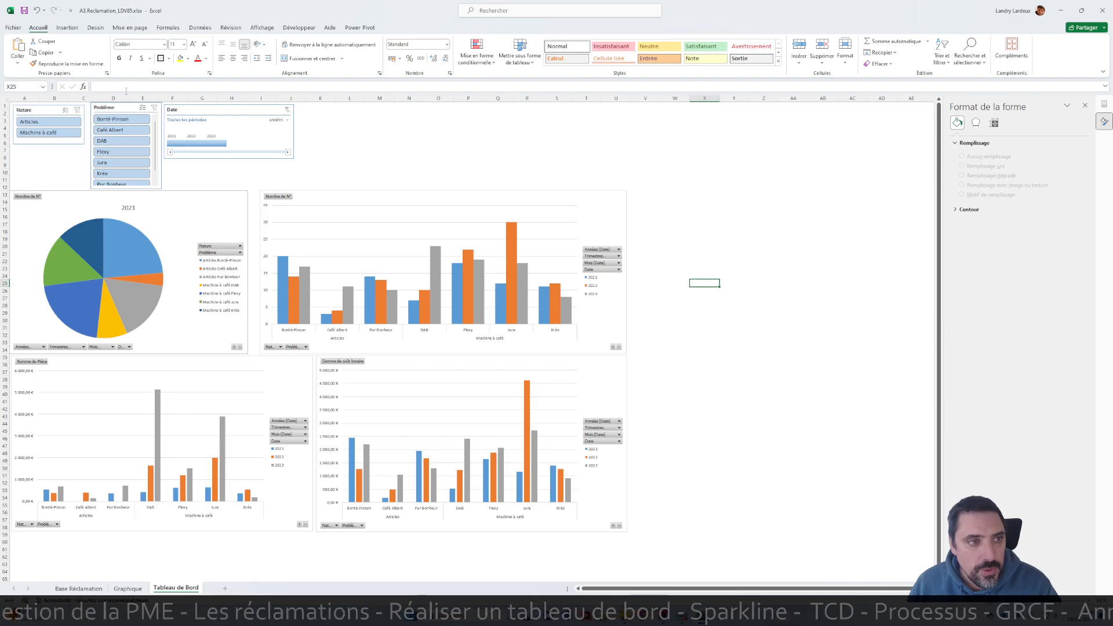
Step: Connect the Nature slicer to Tableau croisé dynamique5 and Tableau croisé dynamique6 on the Graphique sheet through its report connections
click(49, 109)
click(395, 28)
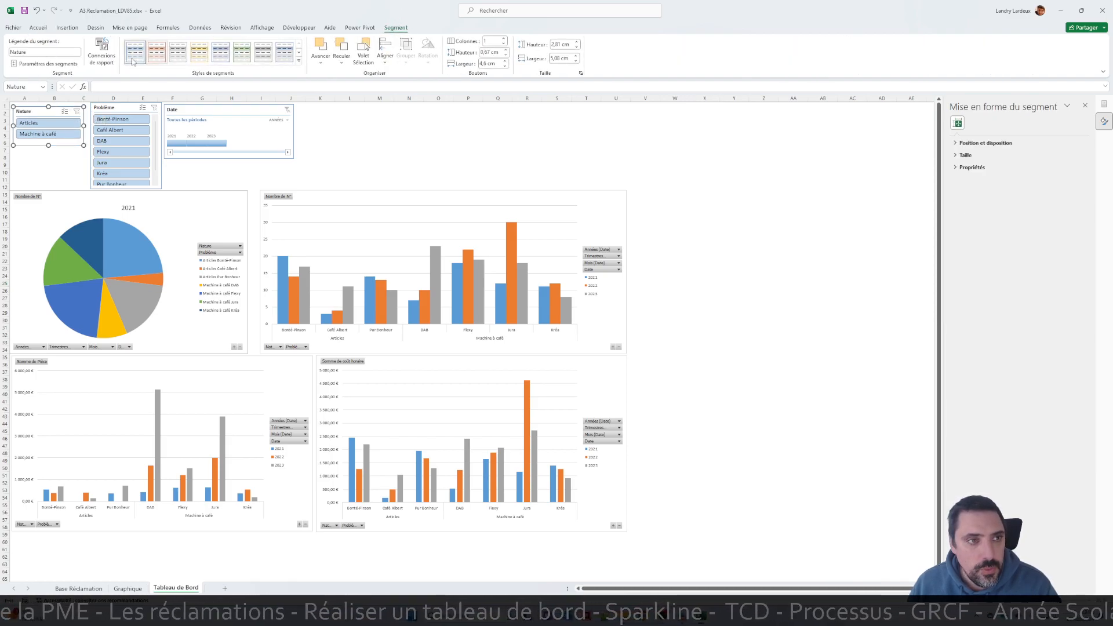
right_click(59, 113)
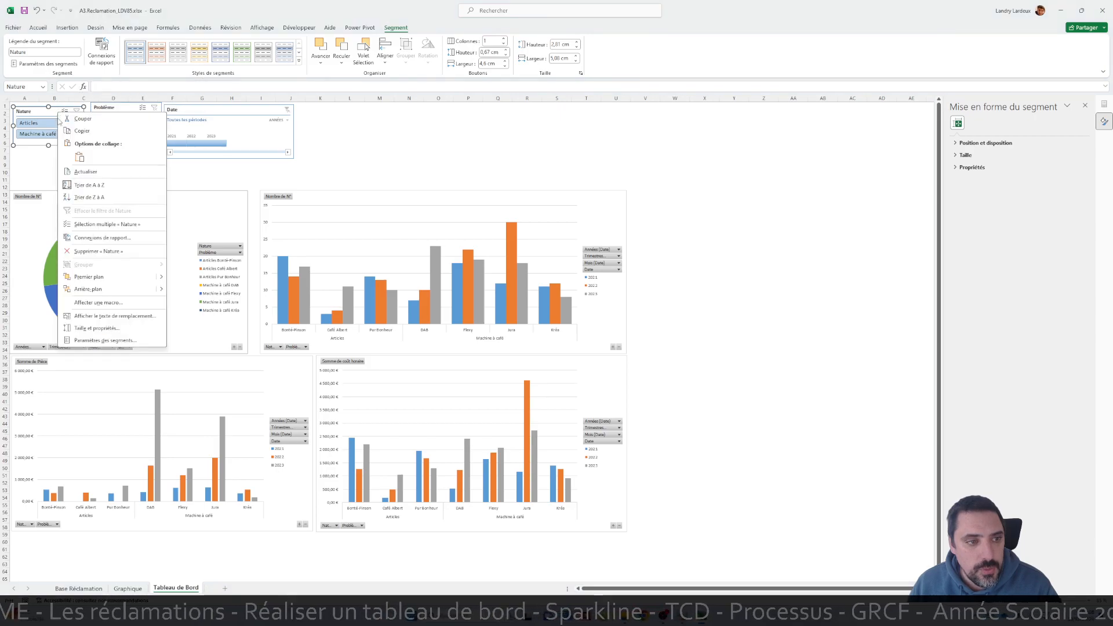
click(110, 239)
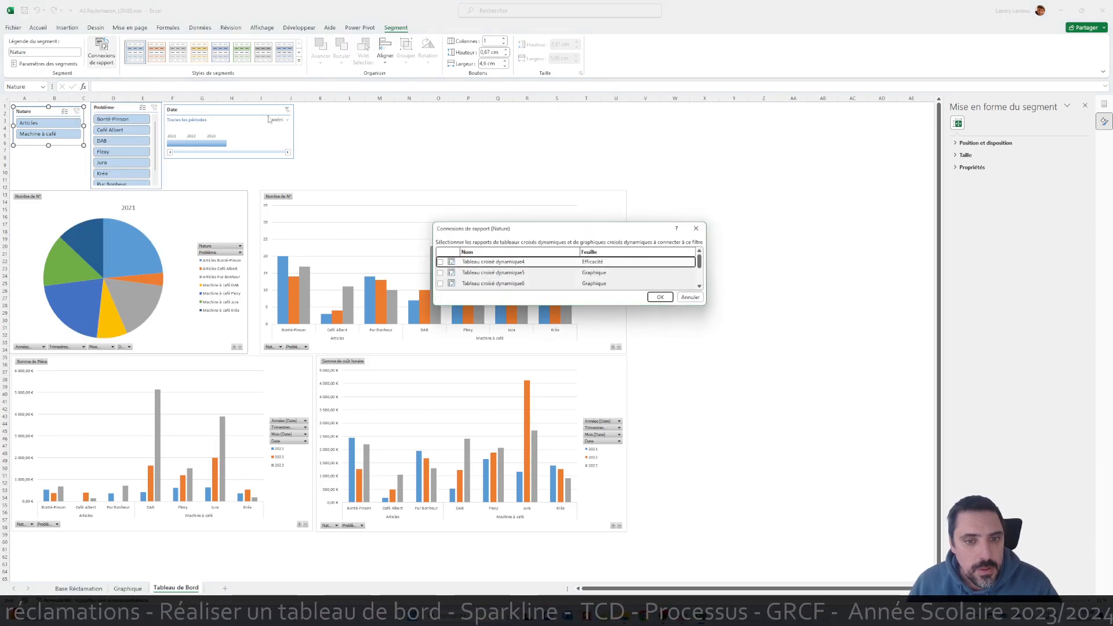
click(699, 287)
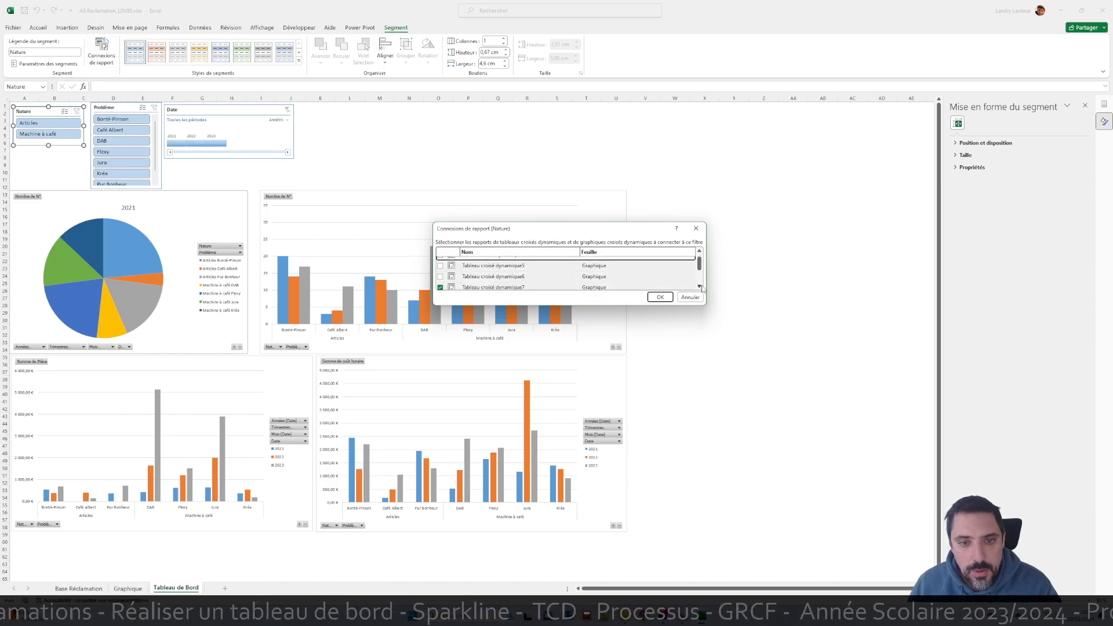
drag(609, 307, 611, 432)
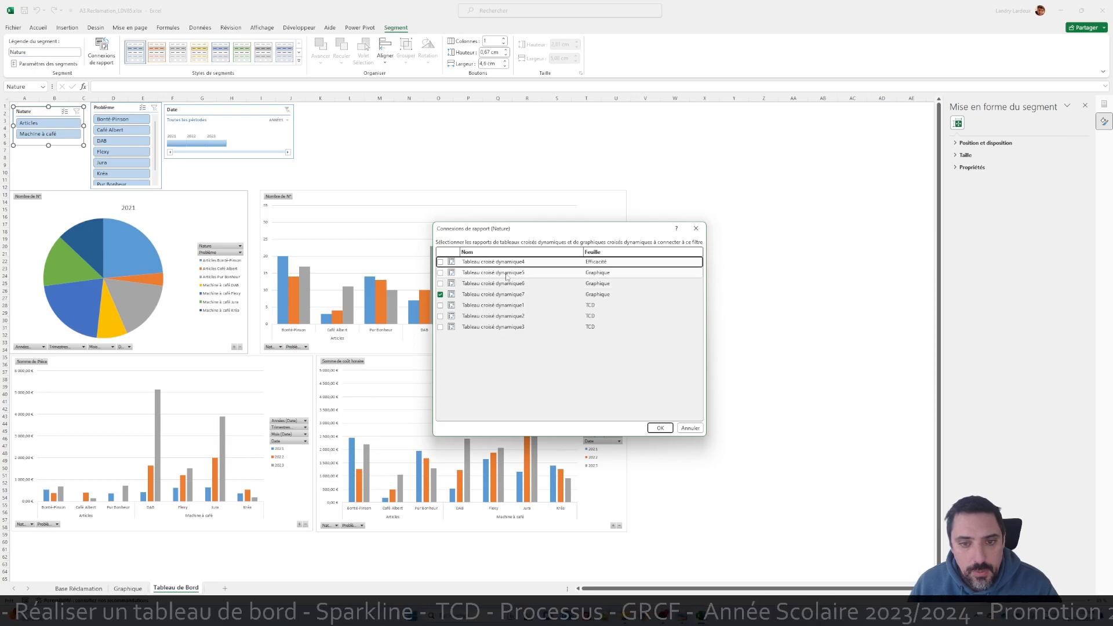
click(470, 276)
click(597, 284)
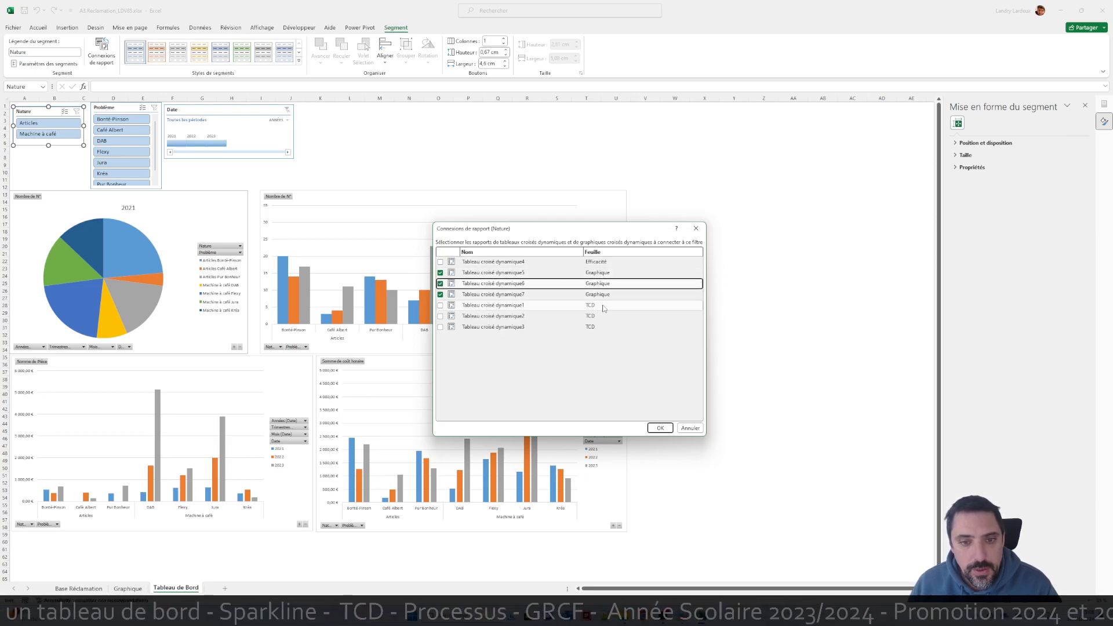
click(660, 427)
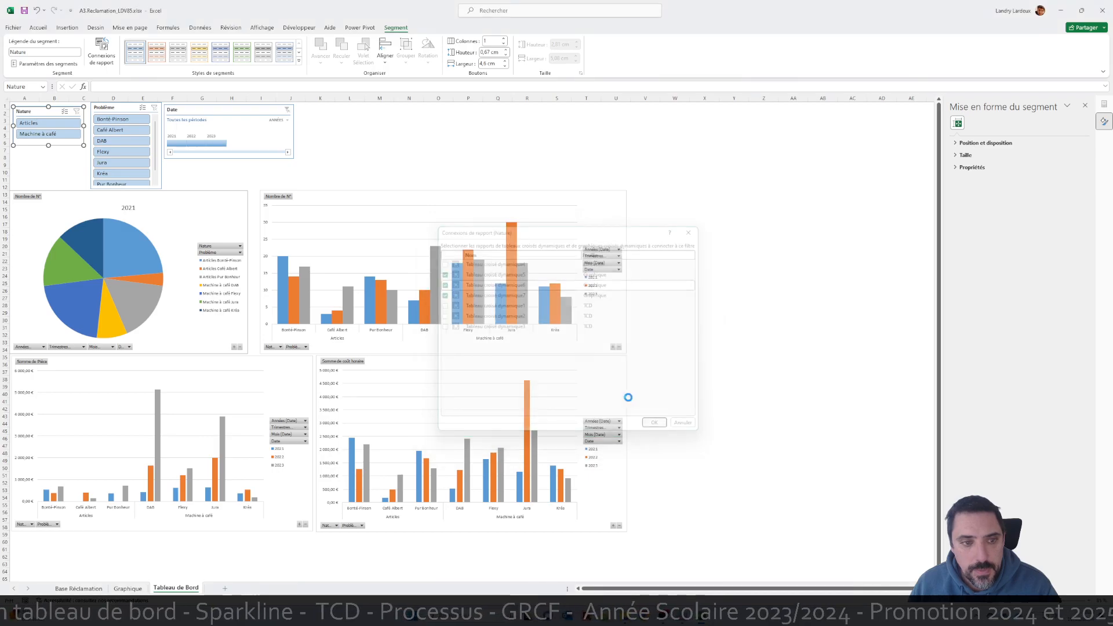
Step: Connect the Problème slicer to Tableau croisé dynamique5 and Tableau croisé dynamique6 on the Graphique sheet through its report connections
click(125, 107)
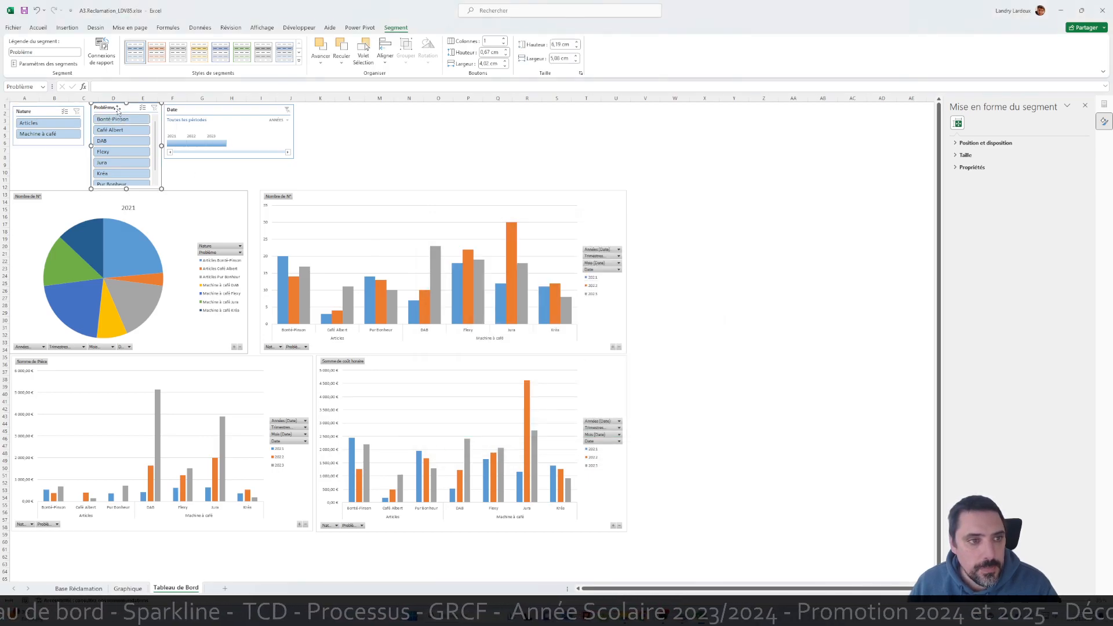
click(102, 58)
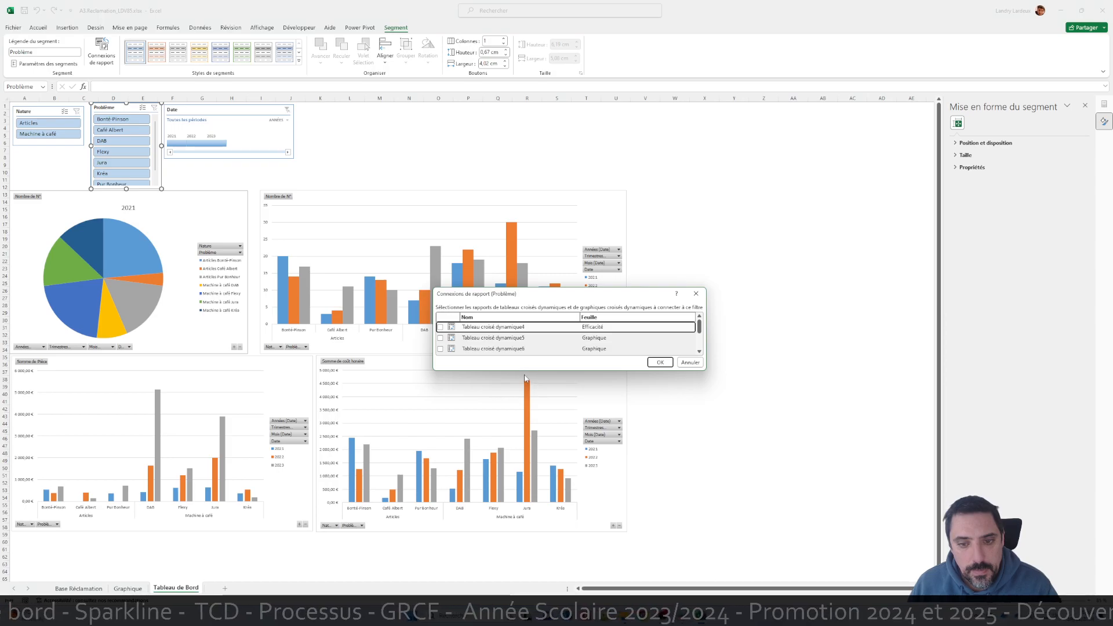
drag(568, 297, 510, 159)
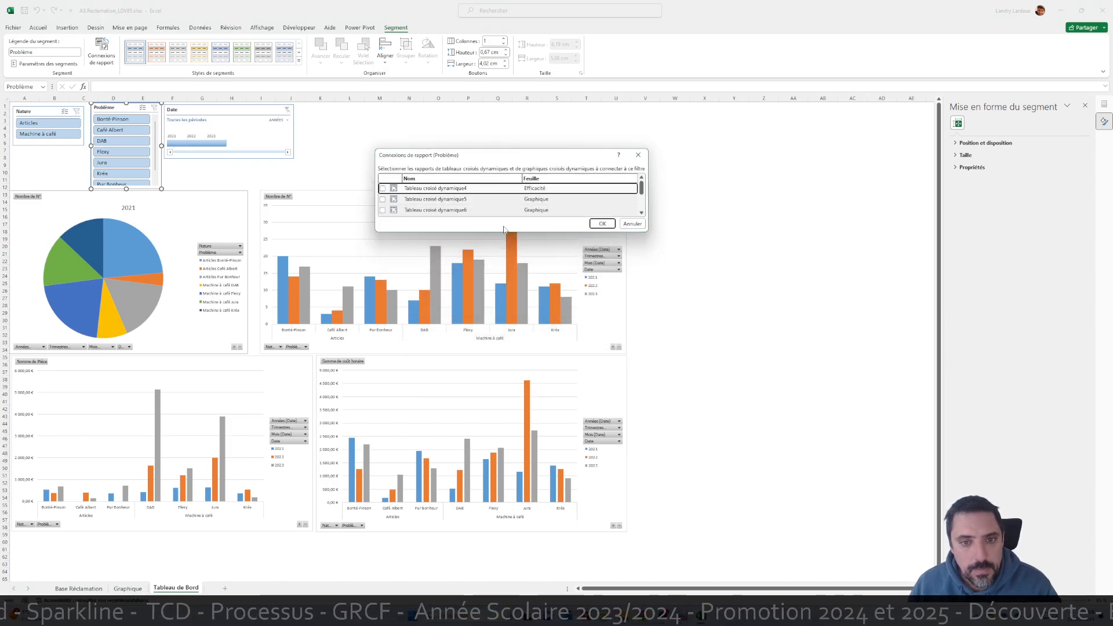
drag(504, 235, 504, 350)
click(382, 200)
click(382, 210)
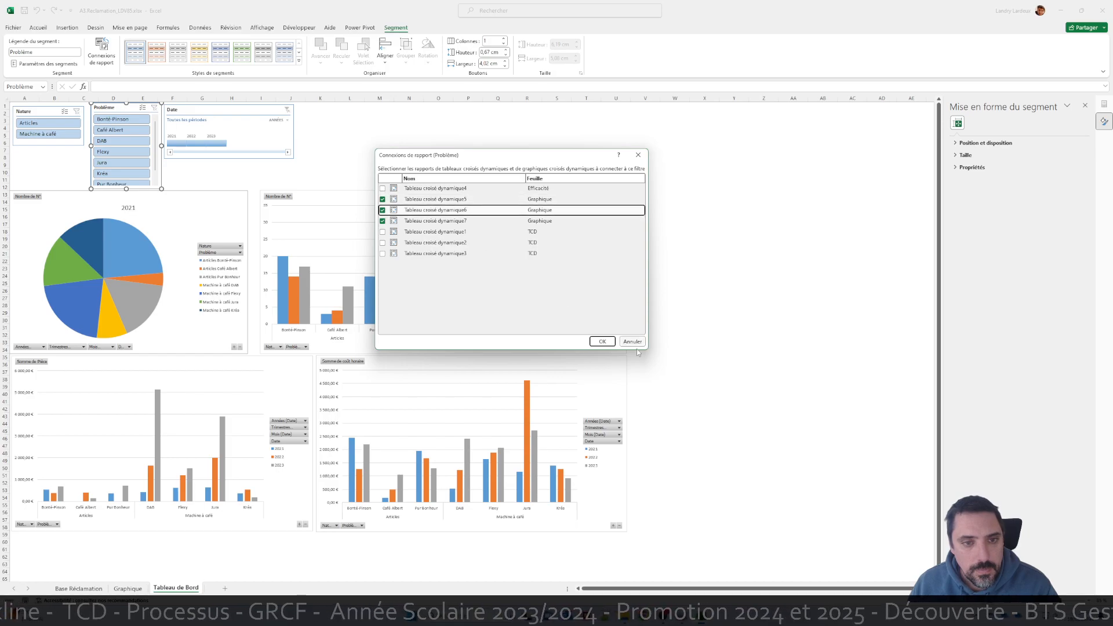
click(604, 342)
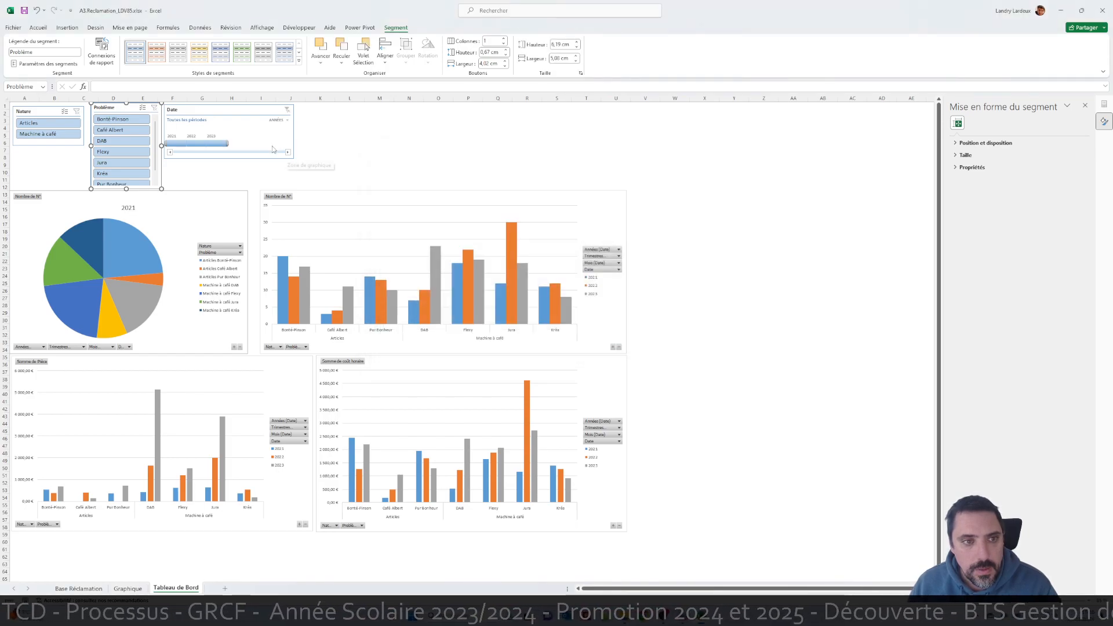
Step: Connect the Date timeline to the other two pivot tables behind the dashboard charts through its report connections
click(235, 120)
right_click(233, 110)
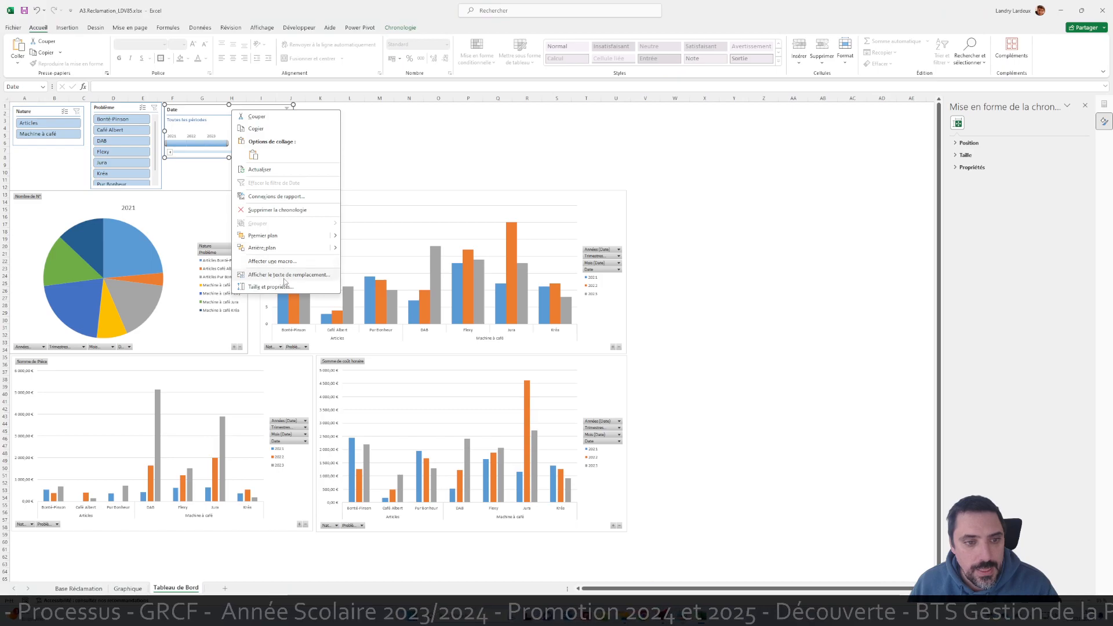
click(399, 33)
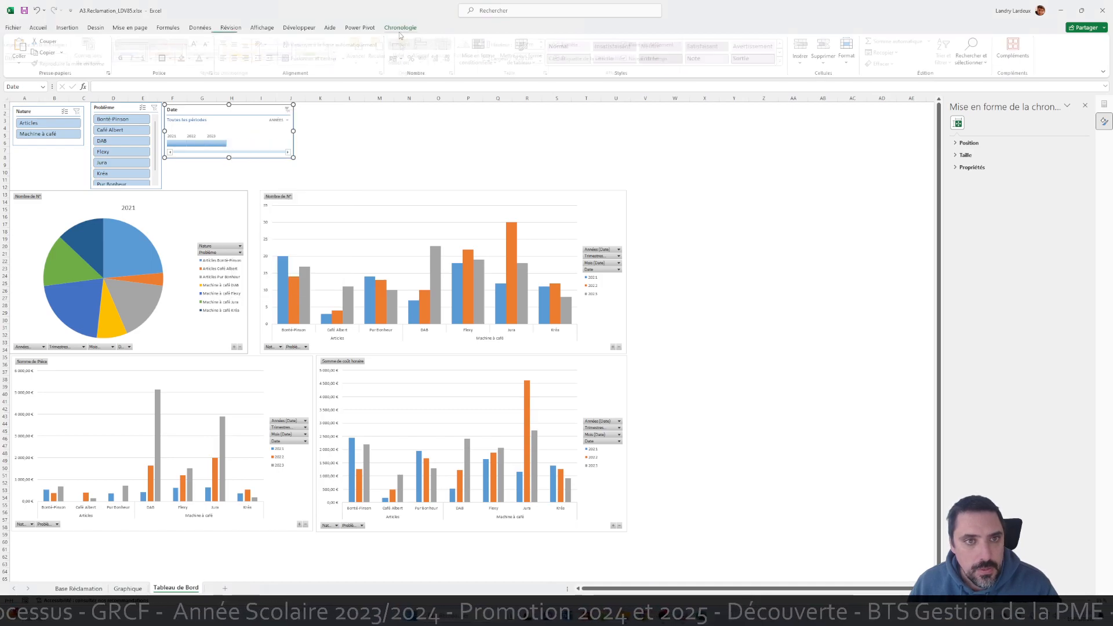
click(93, 51)
click(383, 257)
click(382, 268)
click(598, 283)
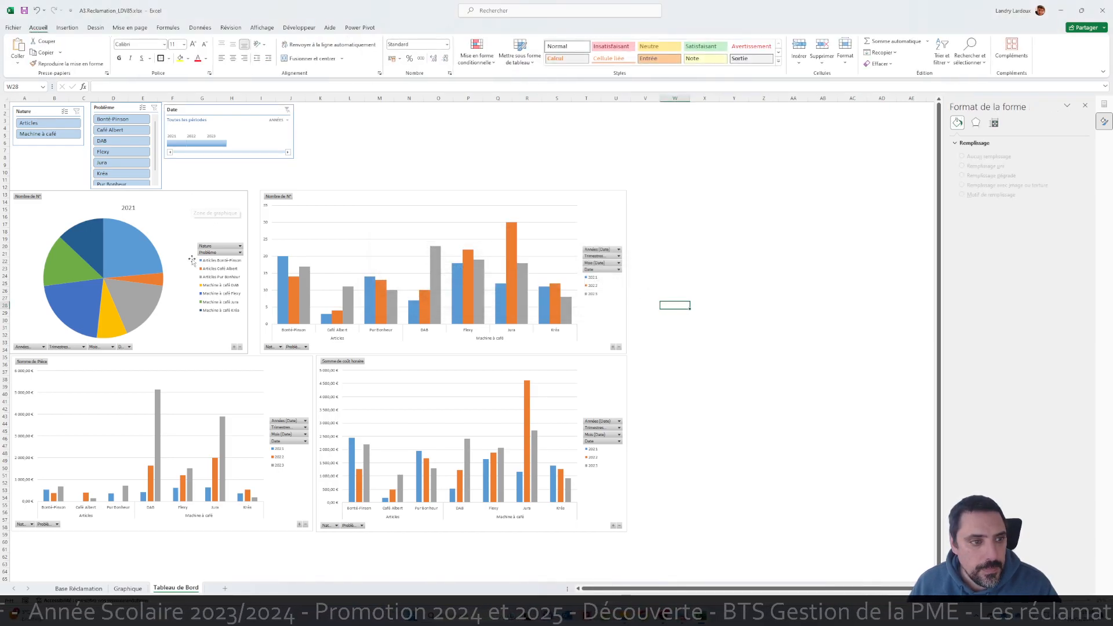
Step: Shift the complaint-count pie chart slightly down, and filter the dashboard on Jura with the Problème slicer
drag(194, 269, 196, 281)
click(122, 163)
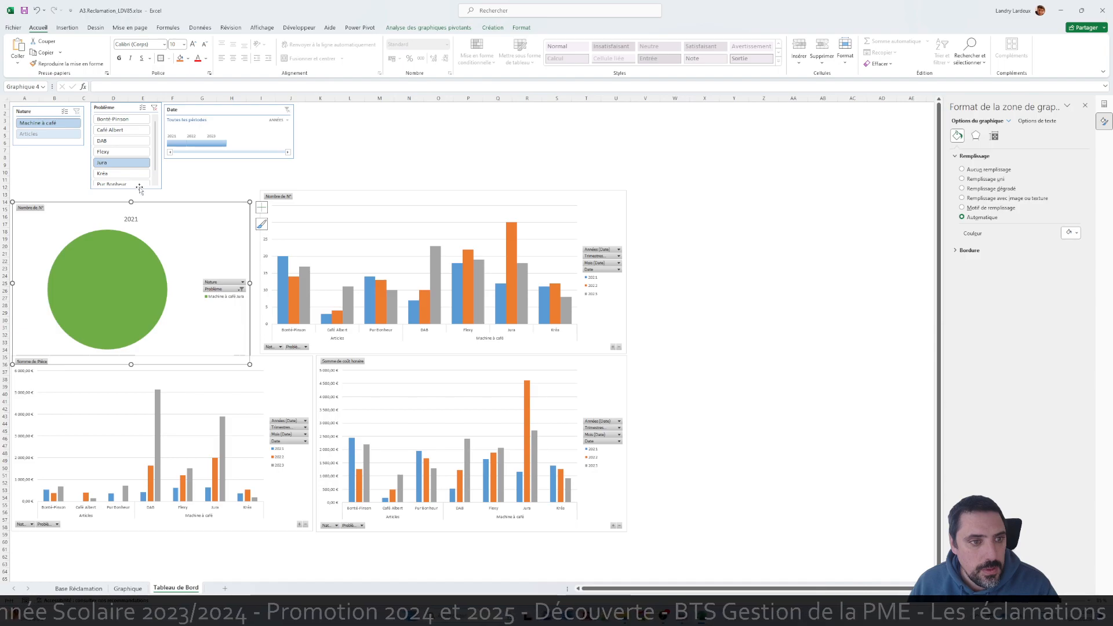
Step: Lengthen the Problème slicer so that all its entries down to Pur Bonheur fit without scrolling
click(140, 188)
mouse_move(140, 188)
mouse_down()
mouse_move(162, 222)
mouse_move(128, 191)
mouse_up()
click(181, 189)
click(134, 192)
click(201, 179)
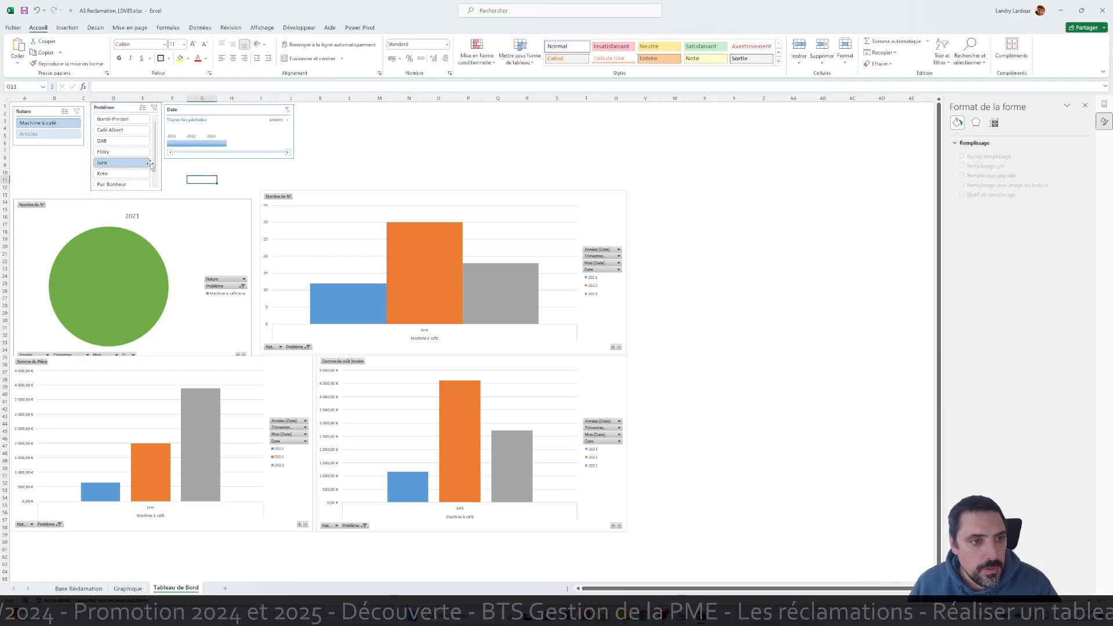
click(128, 191)
drag(127, 191, 127, 198)
Step: Move the complaint-count column chart and both cost charts slightly down so they line up with the shifted pie chart without overlapping
click(202, 194)
drag(328, 194, 329, 203)
drag(238, 357, 239, 371)
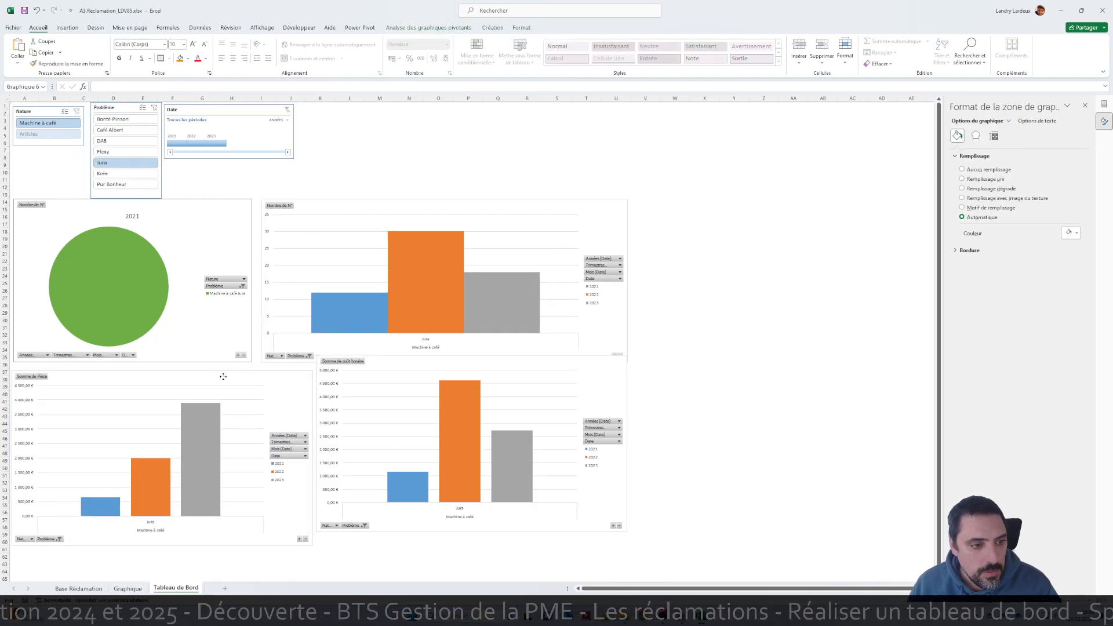
drag(434, 371, 434, 384)
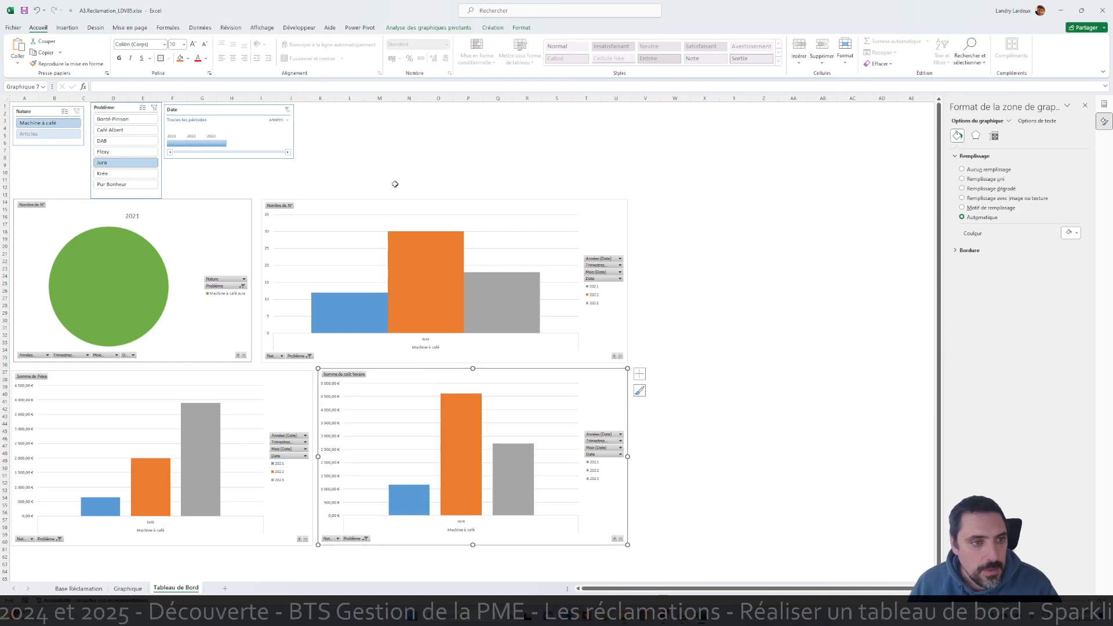
click(379, 157)
click(74, 118)
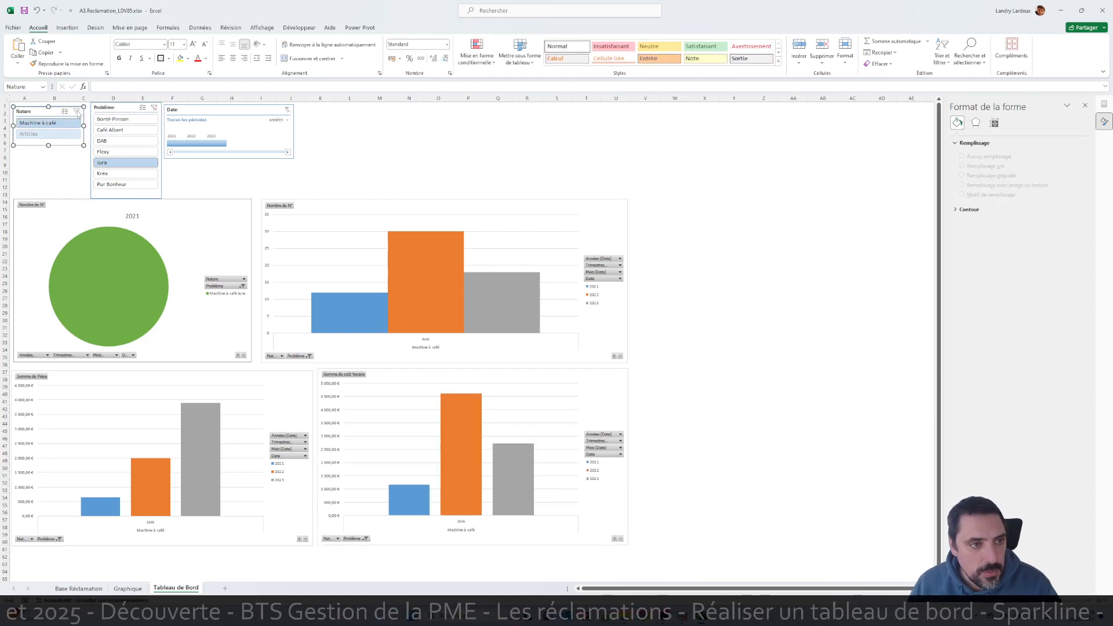
Step: Clear the Problème slicer's filter and filter the dashboard on Articles in the Nature slicer and 2023 in the Date timeline
click(154, 108)
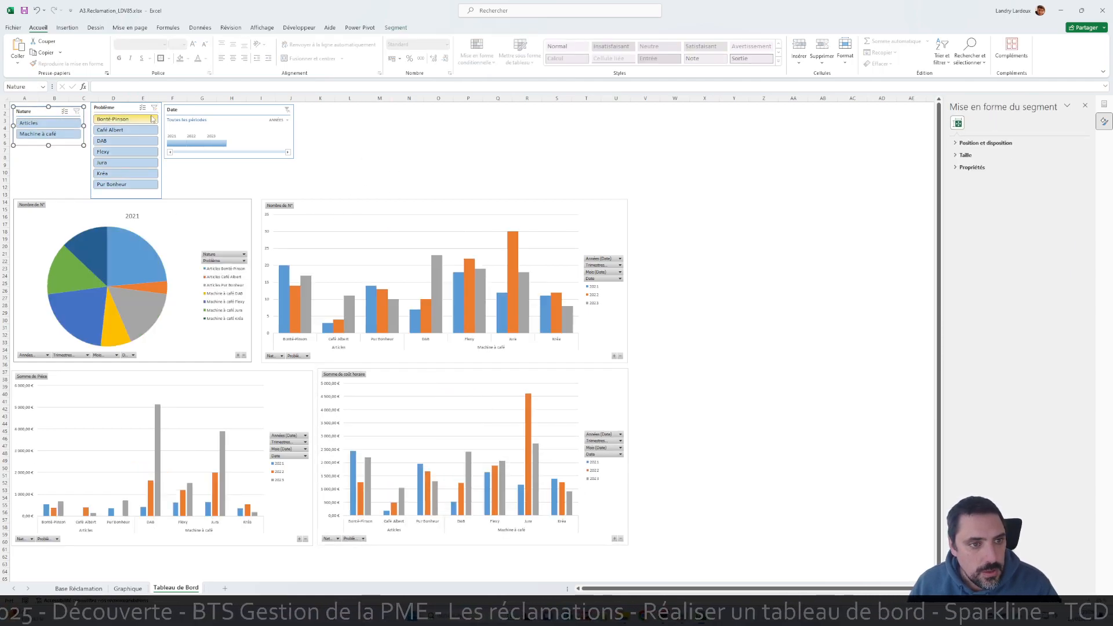
click(58, 123)
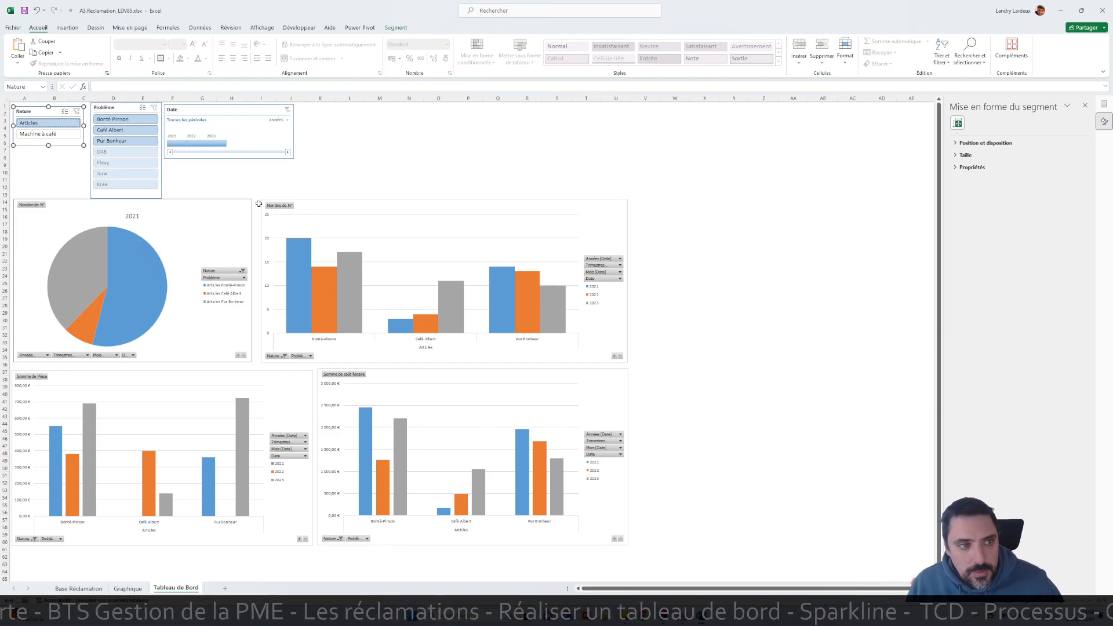
click(188, 145)
drag(197, 147, 220, 148)
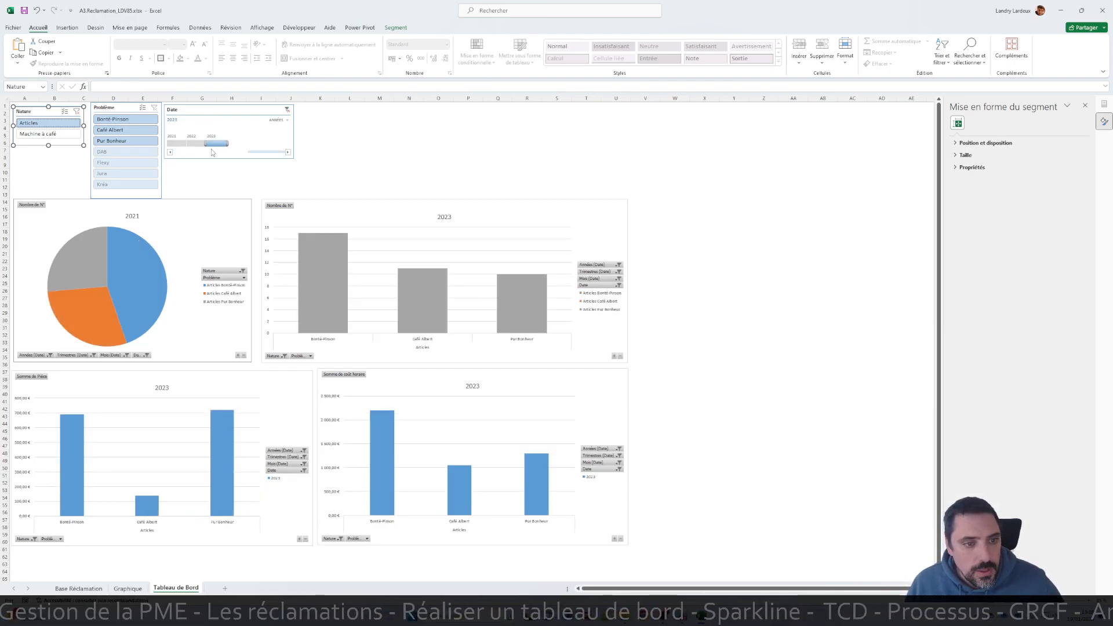
Step: Remove the title from the complaint-count pie chart while keeping its legend
click(133, 216)
click(261, 206)
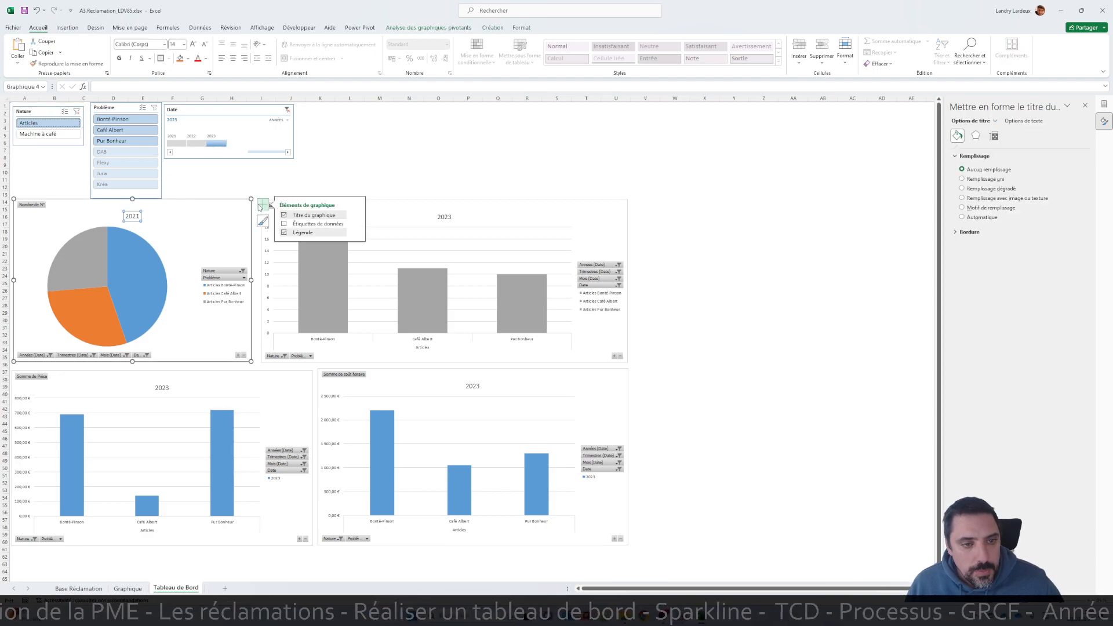
click(284, 232)
click(284, 232)
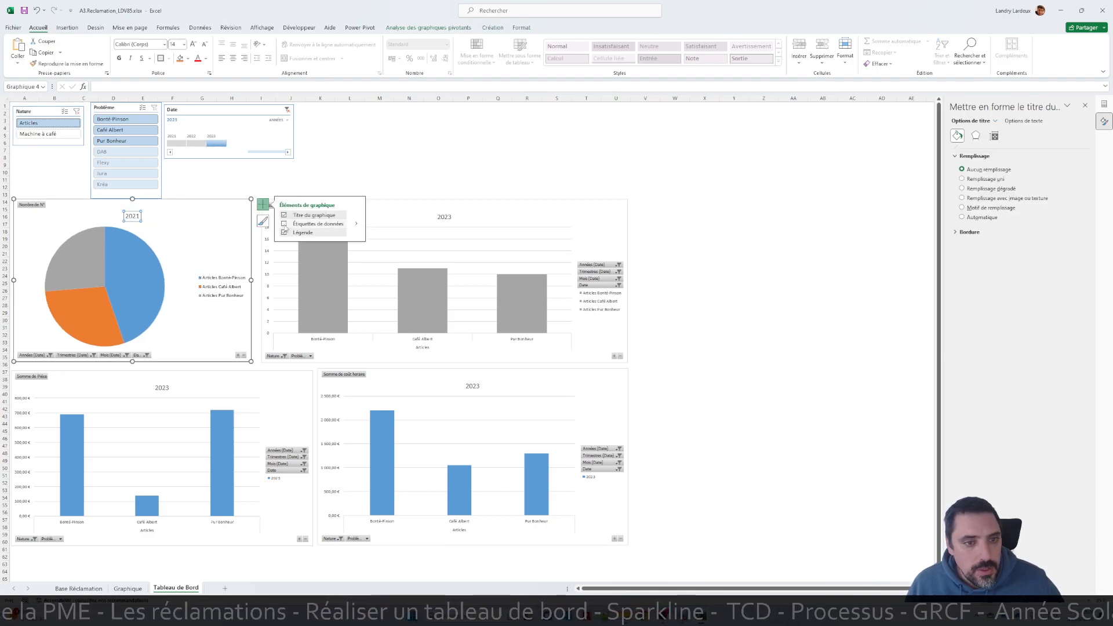
key(Escape)
key(Escape)
Step: Extend the Date timeline selection to 2021–2023, and narrow it to 2022 only
click(194, 144)
drag(215, 144, 173, 143)
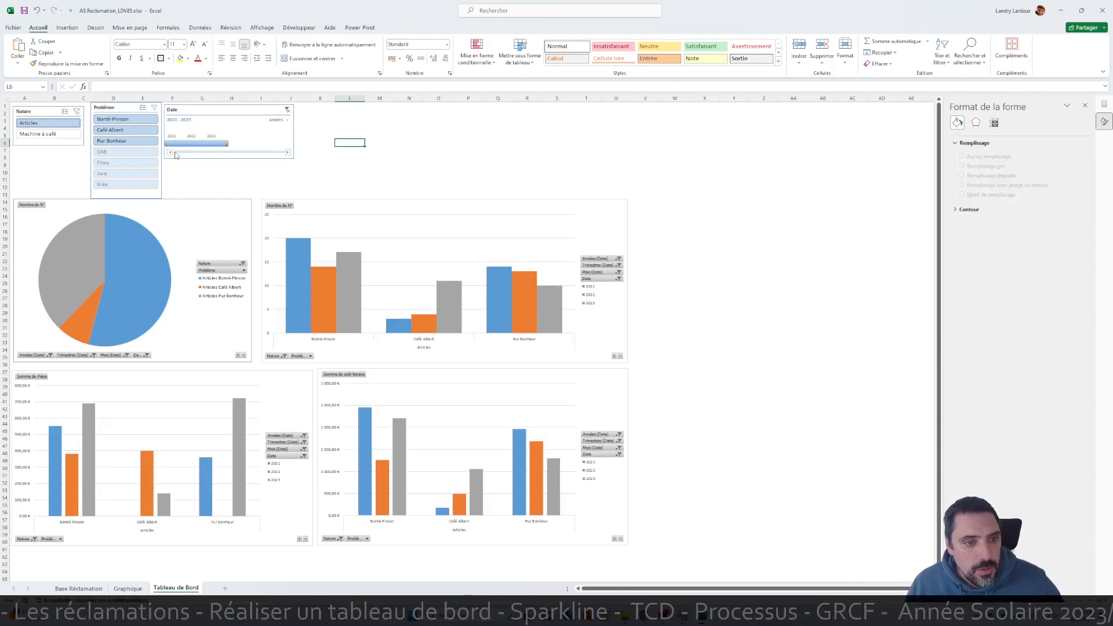
click(179, 143)
click(196, 143)
Step: Try the quarter and month levels of the Date timeline and return it to the year level
click(271, 120)
click(284, 142)
click(278, 120)
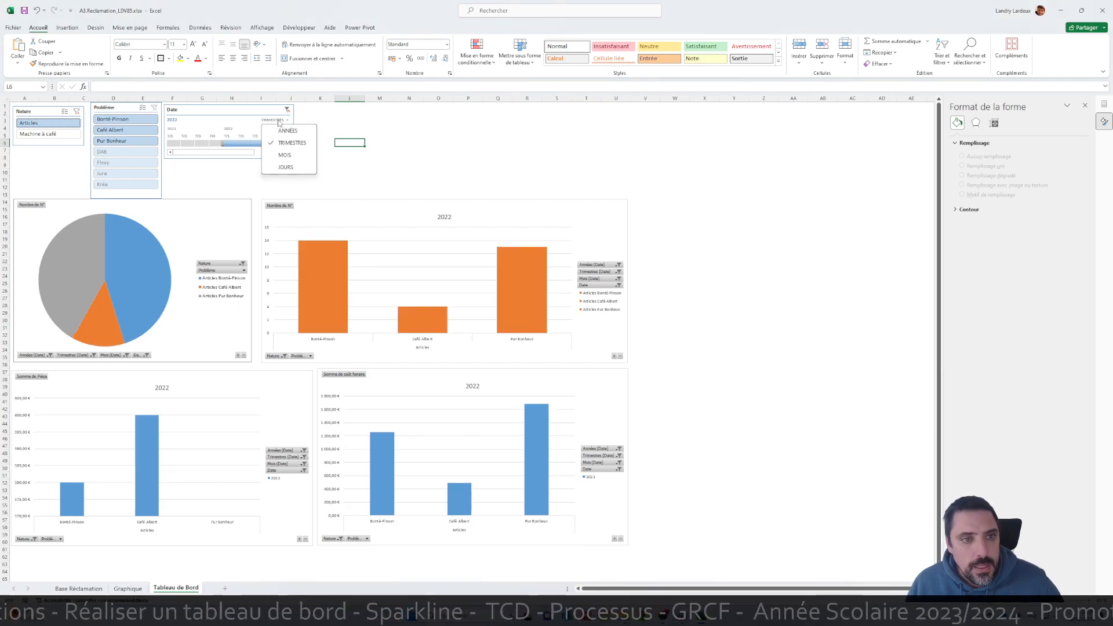
click(283, 154)
click(289, 121)
click(284, 130)
Step: Hide the Base Réclamation and Graphique sheets so that only Tableau de Bord is left in the workbook view
right_click(77, 587)
click(112, 558)
right_click(68, 587)
click(110, 553)
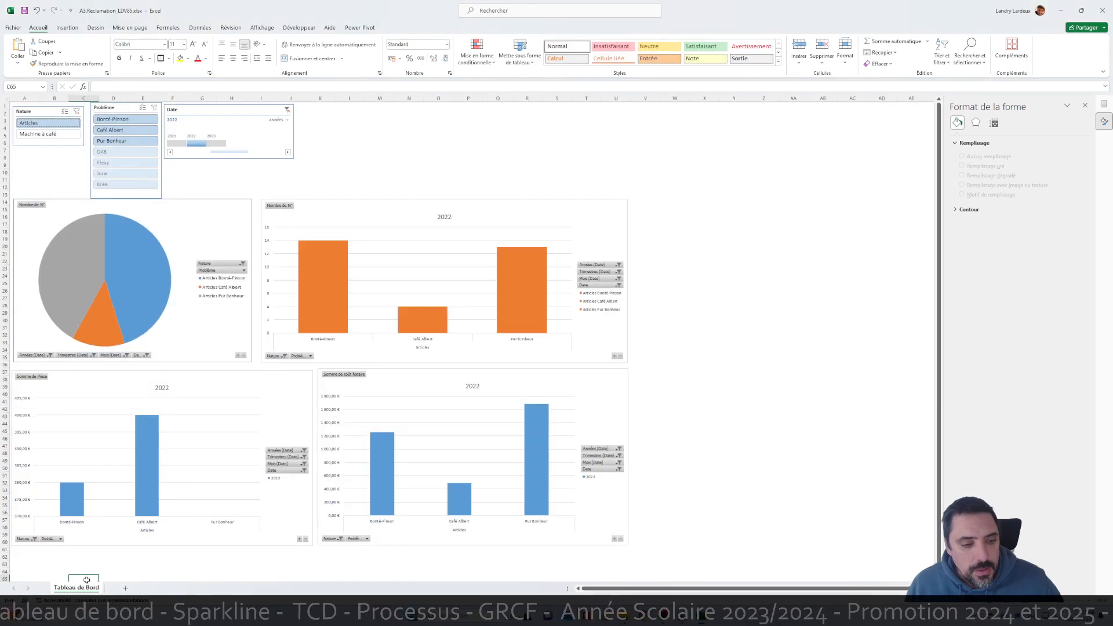
Step: Clear the Nature slicer and Date timeline filters, and filter the dashboard on Pur Bonheur with the Problème slicer
click(442, 178)
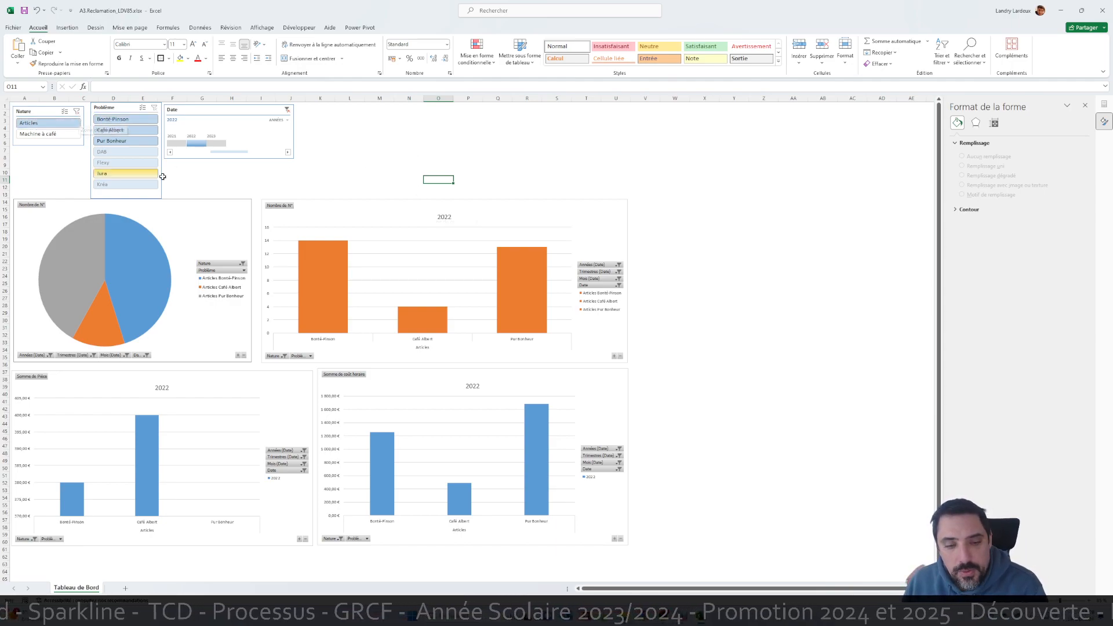
click(77, 111)
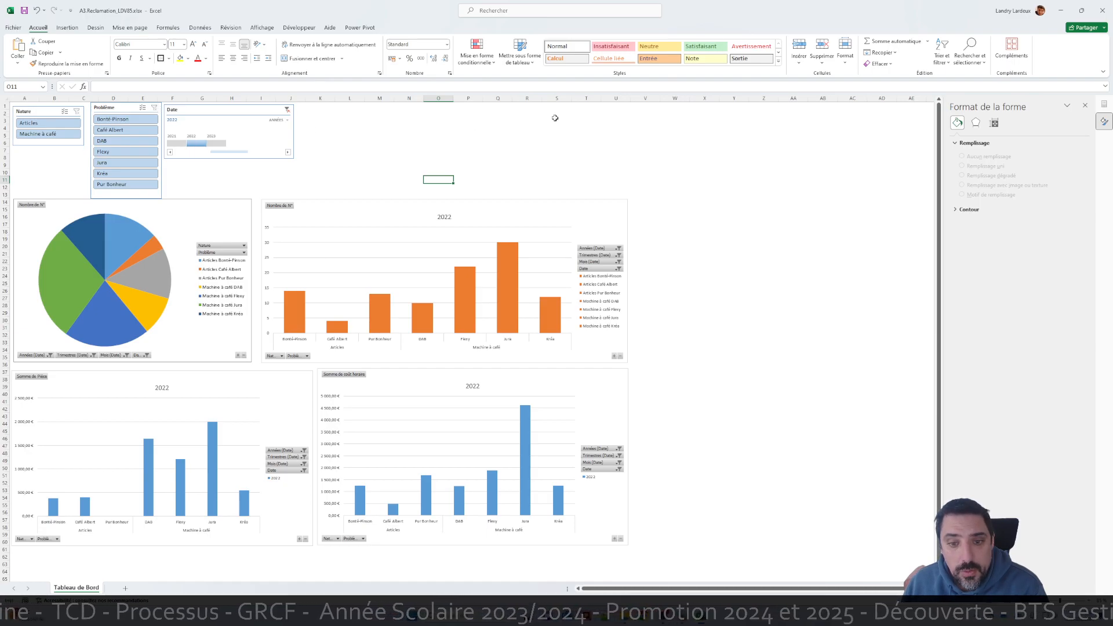
click(287, 110)
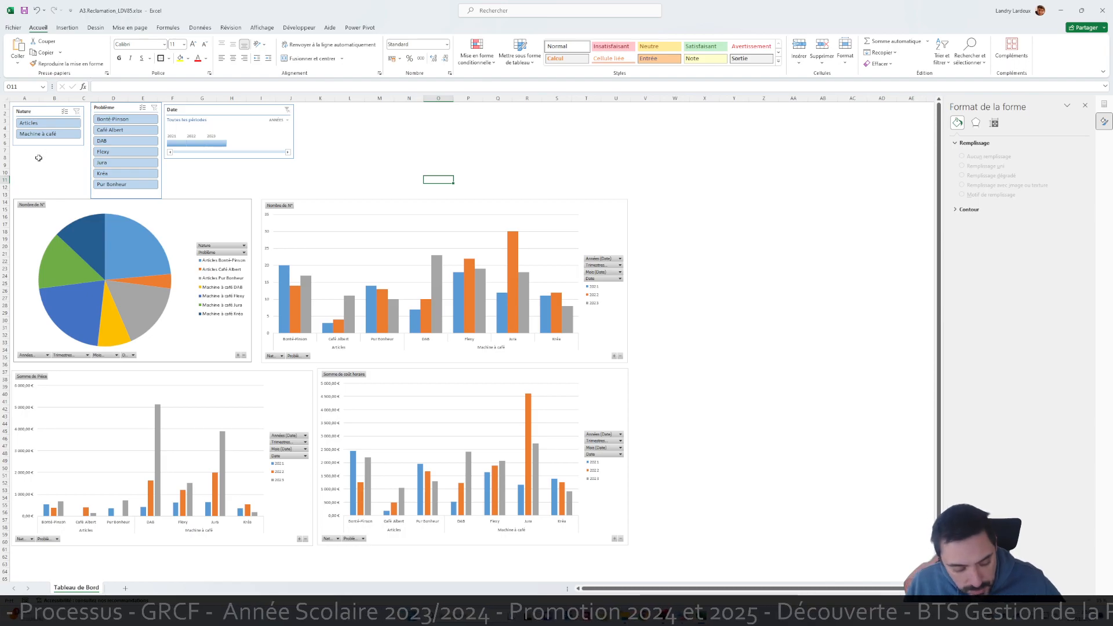
click(125, 184)
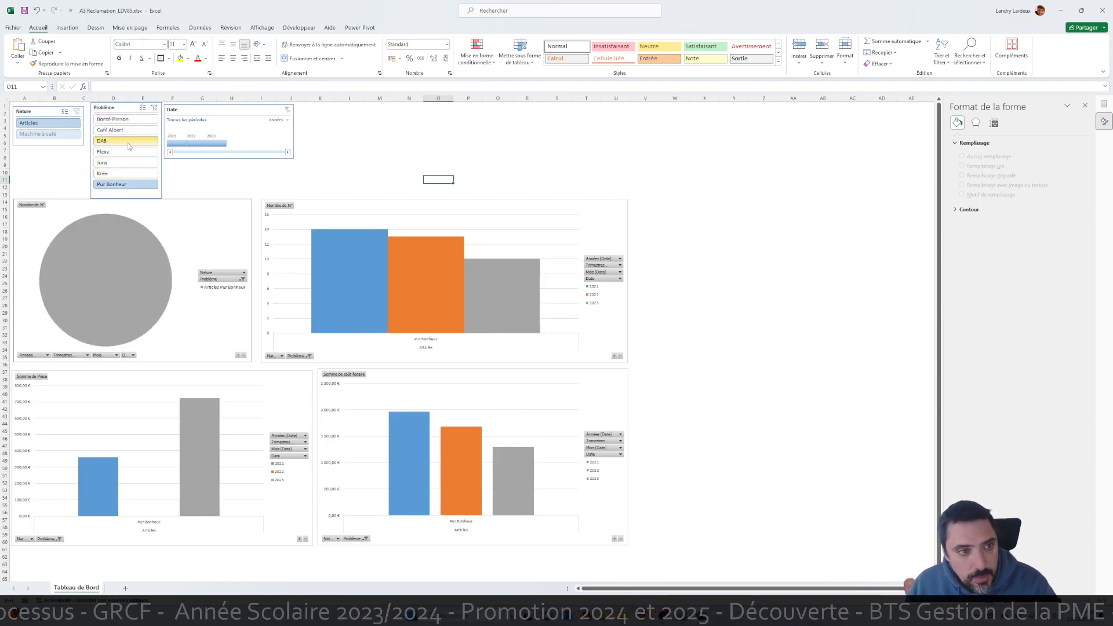